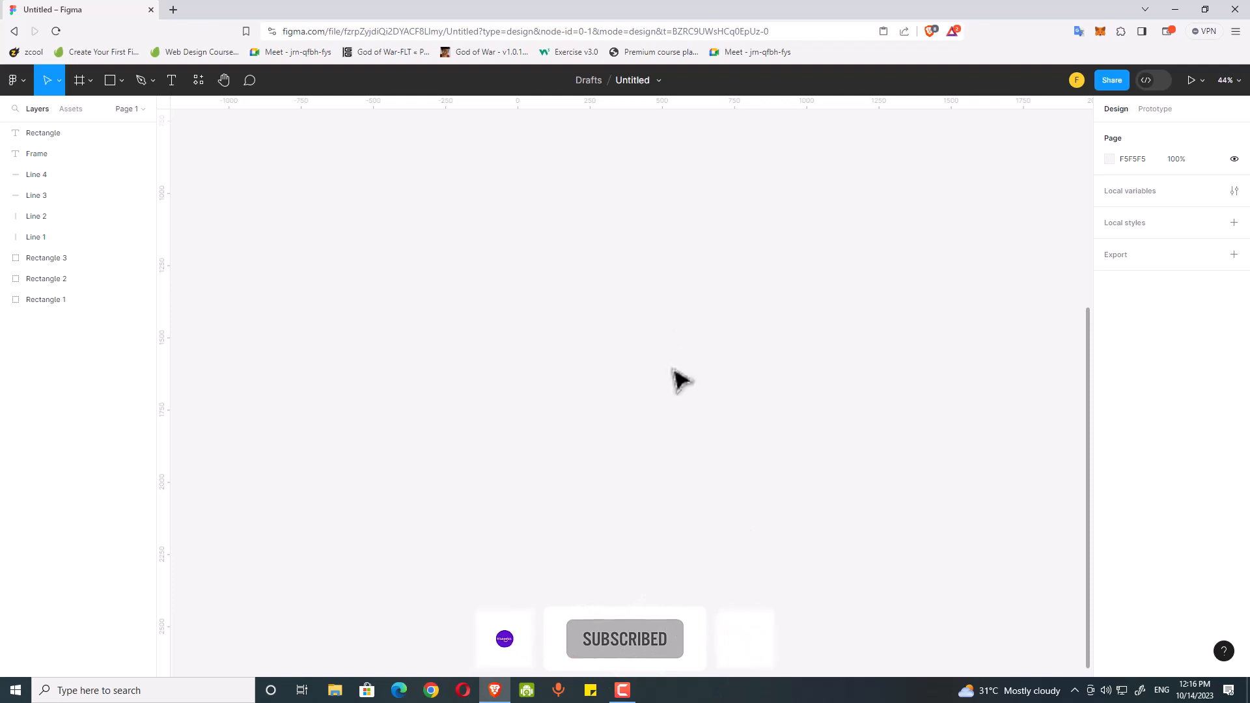
# Place a 100 × 100 frame on an empty area of the canvas
pyautogui.click(86, 80)
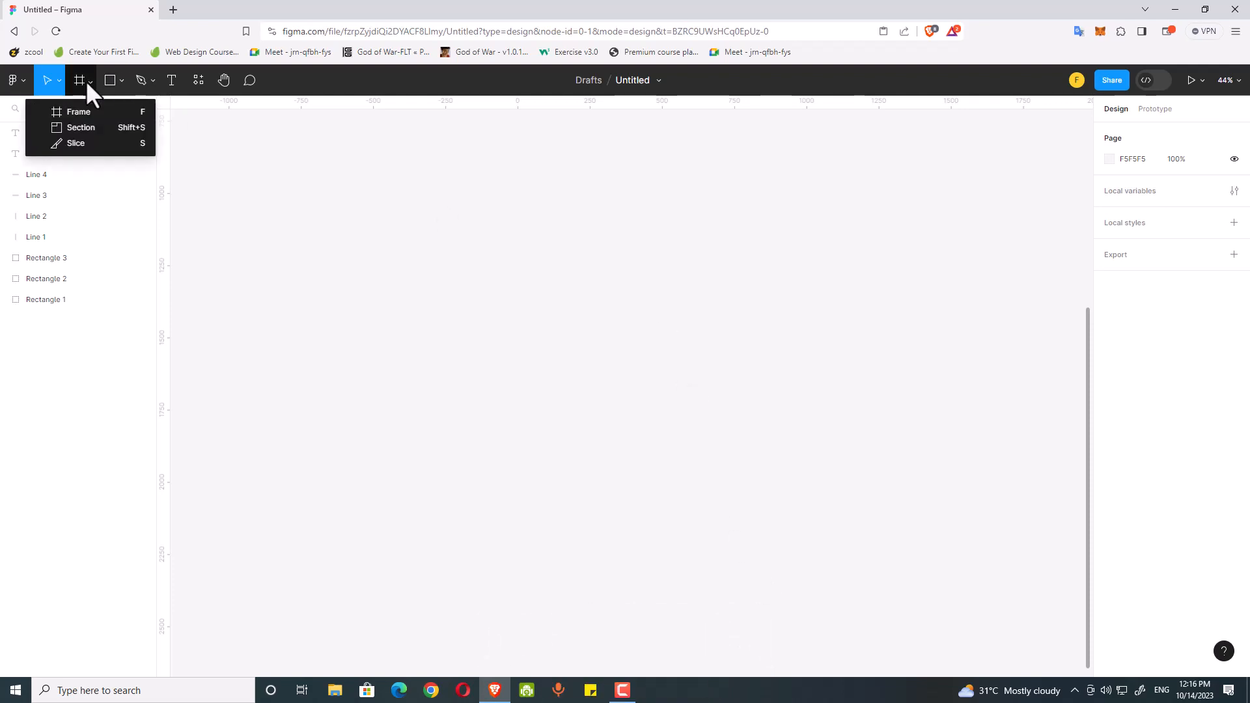
pyautogui.click(103, 114)
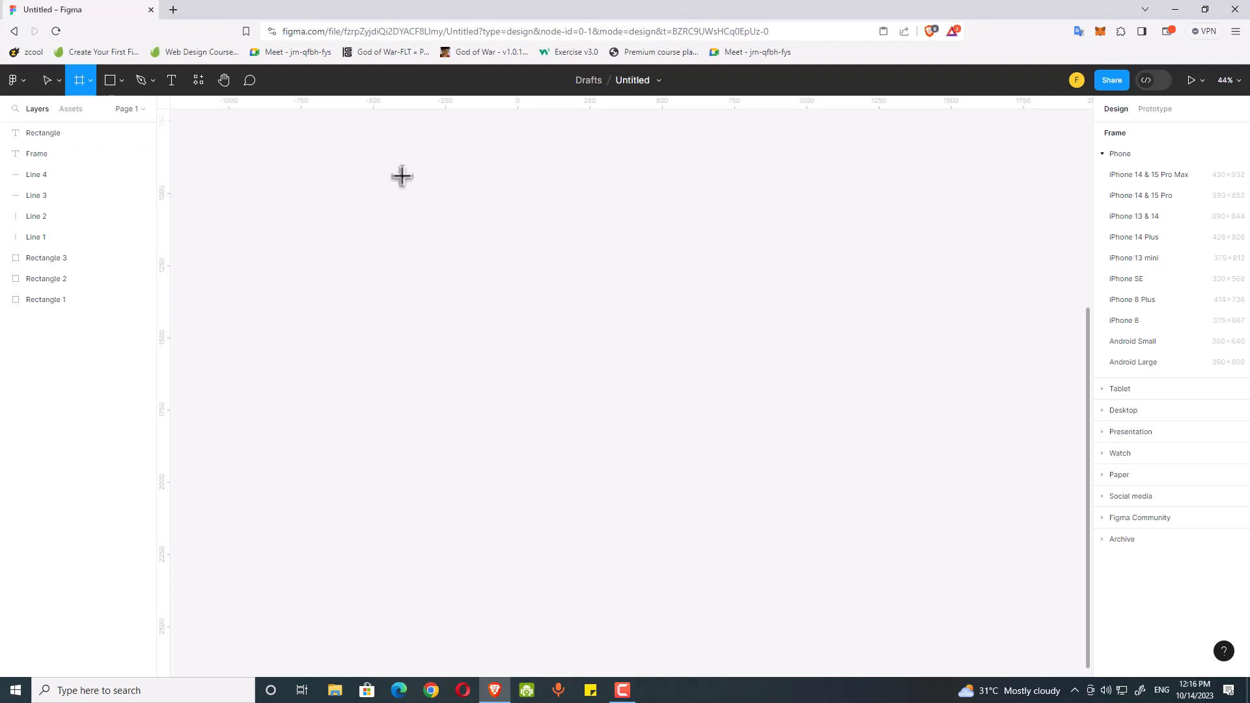
pyautogui.click(460, 315)
pyautogui.scroll(10, 466, 327)
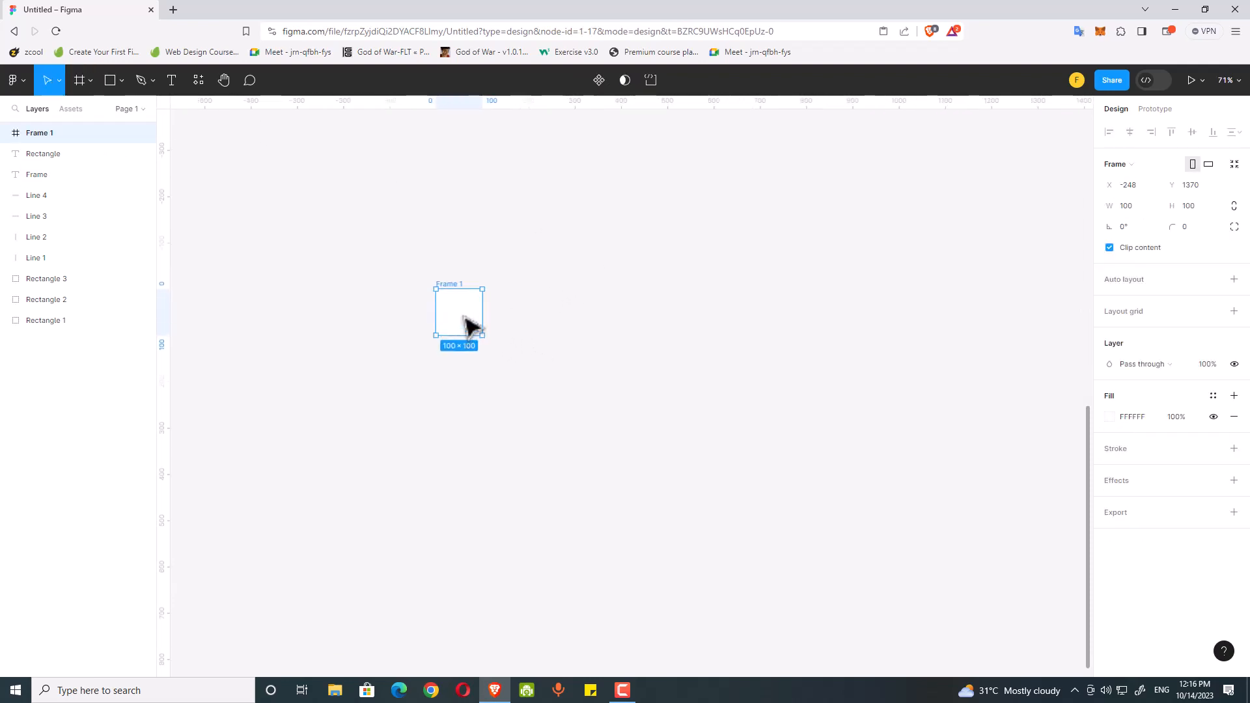
pyautogui.click(637, 279)
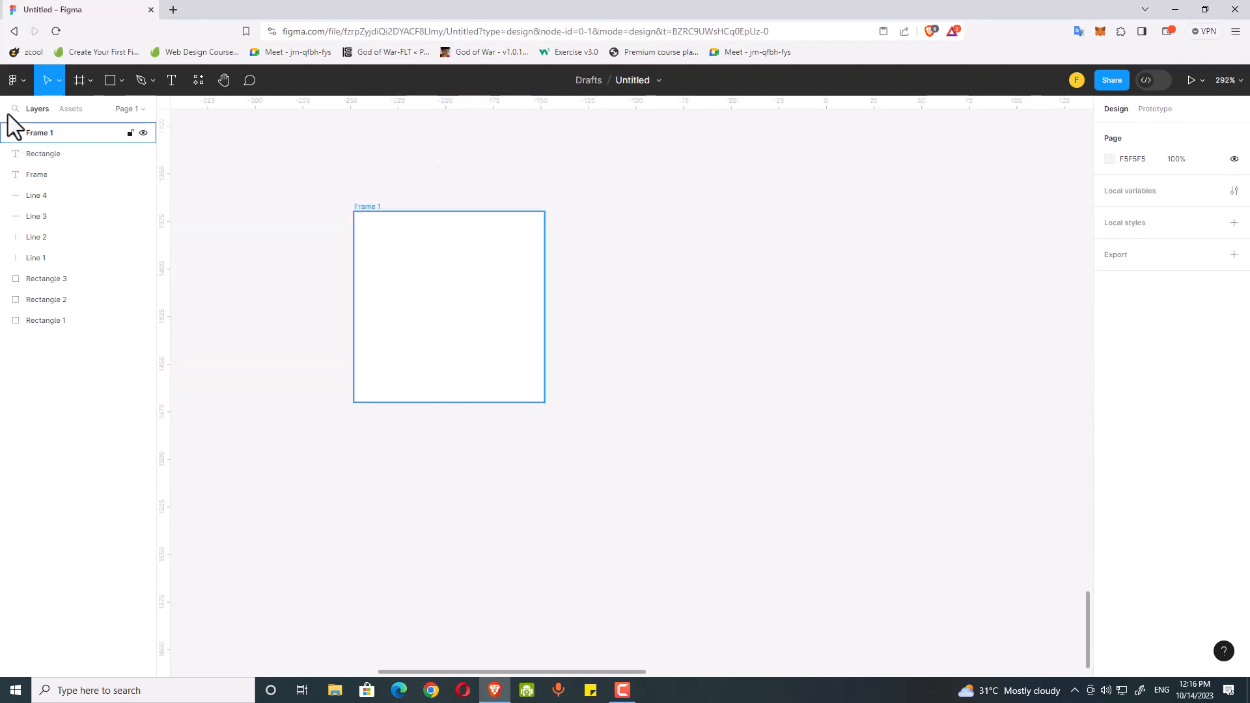
# Place a 100 × 100 rectangle beside the new frame, aligned with the frame's upper edge at Y 1370
pyautogui.click(121, 76)
pyautogui.click(123, 108)
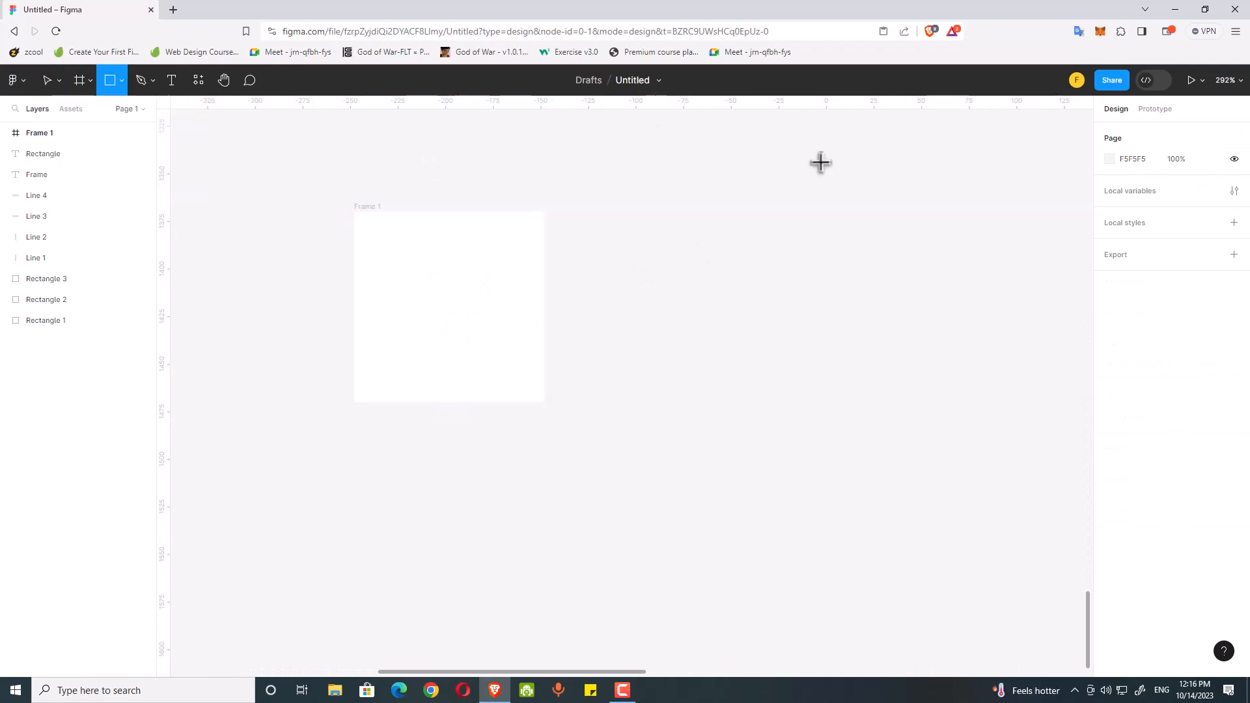
pyautogui.click(632, 235)
pyautogui.moveTo(598, 225); pyautogui.dragTo(631, 310)
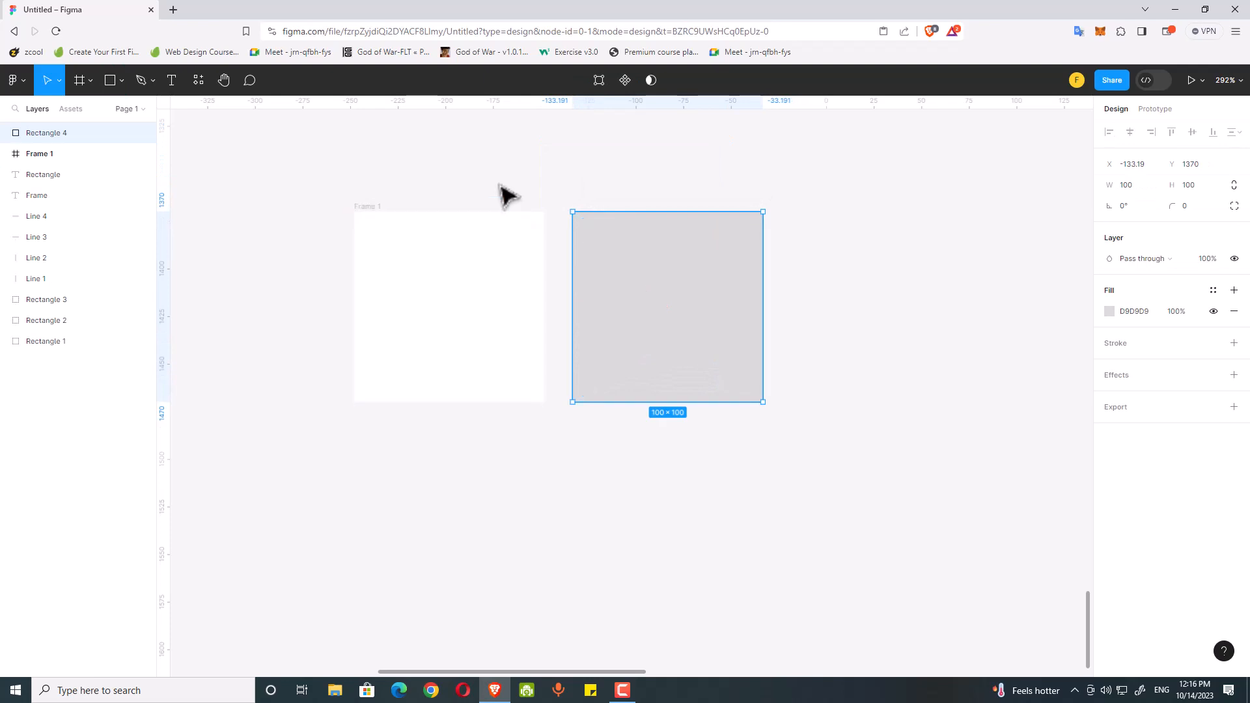
pyautogui.click(506, 193)
# Select the new rectangle and Frame 1 in turn to compare how each appears and which properties it offers
pyautogui.scroll(3, 506, 194)
pyautogui.moveTo(545, 182); pyautogui.dragTo(530, 169)
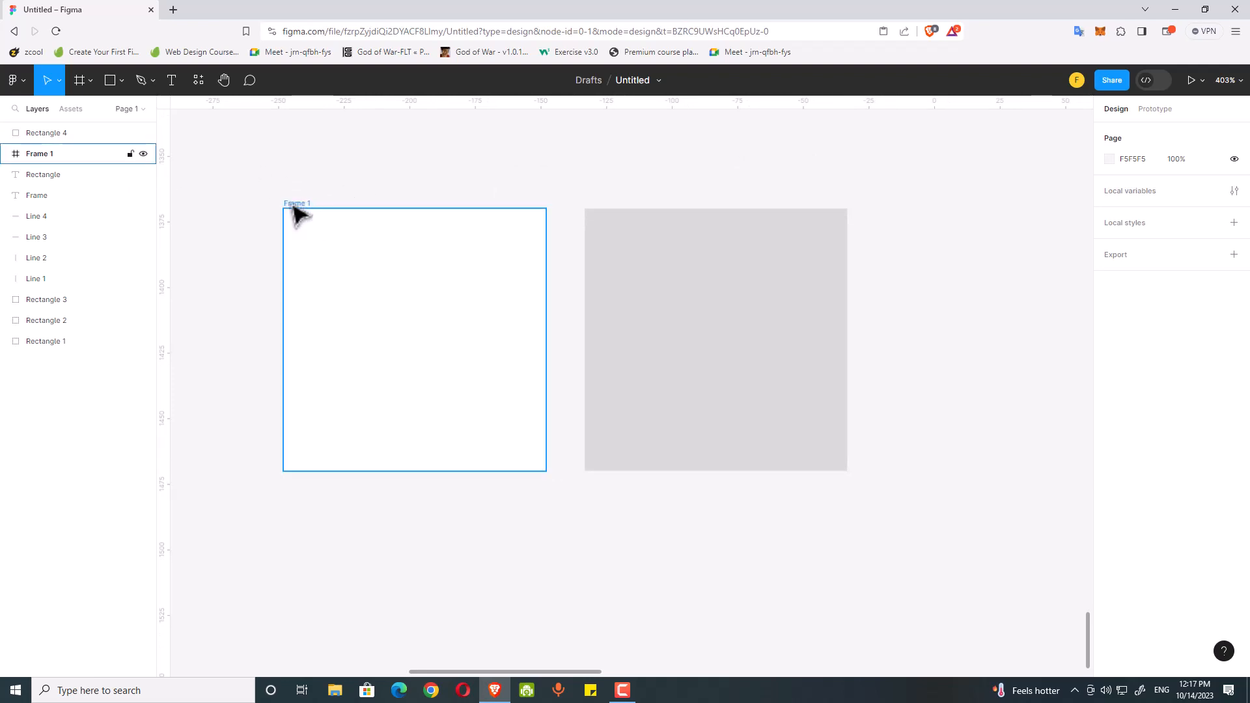
pyautogui.click(637, 271)
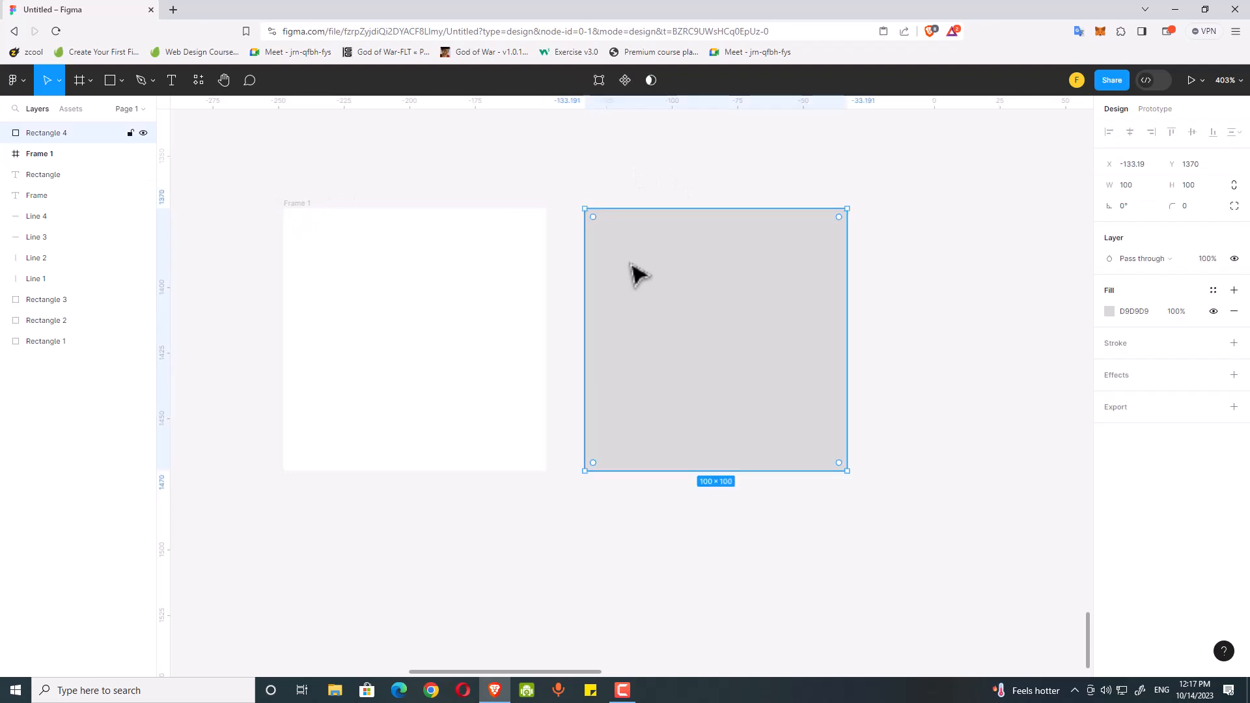
pyautogui.click(676, 173)
pyautogui.click(664, 245)
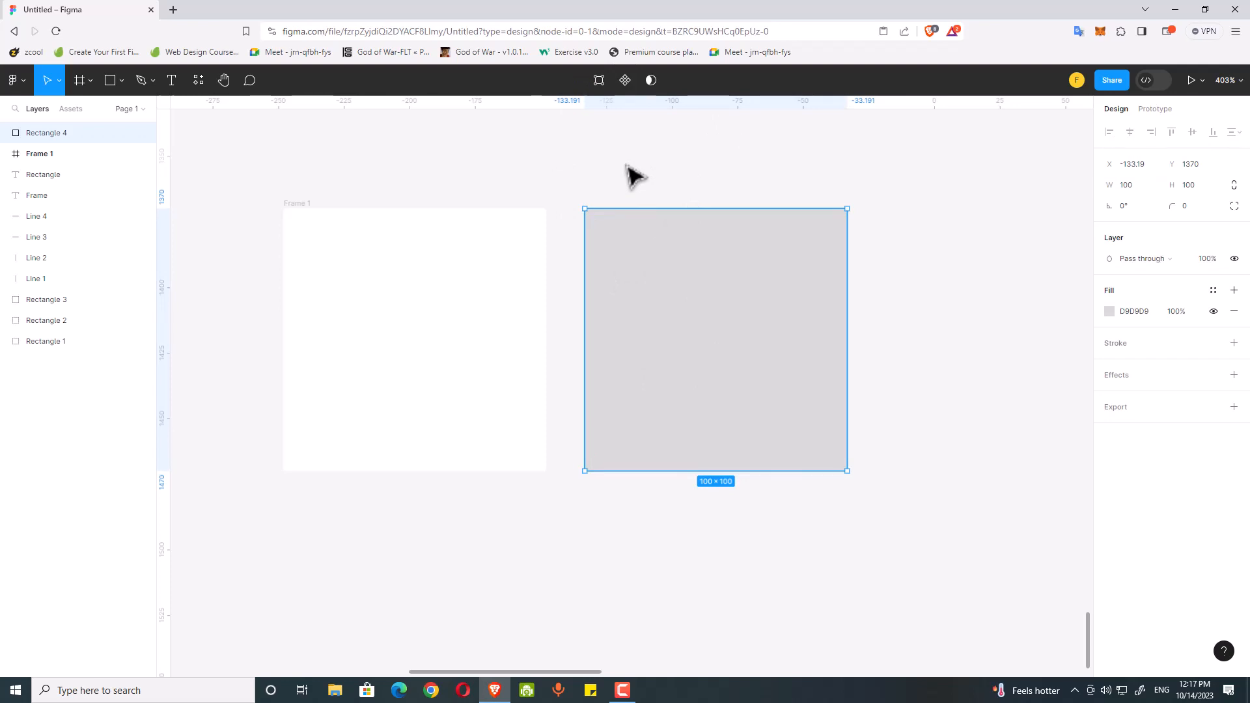
pyautogui.click(310, 207)
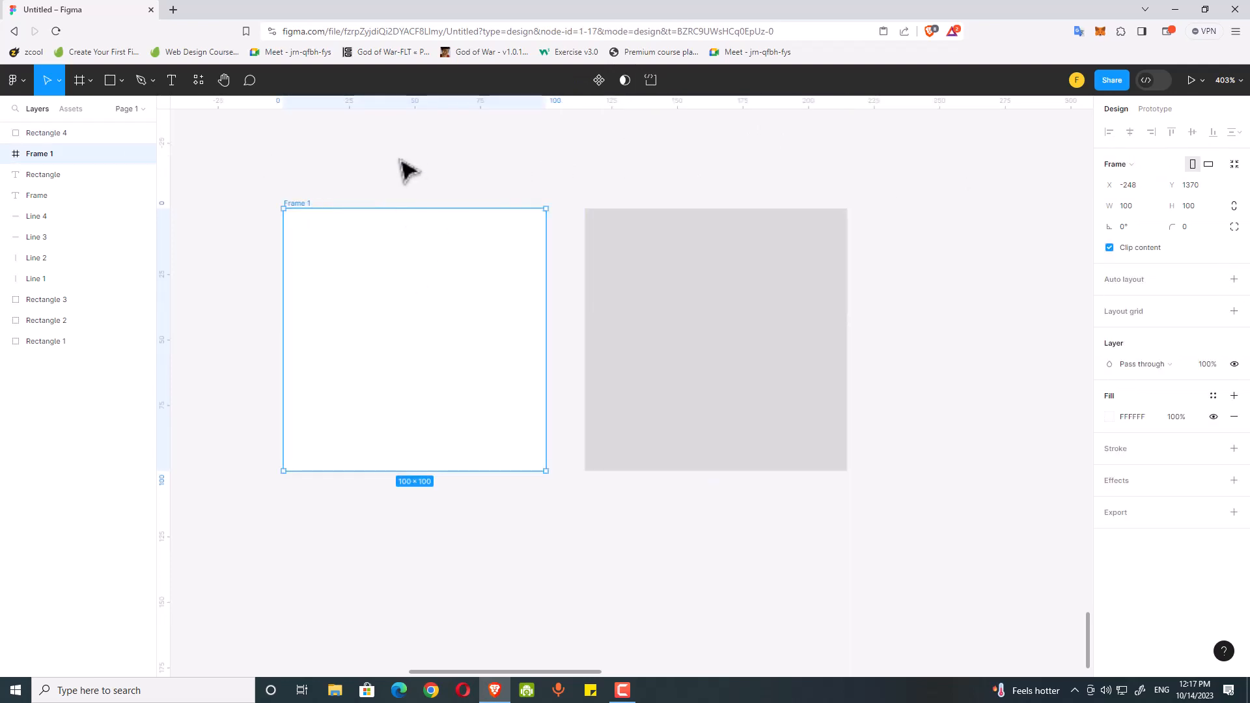
pyautogui.click(405, 171)
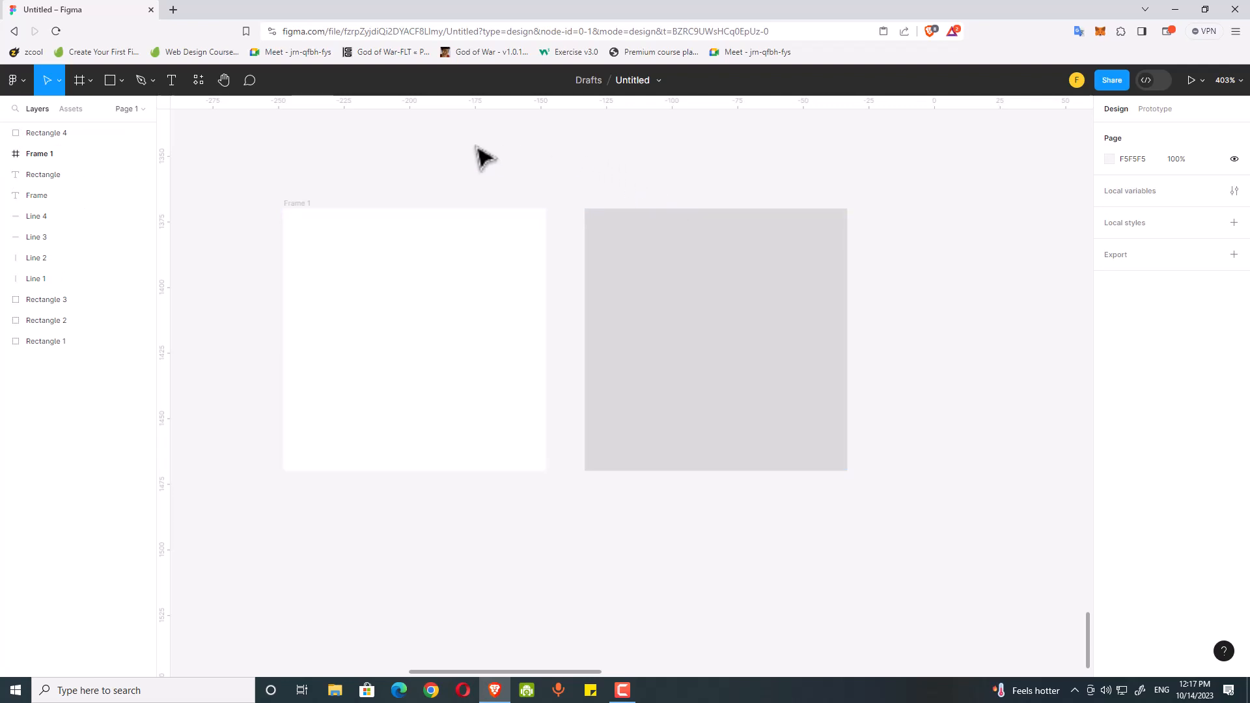
pyautogui.moveTo(512, 181); pyautogui.dragTo(508, 176)
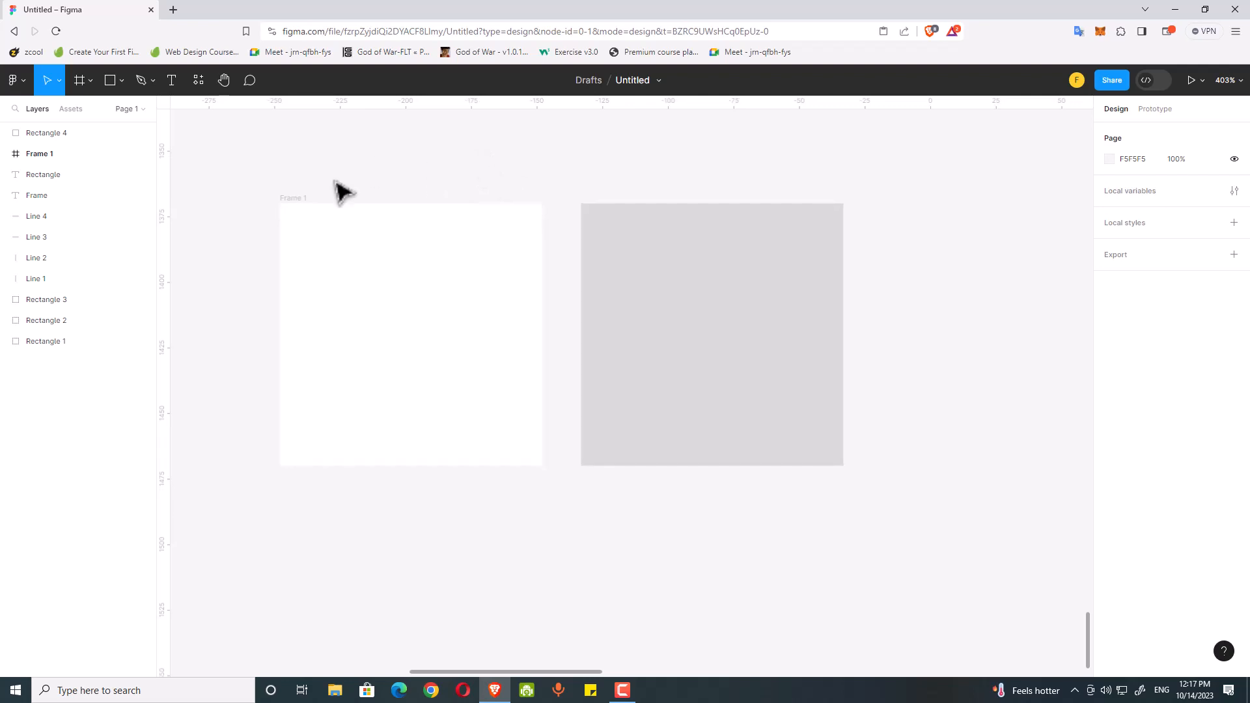
pyautogui.click(654, 228)
pyautogui.click(494, 181)
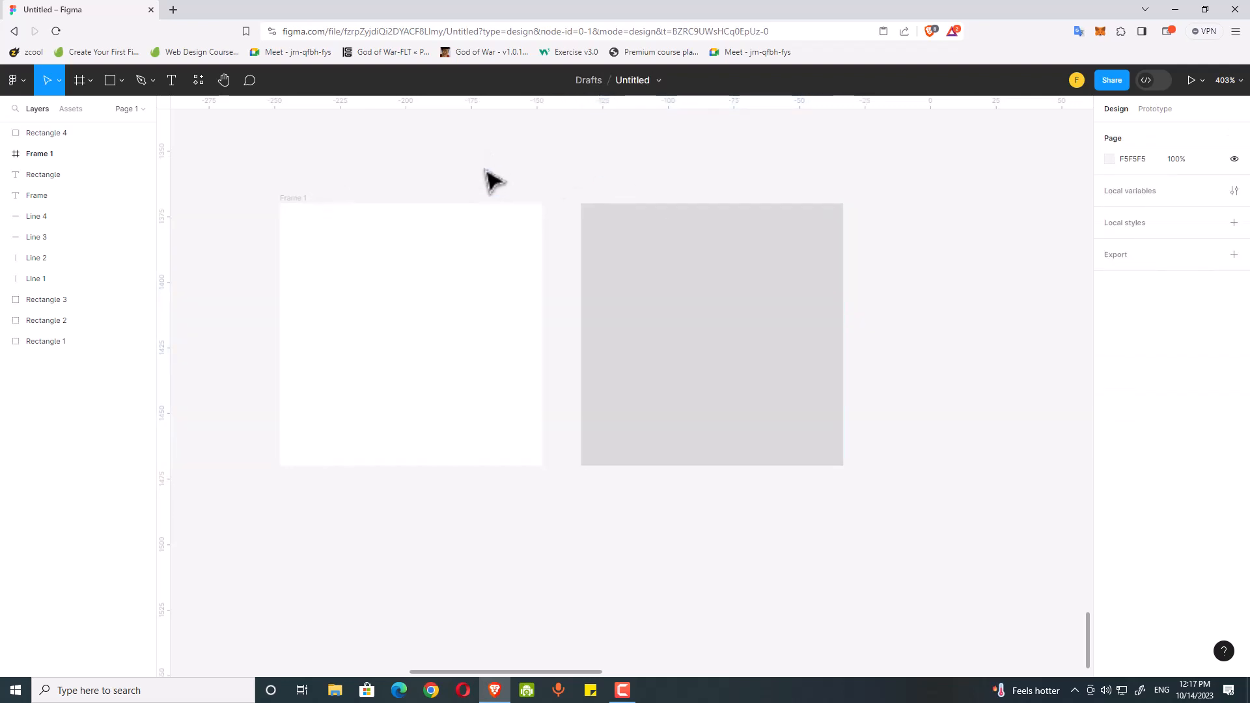
pyautogui.moveTo(493, 181); pyautogui.dragTo(485, 175)
# Draw a small square about 22.58 × 22.58 inside the upper part of Frame 1
pyautogui.click(303, 198)
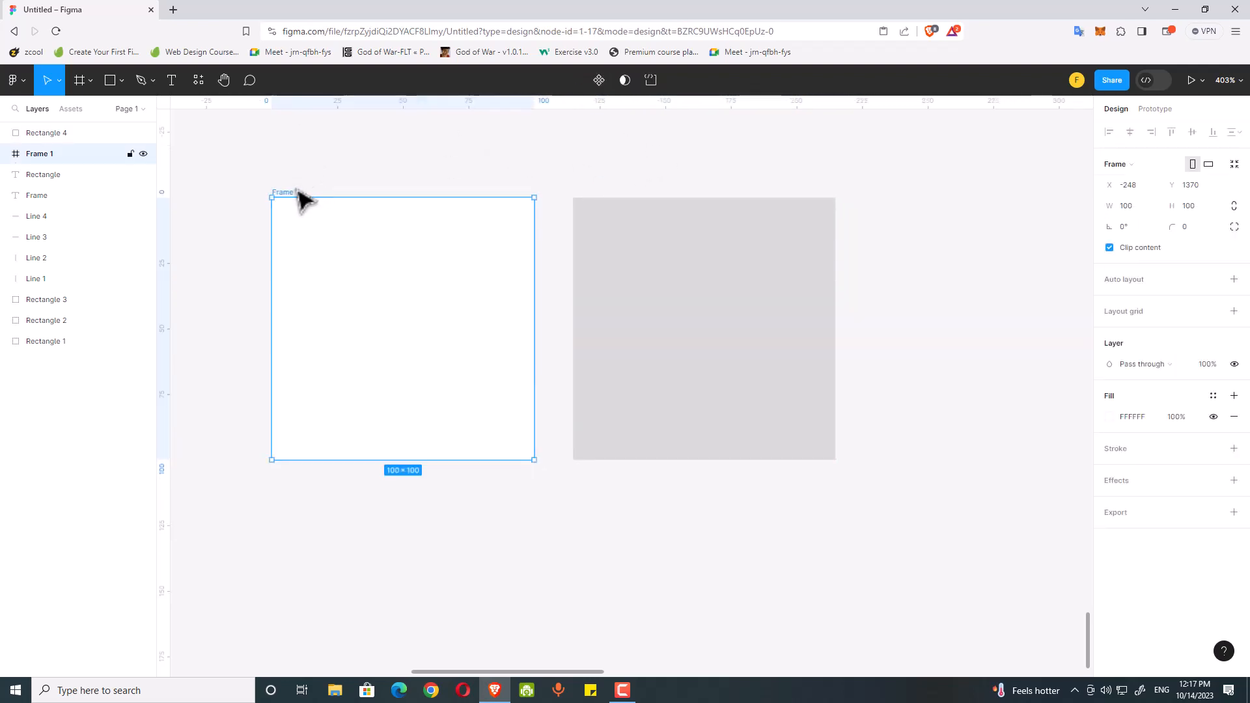
pyautogui.click(120, 79)
pyautogui.click(101, 112)
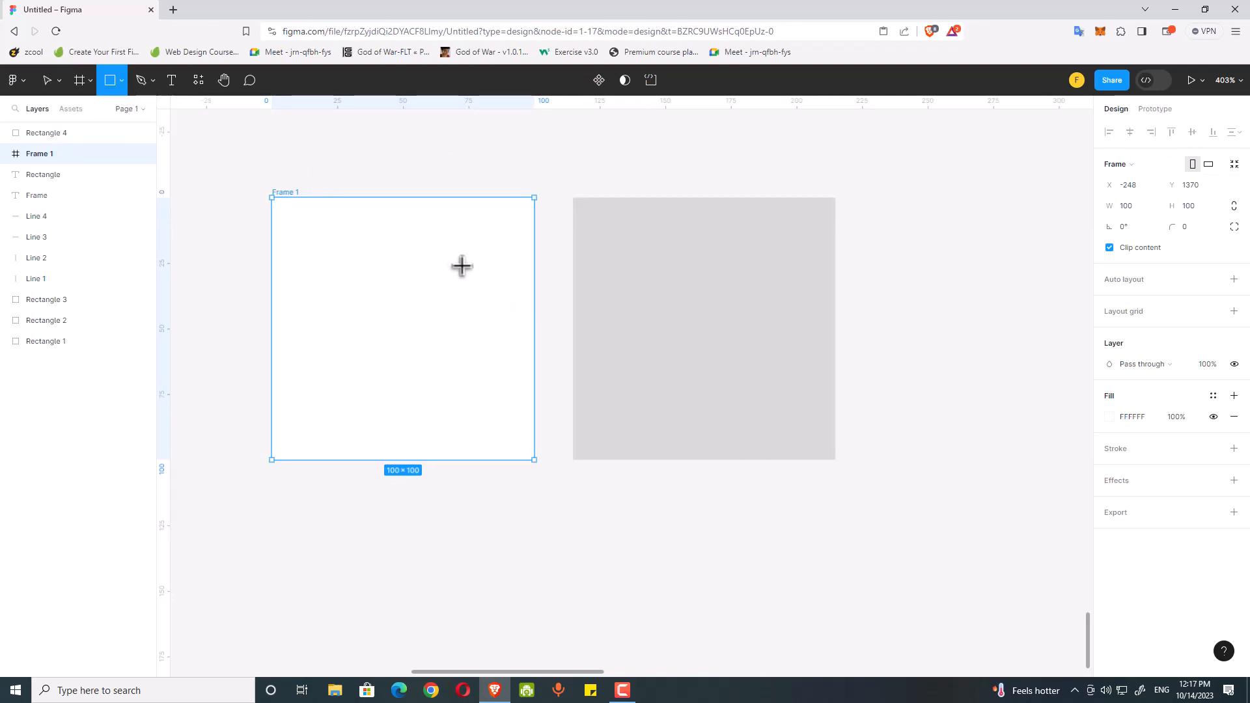
pyautogui.moveTo(447, 257); pyautogui.dragTo(506, 317)
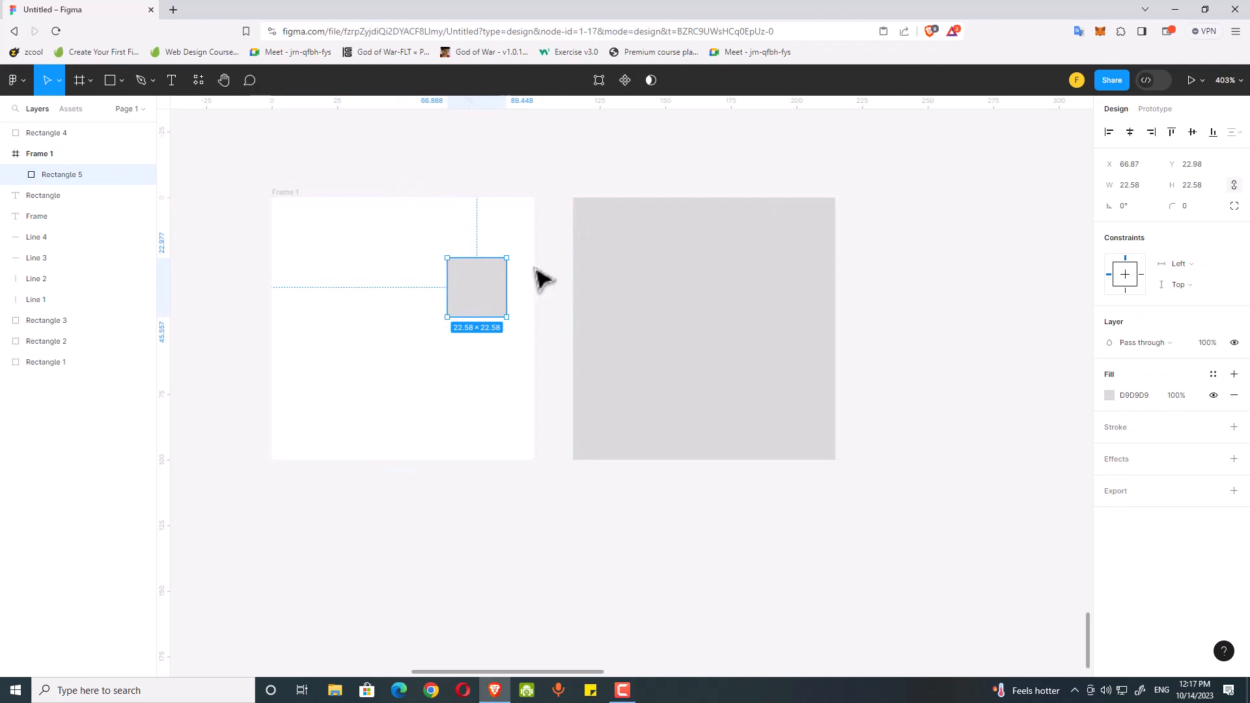
# Duplicate the small square from Frame 1 onto the large grey rectangle at the same height
pyautogui.click(651, 241)
pyautogui.click(468, 293)
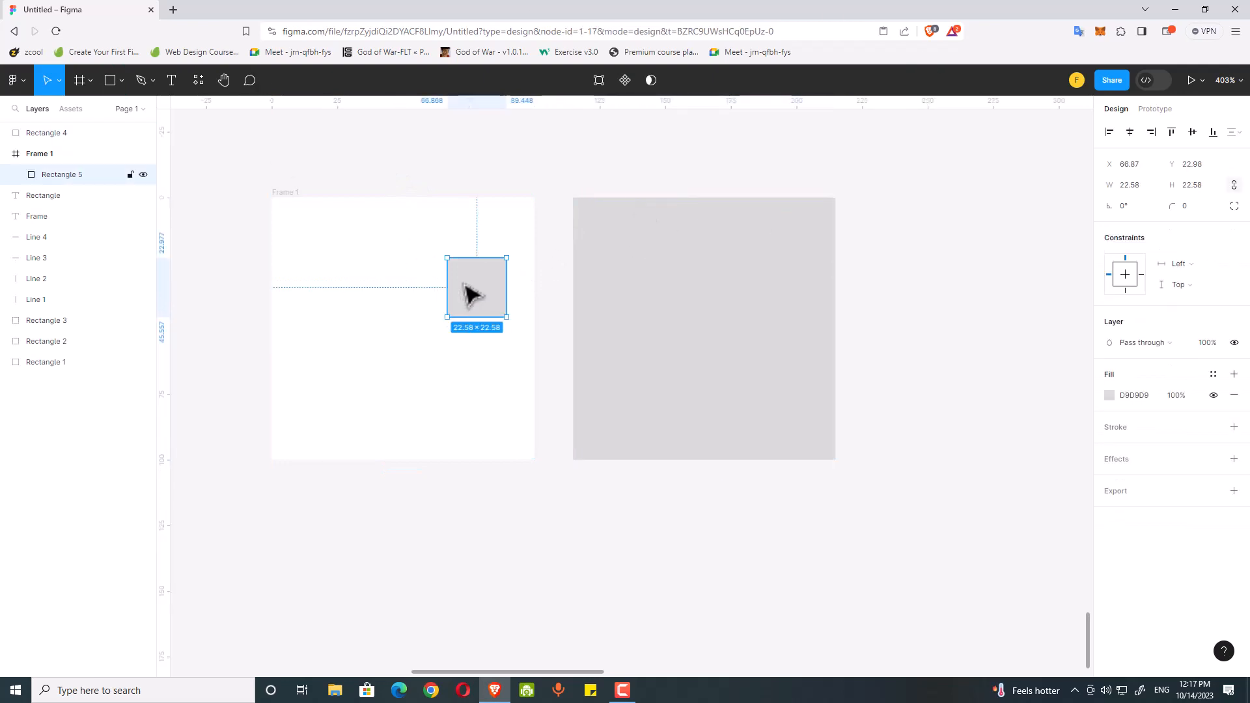
pyautogui.click(698, 267)
pyautogui.click(502, 291)
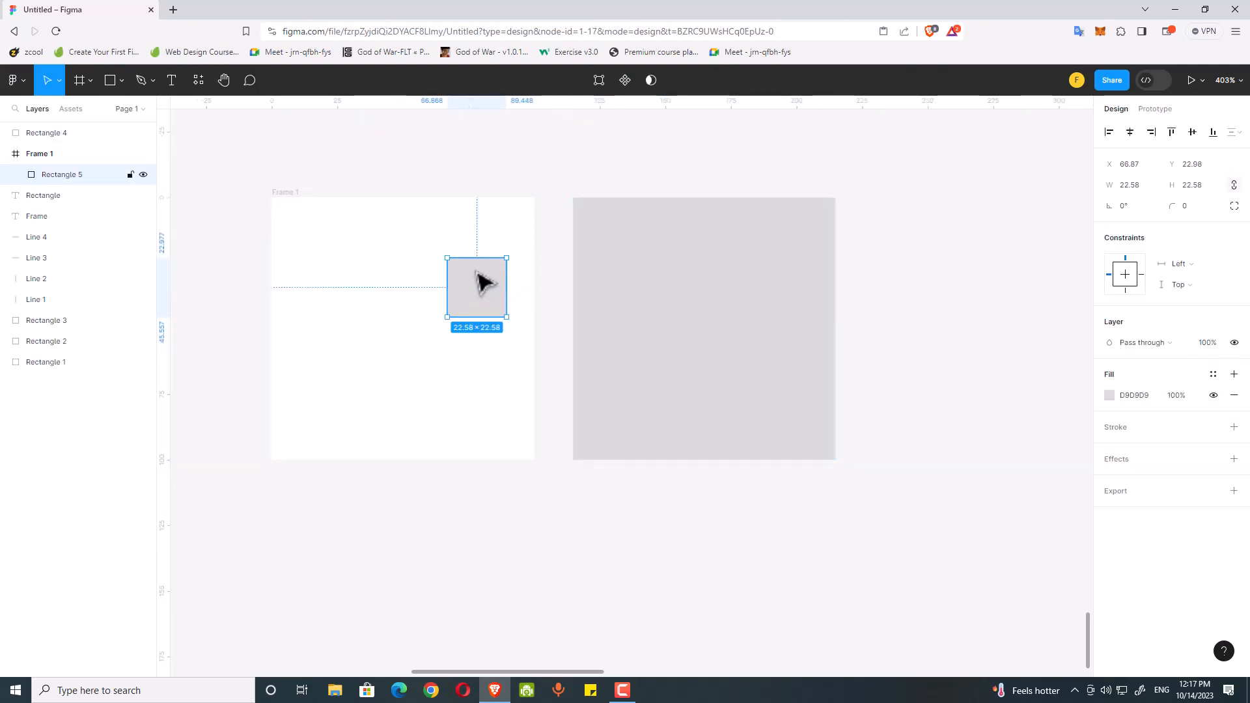
pyautogui.moveTo(482, 281); pyautogui.dragTo(707, 278)
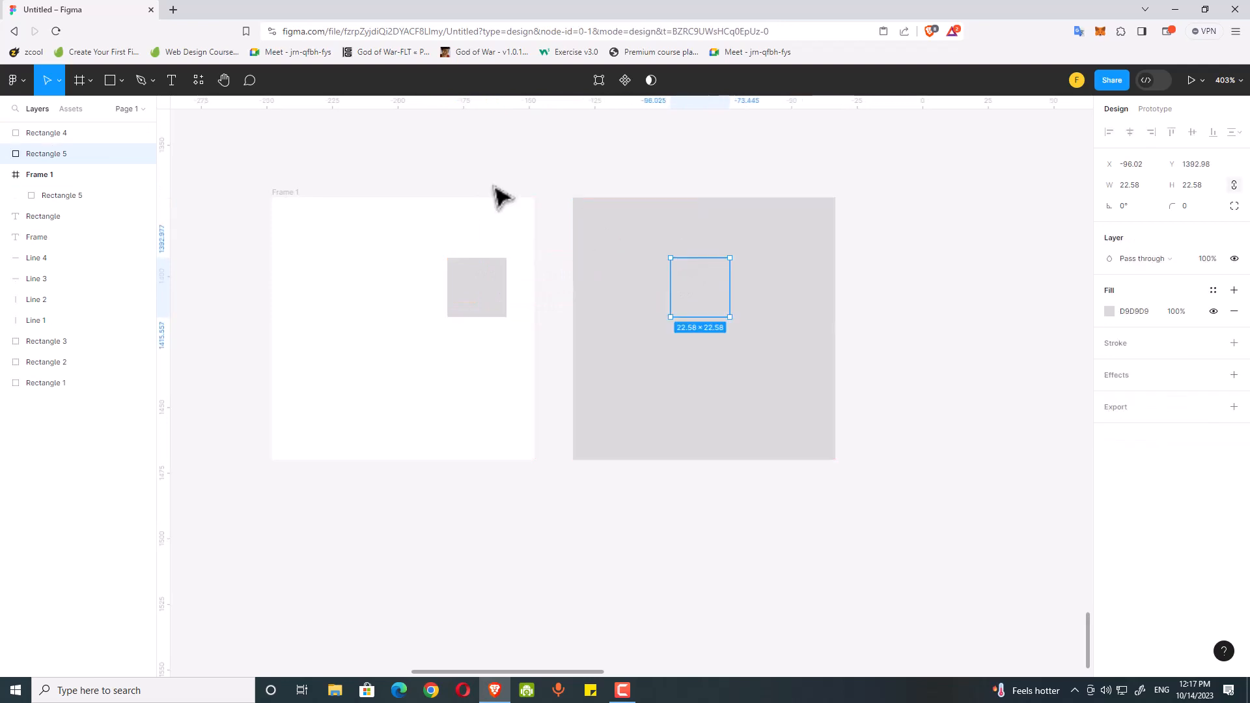
# Fill the duplicated square with red FF3E3E and bring it in front of the large grey rectangle
pyautogui.click(1111, 311)
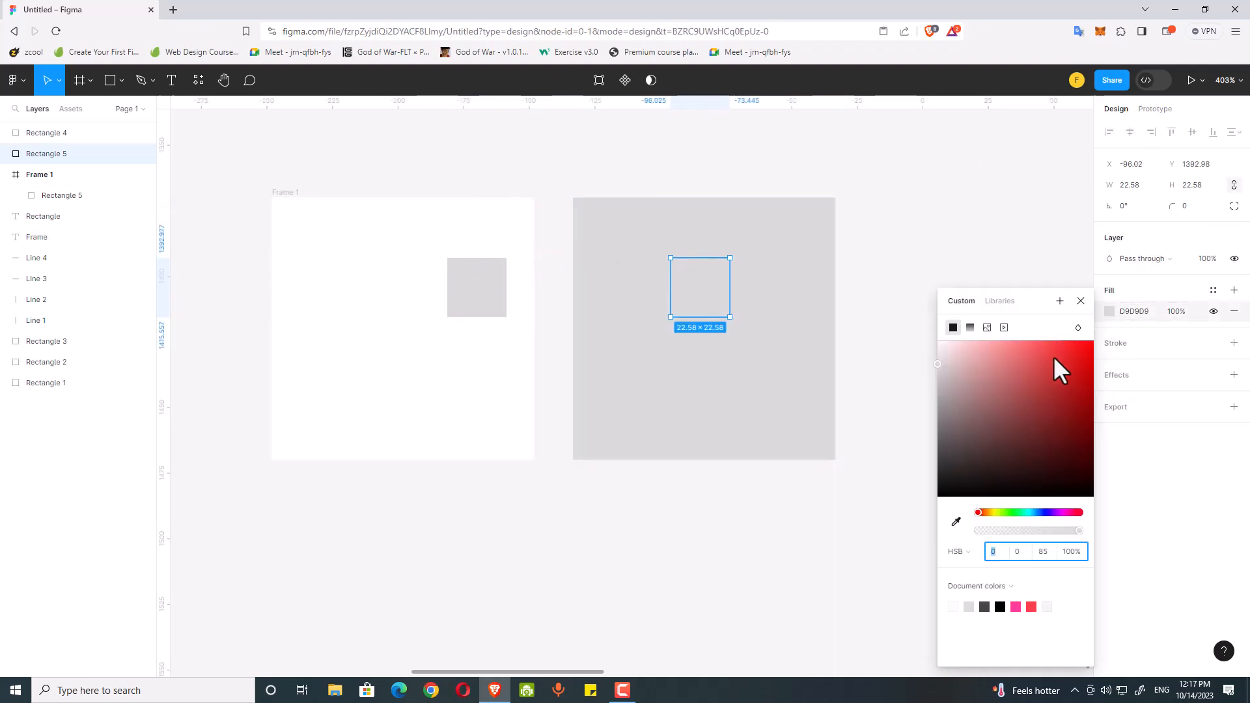
pyautogui.click(1056, 341)
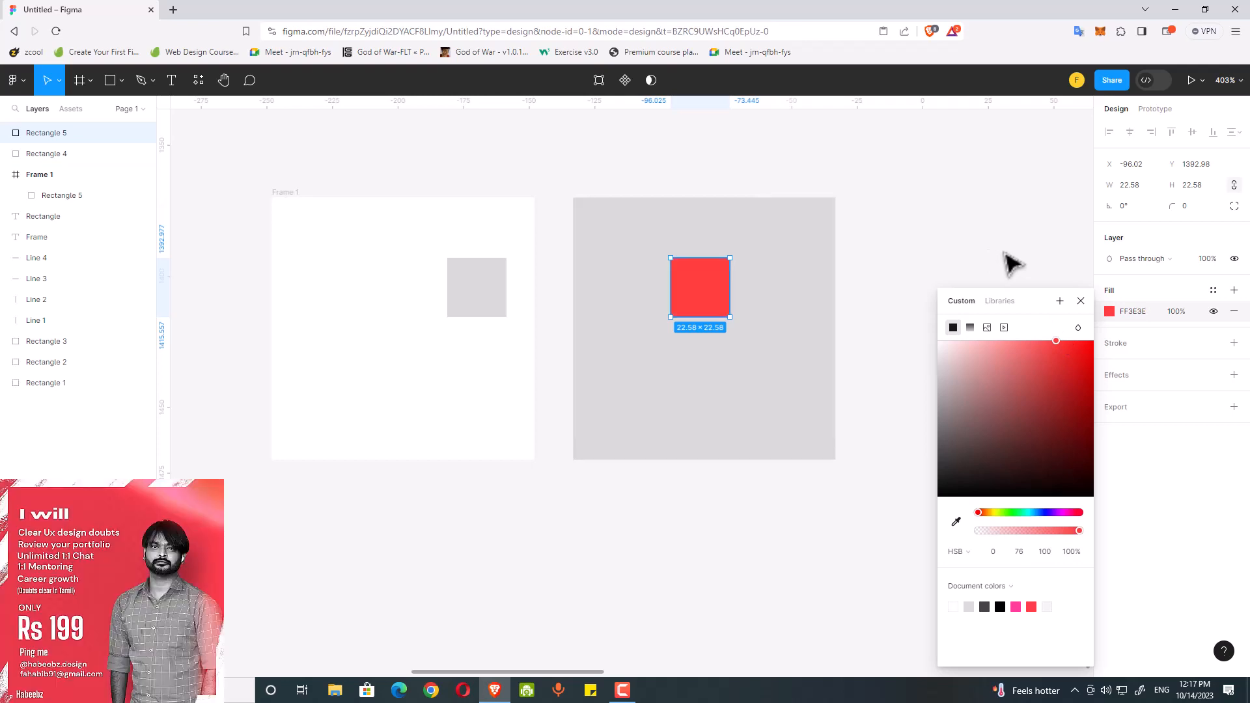
pyautogui.click(932, 200)
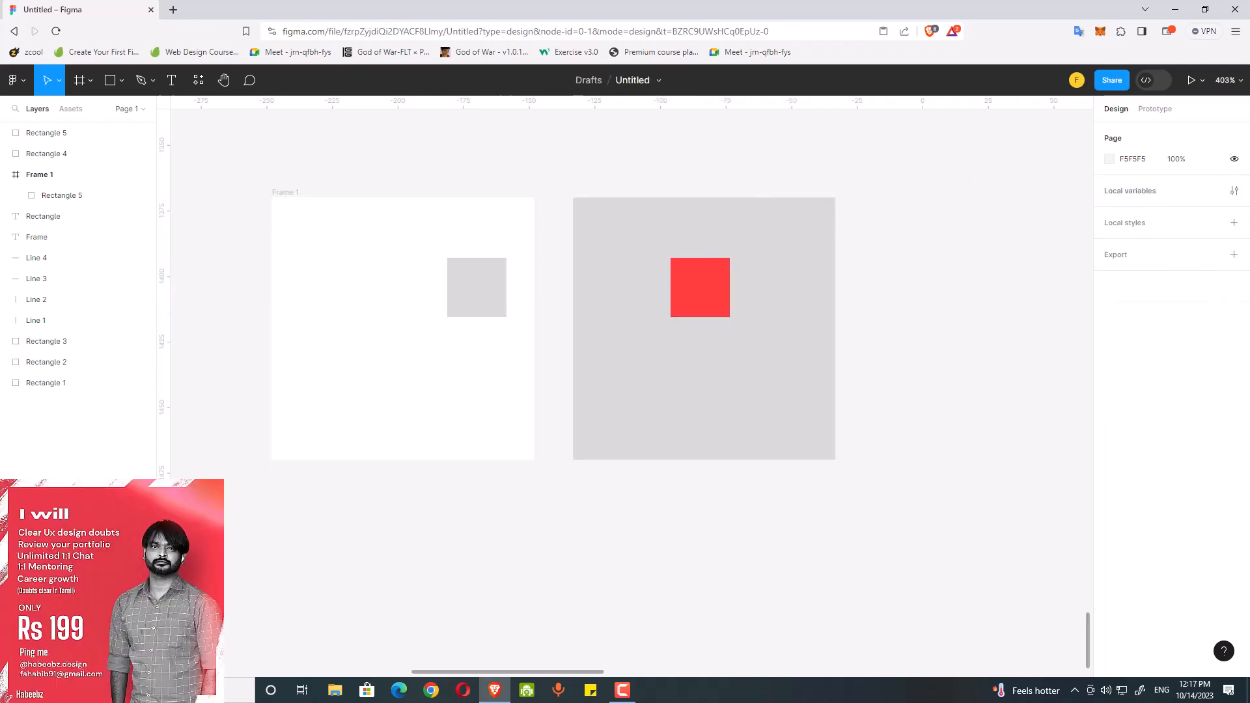
# Examine the red square and the large grey rectangle in the layer structure, compared with the square nested in Frame 1
pyautogui.click(720, 292)
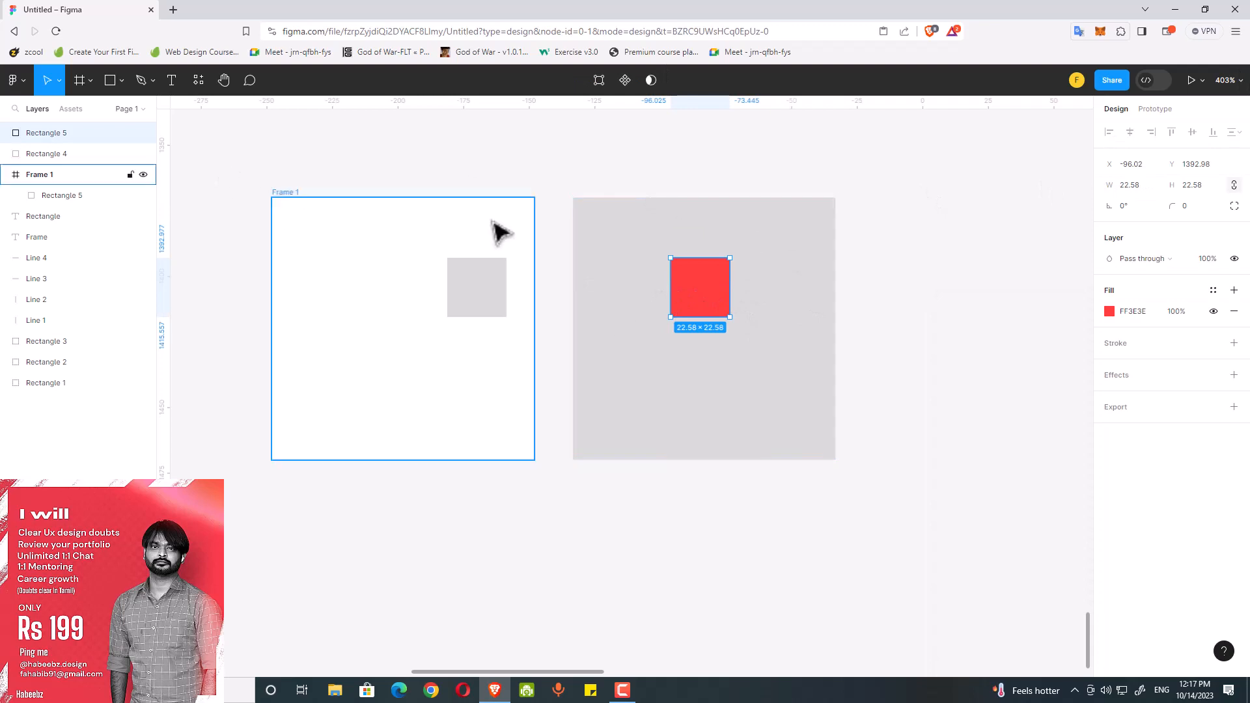
pyautogui.click(44, 154)
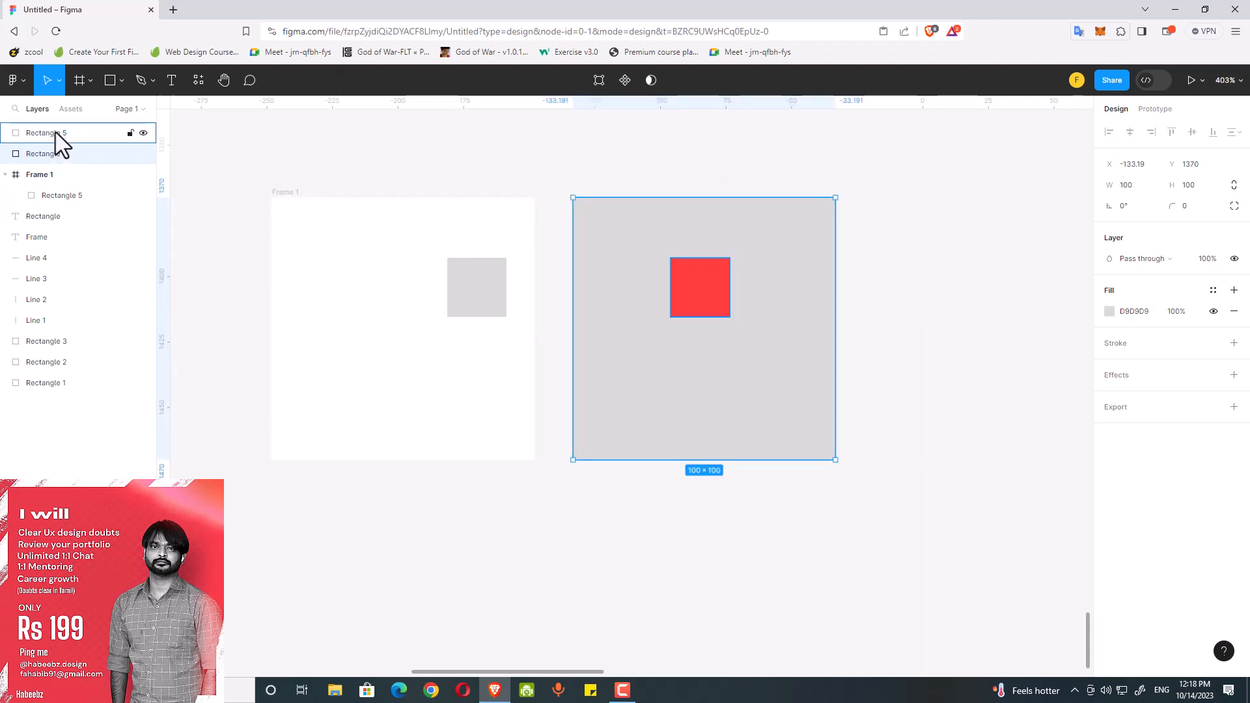
pyautogui.click(53, 134)
pyautogui.click(53, 149)
pyautogui.click(548, 157)
pyautogui.moveTo(555, 150); pyautogui.dragTo(657, 552)
pyautogui.click(293, 161)
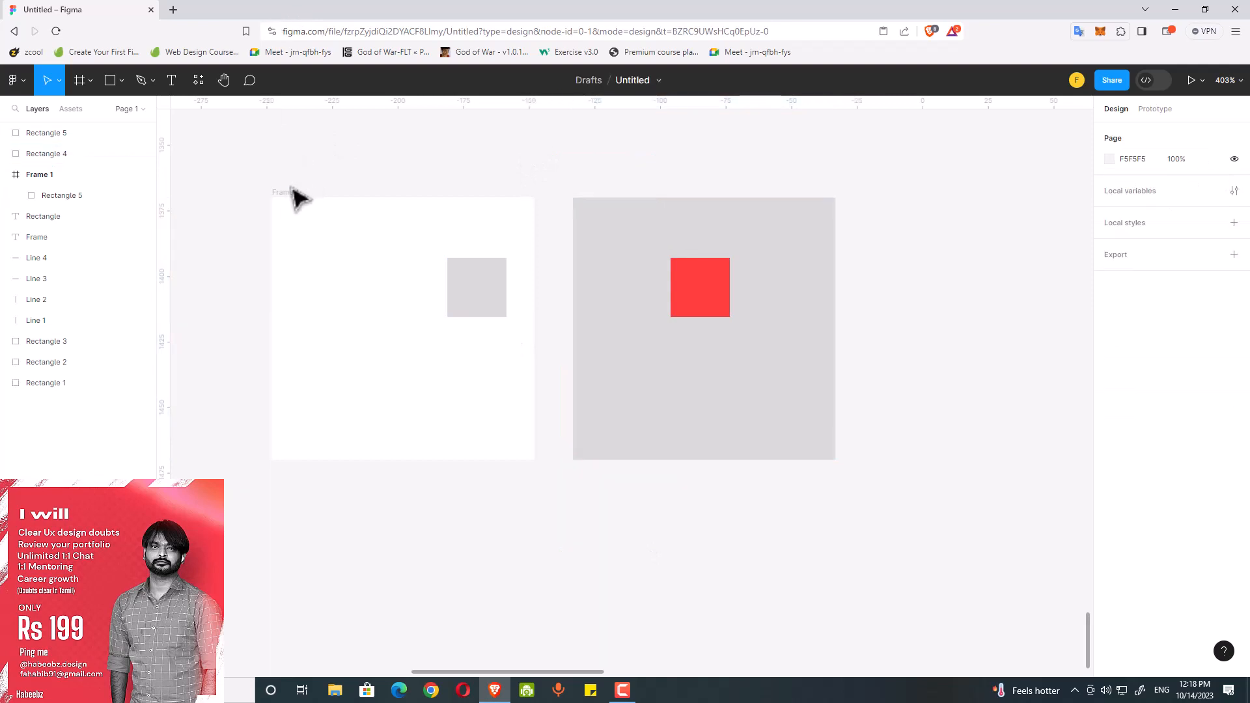
# Move Frame 1 with its nested square to X -247 and the large grey rectangle alone to X -136.42
pyautogui.moveTo(289, 188)
pyautogui.mouseDown()
pyautogui.moveTo(265, 188)
pyautogui.moveTo(279, 159)
pyautogui.moveTo(313, 202)
pyautogui.moveTo(259, 196)
pyautogui.moveTo(282, 182)
pyautogui.moveTo(298, 193)
pyautogui.mouseUp()
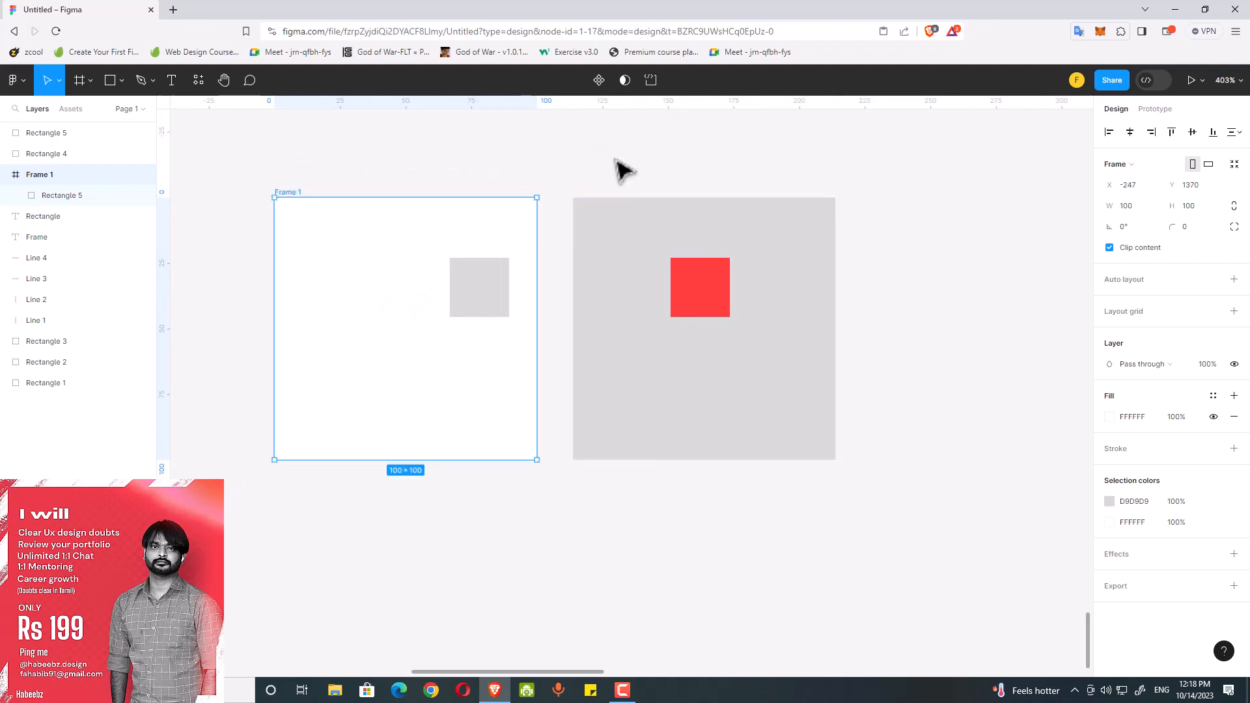
pyautogui.click(629, 317)
pyautogui.moveTo(610, 257)
pyautogui.mouseDown()
pyautogui.moveTo(666, 212)
pyautogui.moveTo(738, 252)
pyautogui.moveTo(659, 287)
pyautogui.moveTo(604, 262)
pyautogui.mouseUp()
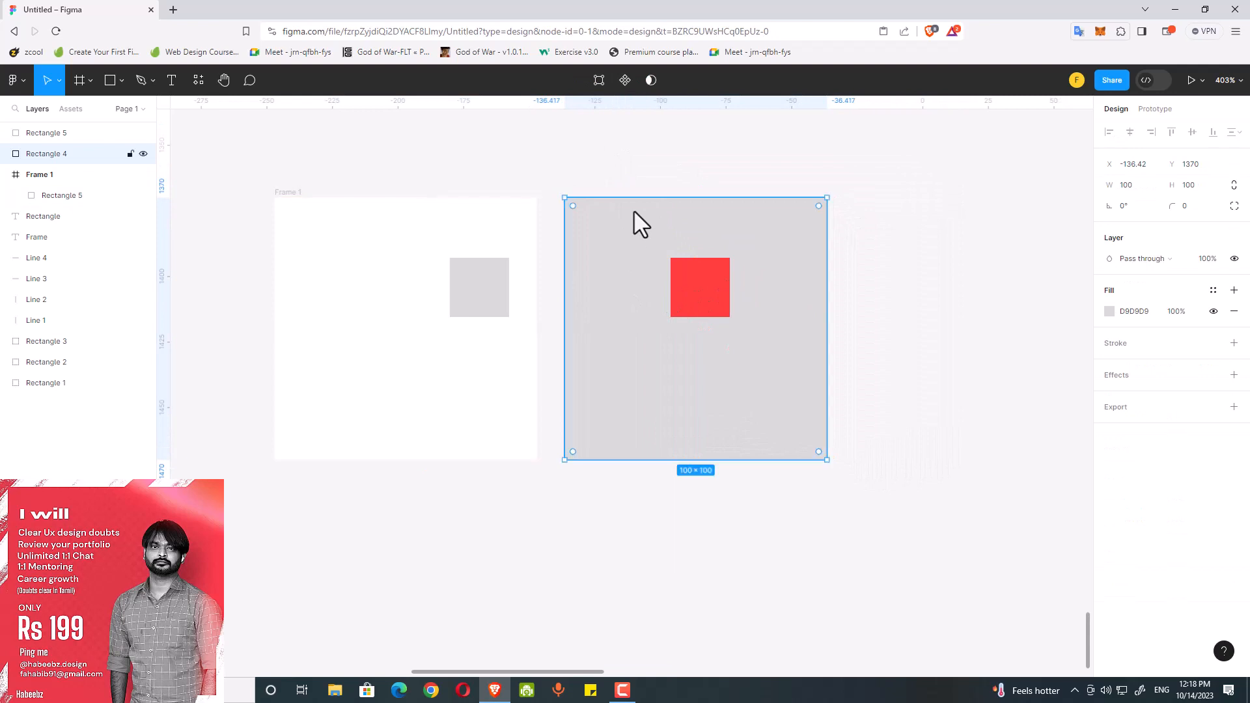
pyautogui.click(655, 170)
pyautogui.click(650, 213)
pyautogui.click(615, 168)
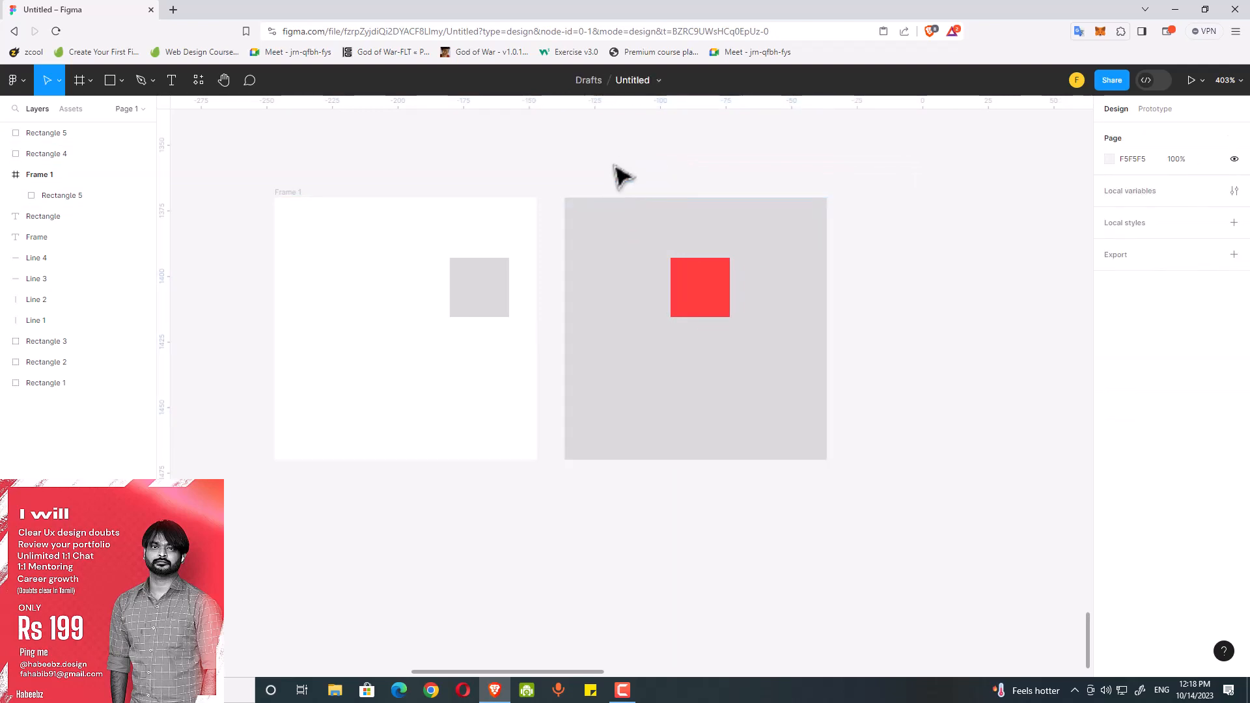
pyautogui.moveTo(615, 165); pyautogui.dragTo(607, 164)
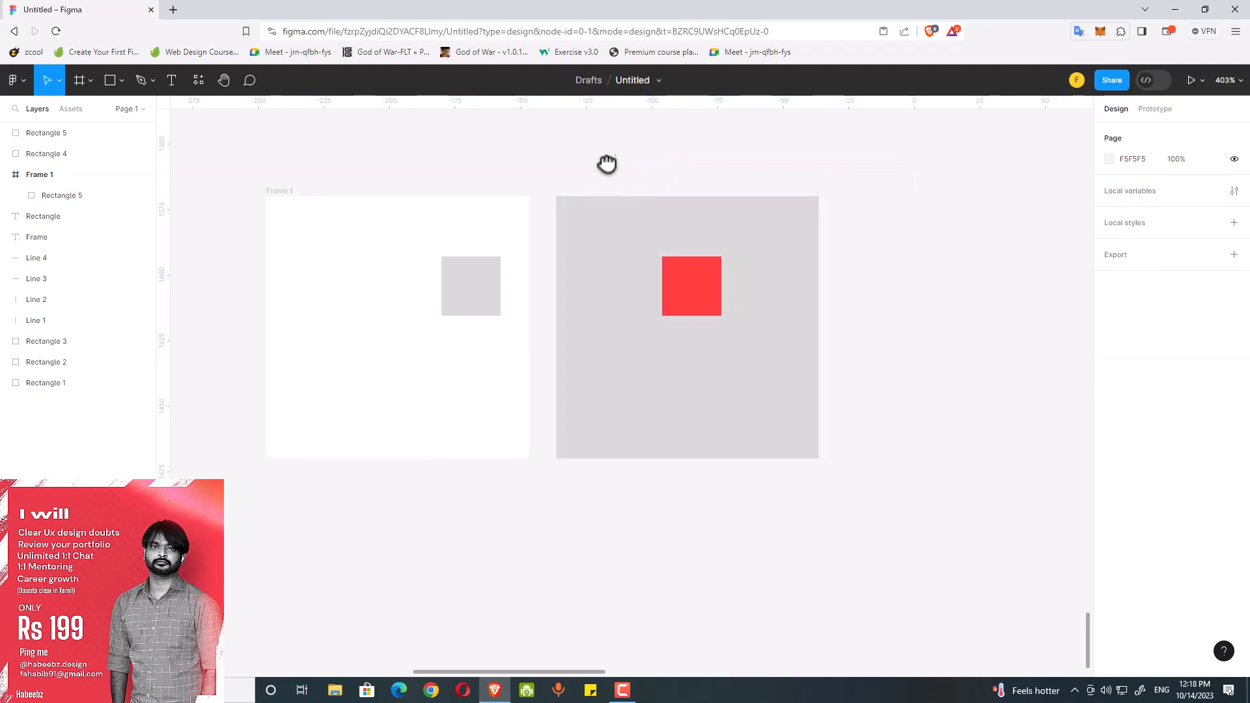
# Wrap the large grey rectangle in a frame with Frame selection
pyautogui.click(625, 251)
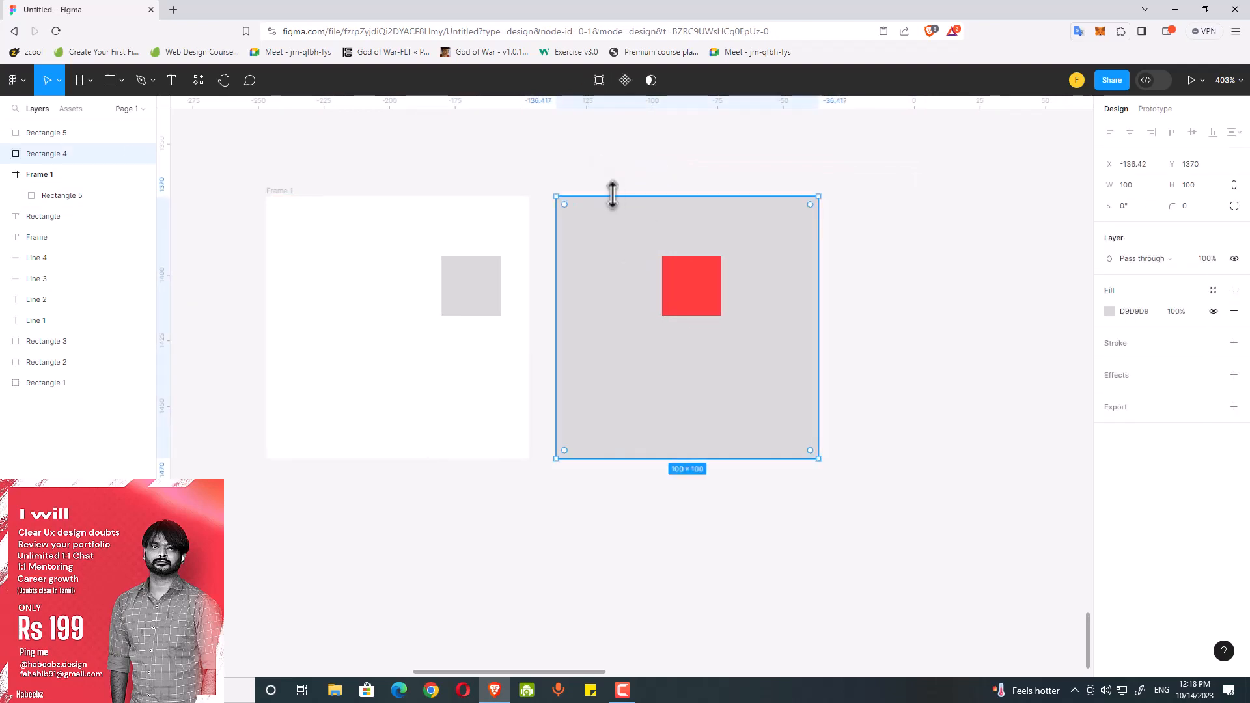
pyautogui.rightClick(650, 208)
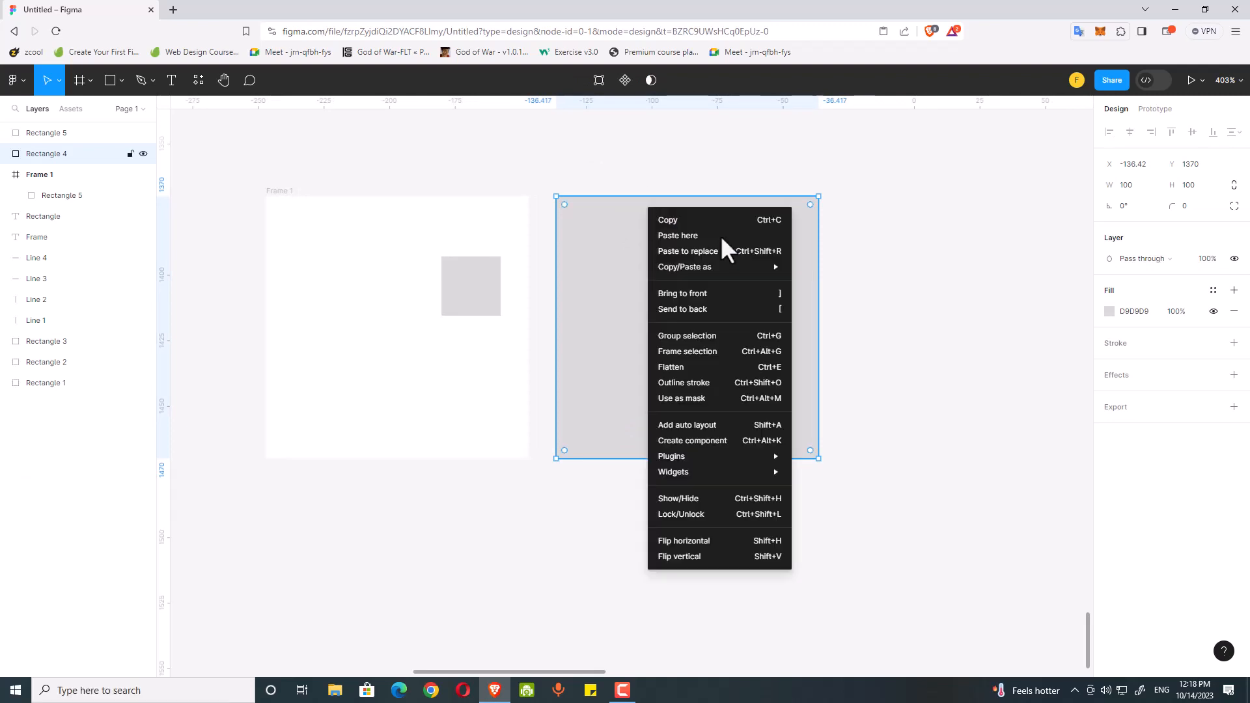
pyautogui.click(770, 365)
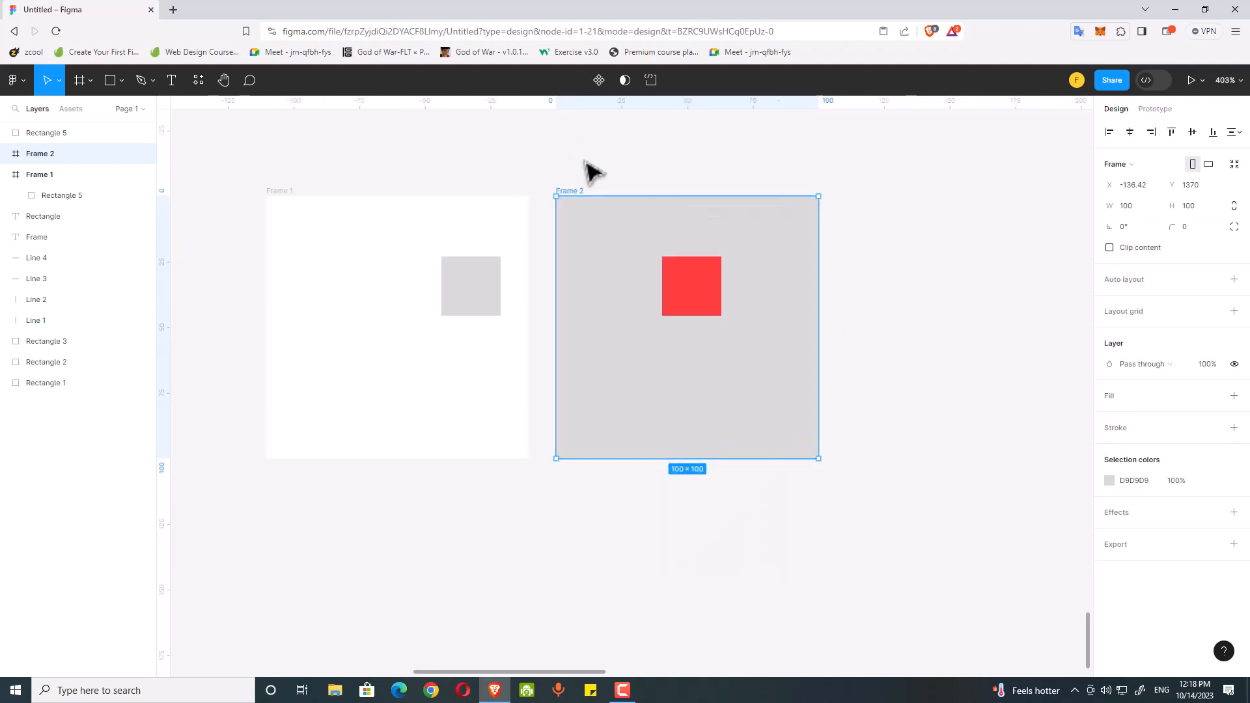
# Try moving the frame around the grey rectangle to X -120, and undo the move
pyautogui.click(603, 179)
pyautogui.moveTo(587, 189); pyautogui.dragTo(619, 198)
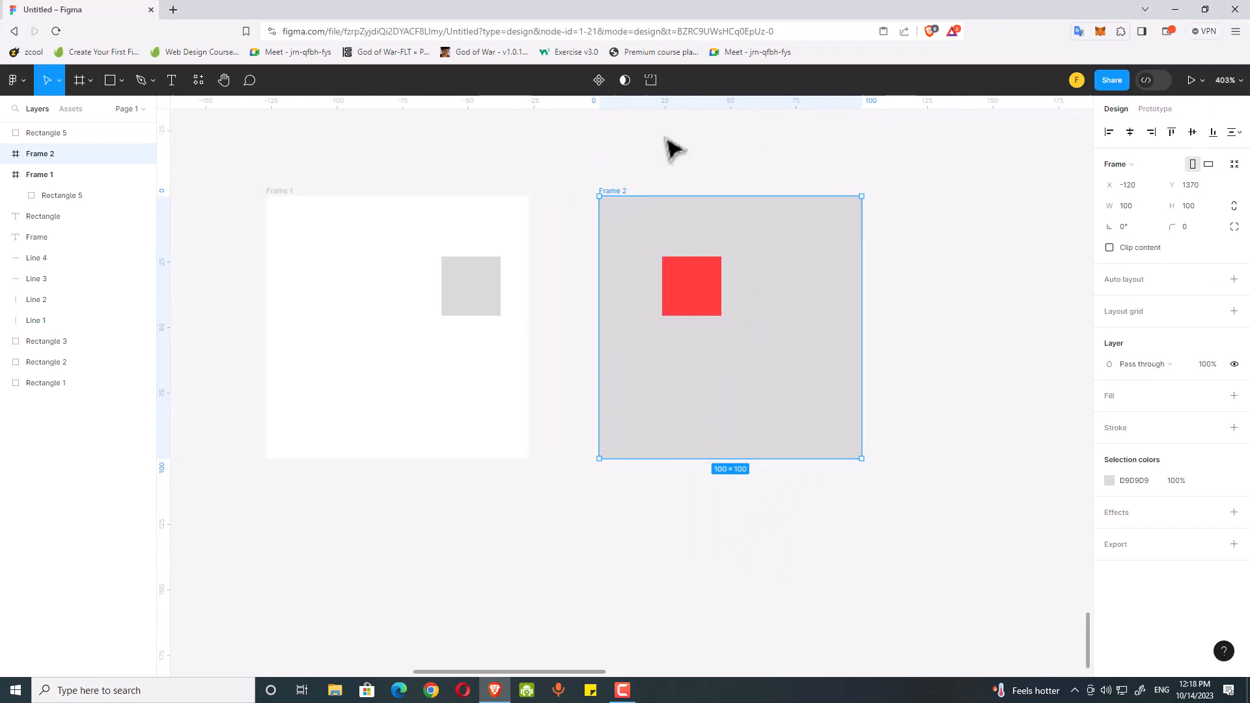
pyautogui.hotkey('ctrl', 'z')
# Delete the red square lying over the large grey rectangle
pyautogui.click(683, 286)
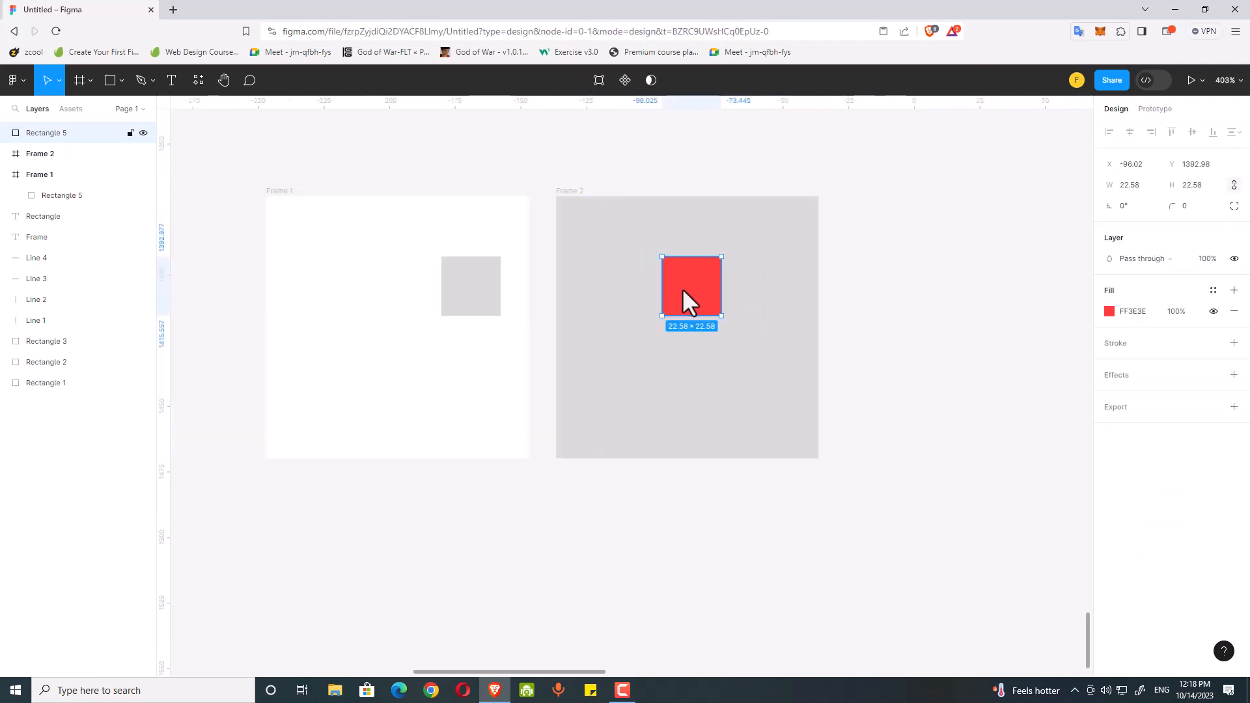
pyautogui.press('Delete')
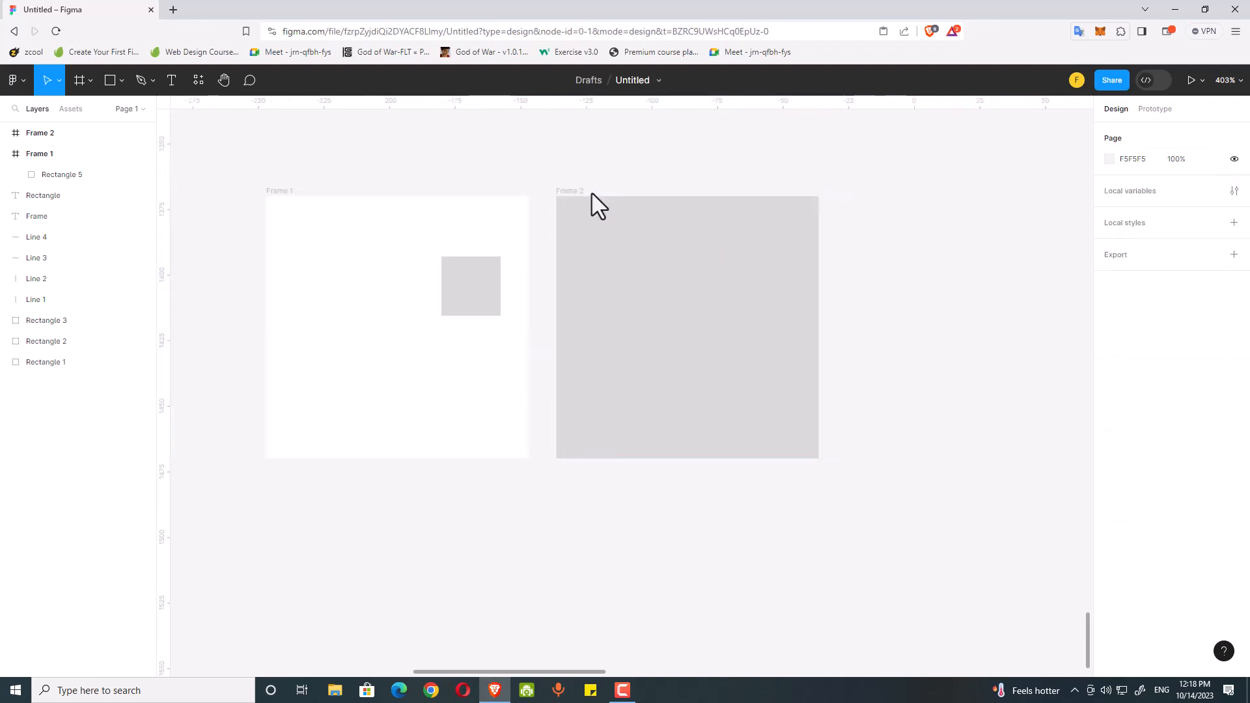
# Undo the latest changes to Frame 2, back to before the red square over the large grey rectangle was deleted
pyautogui.click(573, 202)
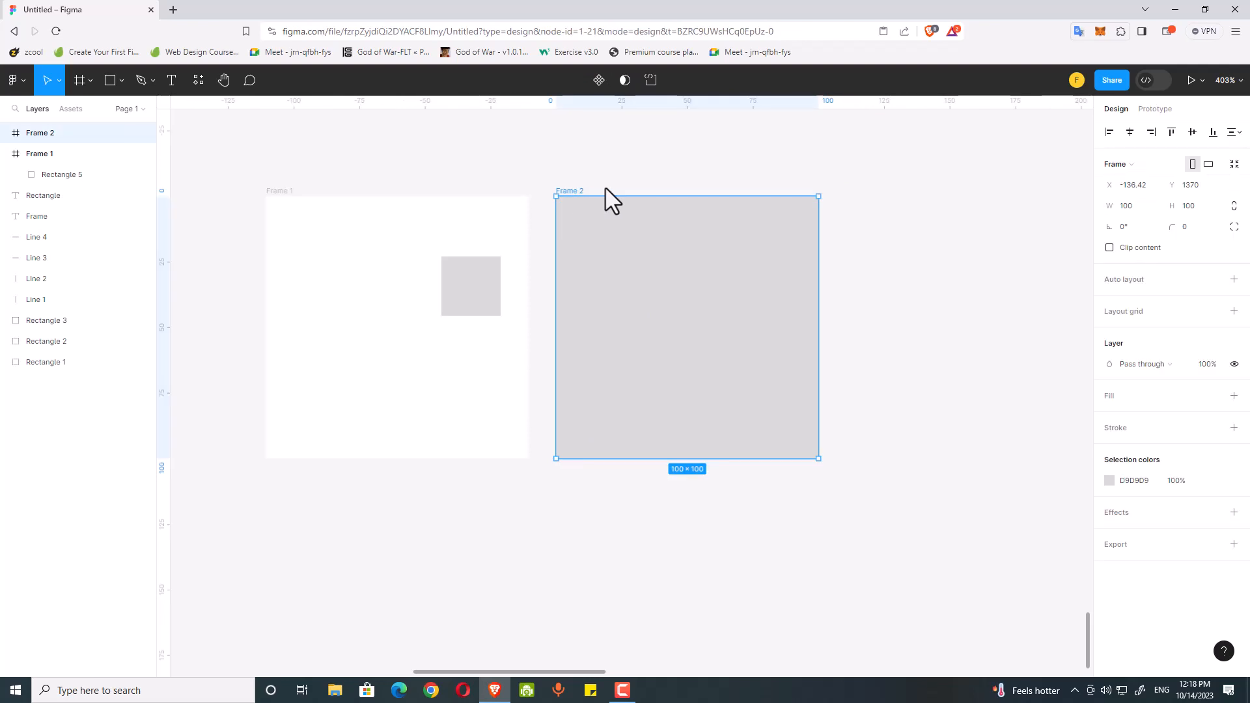
pyautogui.hotkey('ctrl', 'd')
pyautogui.hotkey('ctrl', 'z')
pyautogui.hotkey('ctrl', 'z')
pyautogui.hotkey('ctrl', 'z')
pyautogui.hotkey('ctrl', 'z')
pyautogui.hotkey('ctrl', 'z')
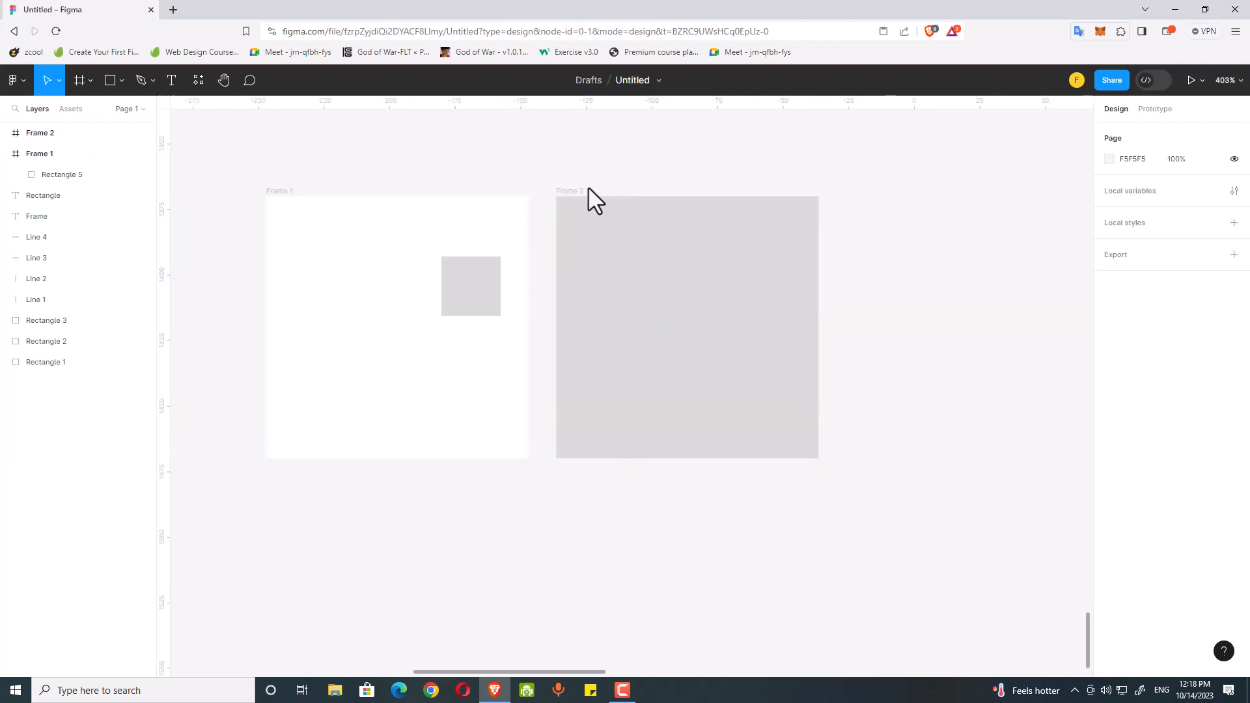
pyautogui.hotkey('ctrl', 'z')
pyautogui.hotkey('ctrl', 'z')
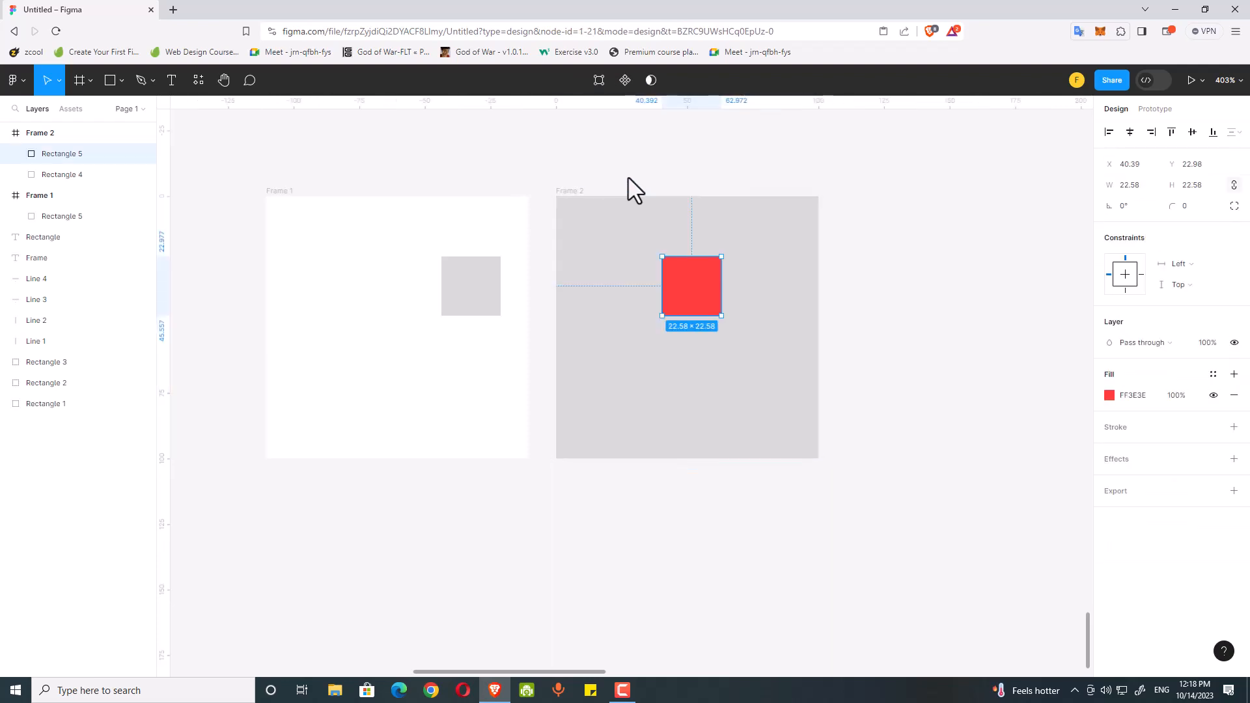
# Examine how the red square and the large grey rectangle are nested in Frame 2, highlighting each one in turn
pyautogui.click(79, 160)
pyautogui.click(81, 174)
pyautogui.click(82, 158)
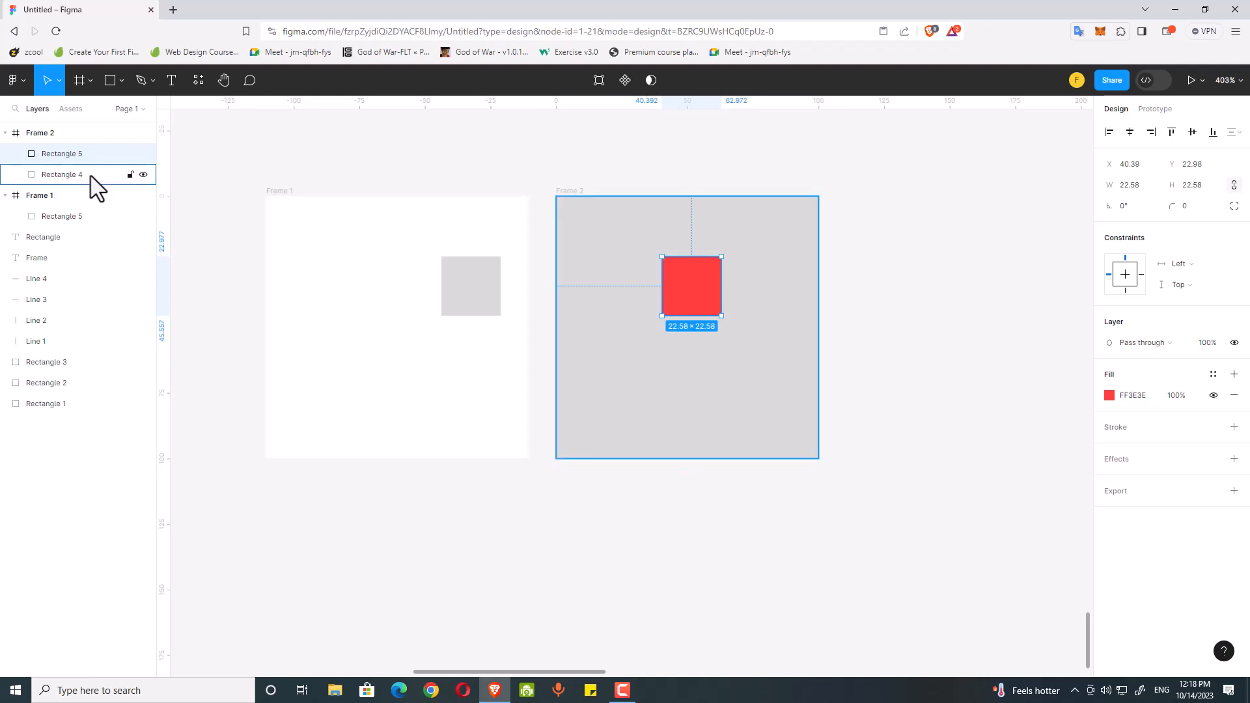
pyautogui.click(90, 174)
pyautogui.click(85, 159)
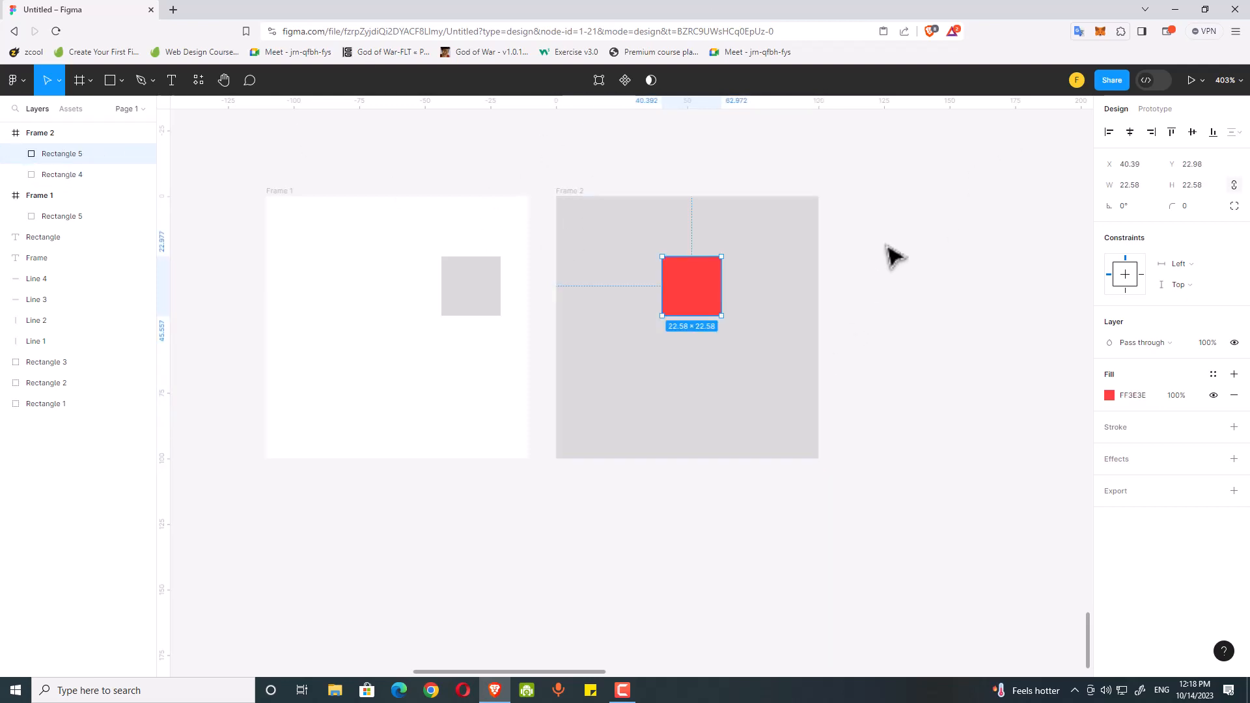
pyautogui.click(840, 273)
pyautogui.click(720, 287)
pyautogui.click(879, 215)
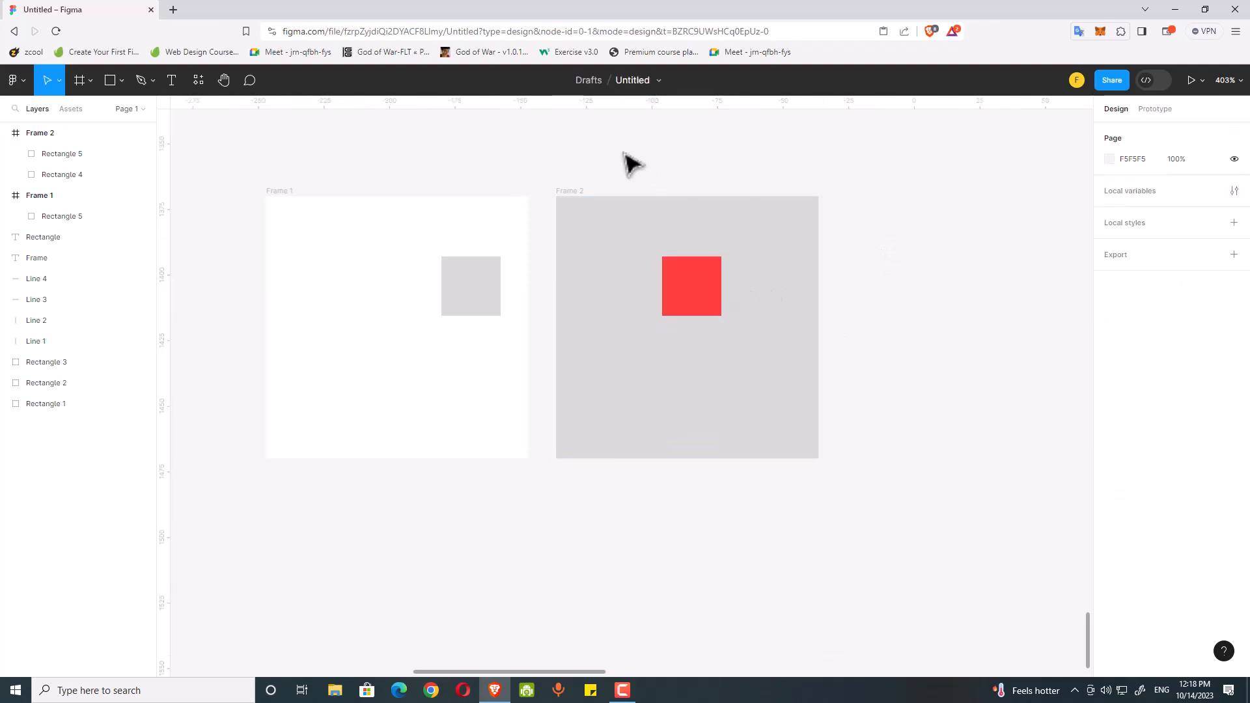
# Set the fill of Frame 1 to red FF4040
pyautogui.click(287, 193)
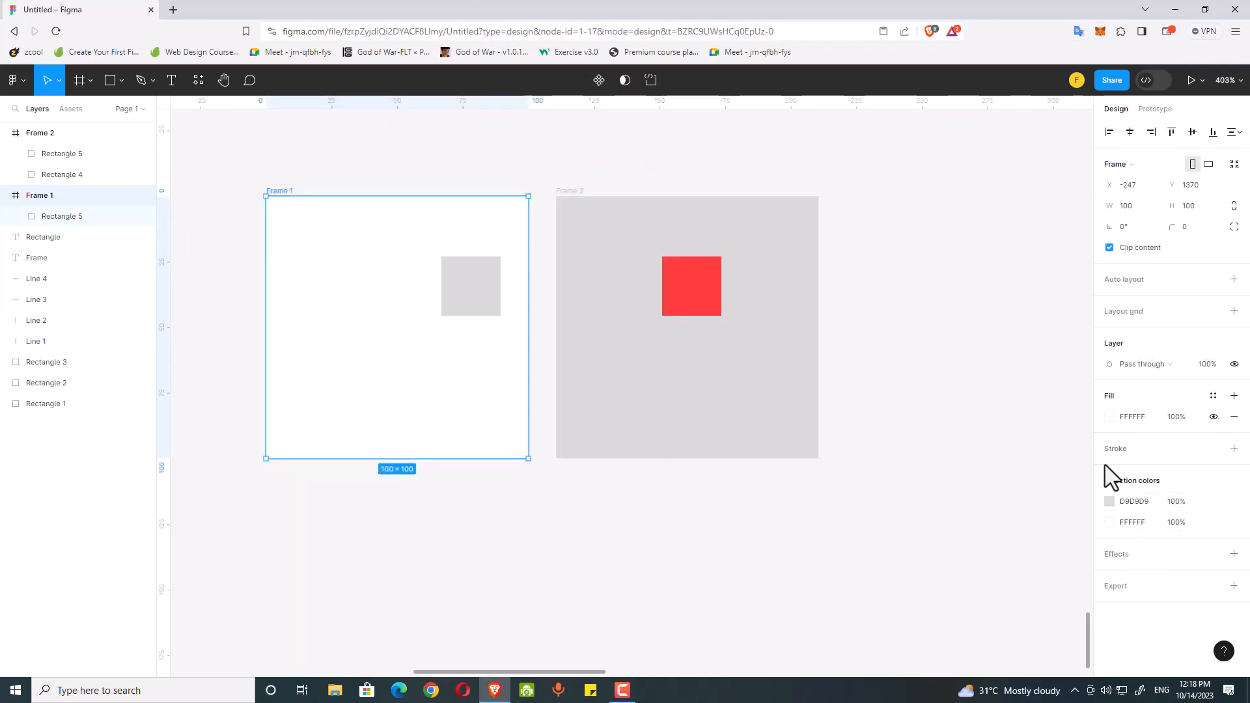
pyautogui.click(1110, 417)
pyautogui.moveTo(1092, 388); pyautogui.dragTo(1055, 339)
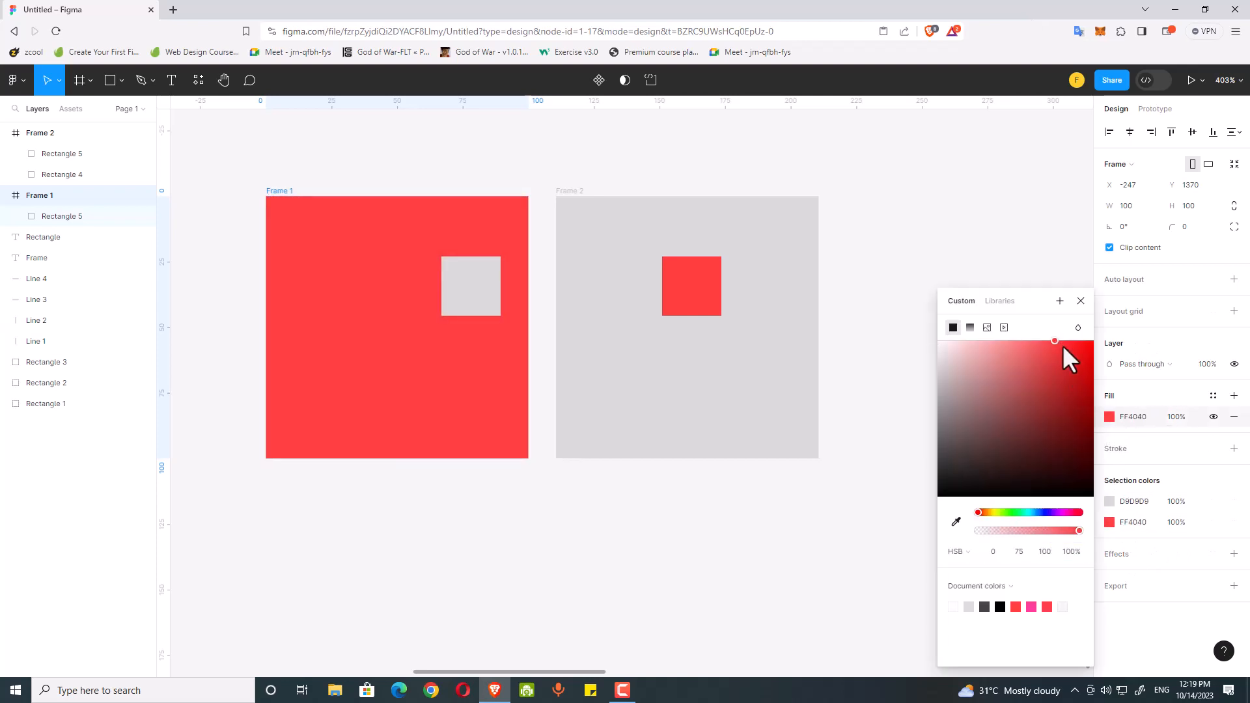
# Add a fill to Frame 2 and set its colour to pink FF45CB
pyautogui.click(563, 193)
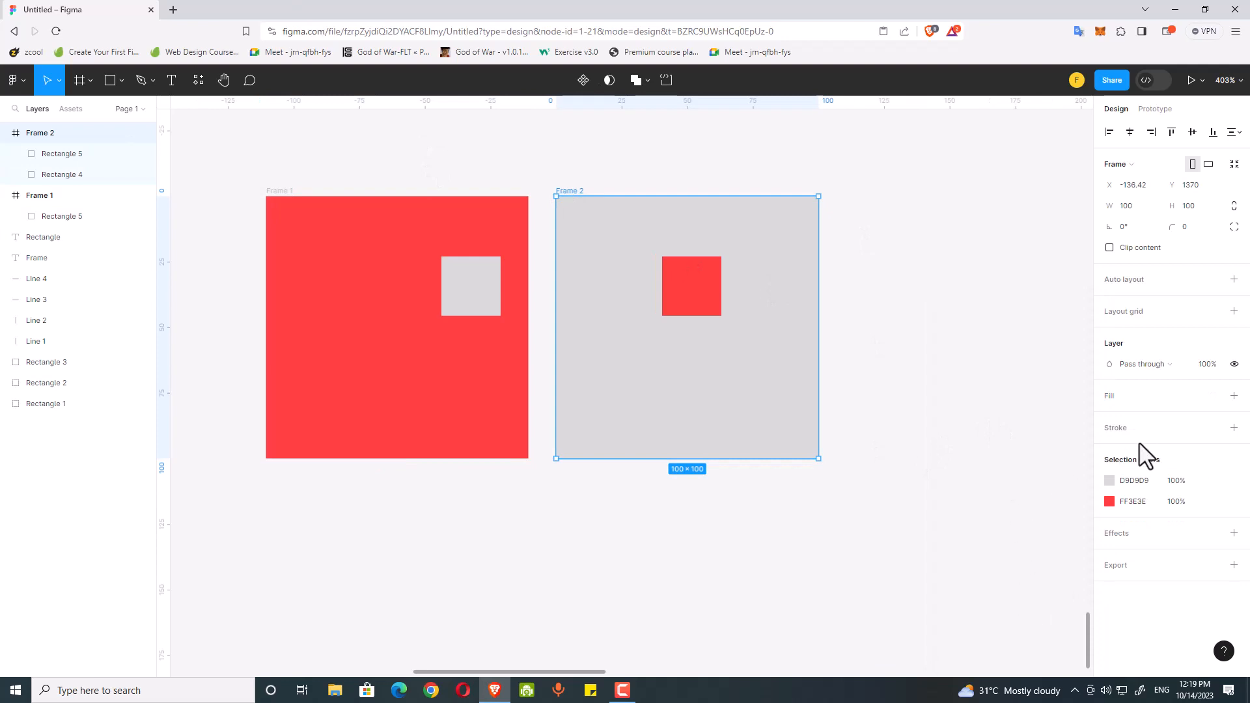
pyautogui.click(1234, 396)
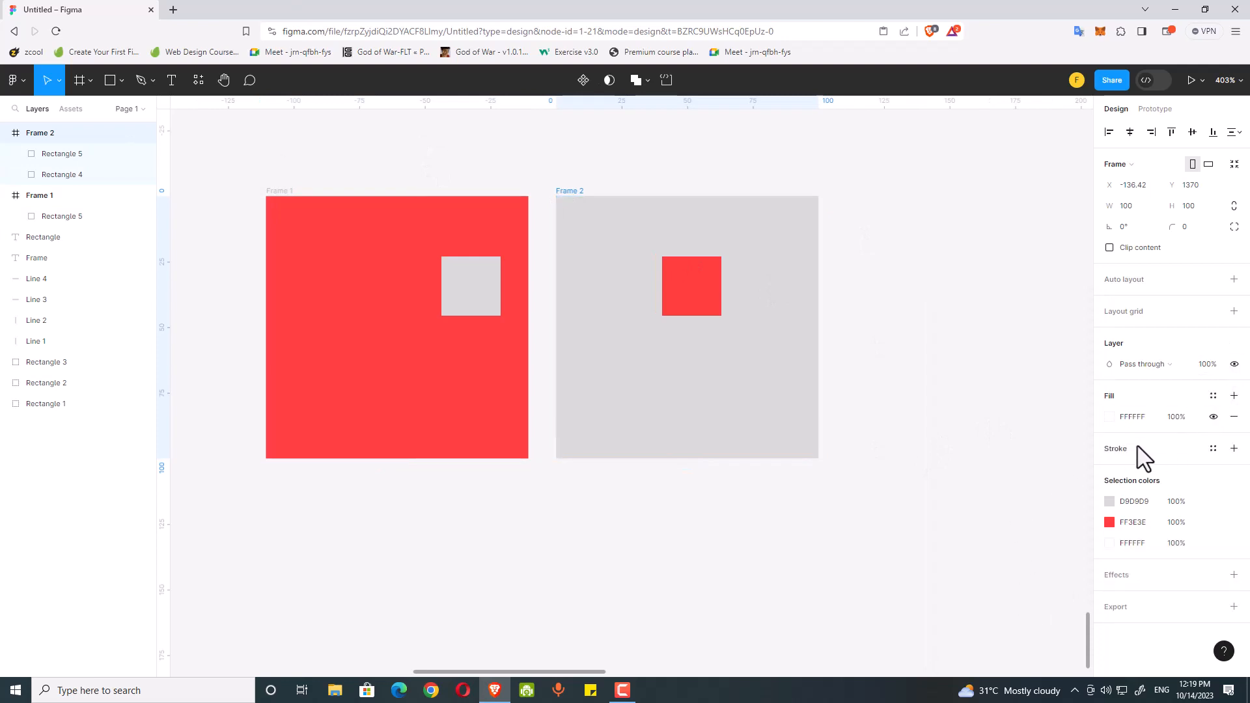
pyautogui.click(1111, 417)
pyautogui.click(1067, 513)
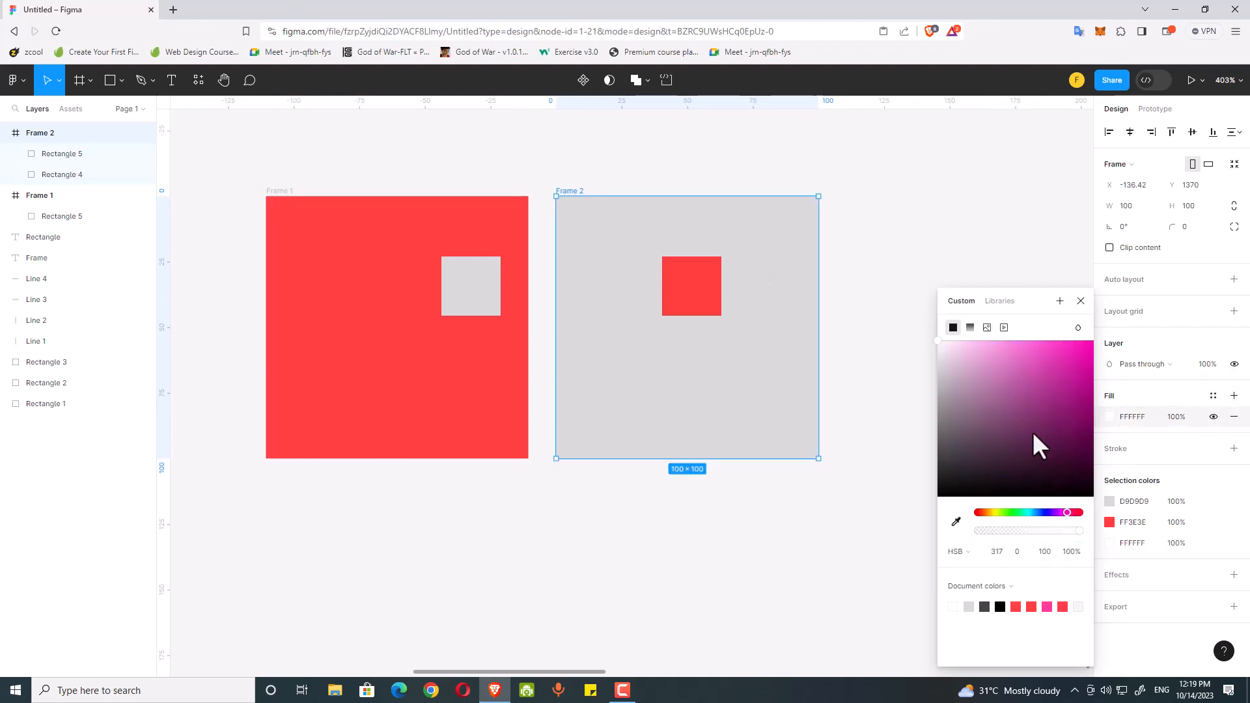
pyautogui.click(1051, 340)
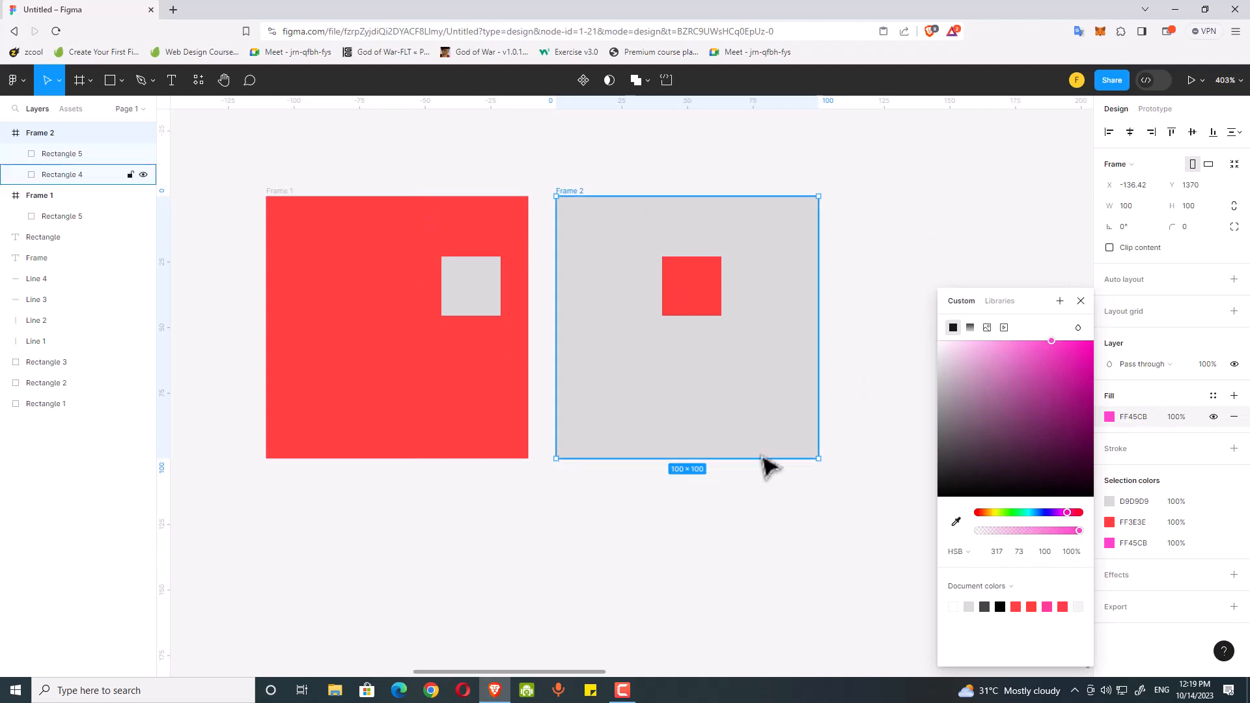
pyautogui.click(905, 205)
# Compare the fills and nested rectangles of Frame 1 and Frame 2 by selecting each frame and its contents
pyautogui.click(639, 245)
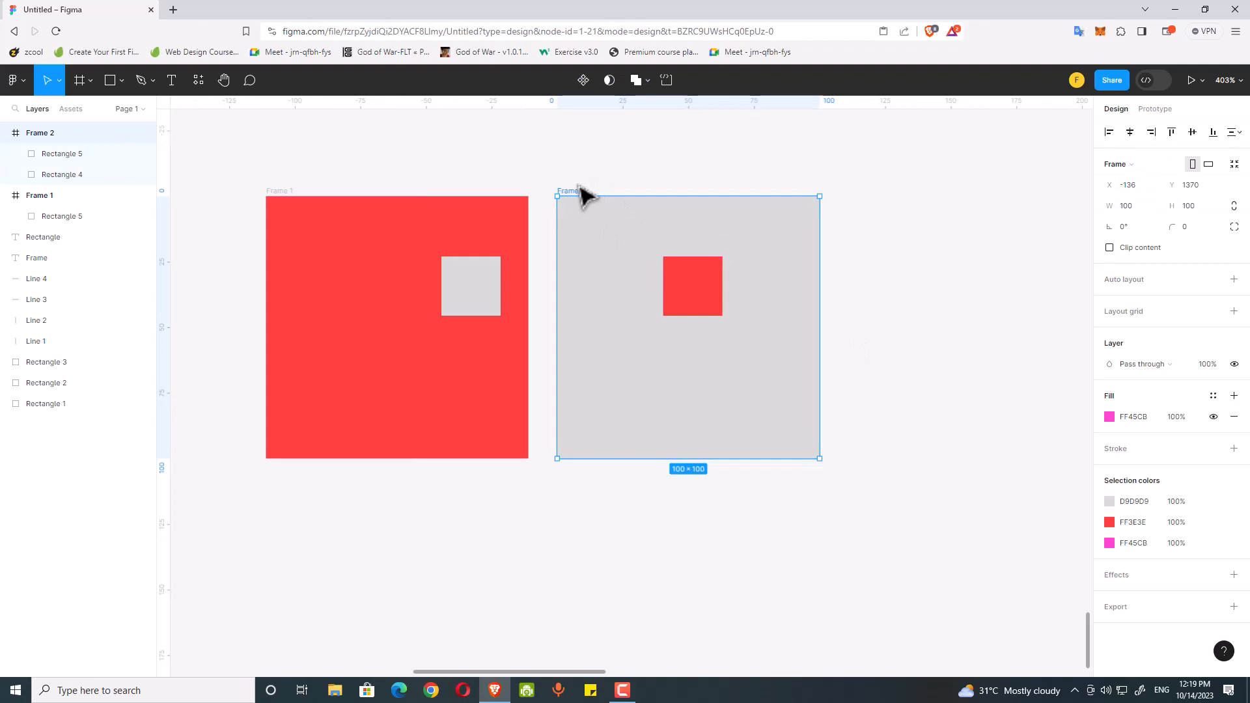
pyautogui.click(593, 202)
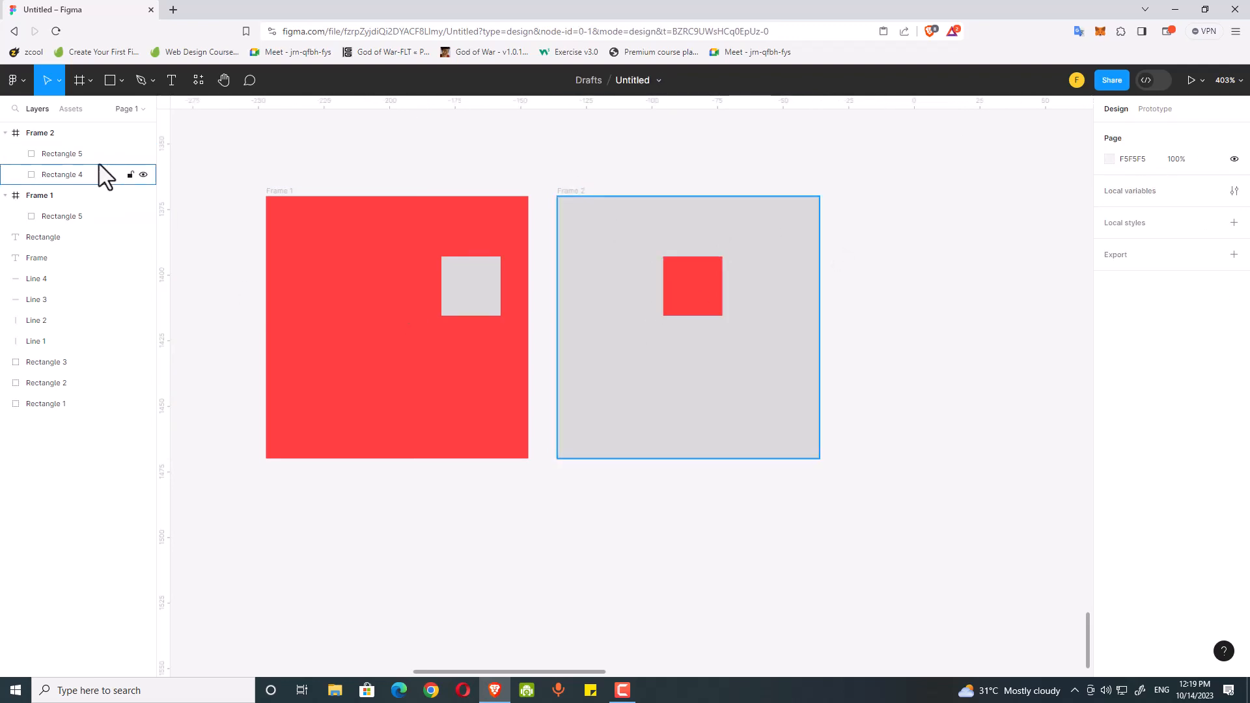
pyautogui.click(83, 175)
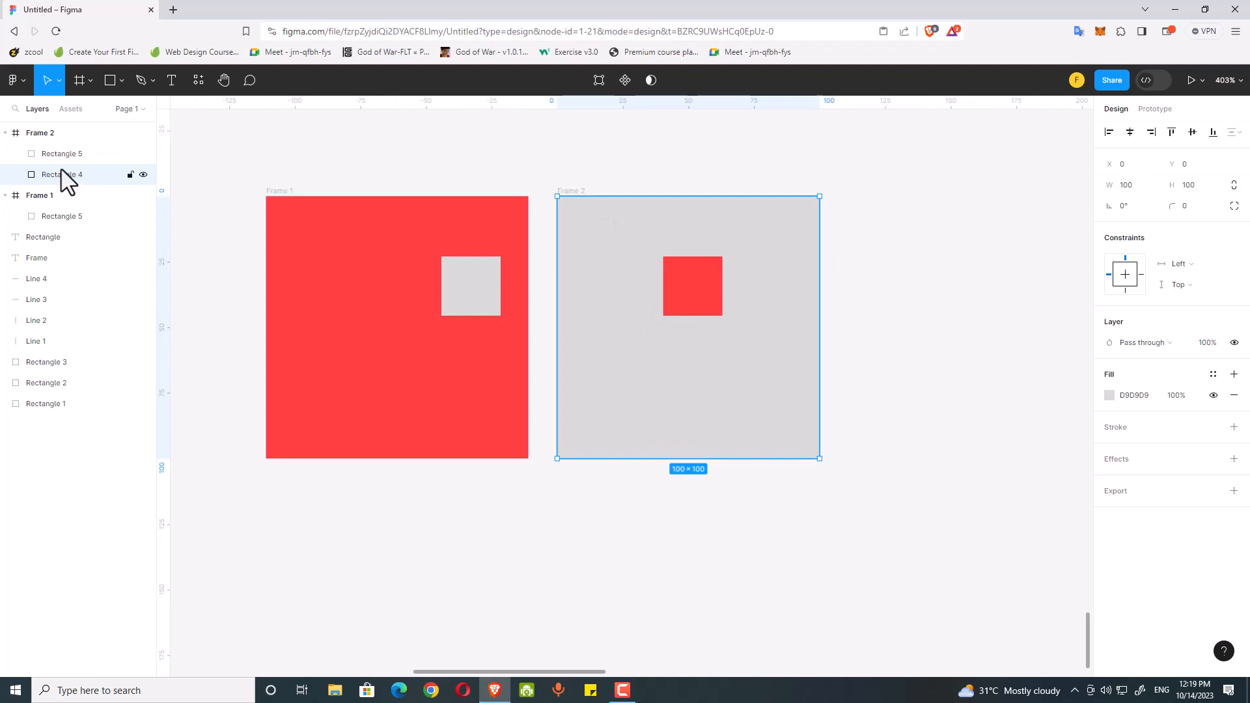
pyautogui.click(65, 155)
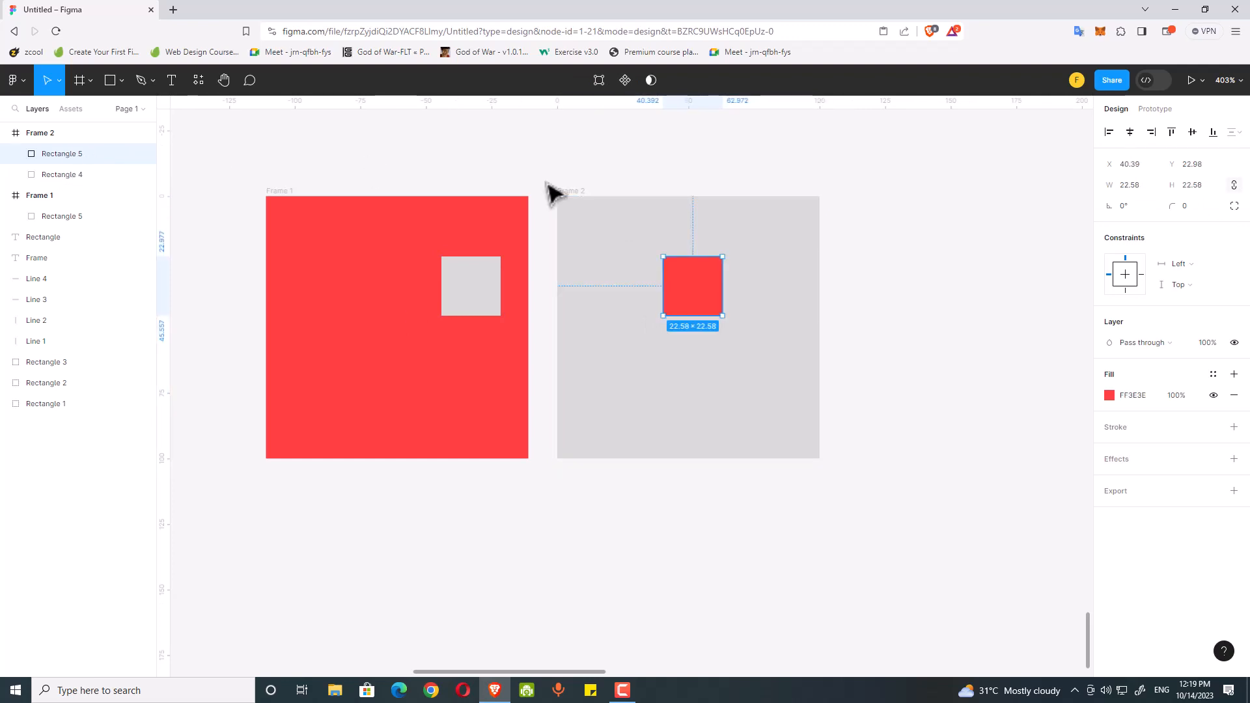
pyautogui.click(39, 195)
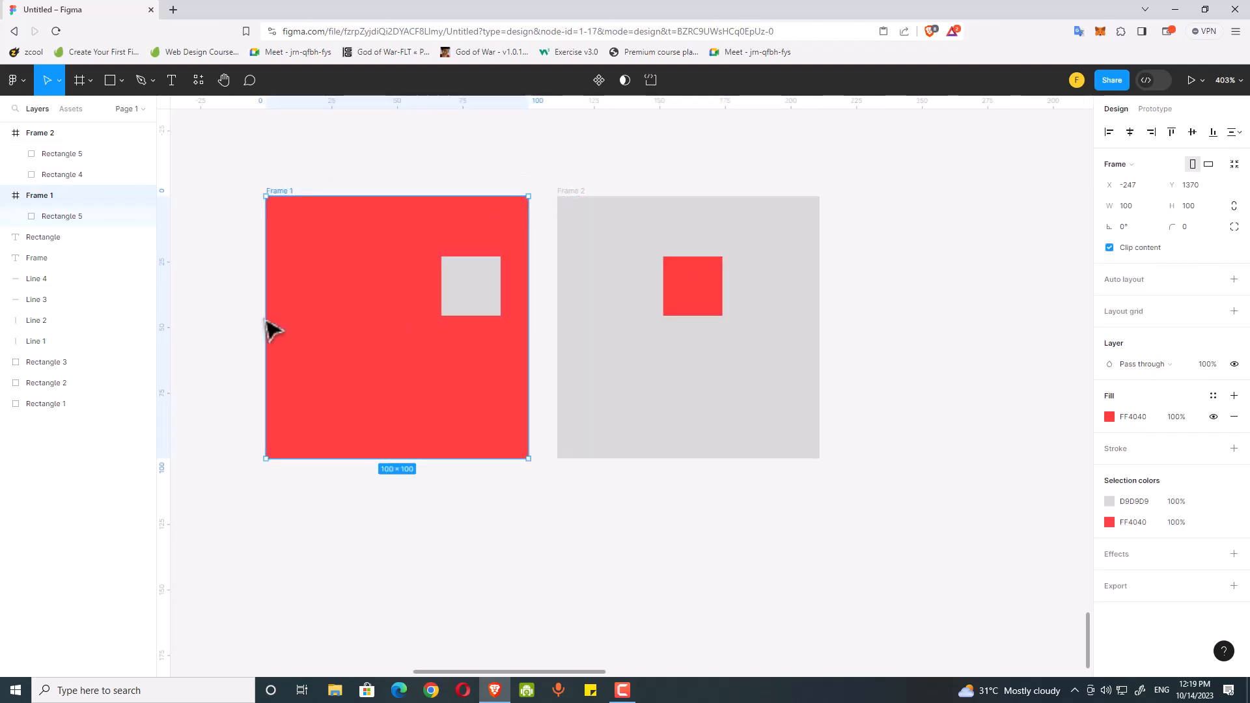
pyautogui.click(481, 300)
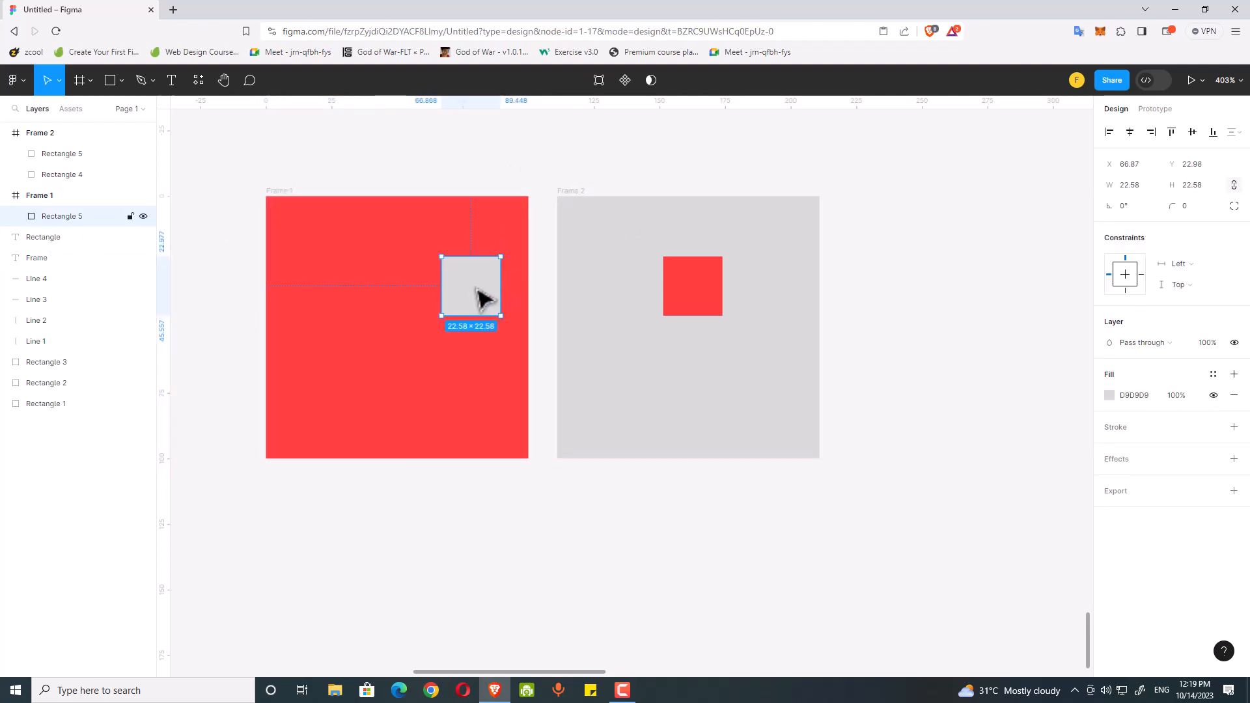
pyautogui.click(329, 179)
pyautogui.click(280, 191)
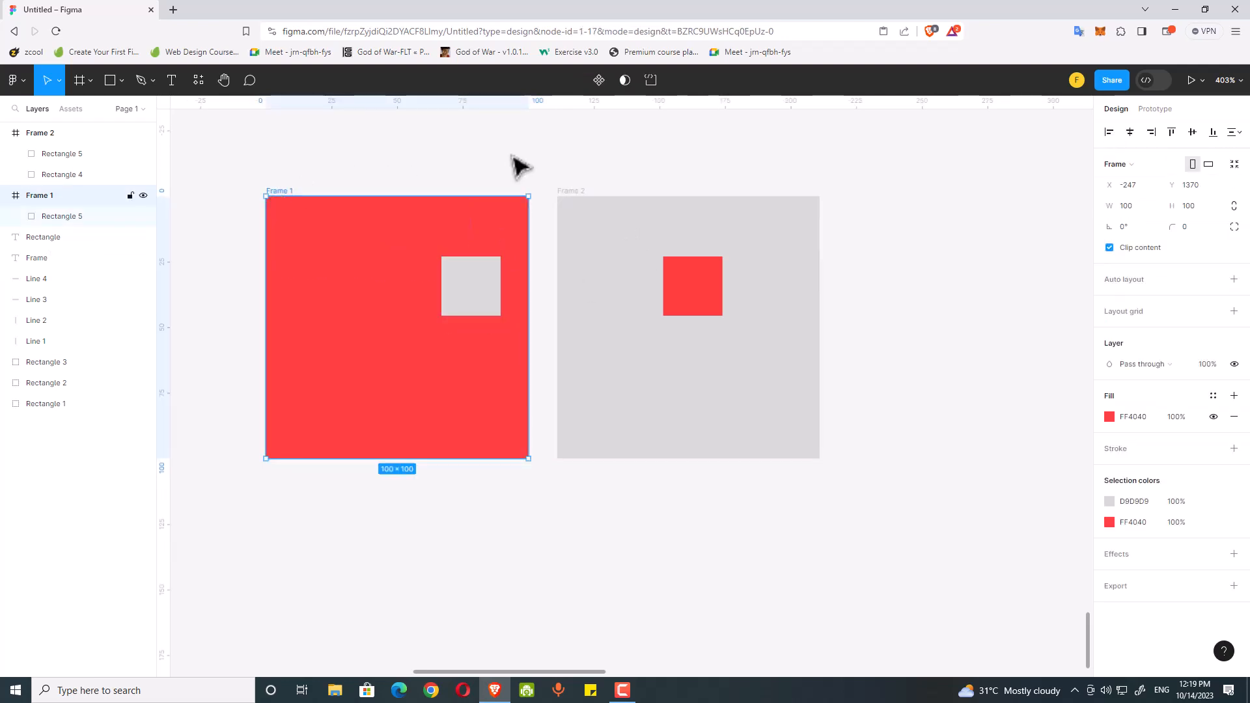
pyautogui.click(563, 195)
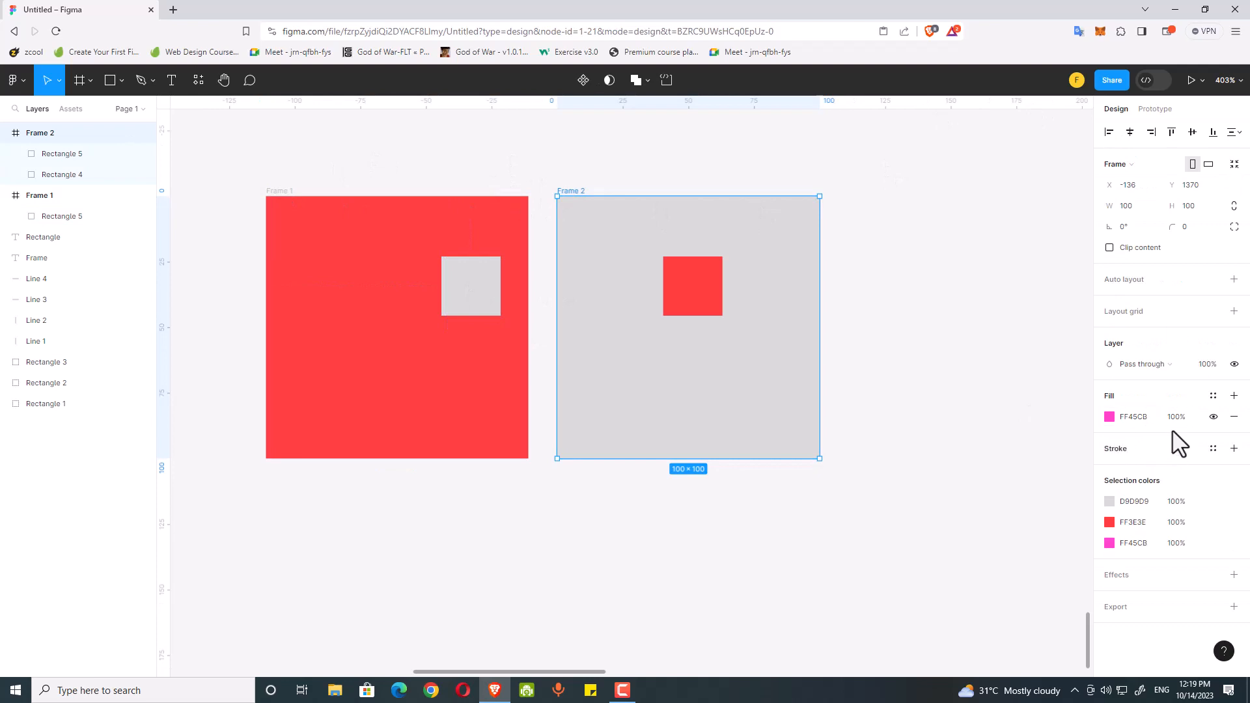
pyautogui.click(799, 653)
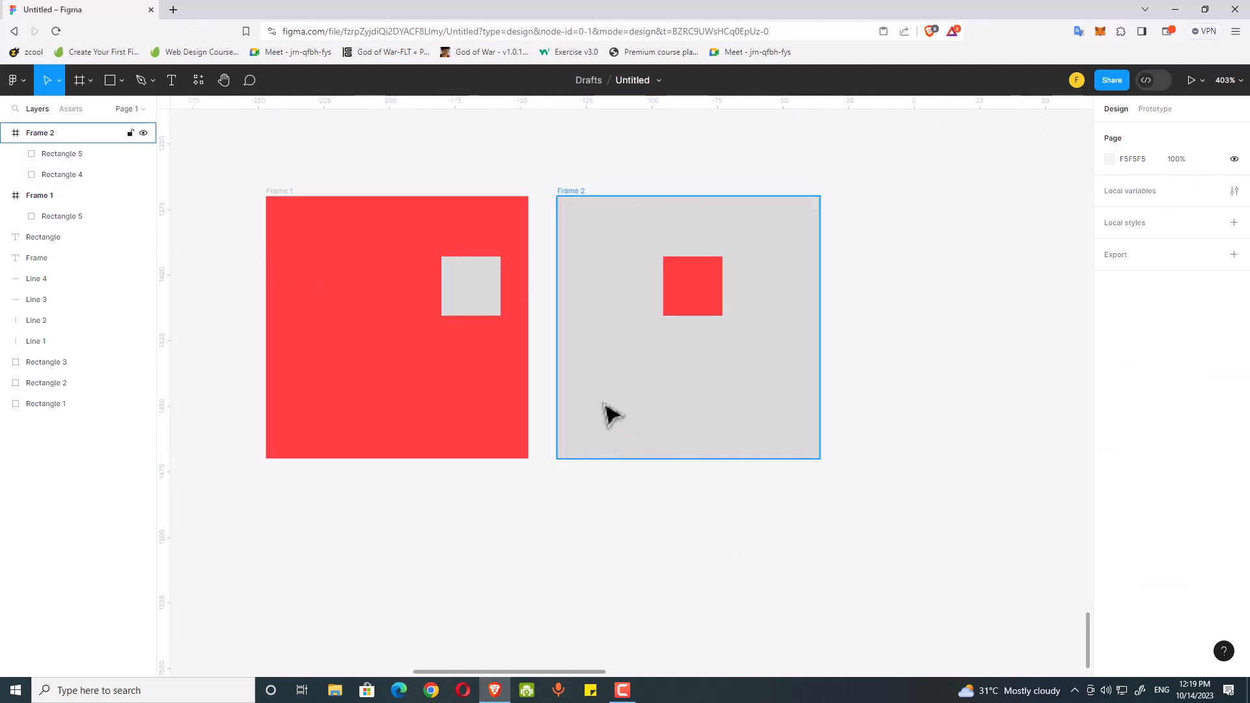
# Try moving the large grey rectangle inside Frame 2 to X 19.85, Y 31.76, and undo the move
pyautogui.click(602, 381)
pyautogui.moveTo(592, 240); pyautogui.dragTo(610, 263)
pyautogui.doubleClick(611, 264)
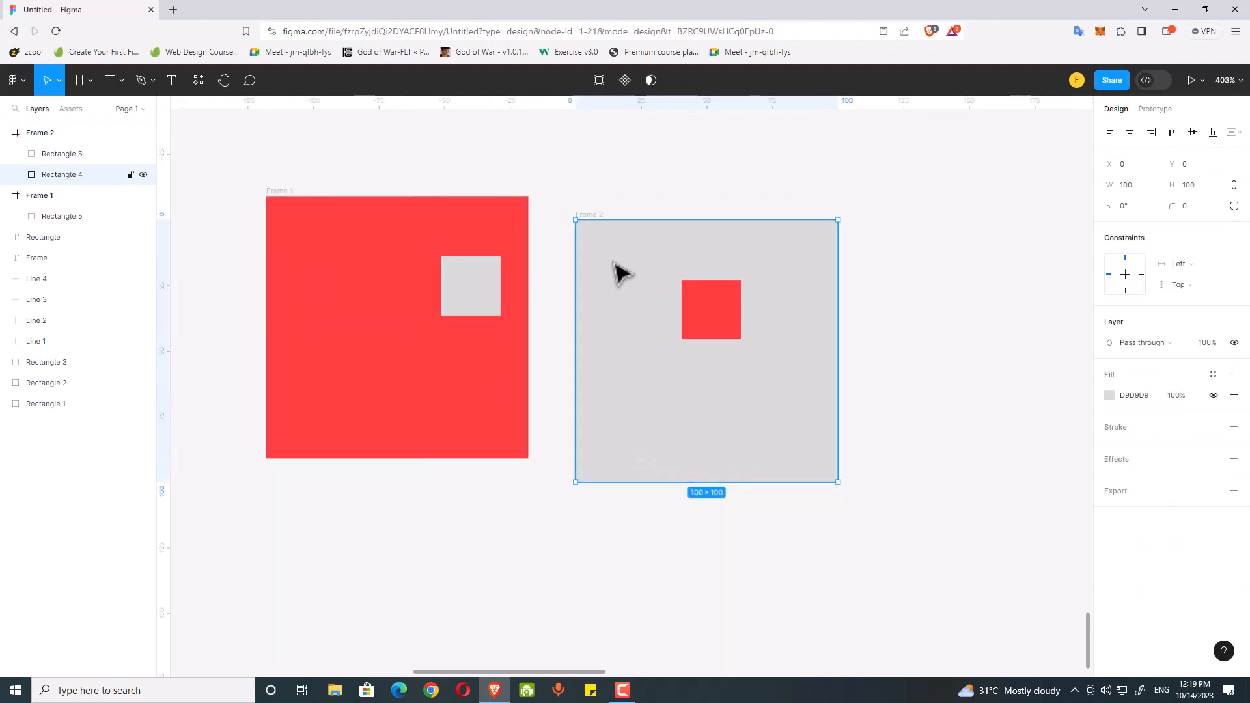
pyautogui.doubleClick(610, 264)
pyautogui.press('Escape')
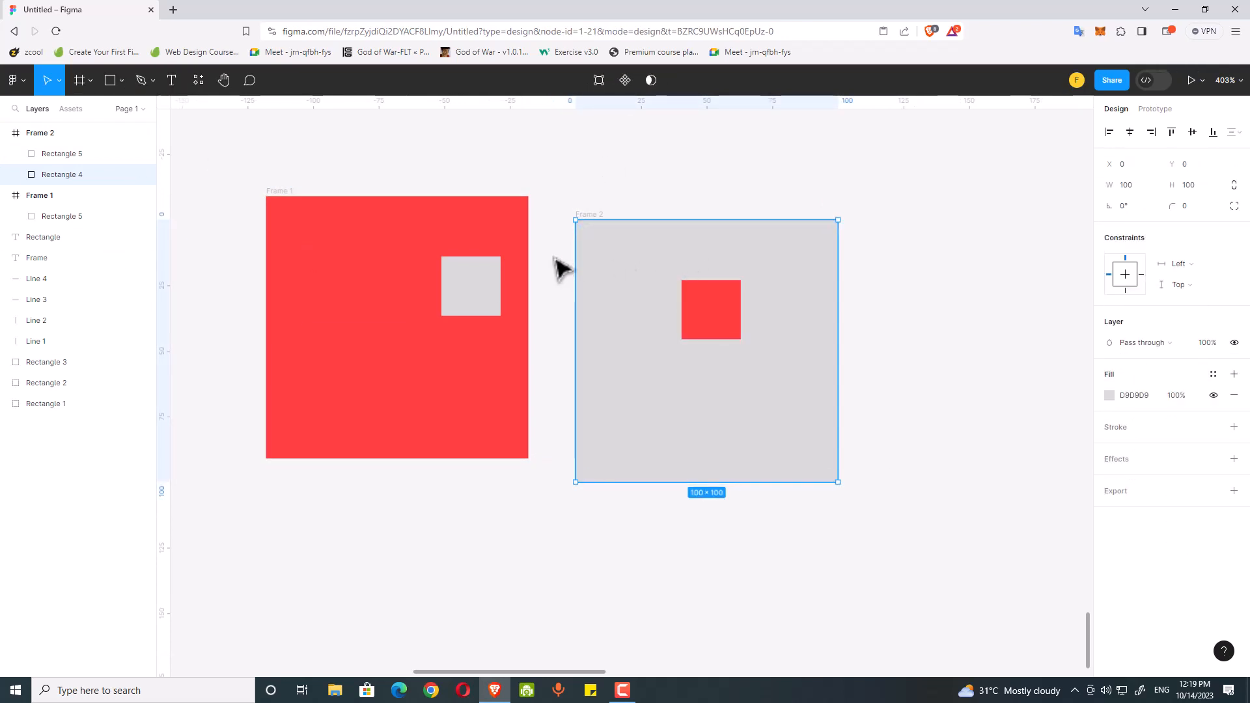
pyautogui.moveTo(632, 265)
pyautogui.mouseDown()
pyautogui.moveTo(653, 279)
pyautogui.moveTo(681, 355)
pyautogui.moveTo(756, 335)
pyautogui.moveTo(680, 332)
pyautogui.mouseUp()
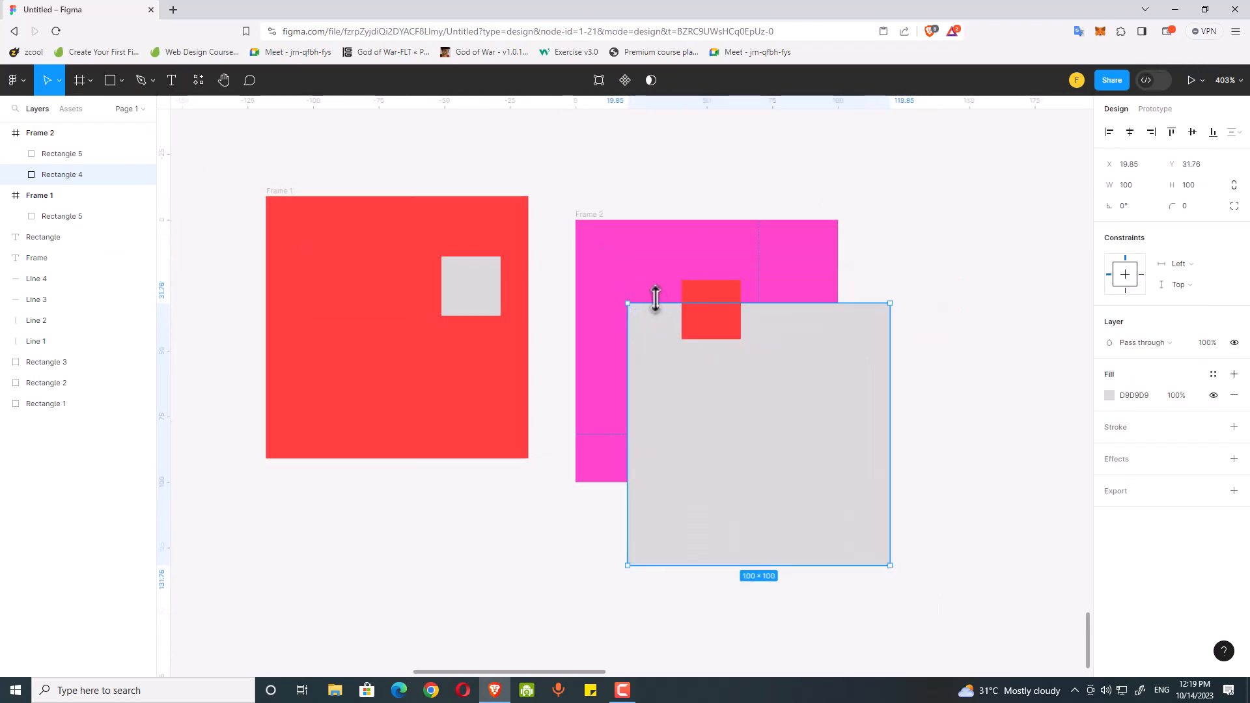
pyautogui.hotkey('ctrl', 'z')
# Move Frame 2 back beside Frame 1 so that their top edges line up
pyautogui.moveTo(591, 211); pyautogui.dragTo(614, 159)
pyautogui.click(622, 162)
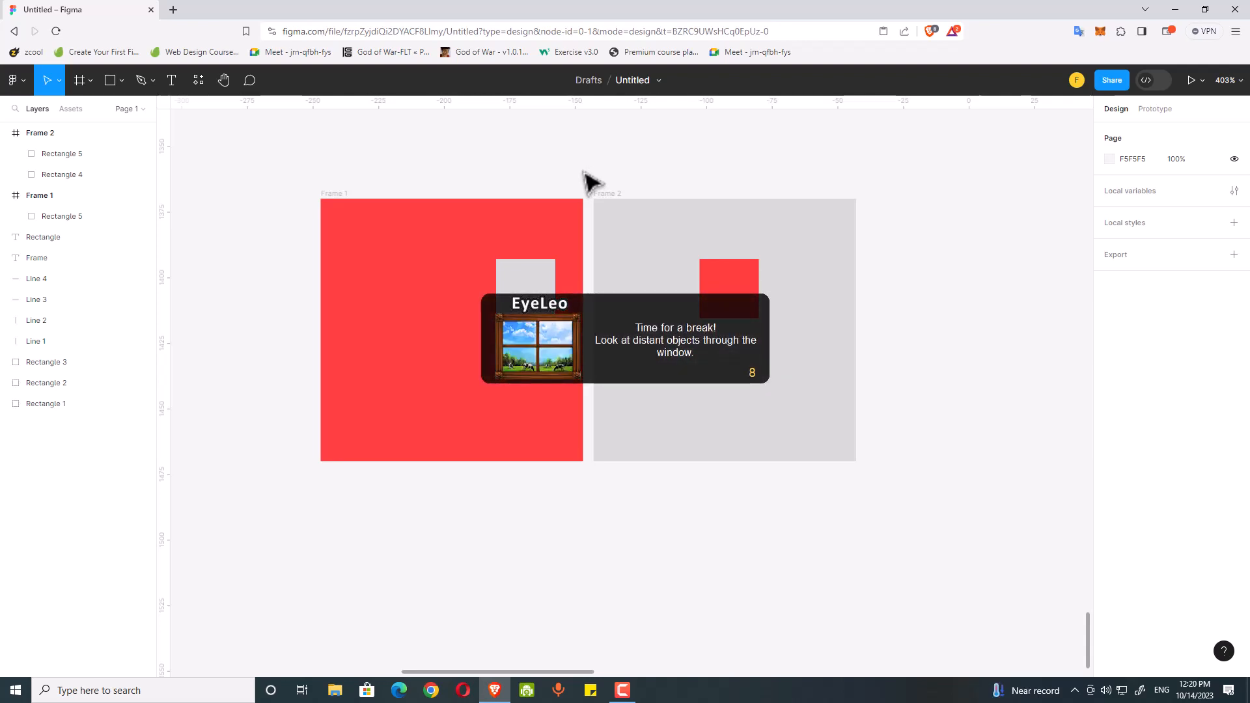
# Quit the EyeLeo break reminder running in the background
pyautogui.click(1075, 690)
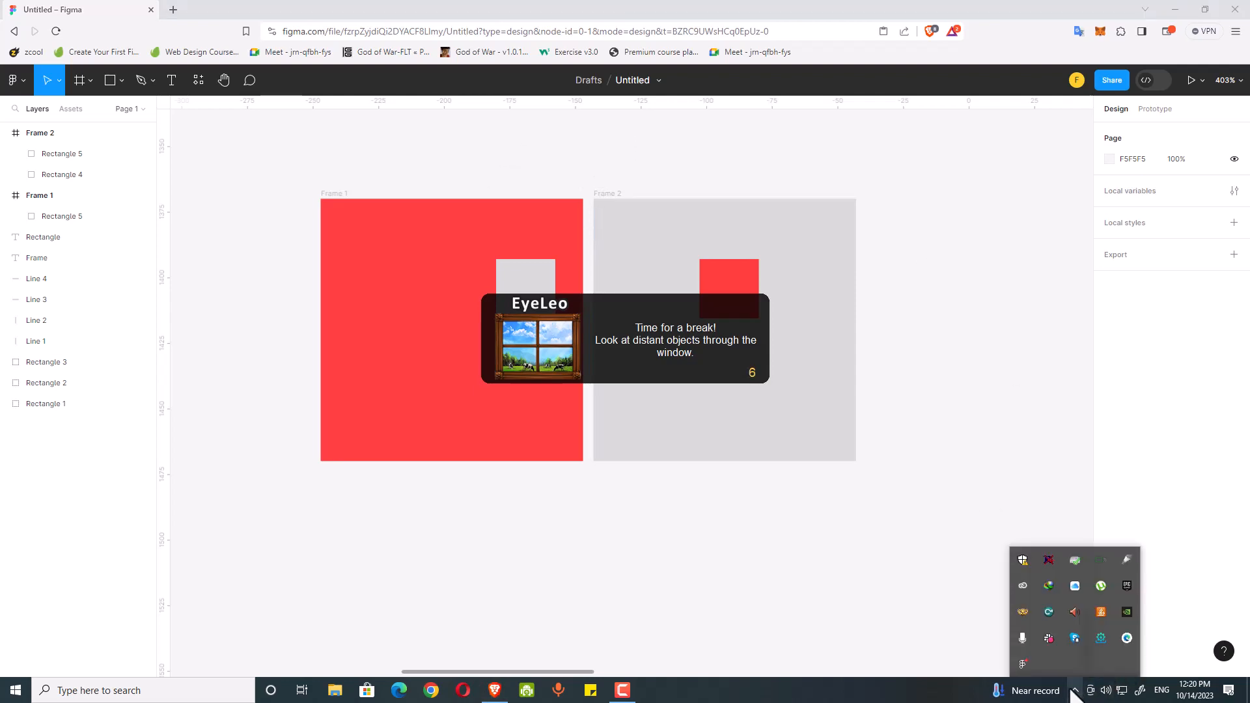
pyautogui.rightClick(1021, 611)
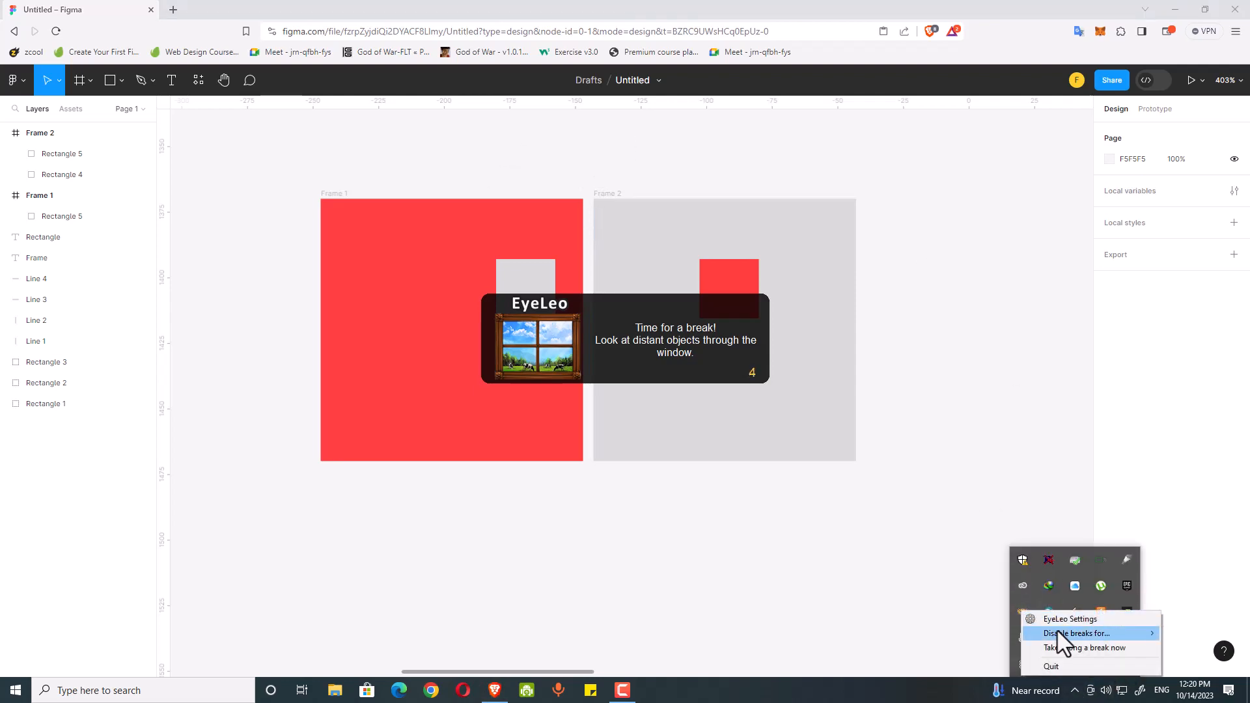
pyautogui.click(1052, 663)
pyautogui.click(925, 400)
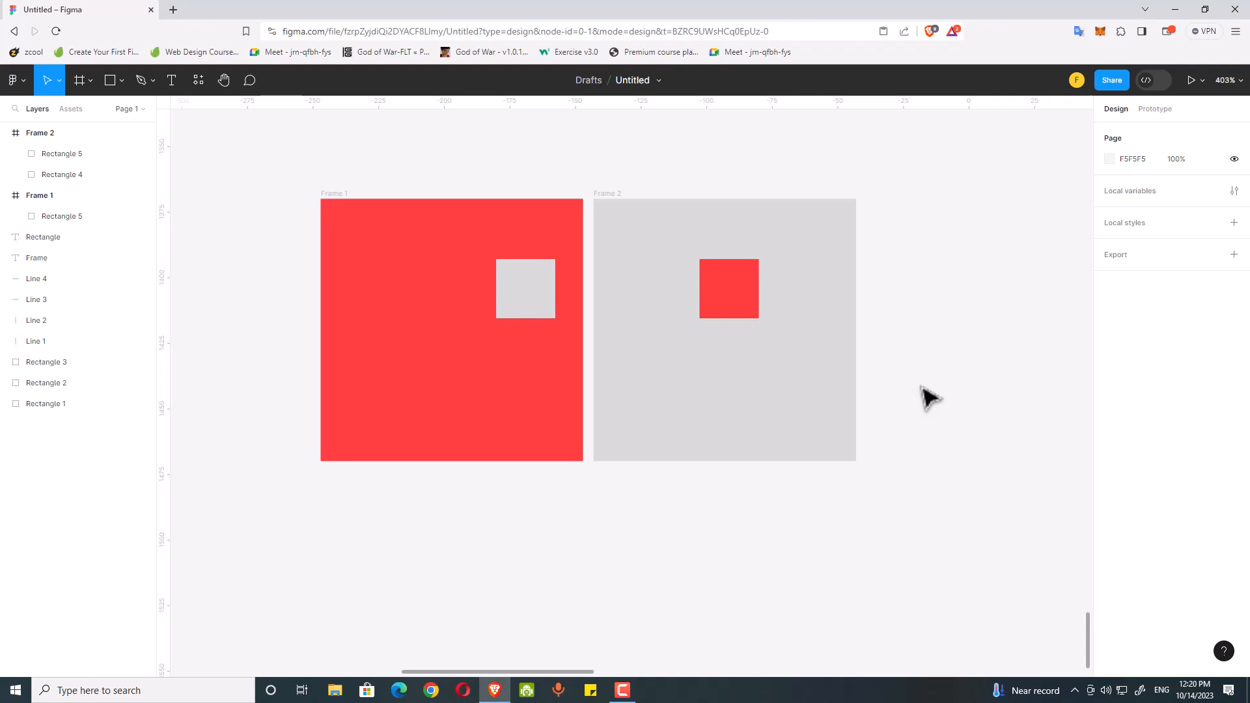
# Move Frame 2 to X -134 and ungroup it
pyautogui.moveTo(490, 172); pyautogui.dragTo(511, 172)
pyautogui.moveTo(671, 141); pyautogui.dragTo(644, 140)
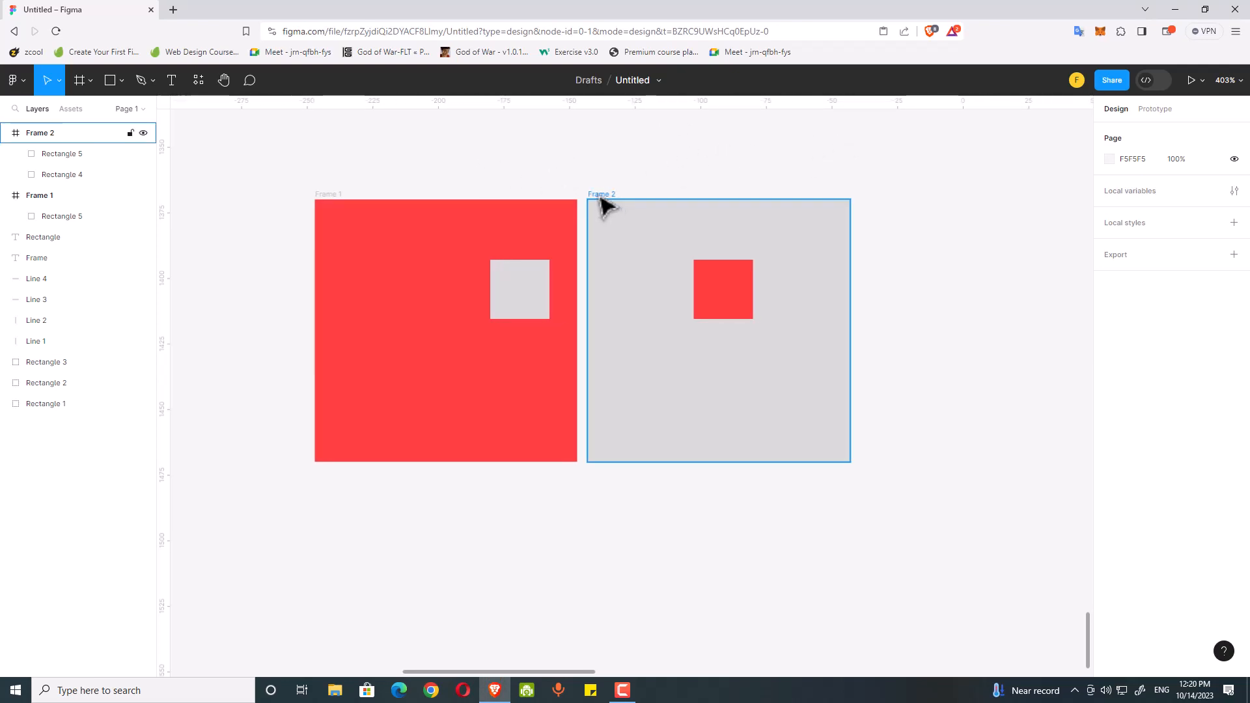
pyautogui.moveTo(597, 193); pyautogui.dragTo(618, 192)
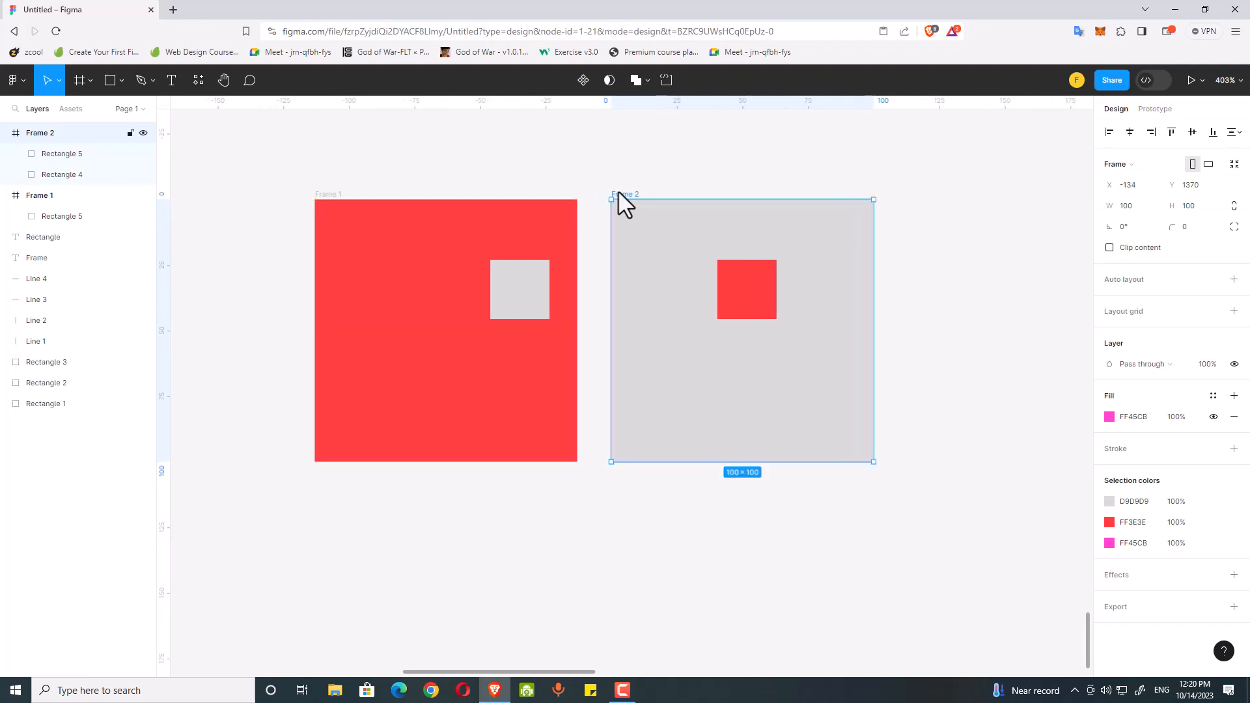
pyautogui.rightClick(619, 193)
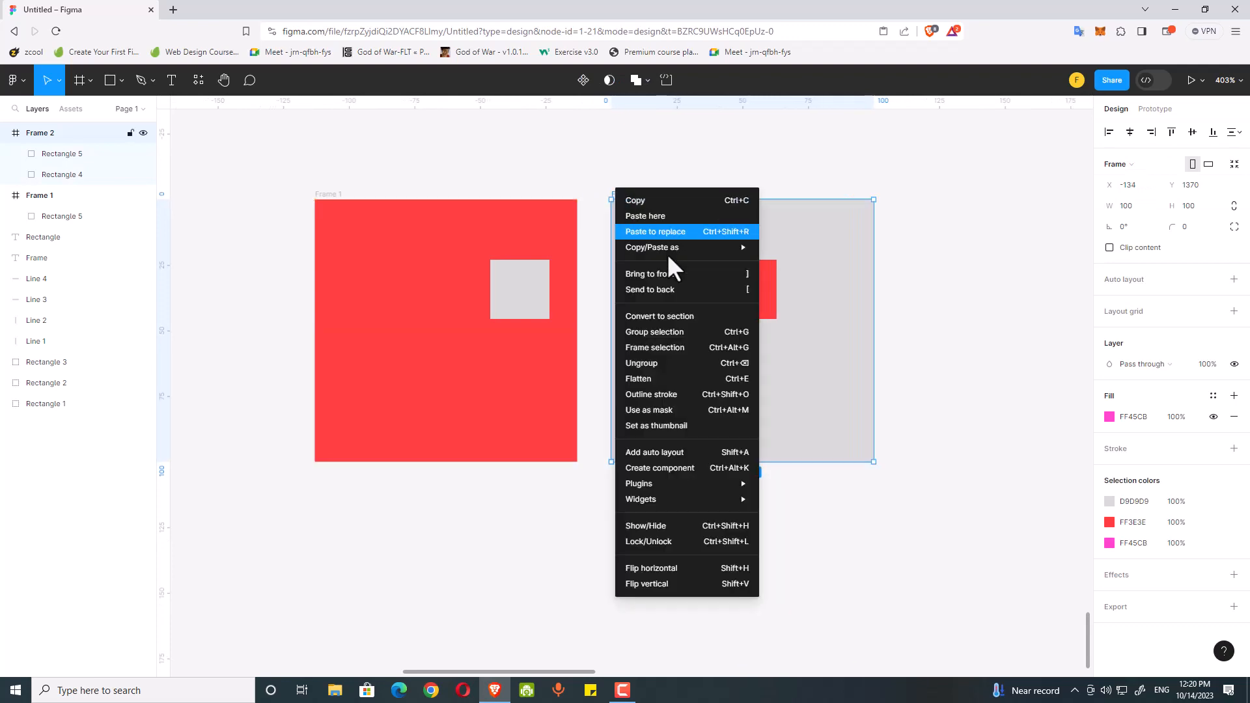
pyautogui.click(674, 365)
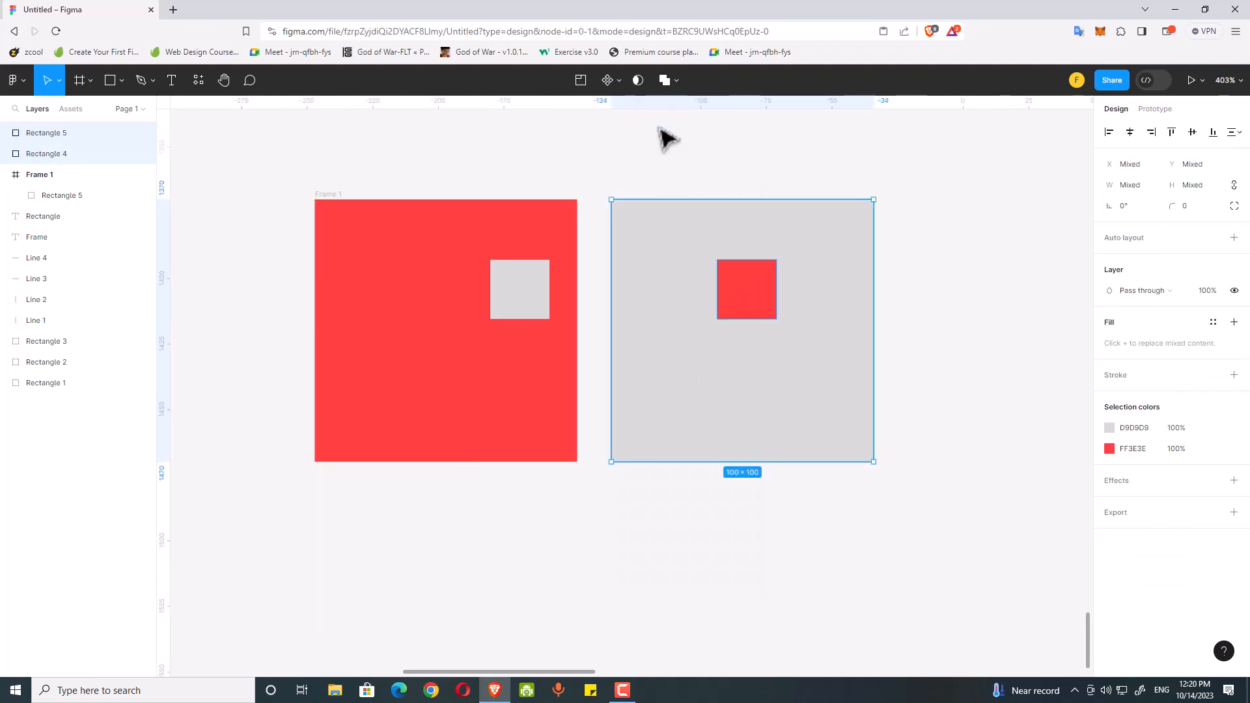
# Move the large grey rectangle alone to X -105.22, Y 1422.35 and shift the red square down onto its upper edge
pyautogui.click(665, 138)
pyautogui.click(658, 255)
pyautogui.moveTo(653, 261); pyautogui.dragTo(729, 398)
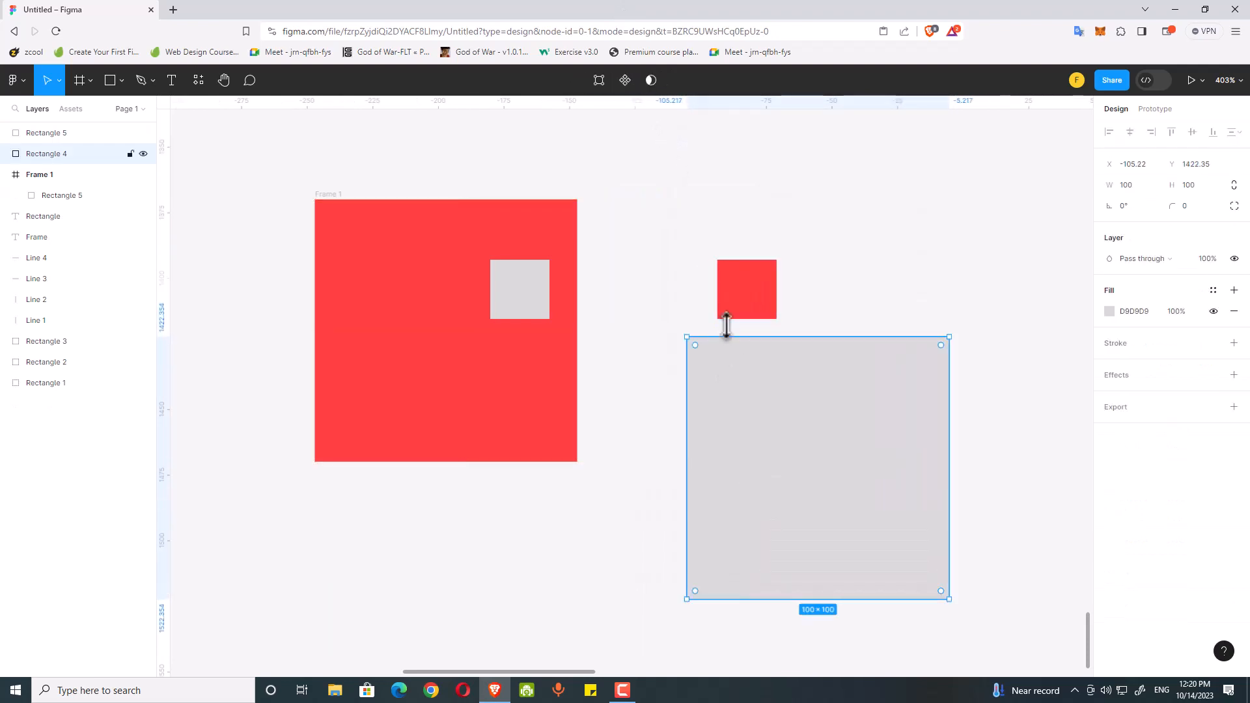
pyautogui.moveTo(733, 314); pyautogui.dragTo(738, 341)
pyautogui.click(361, 192)
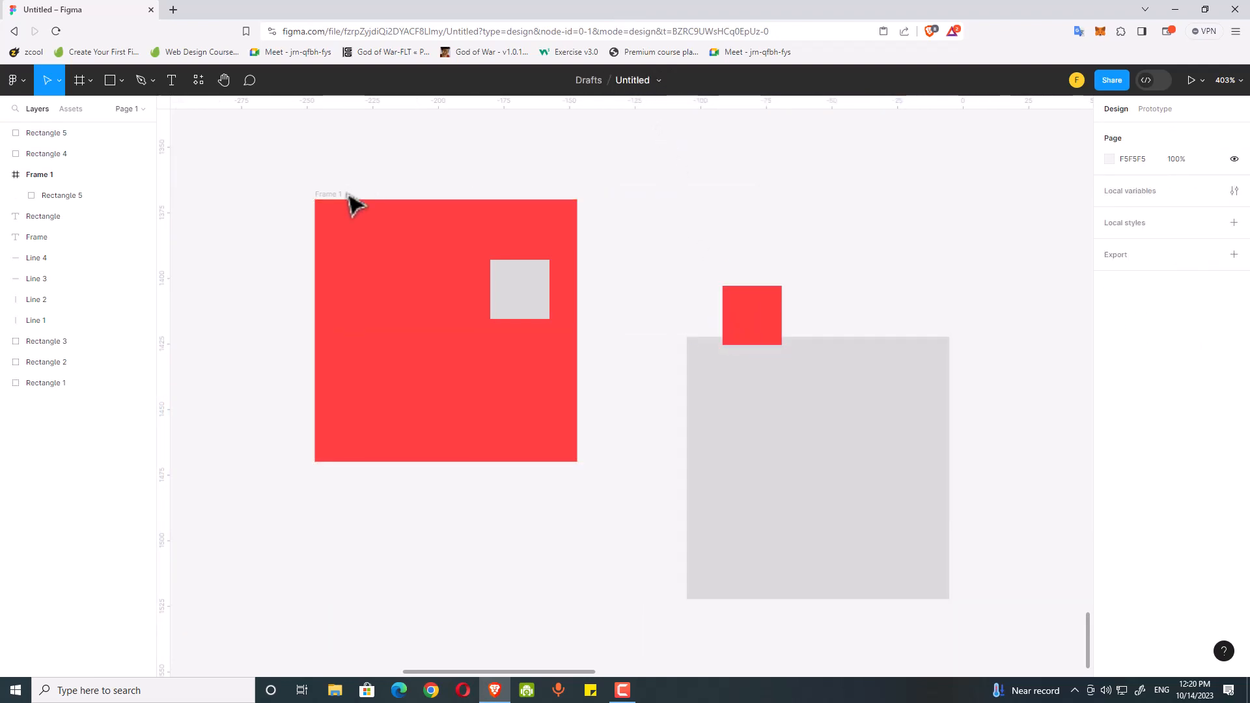
# Ungroup Frame 1 and select the small grey square left on the canvas
pyautogui.click(346, 195)
pyautogui.rightClick(338, 189)
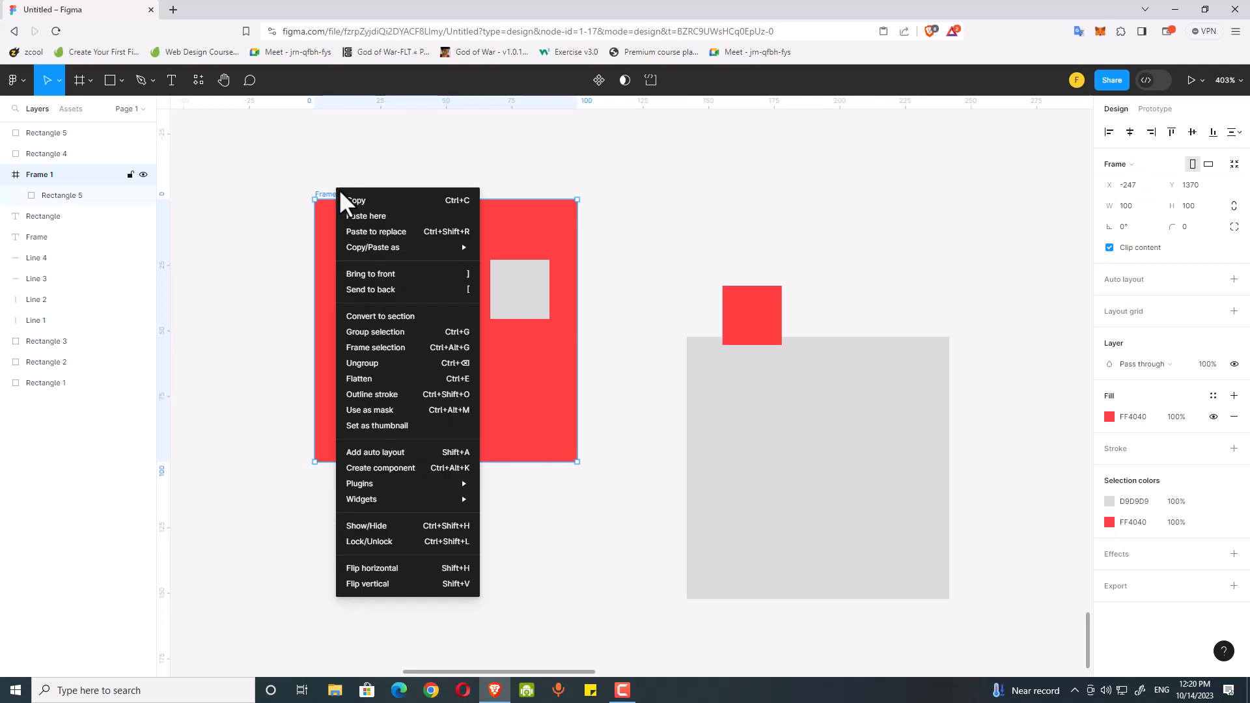
pyautogui.click(422, 362)
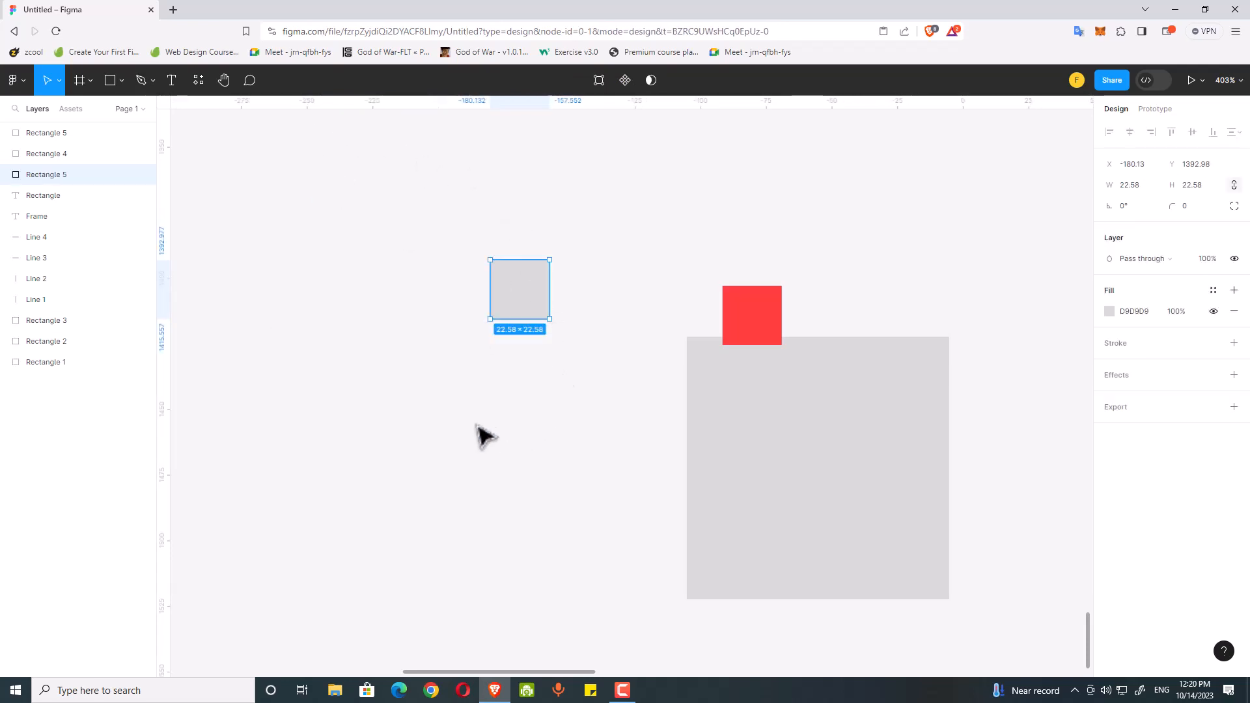
pyautogui.click(586, 322)
pyautogui.click(529, 308)
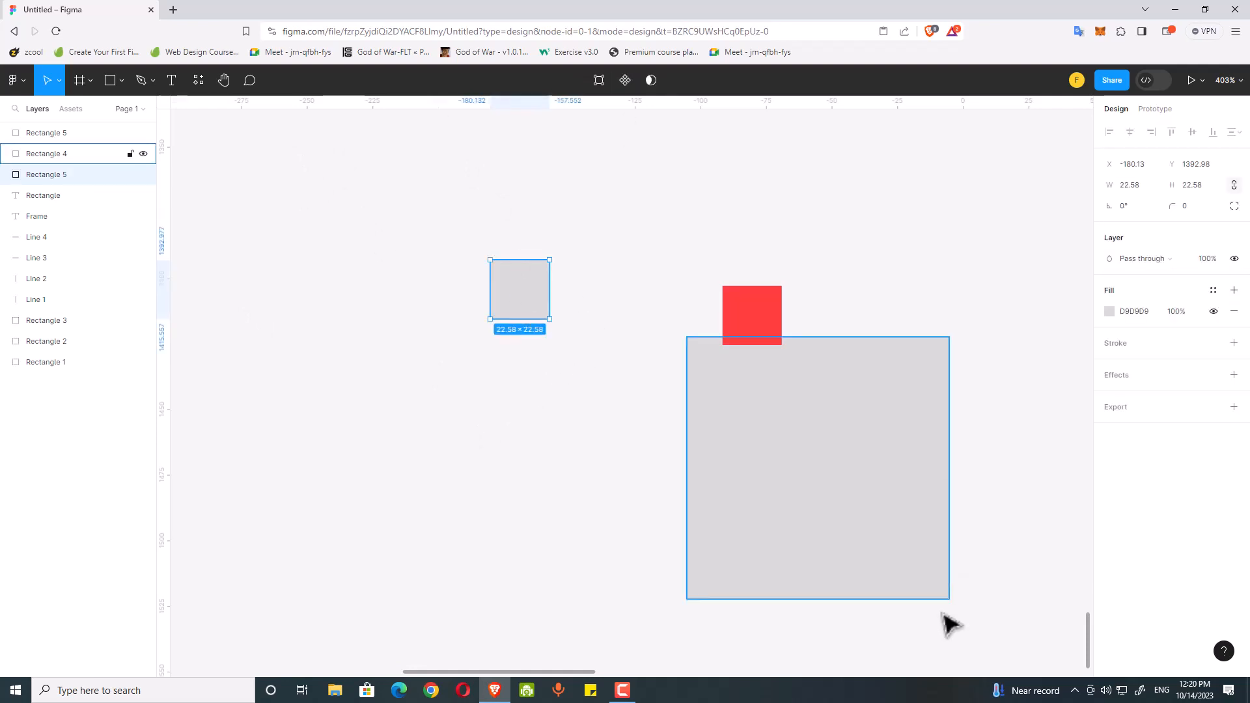
# Move the large grey rectangle to X -115.89, Y 1371.74, behind the red square
pyautogui.click(888, 506)
pyautogui.moveTo(888, 505); pyautogui.dragTo(859, 372)
pyautogui.moveTo(592, 177); pyautogui.dragTo(929, 475)
pyautogui.click(946, 301)
pyautogui.click(881, 269)
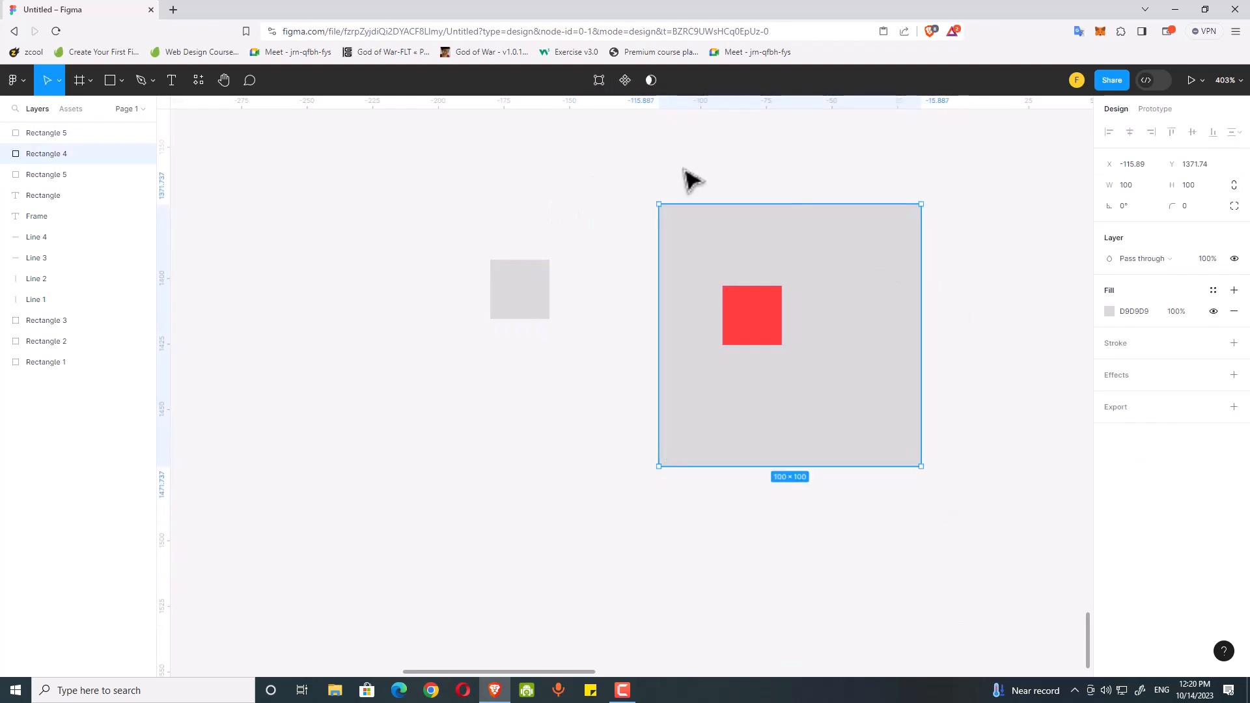
pyautogui.click(645, 174)
pyautogui.moveTo(619, 167); pyautogui.dragTo(974, 520)
pyautogui.click(975, 520)
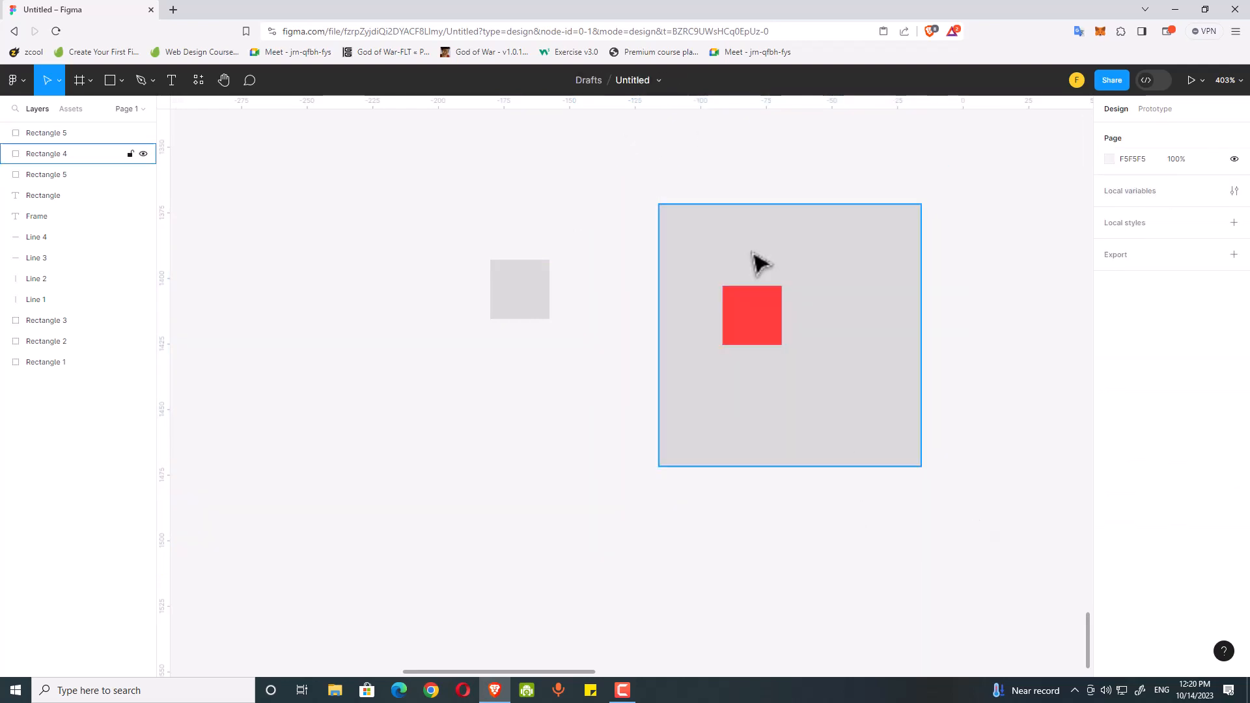
# Move the red square alone to X -82.19, Y 1430.44, over the lower part of the large grey rectangle
pyautogui.click(762, 326)
pyautogui.moveTo(756, 315); pyautogui.dragTo(782, 406)
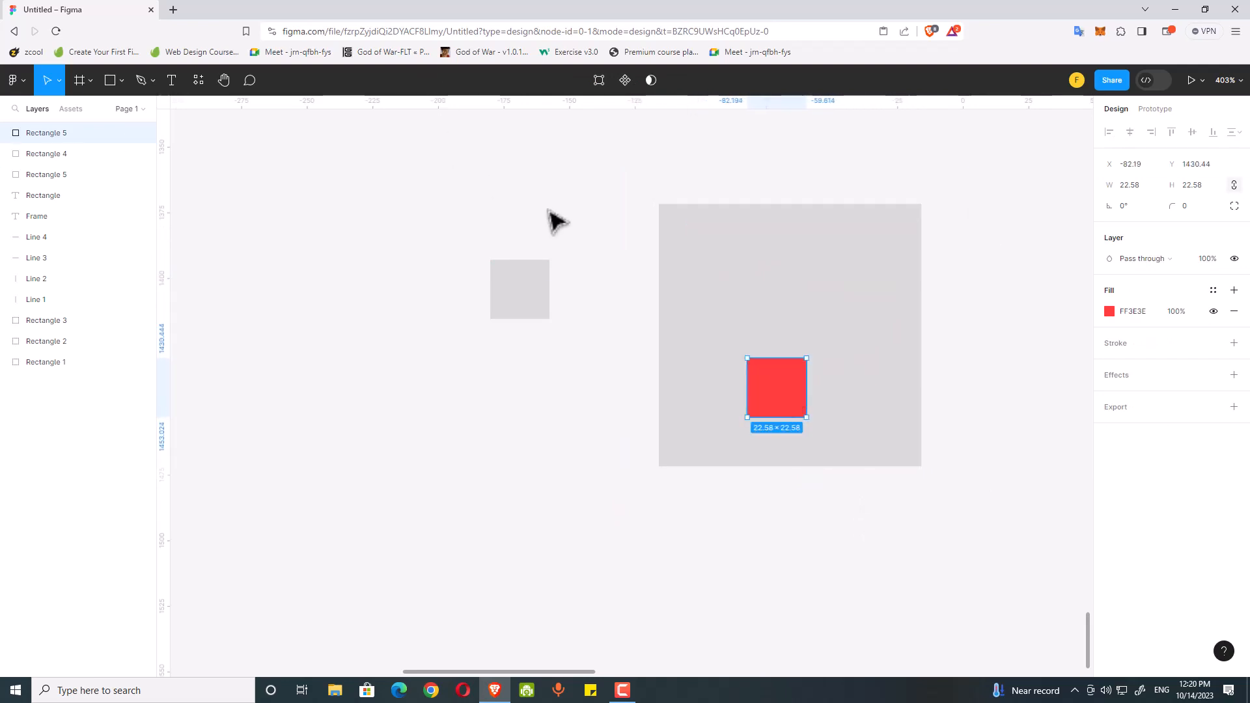
pyautogui.click(573, 222)
# Undo the moves of the red square and large grey rectangle and the ungrouping of Frame 1
pyautogui.hotkey('ctrl', 'z')
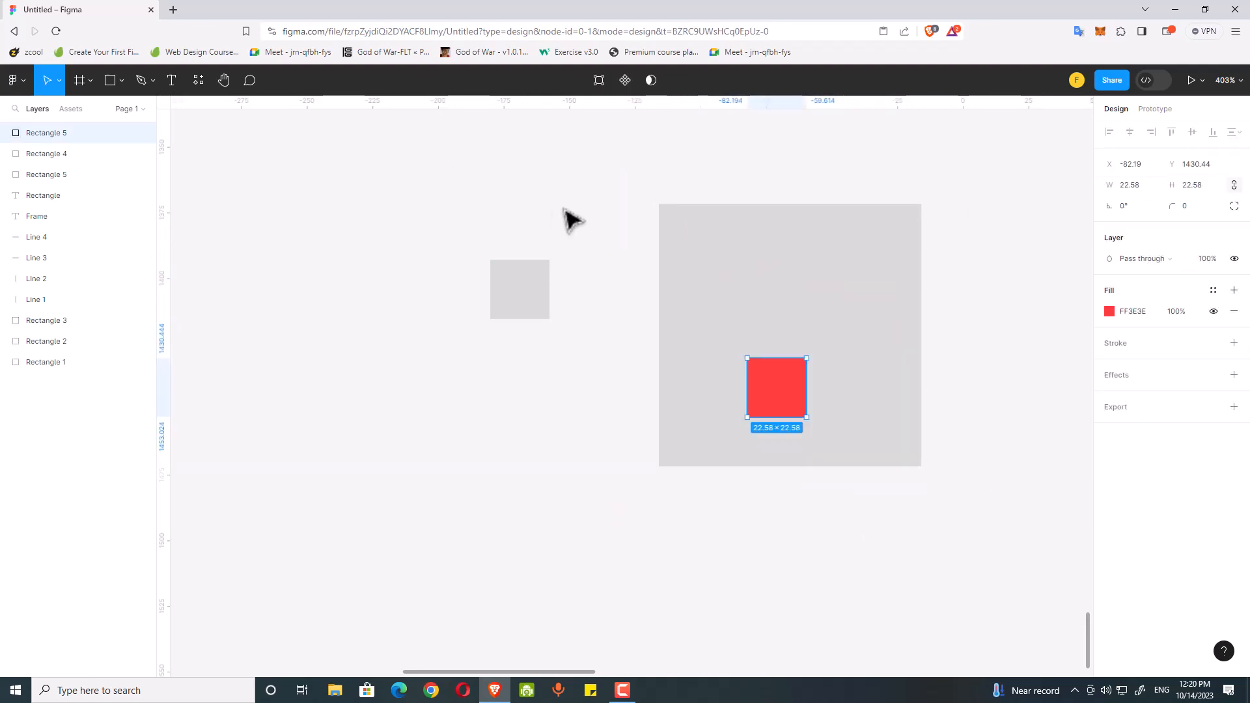
pyautogui.click(564, 210)
pyautogui.hotkey('ctrl', 'z')
pyautogui.hotkey('ctrl', 'z')
pyautogui.hotkey('ctrl', 'z')
pyautogui.hotkey('ctrl', 'z')
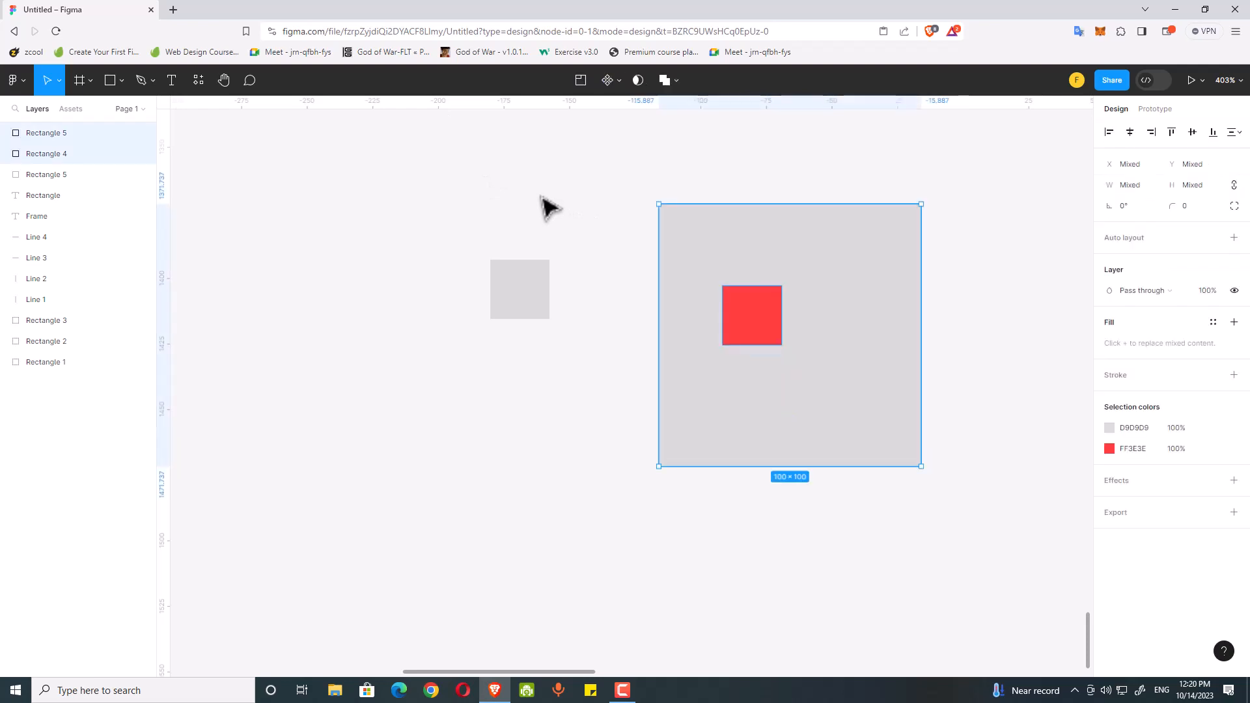
pyautogui.hotkey('ctrl', 'z')
pyautogui.hotkey('ctrl', 'z')
pyautogui.hotkey('ctrl', 'z')
pyautogui.hotkey('ctrl', 'z')
pyautogui.hotkey('ctrl', 'z')
pyautogui.hotkey('ctrl', 'z')
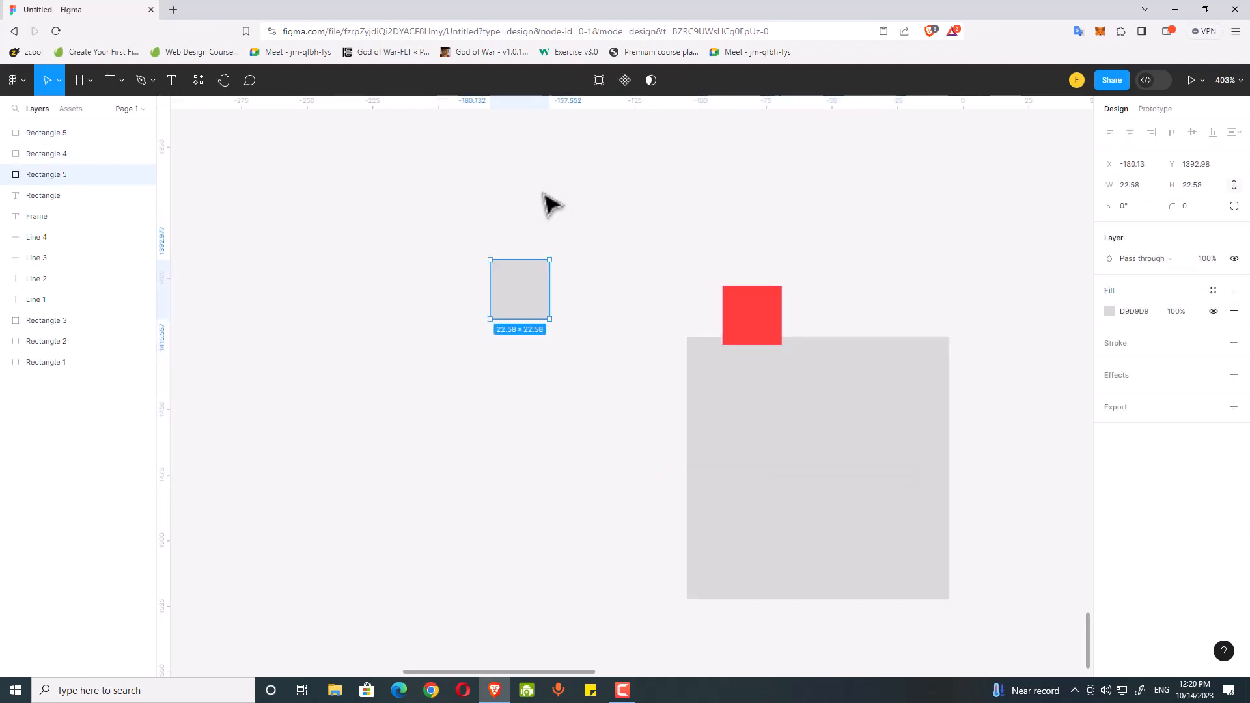
pyautogui.hotkey('ctrl', 'z')
pyautogui.hotkey('ctrl', 'z')
pyautogui.hotkey('ctrl', 'z')
pyautogui.moveTo(477, 186); pyautogui.dragTo(653, 280)
pyautogui.click(529, 334)
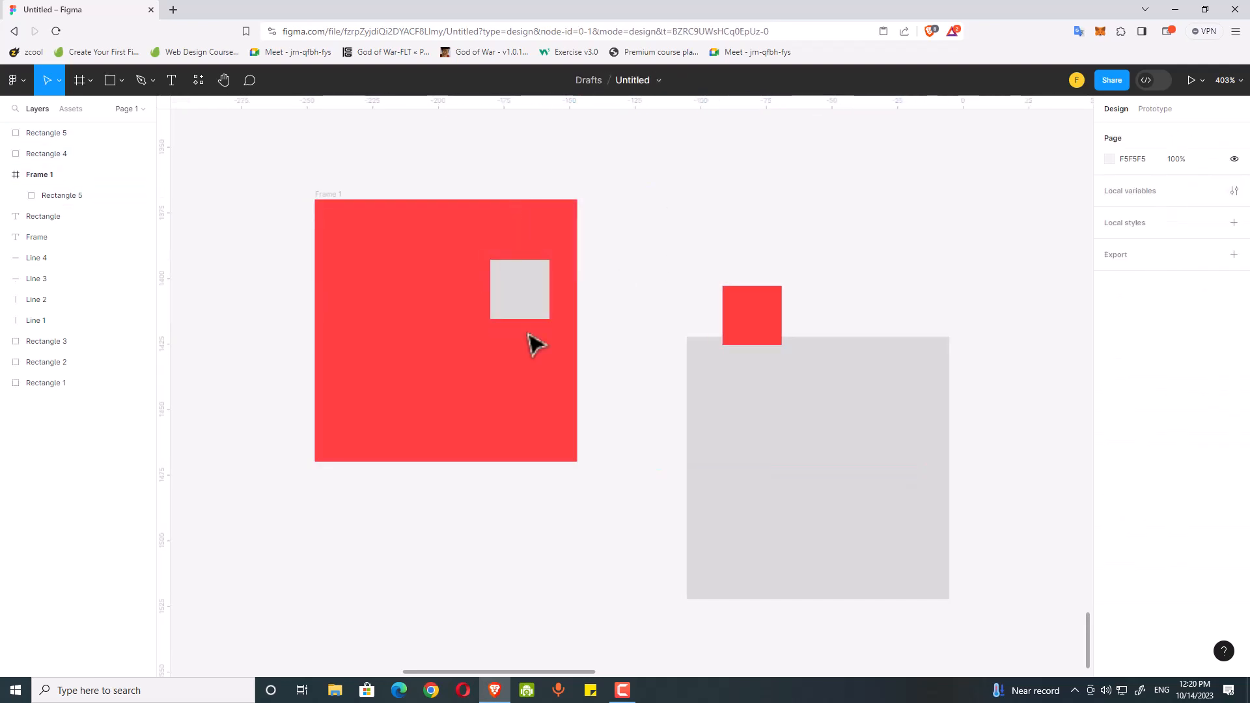
# Delete the small grey square inside Frame 1 and move the large grey rectangle up beside the frame
pyautogui.click(530, 291)
pyautogui.press('Delete')
pyautogui.click(729, 443)
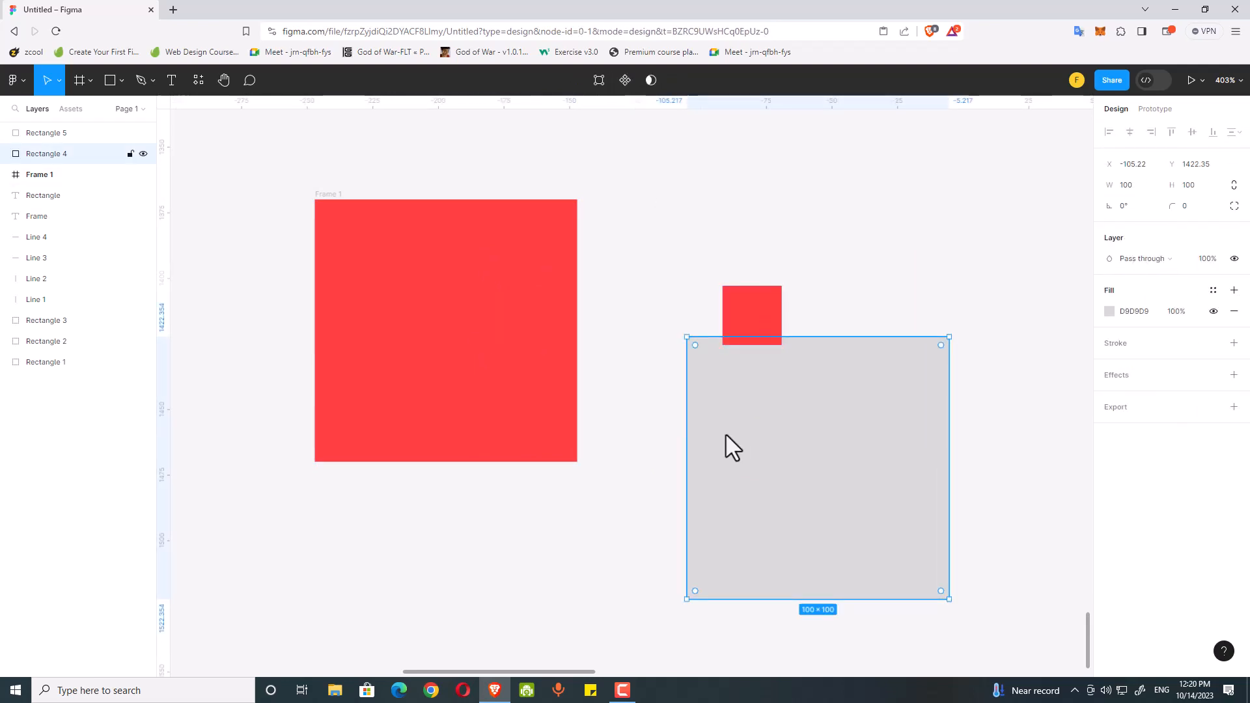
pyautogui.moveTo(725, 435); pyautogui.dragTo(675, 313)
# Delete the small red square and align the grey rectangle beside Frame 1 at X -137.23, Y 1370
pyautogui.click(745, 318)
pyautogui.press('Delete')
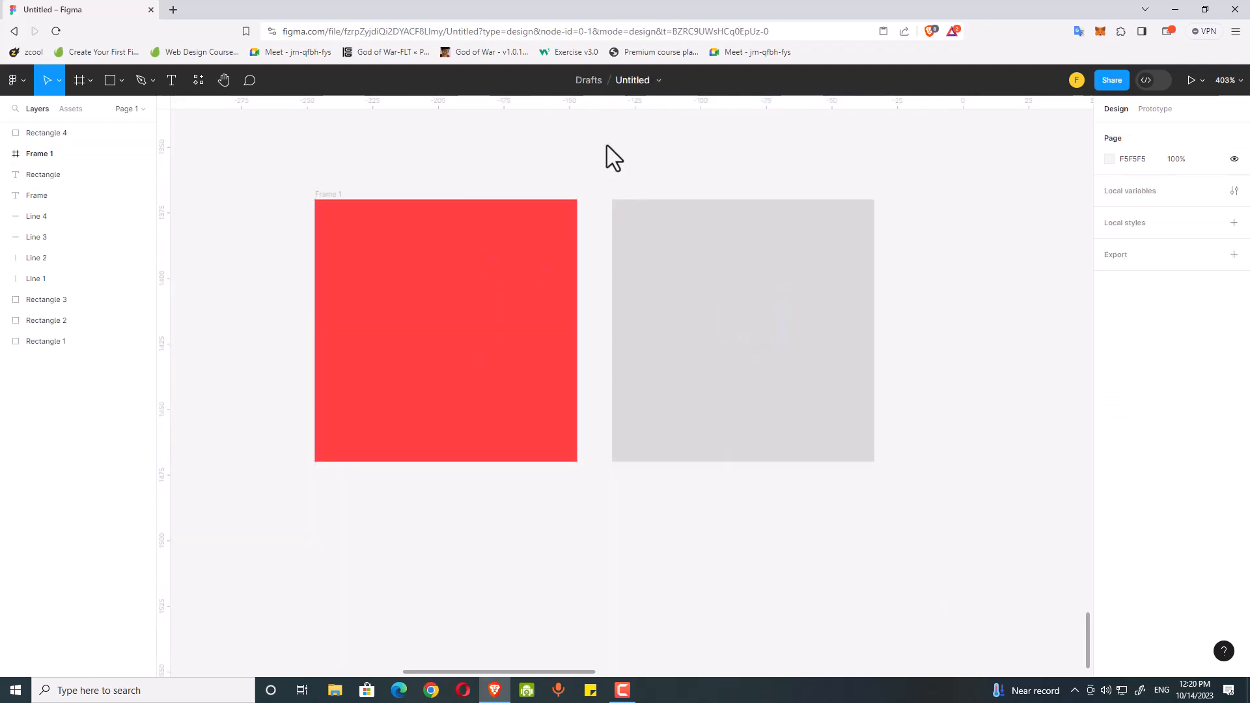
pyautogui.hscroll(1, 614, 156)
pyautogui.click(625, 281)
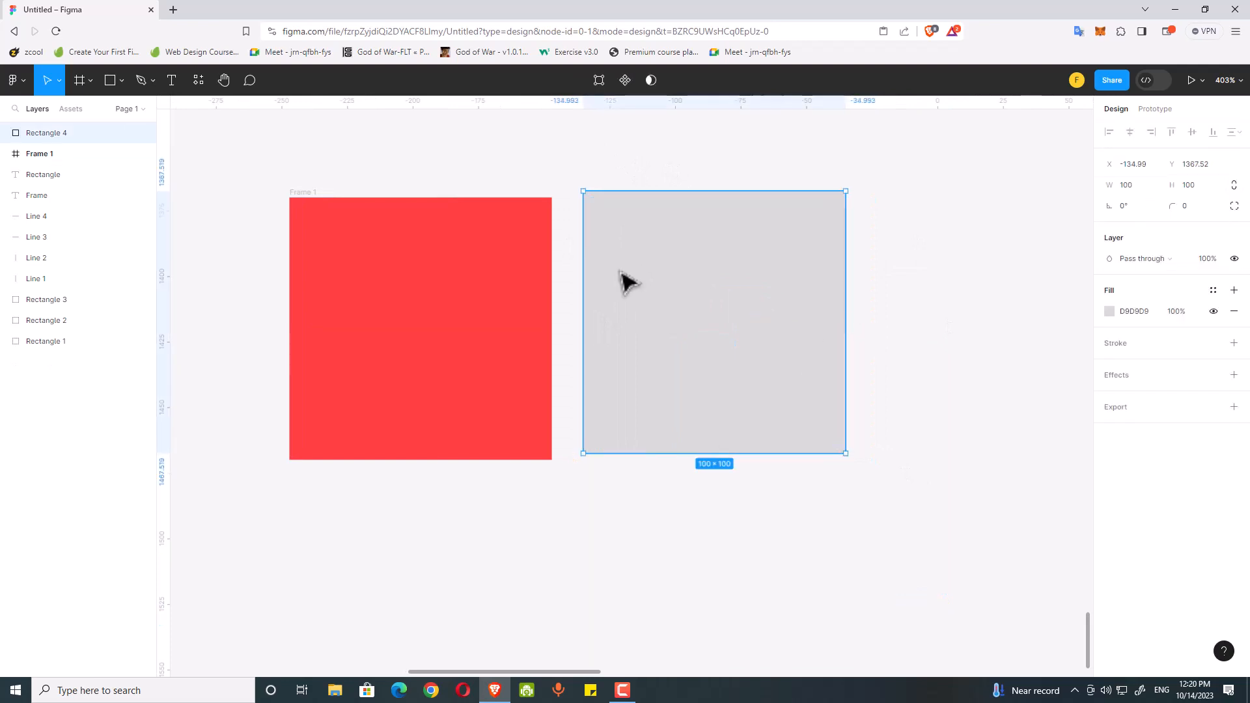
pyautogui.moveTo(642, 224); pyautogui.dragTo(637, 229)
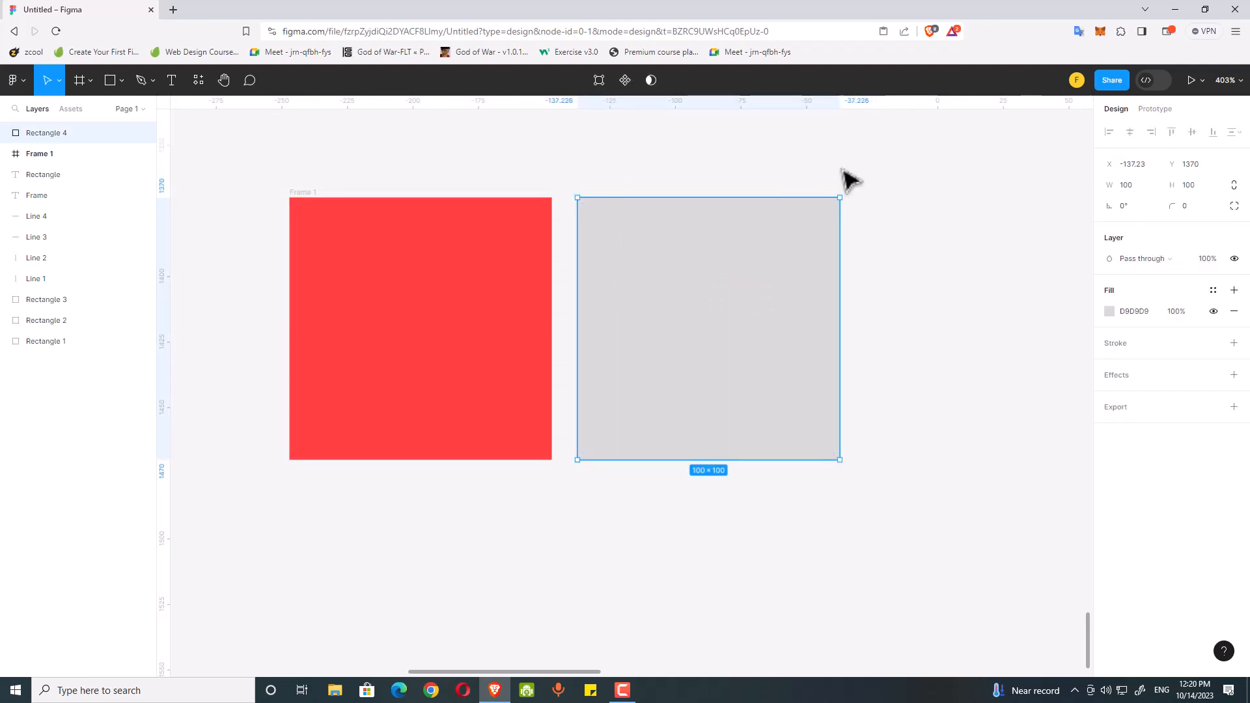
pyautogui.click(849, 181)
pyautogui.hscroll(1, 895, 163)
# Compare the design properties offered for Frame 1 with those offered for the grey rectangle
pyautogui.click(443, 315)
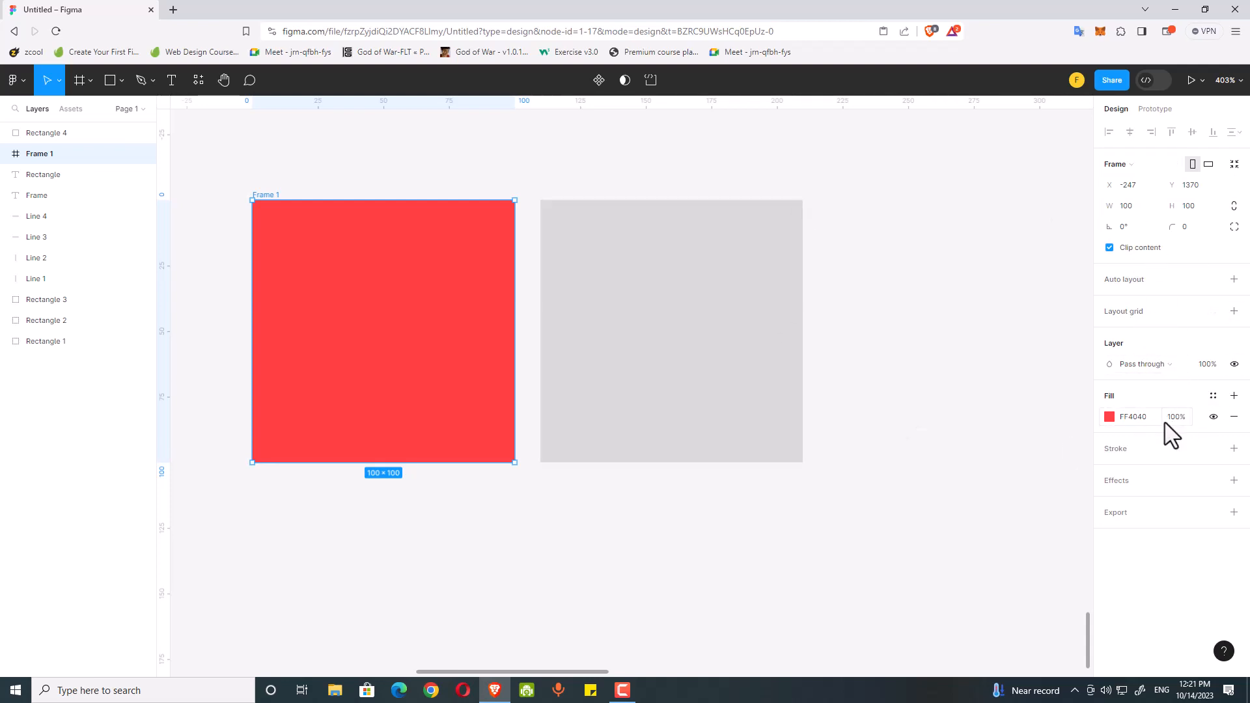
pyautogui.click(720, 290)
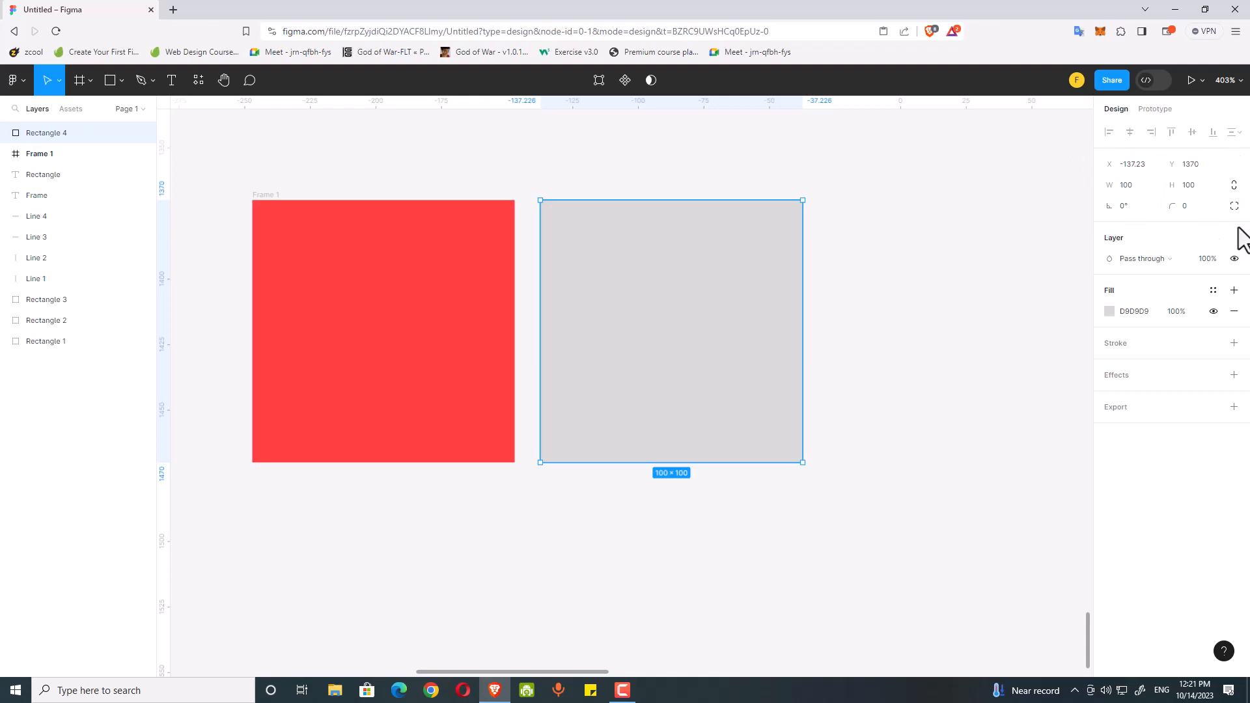
pyautogui.click(265, 195)
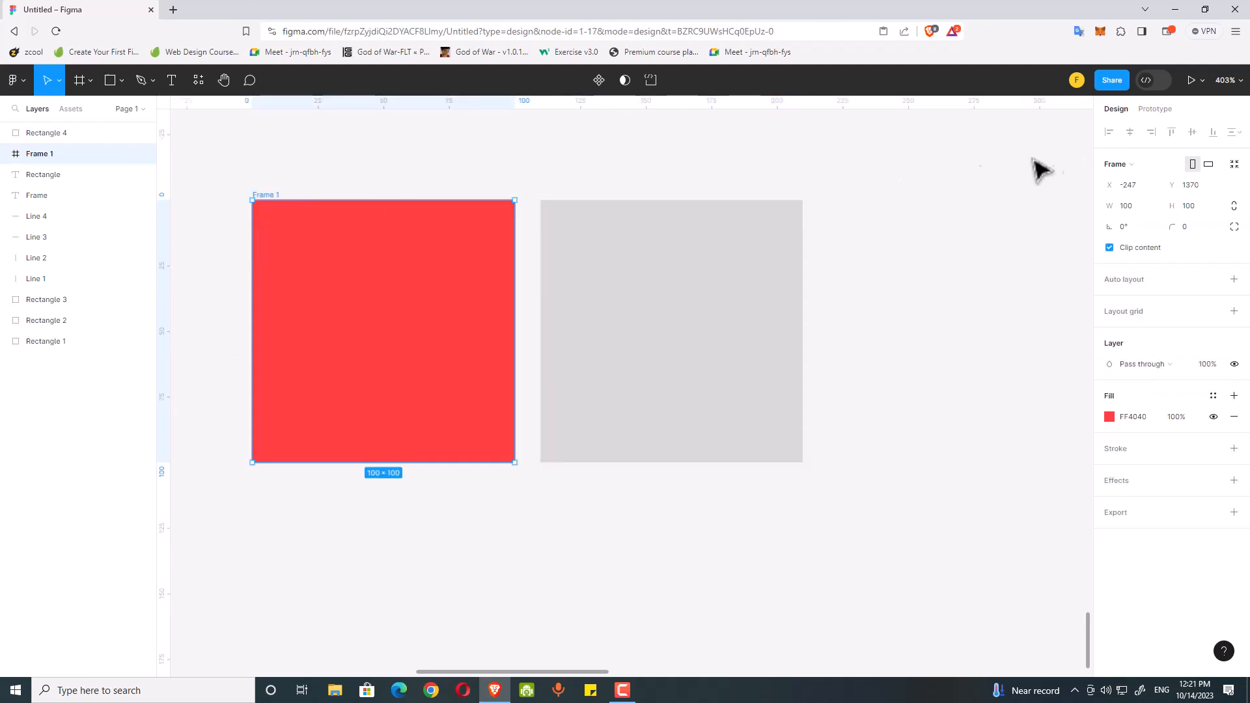
pyautogui.click(521, 147)
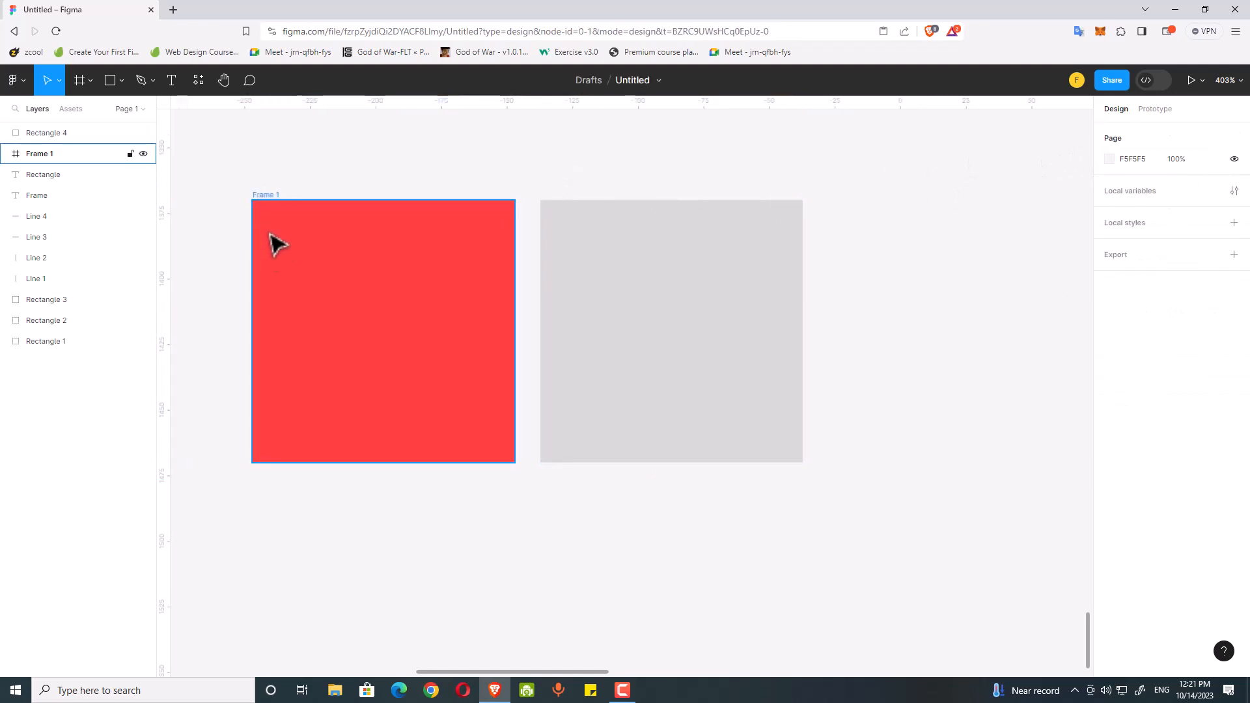
pyautogui.click(739, 282)
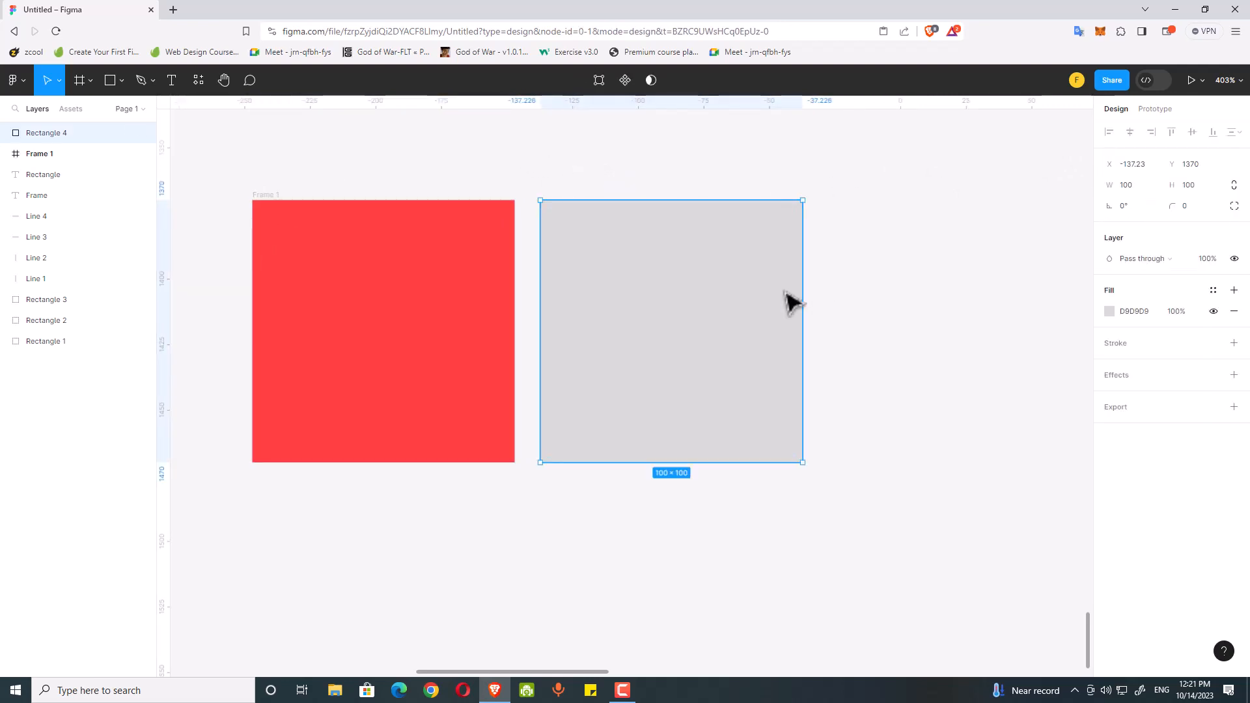
pyautogui.click(643, 530)
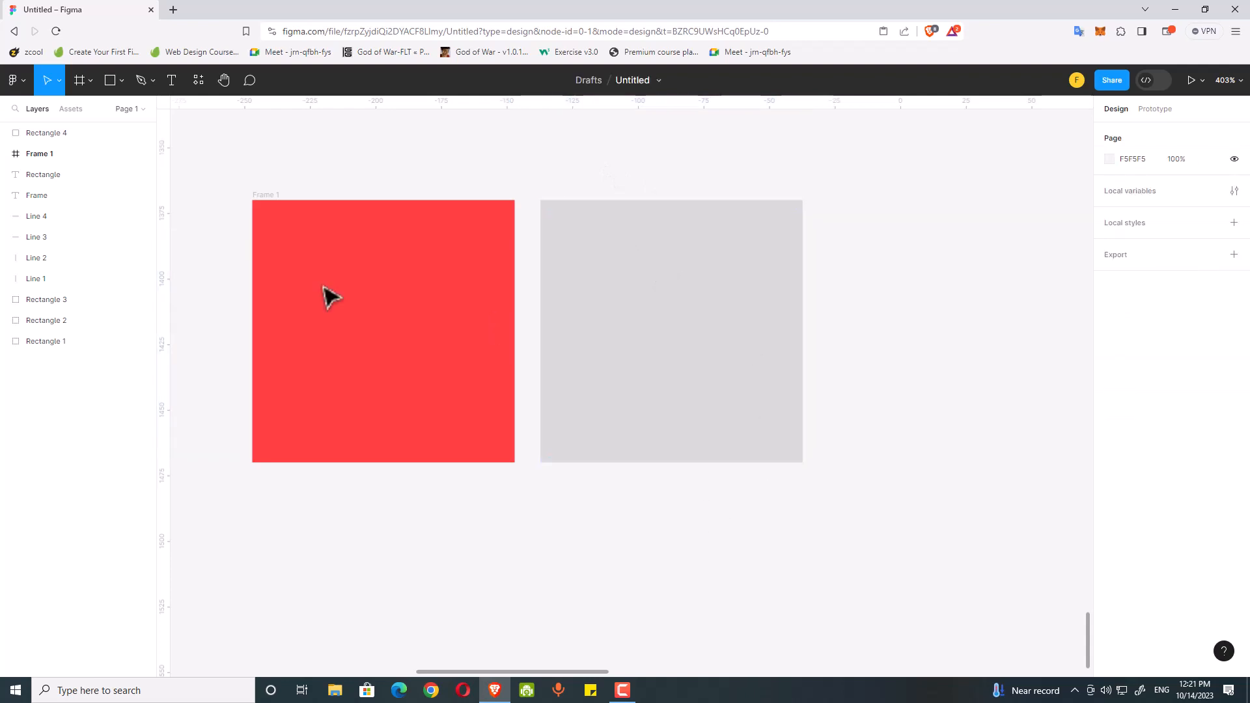
pyautogui.click(276, 196)
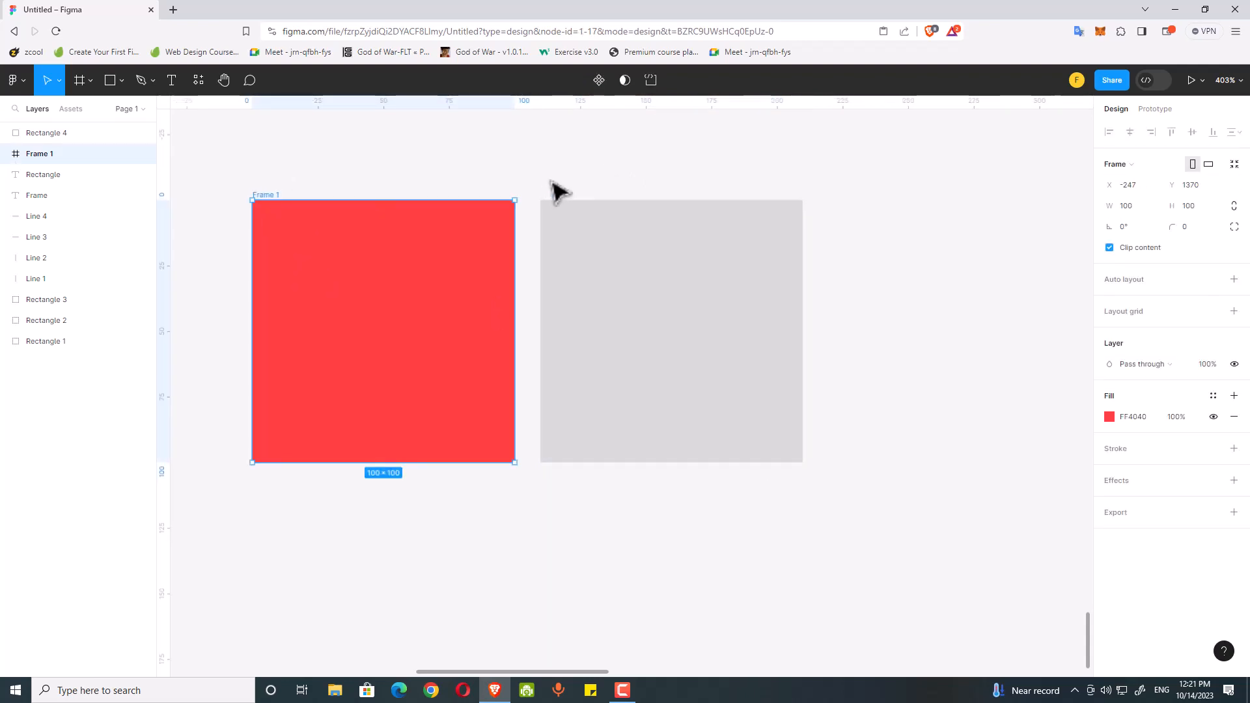
pyautogui.click(315, 182)
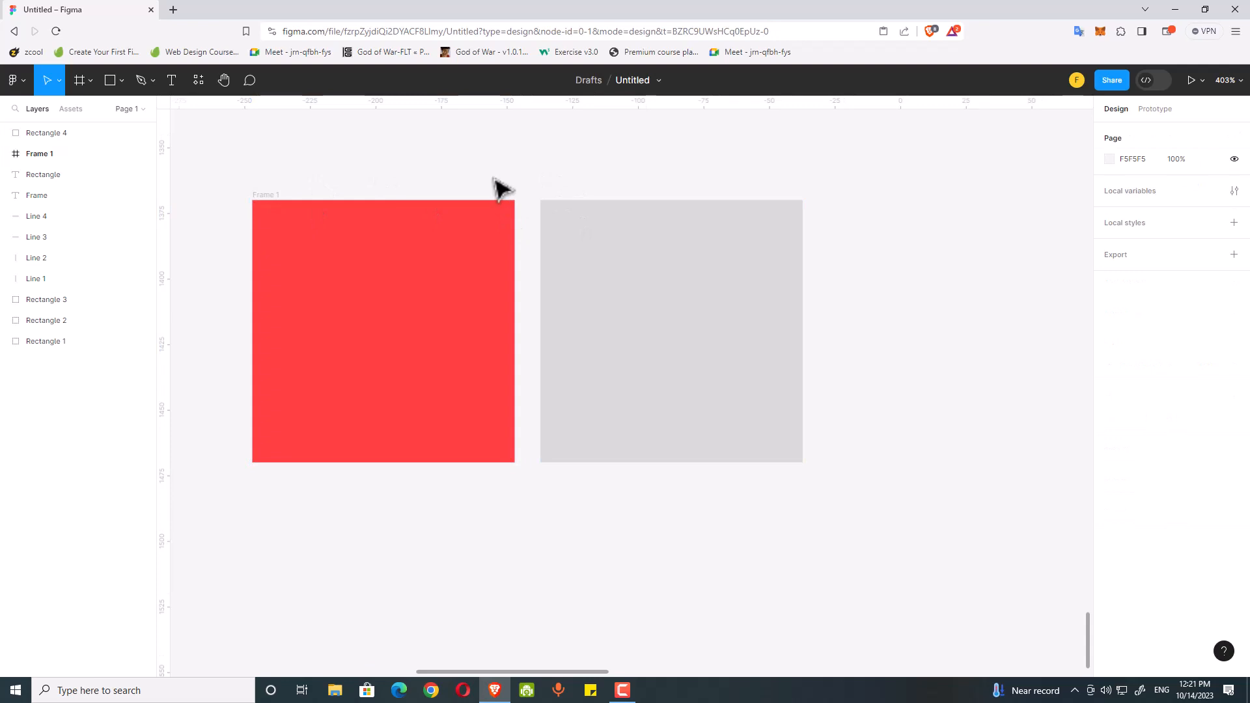
pyautogui.moveTo(453, 175); pyautogui.dragTo(482, 168)
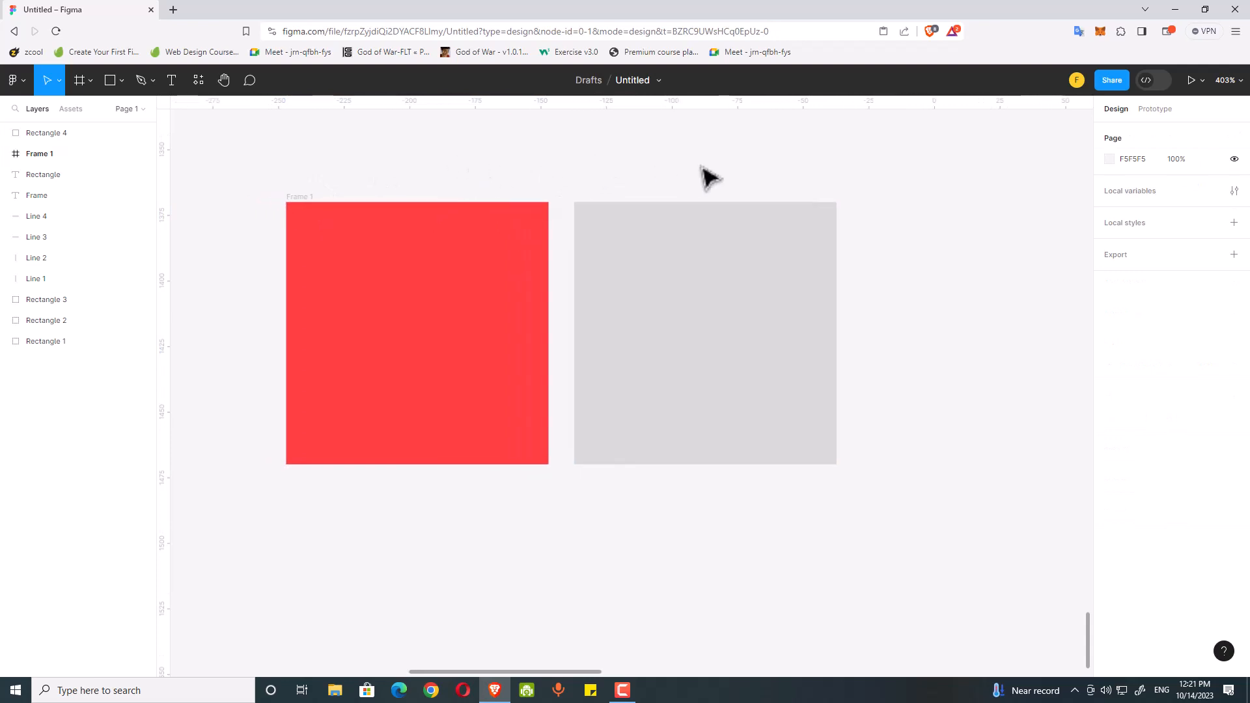
# Change Frame 1's fill colour to the lighter red FF8888
pyautogui.click(288, 198)
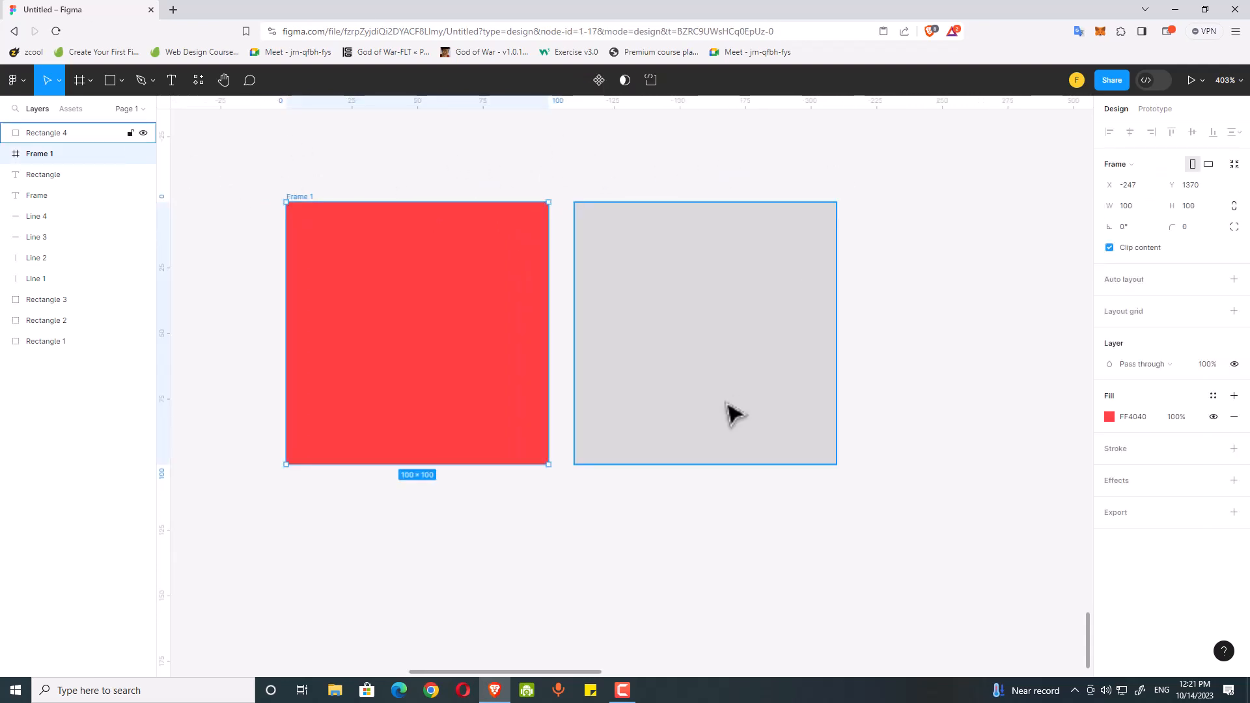
pyautogui.click(1109, 416)
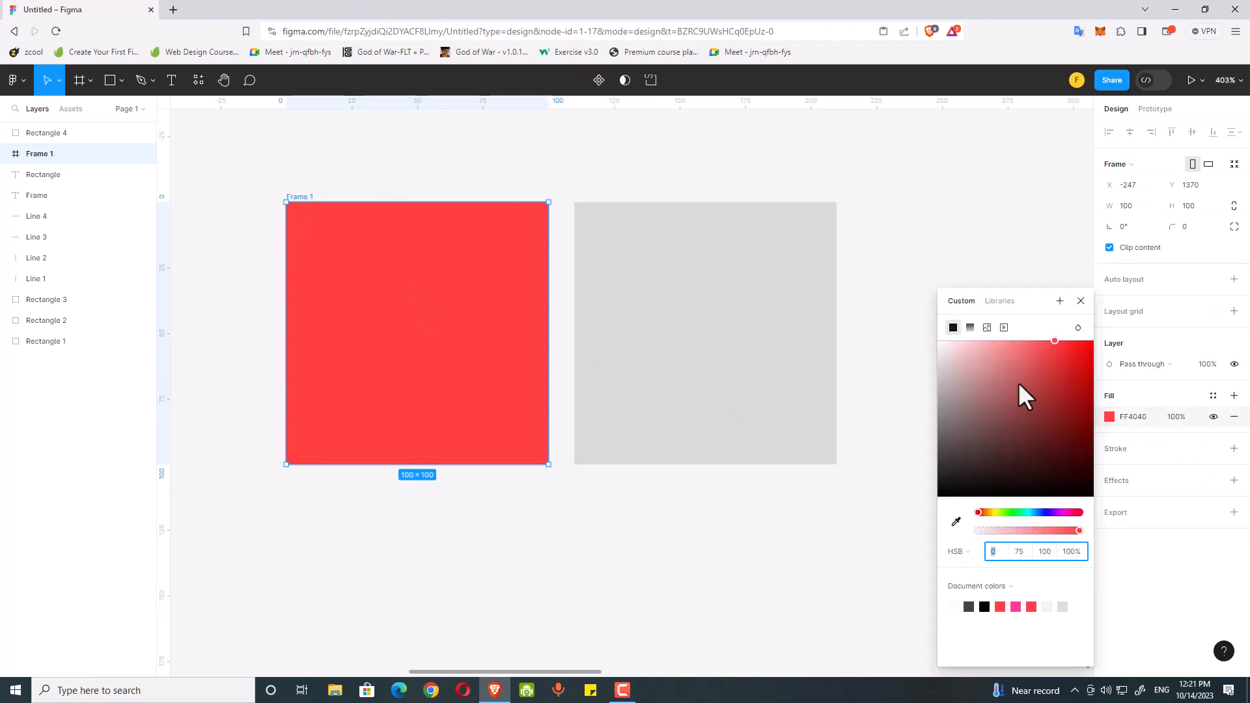
pyautogui.moveTo(1019, 382); pyautogui.dragTo(1010, 331)
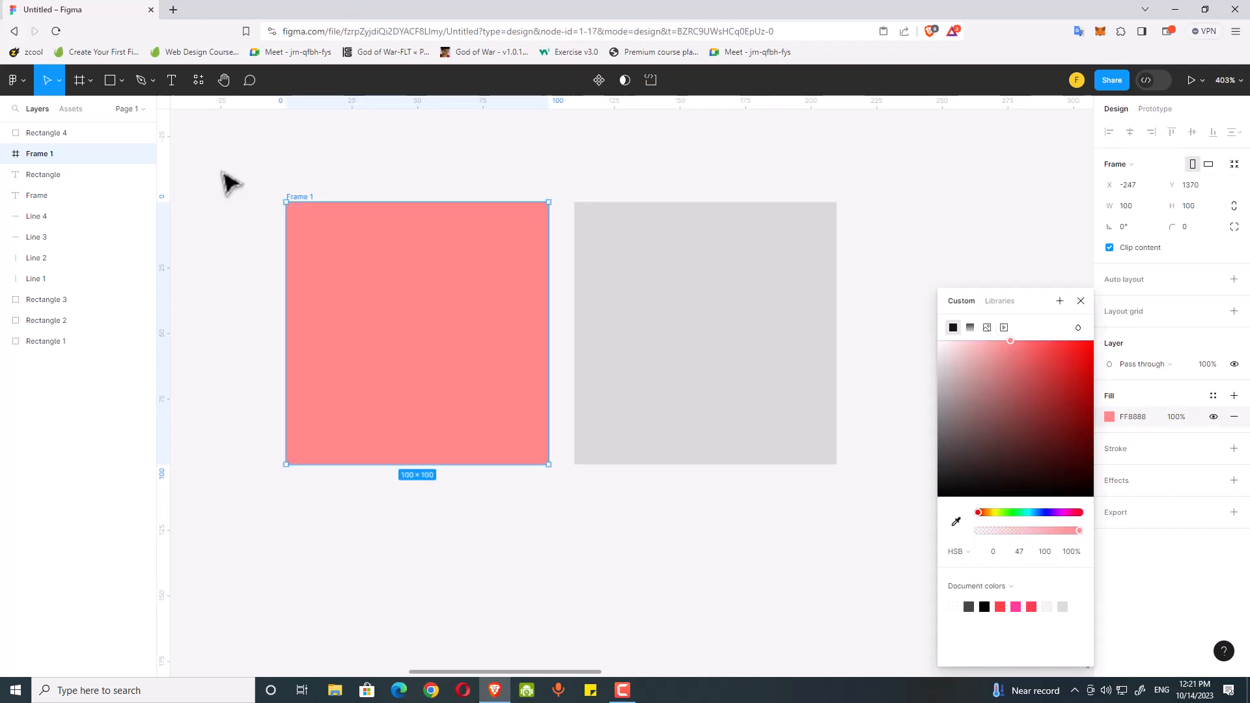
pyautogui.click(281, 155)
# Add the text "Frame" inside Frame 1 and shift it to X -9.18, Y 11
pyautogui.click(171, 81)
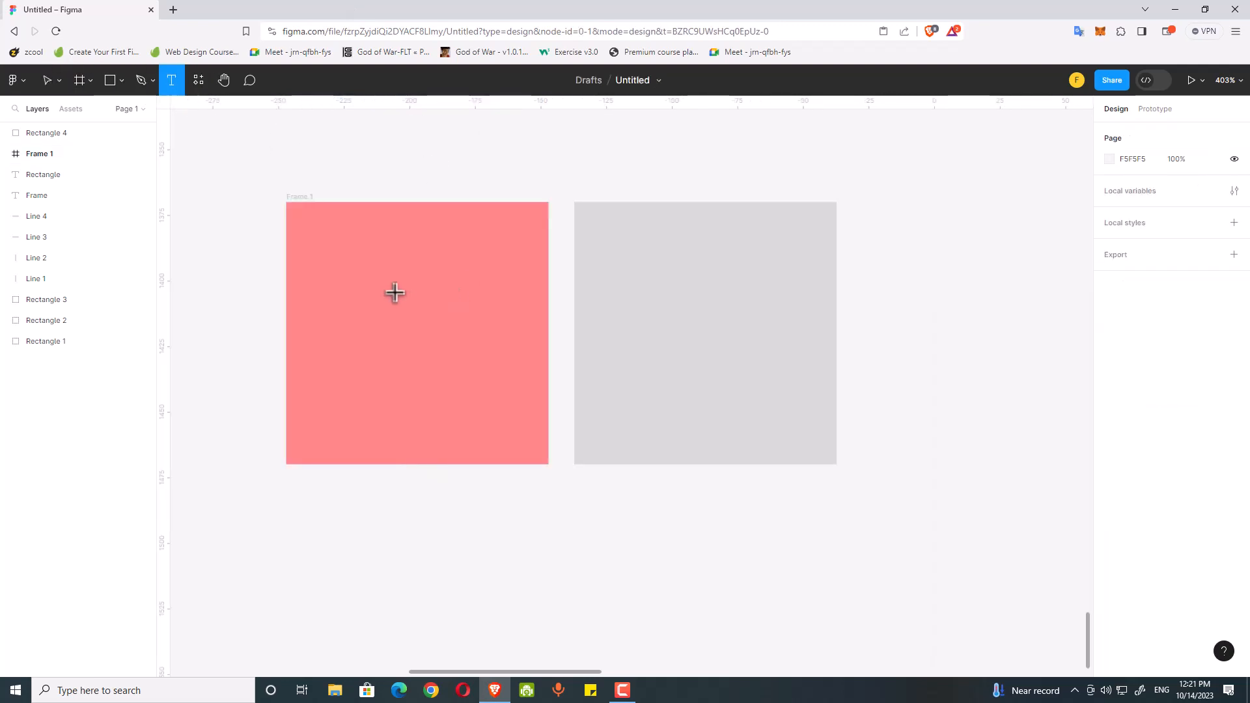
pyautogui.click(389, 287)
pyautogui.write('\\fra')
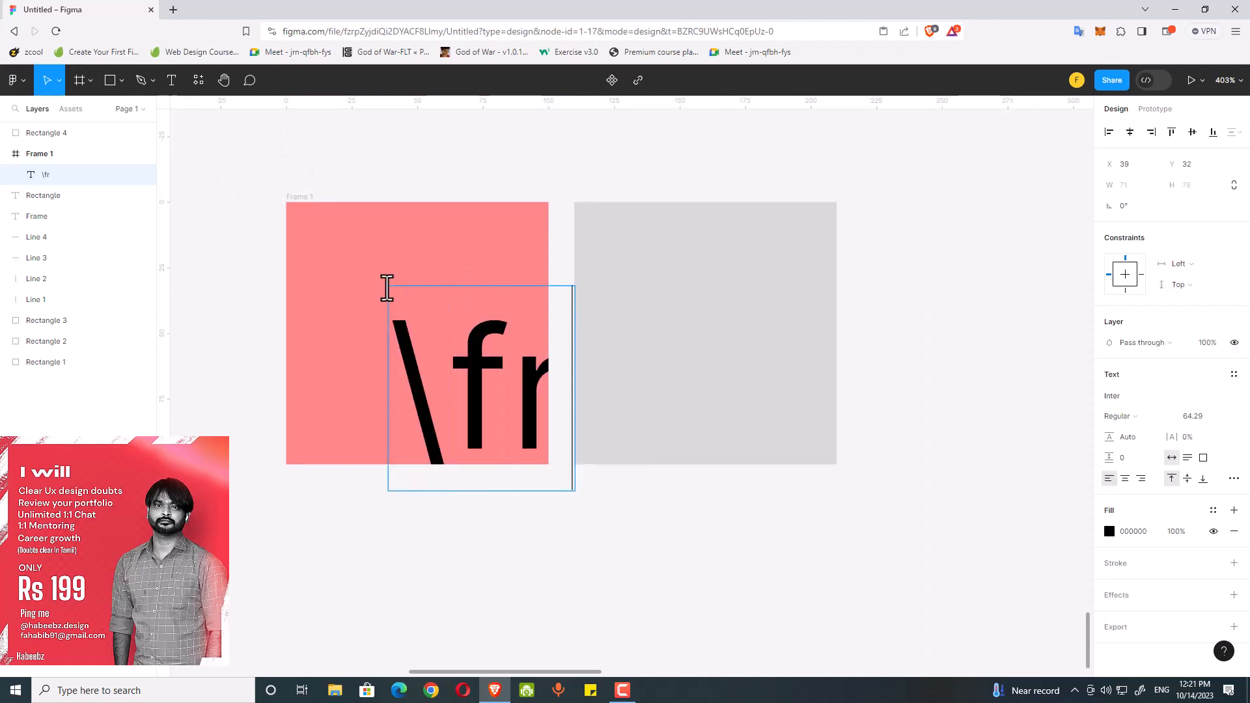
pyautogui.press('BackSpace')
pyautogui.press('BackSpace')
pyautogui.press('BackSpace')
pyautogui.press('BackSpace')
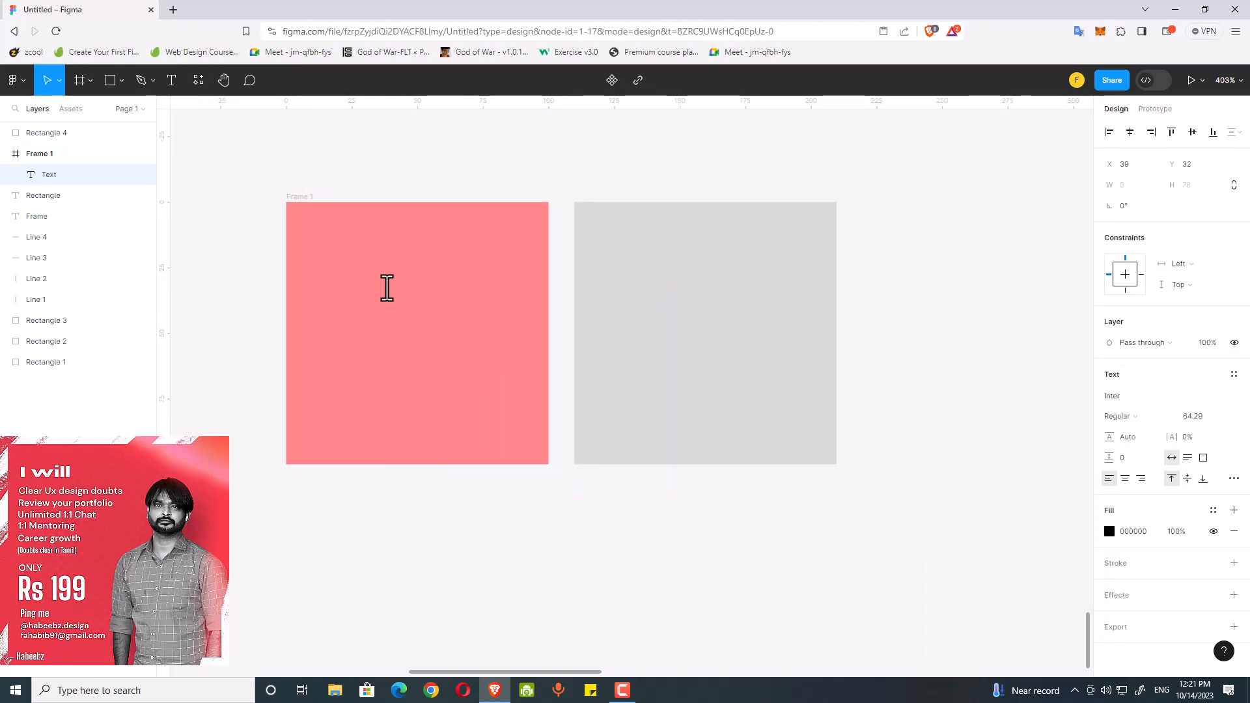
pyautogui.write('Frame')
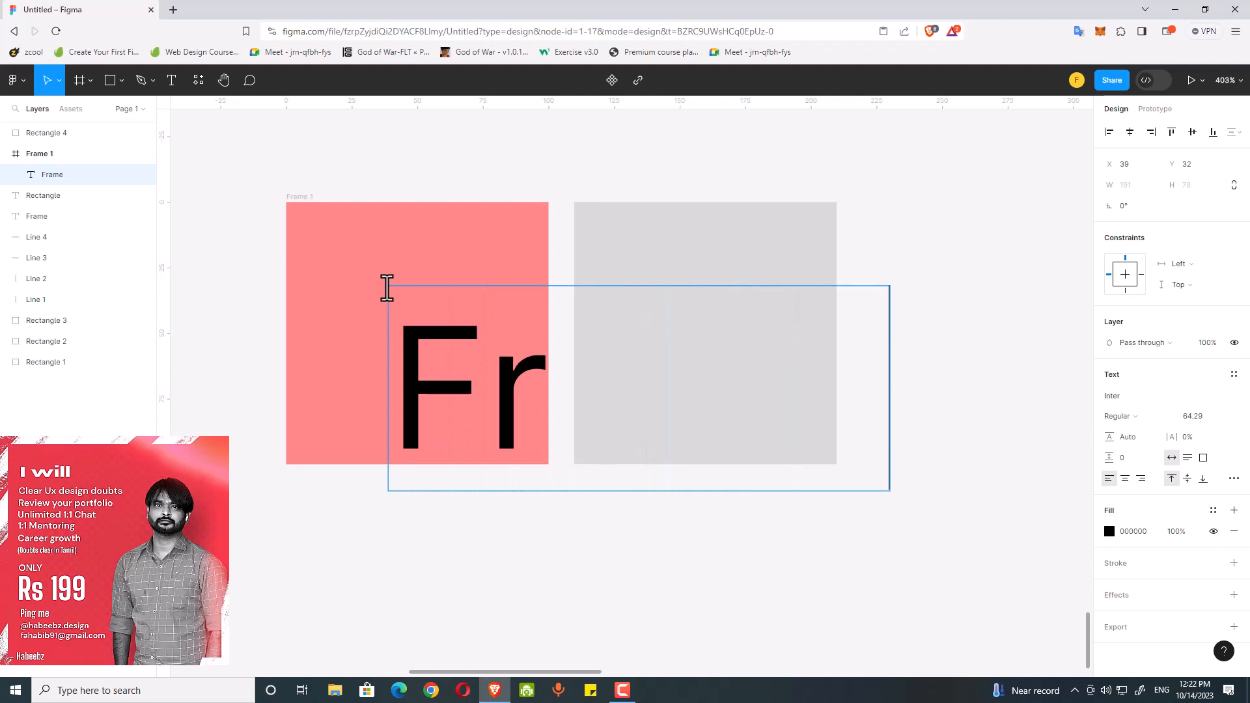
pyautogui.press('Escape')
pyautogui.moveTo(481, 413); pyautogui.dragTo(396, 326)
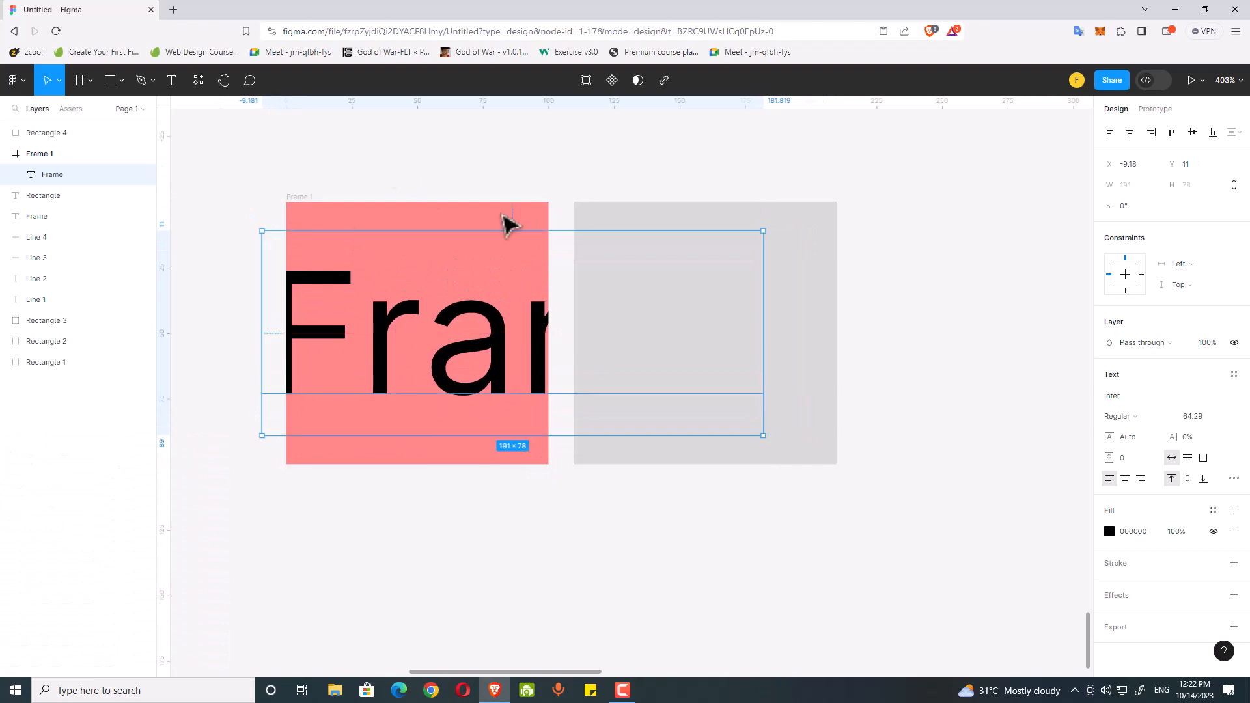
# Toggle Frame 1's Clip content setting off and on repeatedly, leaving it on
pyautogui.click(306, 201)
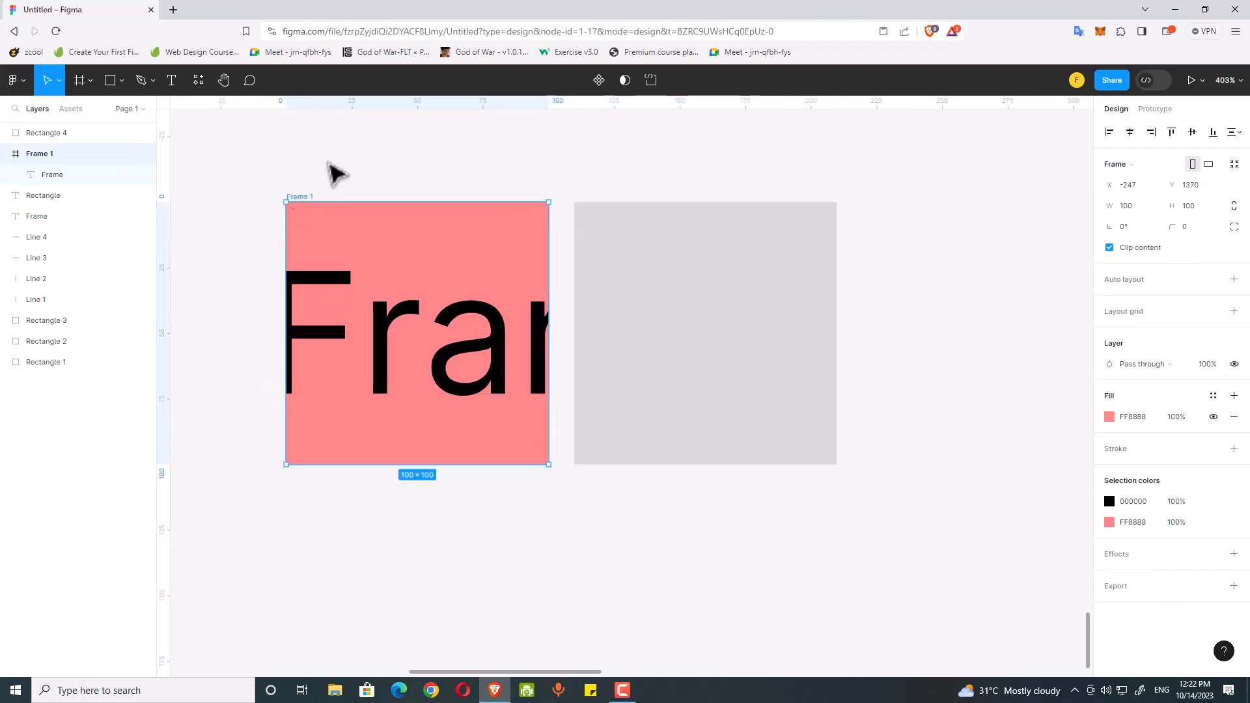
pyautogui.click(1129, 249)
pyautogui.click(1129, 248)
pyautogui.click(1130, 249)
pyautogui.click(1130, 249)
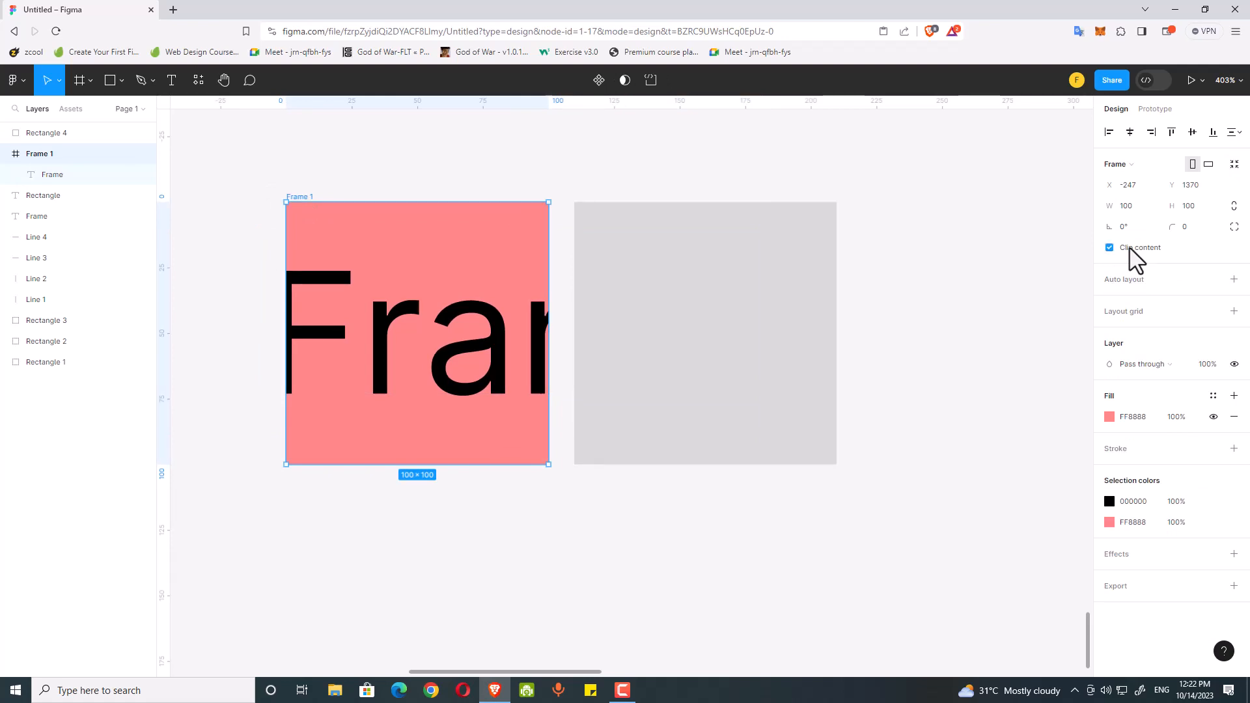
pyautogui.click(1130, 248)
pyautogui.click(1131, 248)
# Move the text inside Frame 1 to X -7.2, Y 19.44 and the grey rectangle to Y 1367.02
pyautogui.click(331, 341)
pyautogui.moveTo(343, 340)
pyautogui.mouseDown()
pyautogui.moveTo(376, 339)
pyautogui.moveTo(316, 326)
pyautogui.moveTo(325, 347)
pyautogui.mouseUp()
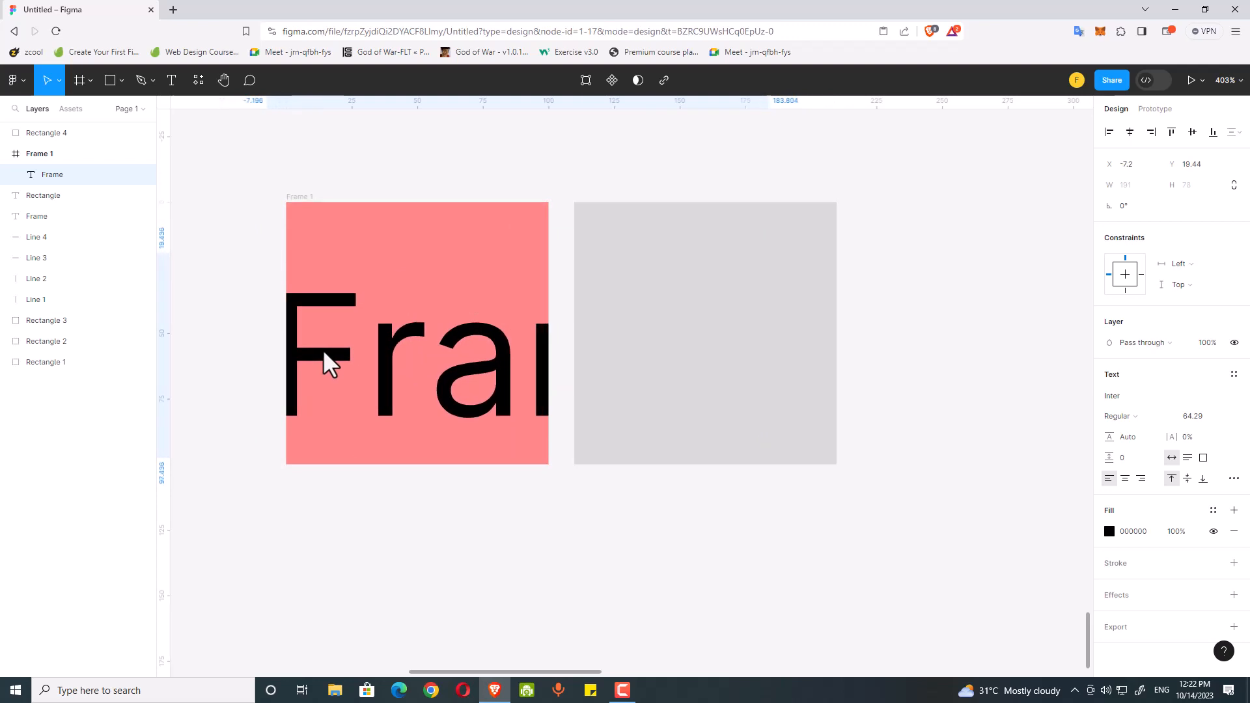
pyautogui.click(671, 236)
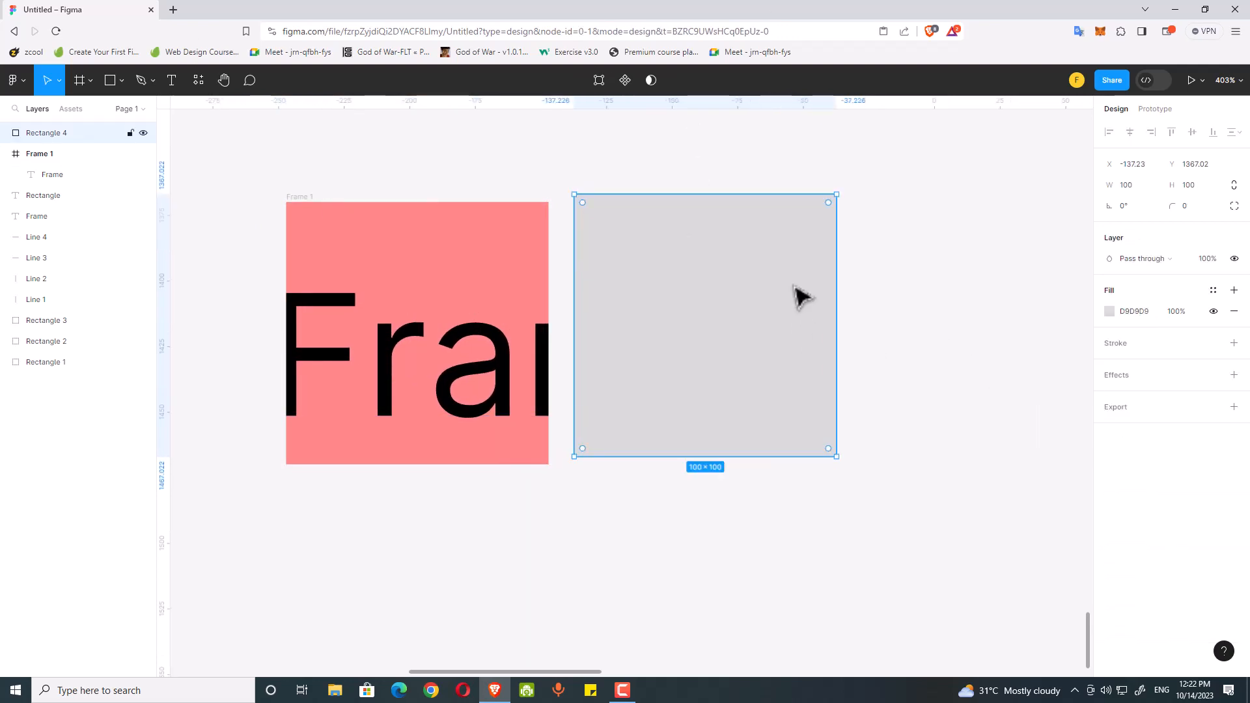
# Copy the "Frame" text out of Frame 1 and place the copy over the grey rectangle
pyautogui.click(498, 378)
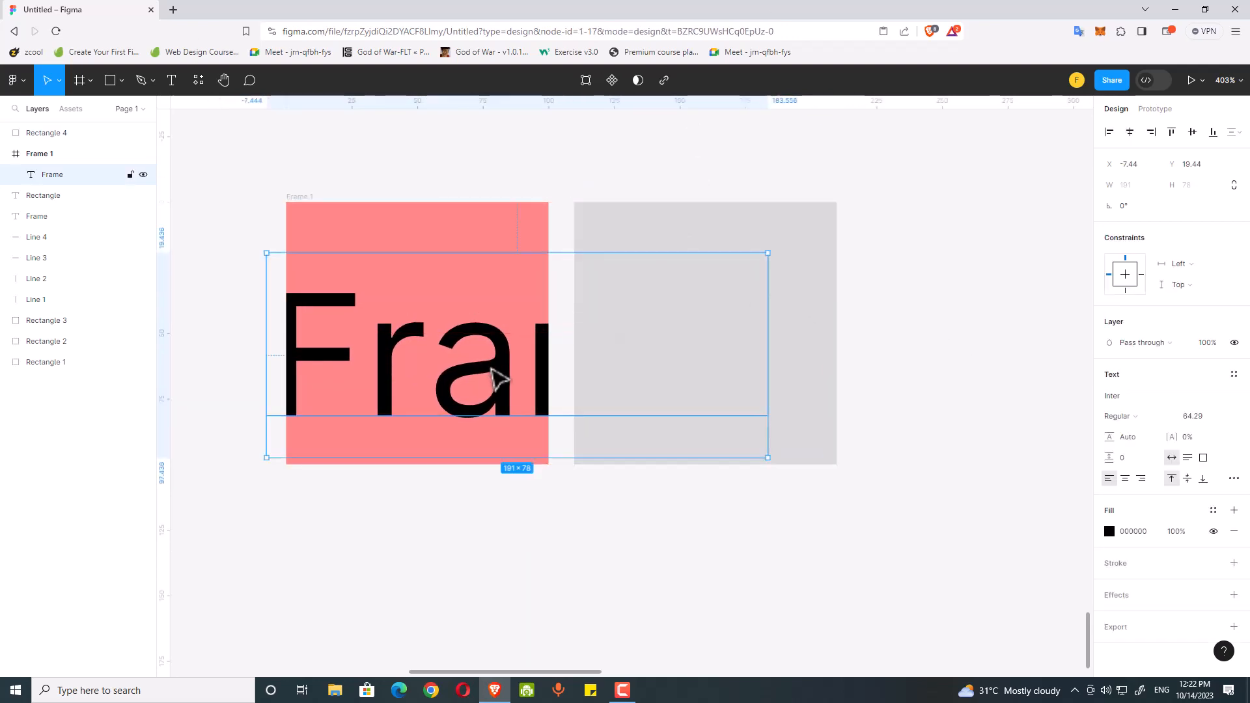
pyautogui.moveTo(498, 377); pyautogui.dragTo(811, 306)
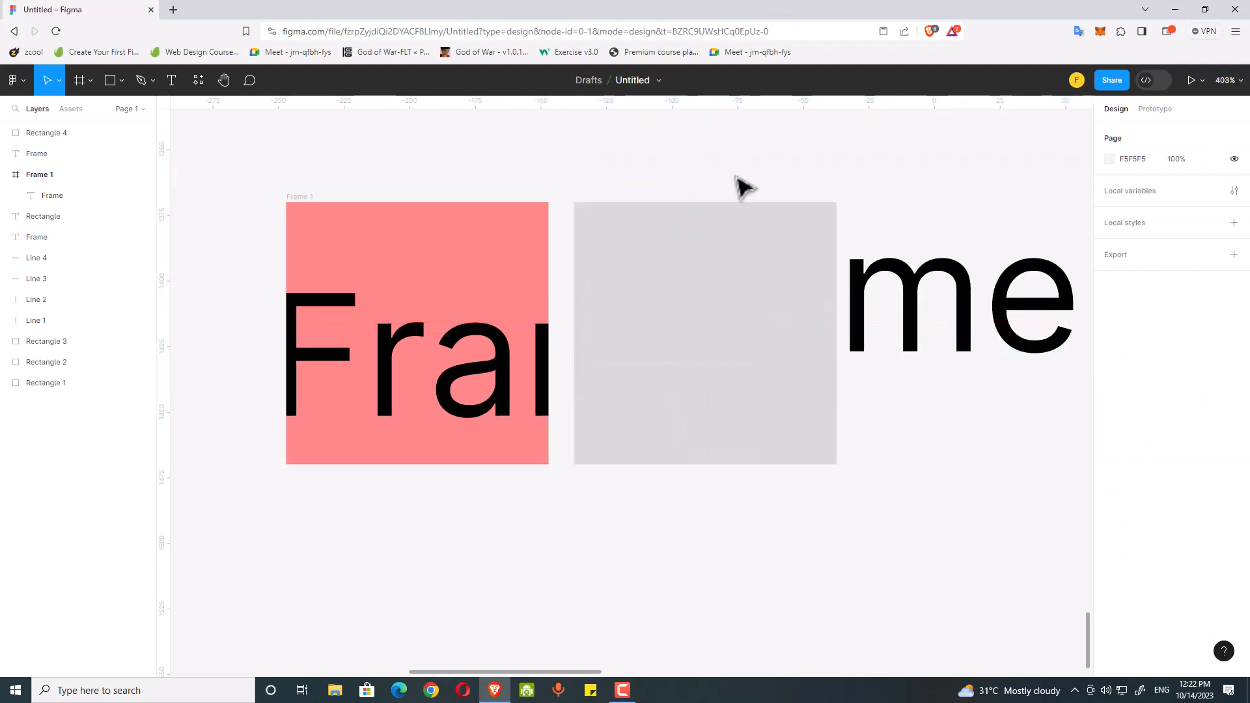
pyautogui.moveTo(702, 159); pyautogui.dragTo(817, 293)
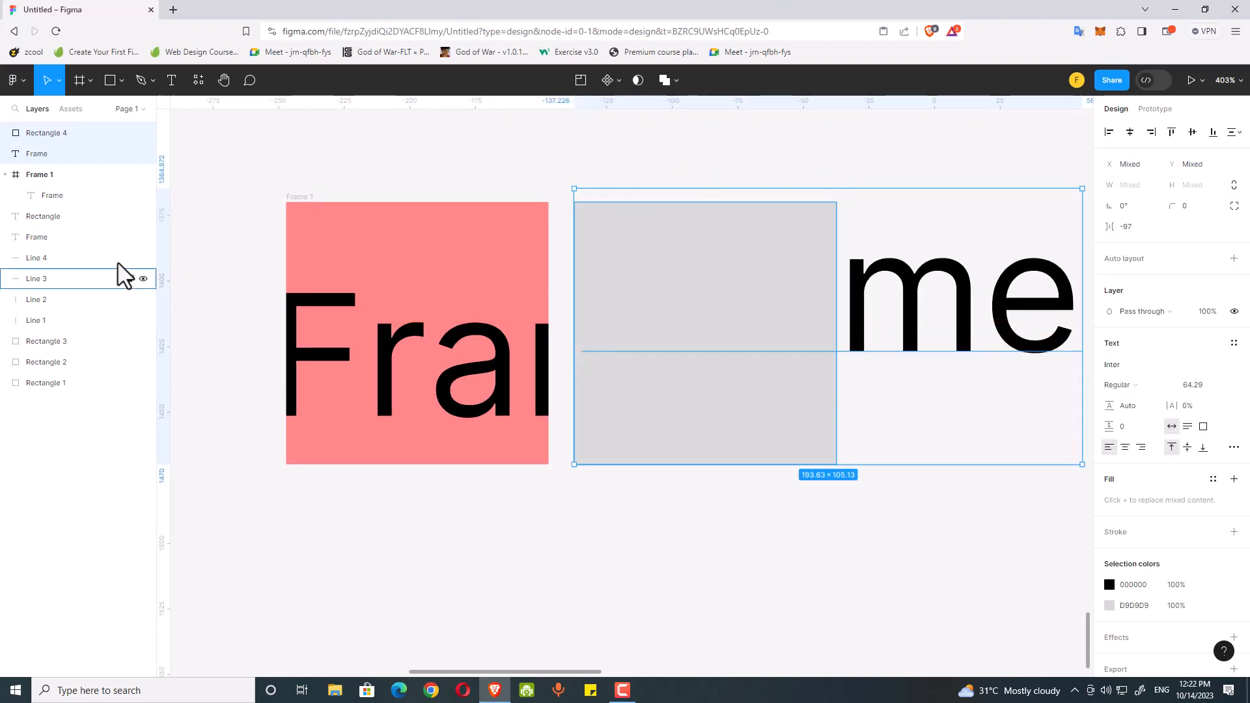
# Move Frame 1 away from the grey rectangle to X -271, Y 1362
pyautogui.moveTo(293, 197); pyautogui.dragTo(246, 184)
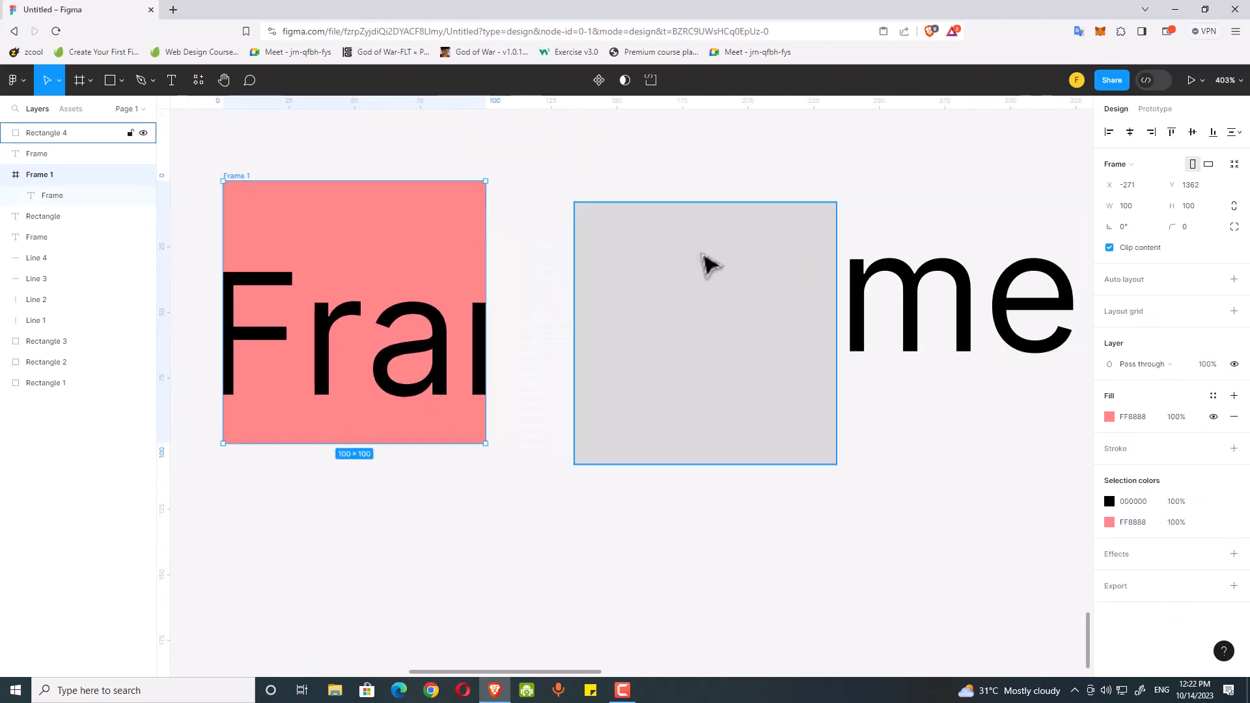
pyautogui.moveTo(676, 120); pyautogui.dragTo(798, 435)
pyautogui.click(666, 613)
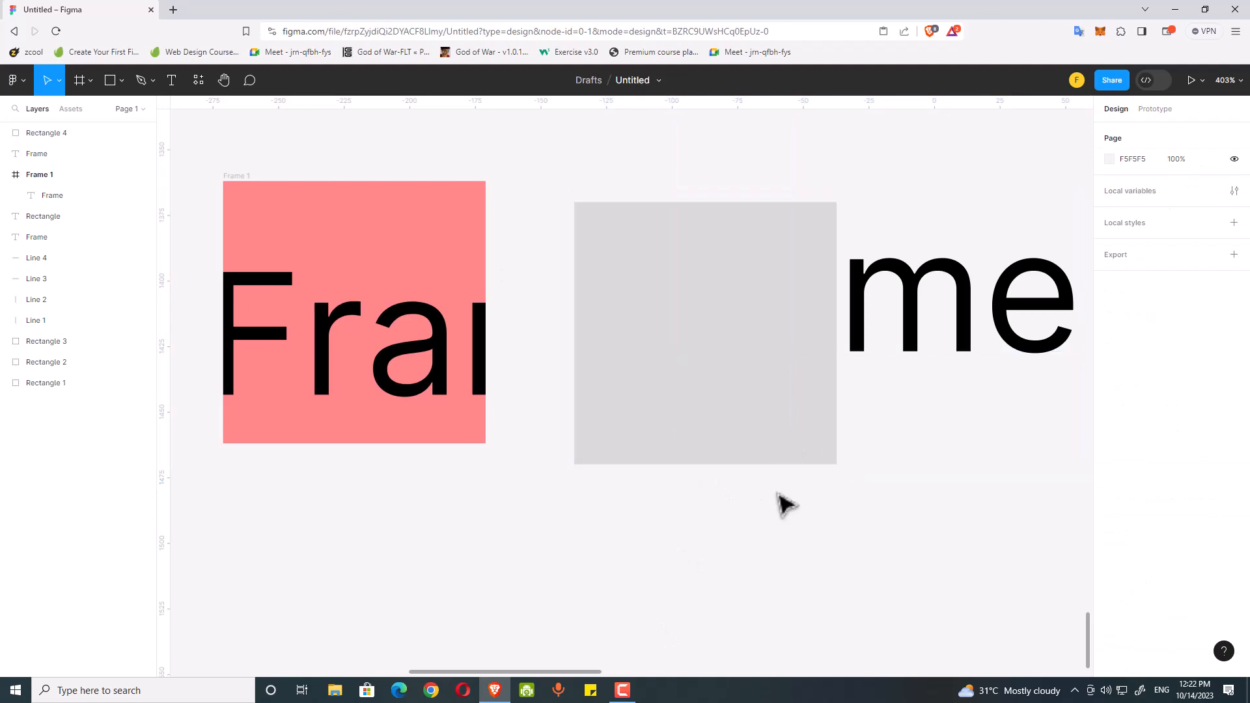
# Move the copied text to Y 1370 and bring it forward in front of the grey rectangle
pyautogui.click(916, 321)
pyautogui.moveTo(890, 305); pyautogui.dragTo(890, 318)
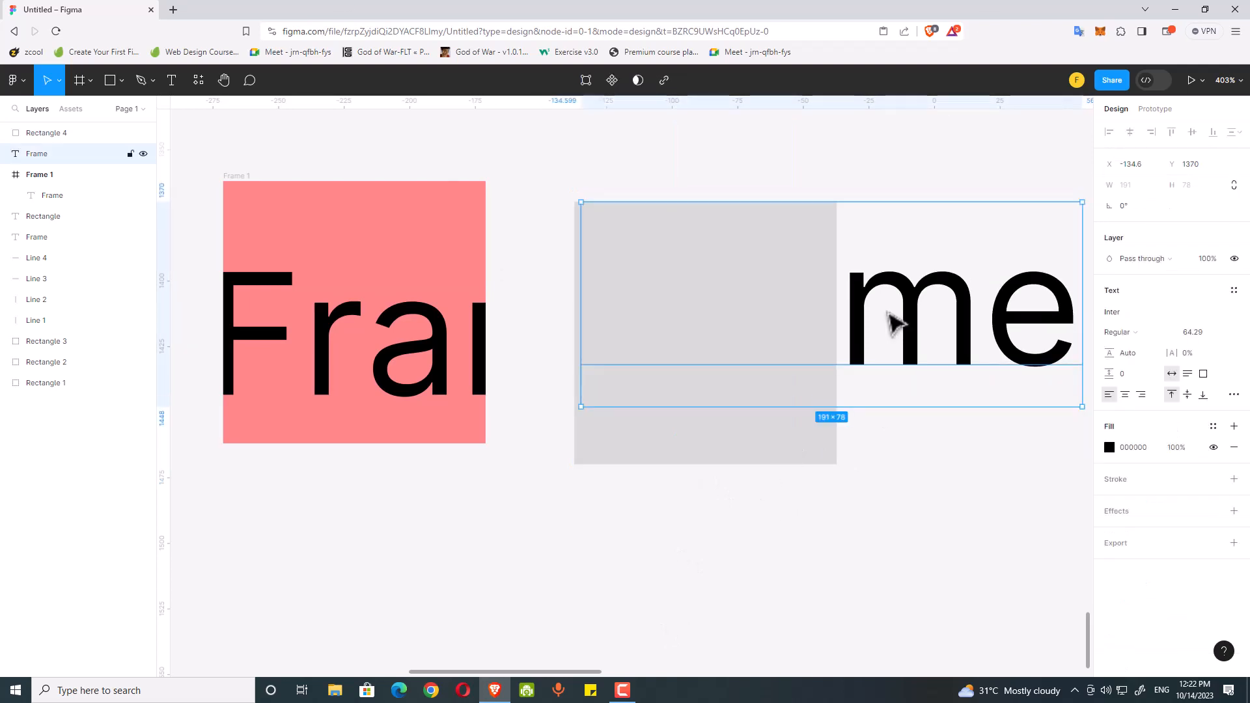
pyautogui.hotkey('ctrl', ']')
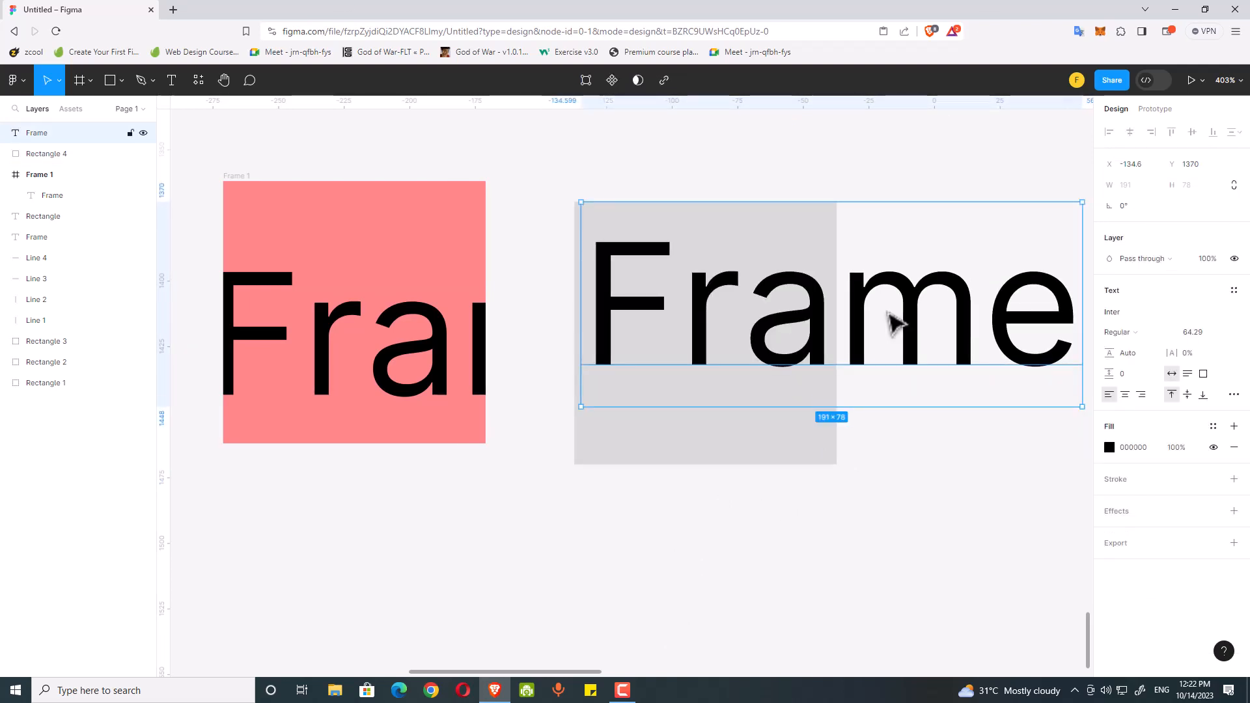
pyautogui.moveTo(536, 184); pyautogui.dragTo(689, 363)
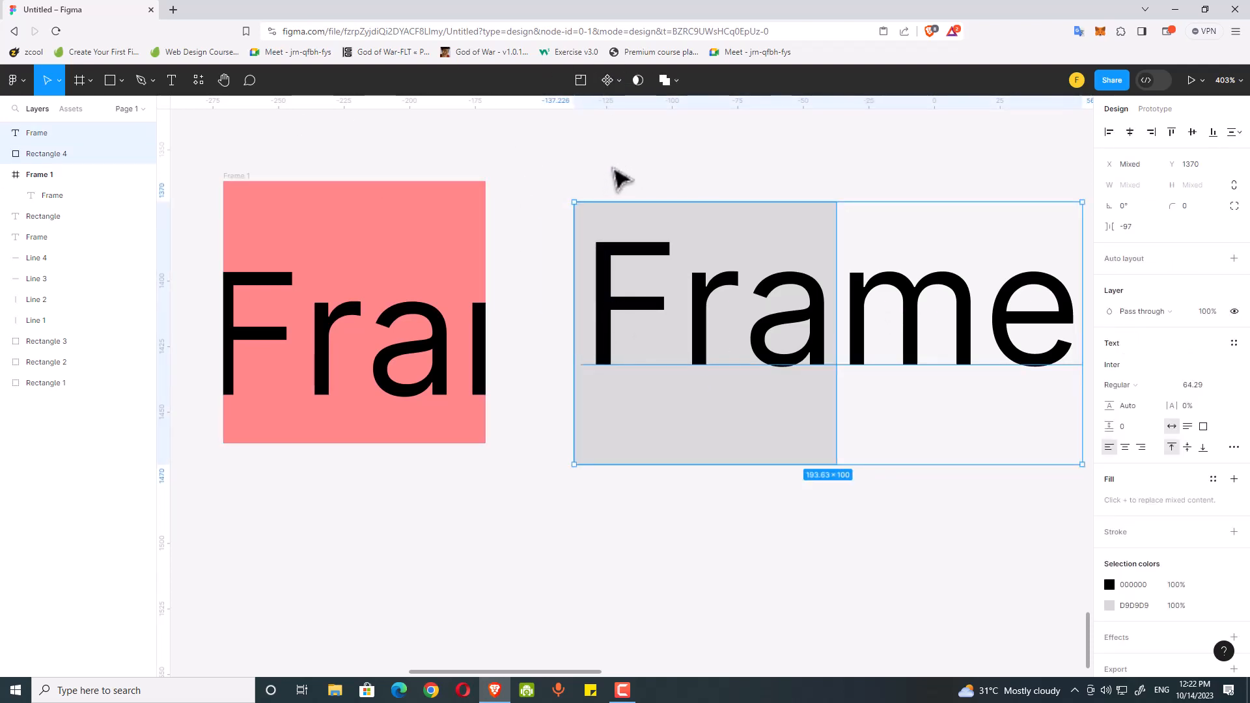
pyautogui.click(682, 523)
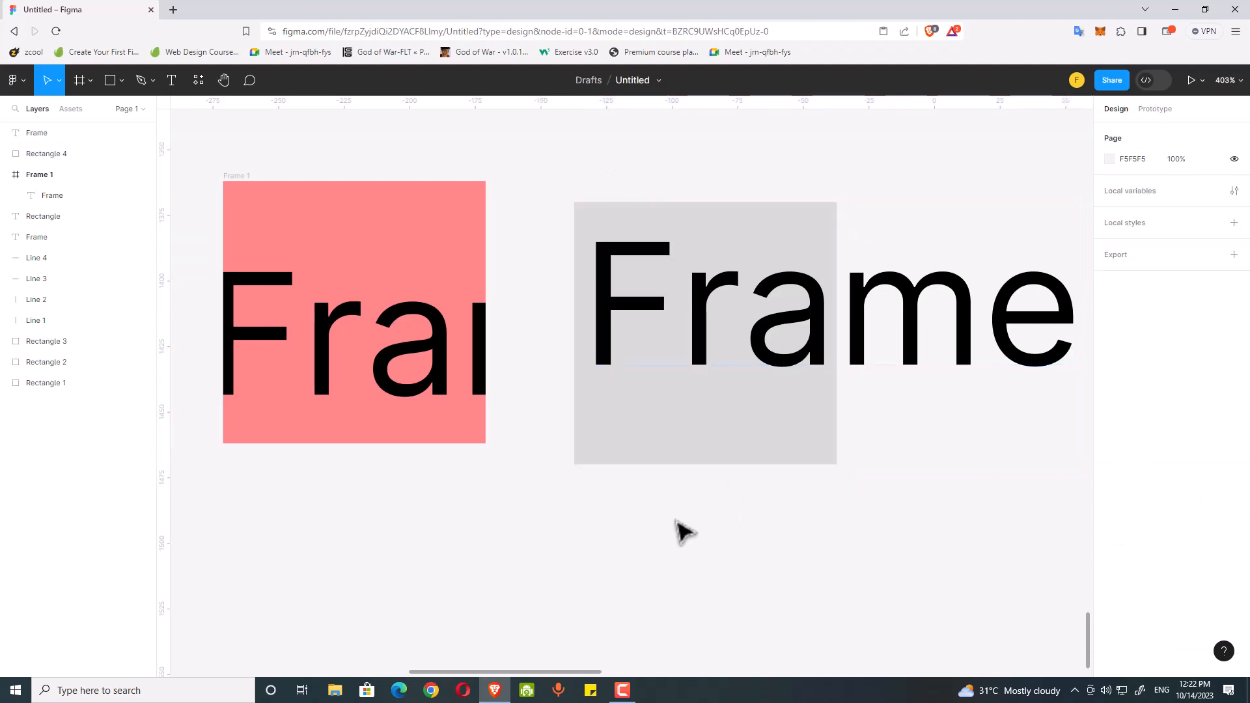
pyautogui.moveTo(676, 519); pyautogui.dragTo(666, 537)
pyautogui.click(688, 326)
pyautogui.click(639, 155)
pyautogui.moveTo(543, 177); pyautogui.dragTo(924, 506)
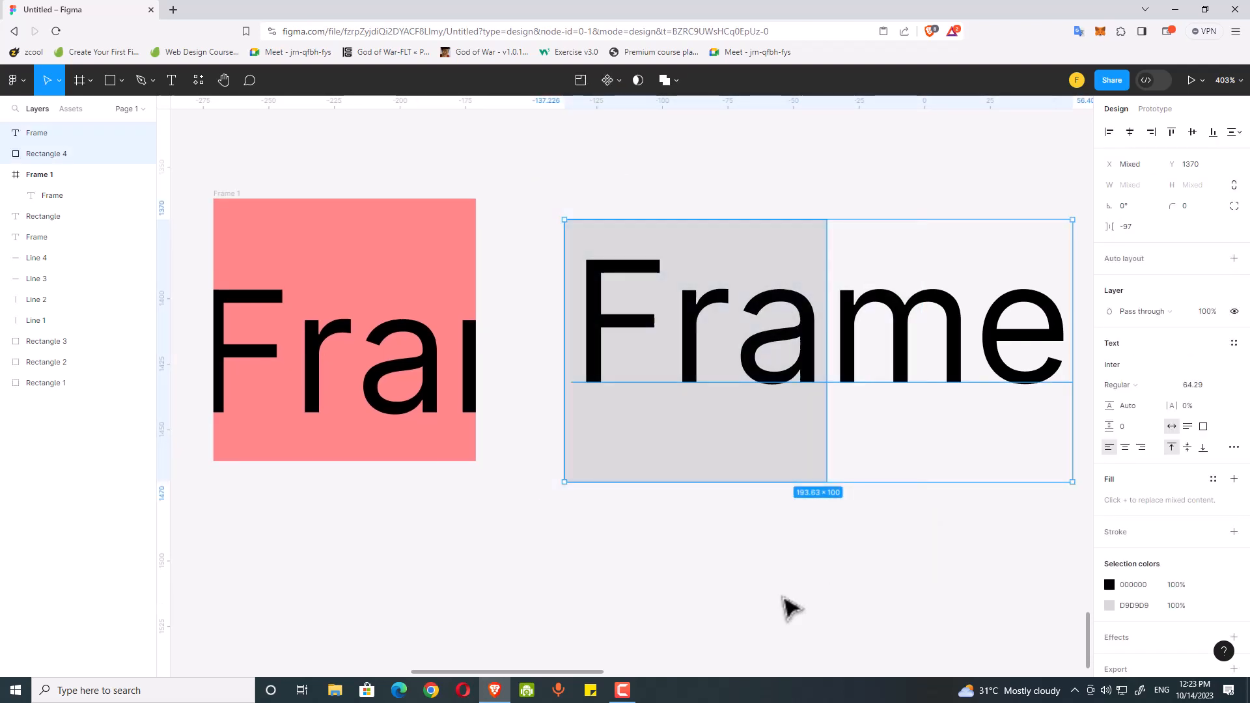
pyautogui.click(783, 595)
pyautogui.moveTo(746, 545); pyautogui.dragTo(731, 534)
pyautogui.moveTo(884, 526); pyautogui.dragTo(628, 191)
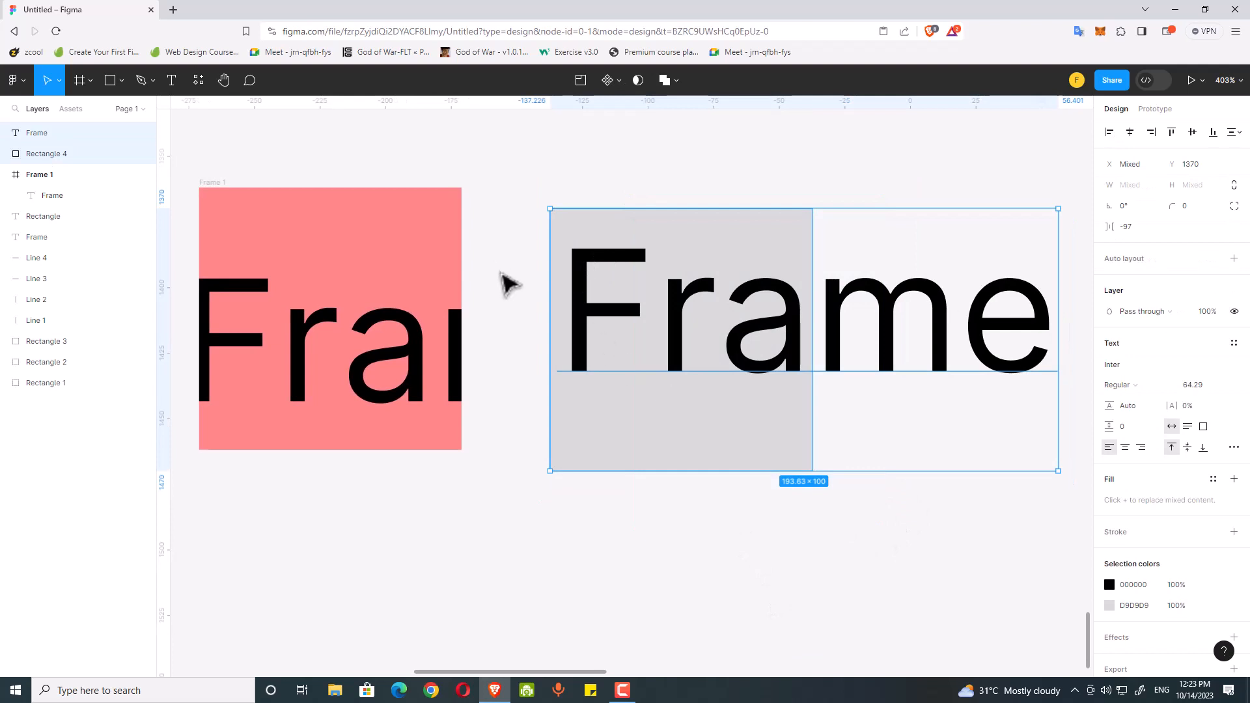
pyautogui.click(783, 156)
pyautogui.moveTo(769, 179); pyautogui.dragTo(751, 156)
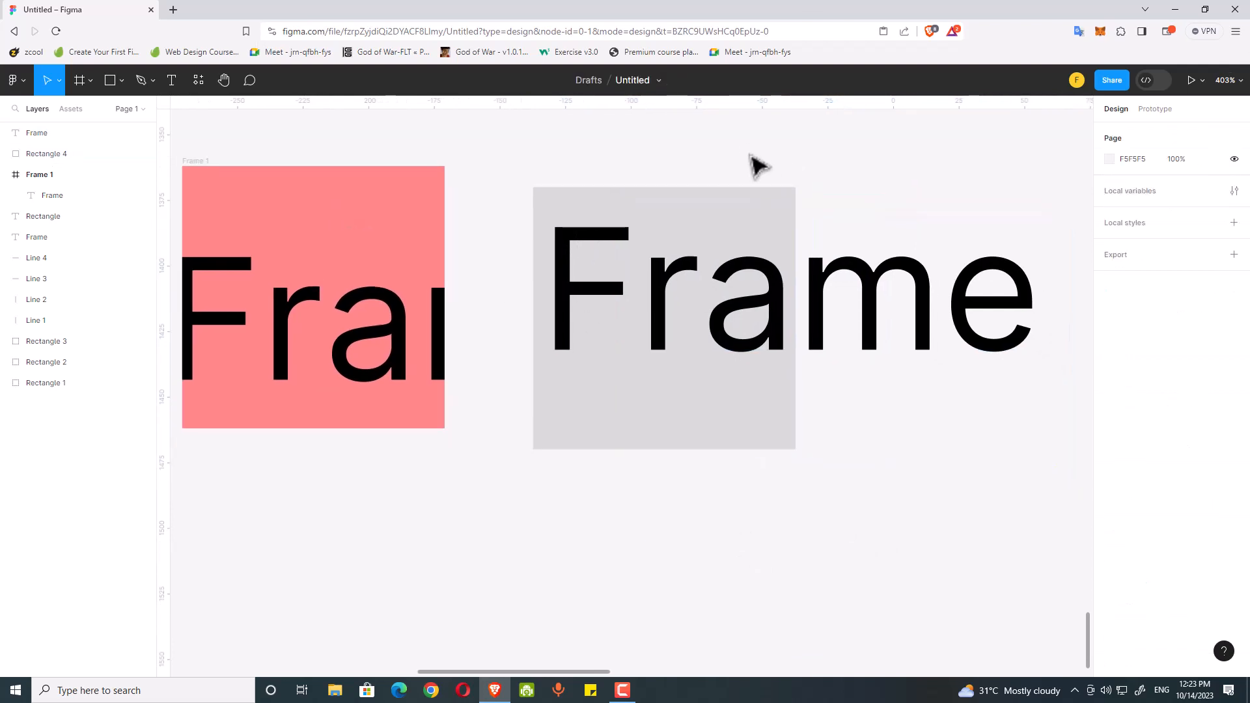
pyautogui.moveTo(631, 162); pyautogui.dragTo(827, 416)
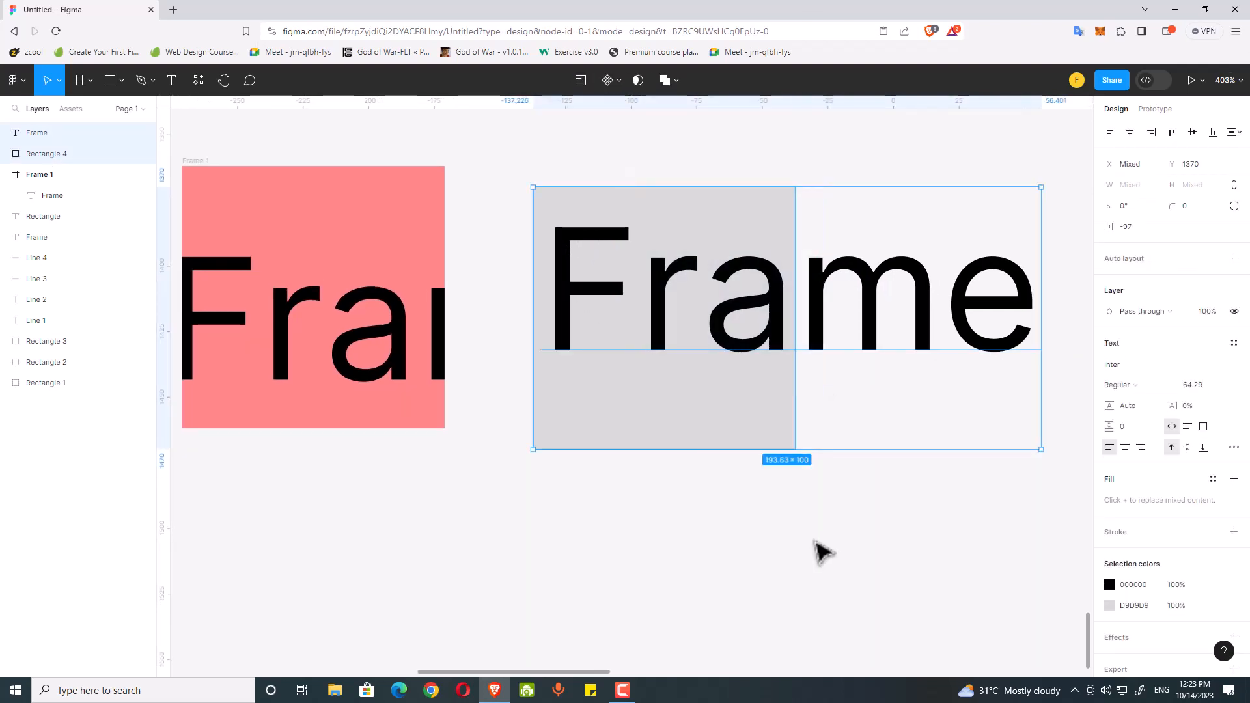
# Duplicate the grey rectangle beside the original at X -30.28, Y 1366.77, behind the end of the text
pyautogui.click(790, 439)
pyautogui.moveTo(695, 377); pyautogui.dragTo(971, 373)
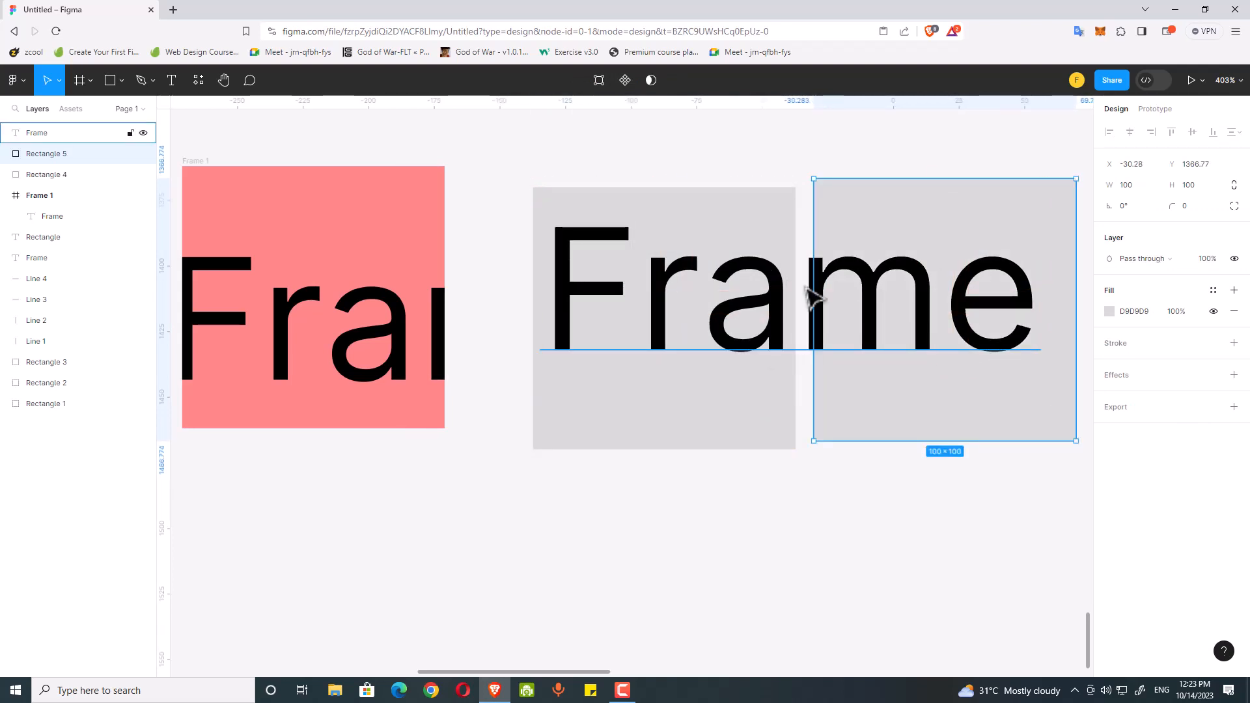
pyautogui.click(810, 525)
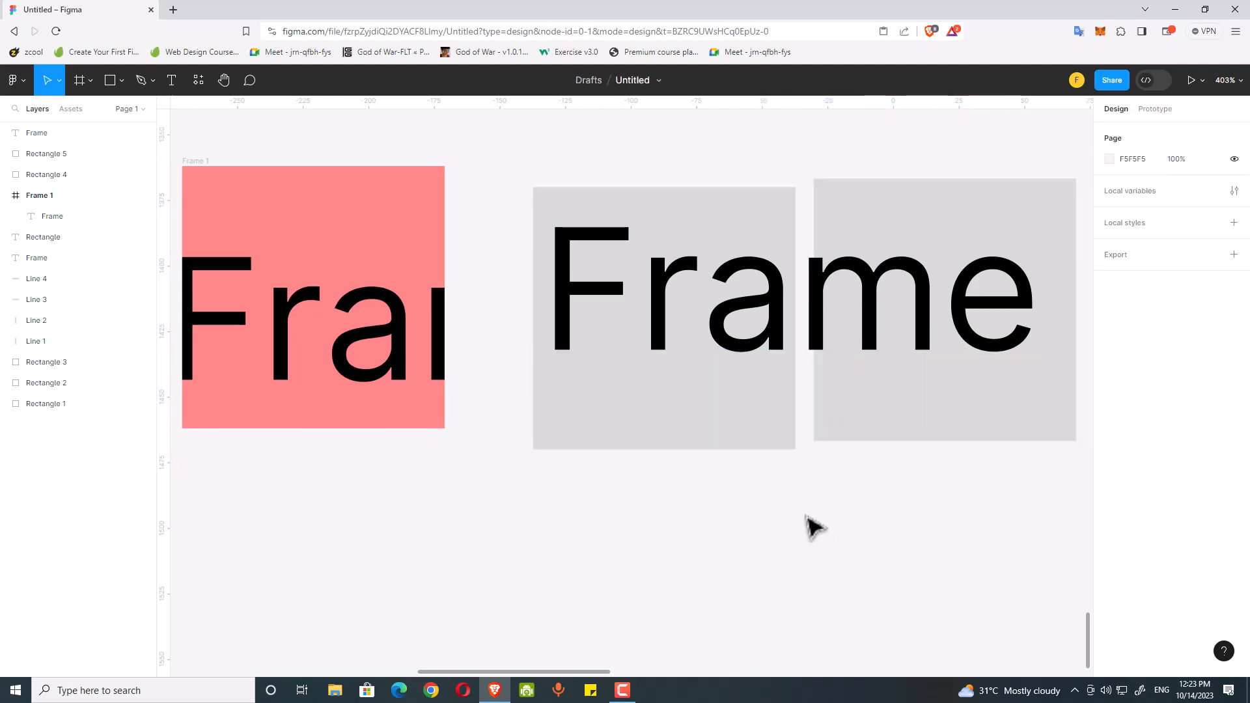
pyautogui.hscroll(1, 809, 525)
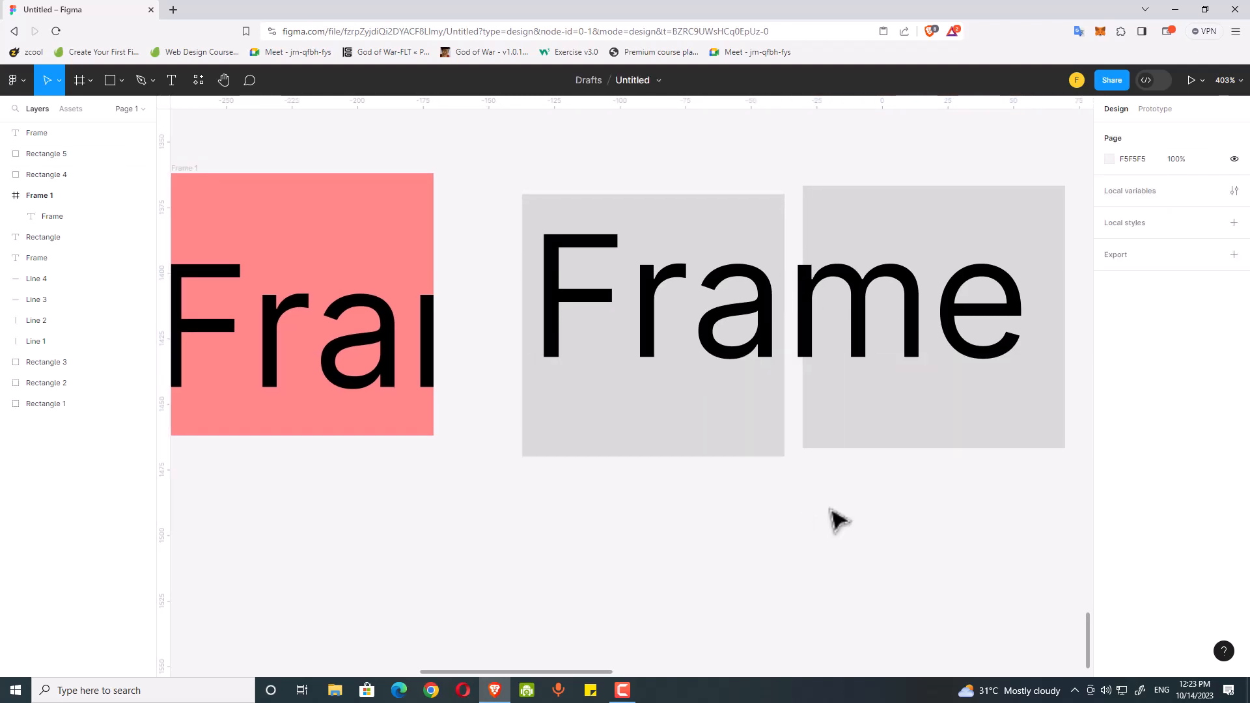
pyautogui.moveTo(838, 509); pyautogui.dragTo(824, 502)
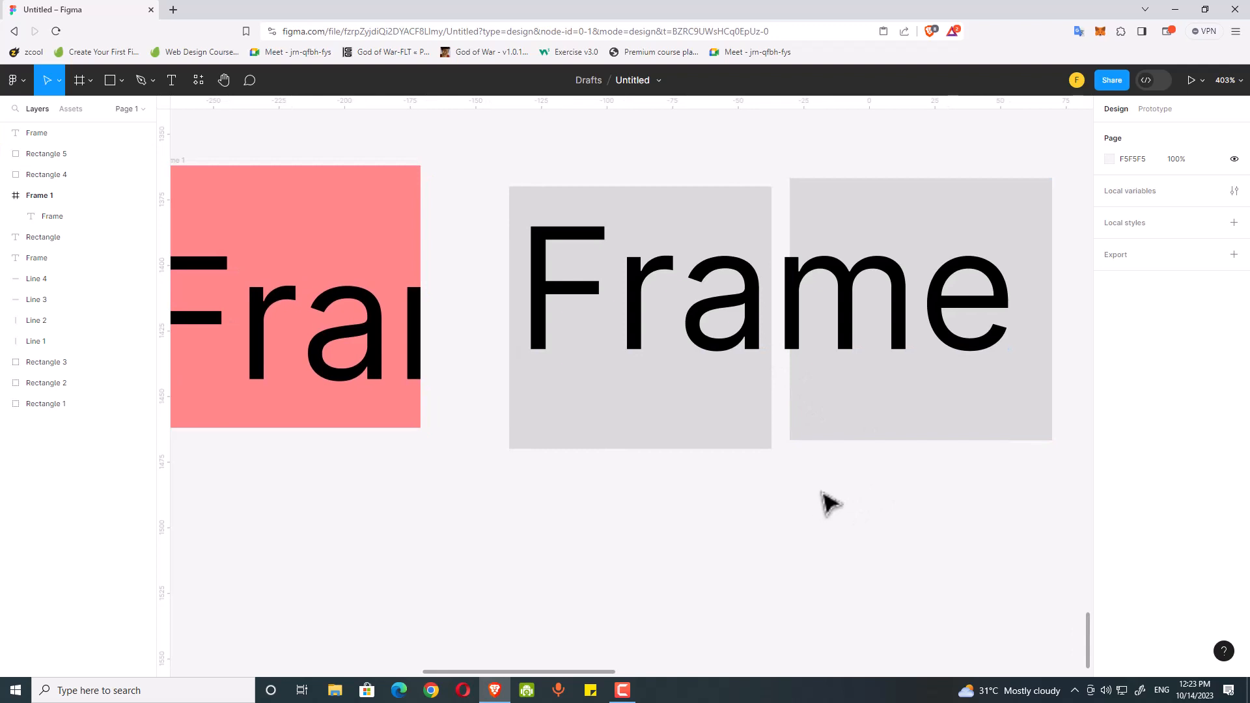
# Mask the copied "Frame" text with the duplicated grey rectangle
pyautogui.click(846, 391)
pyautogui.click(867, 478)
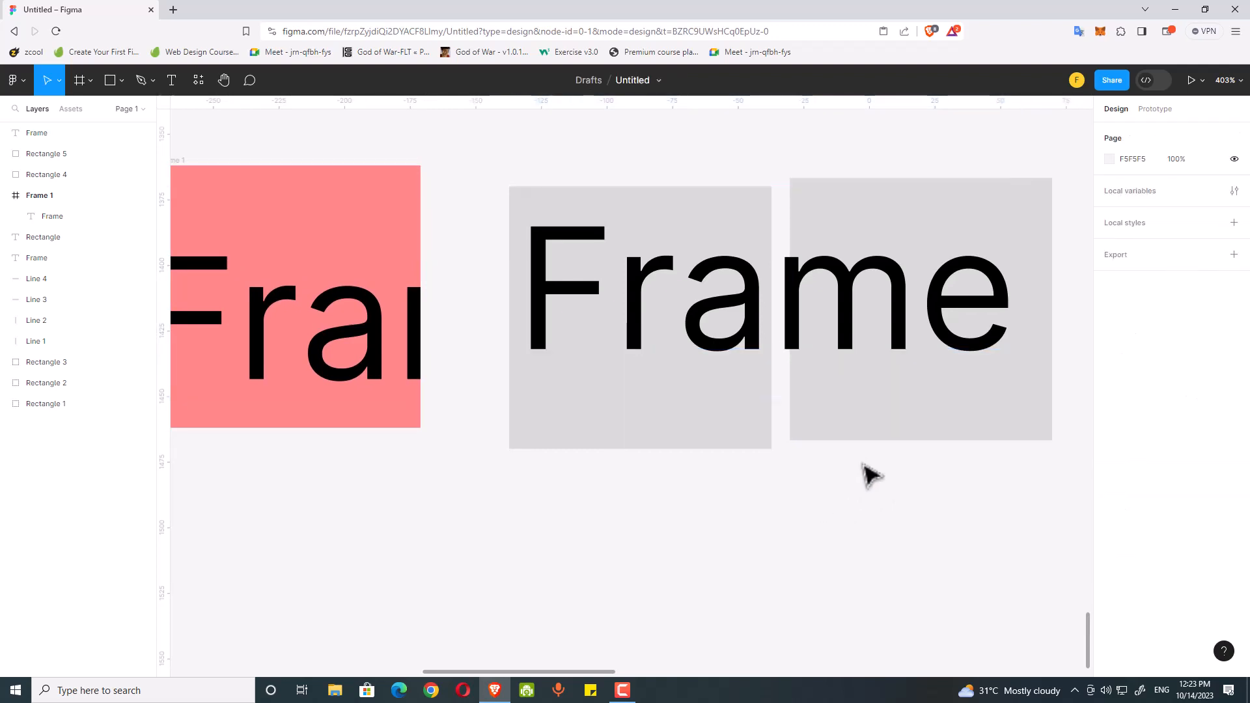
pyautogui.moveTo(864, 482); pyautogui.dragTo(803, 209)
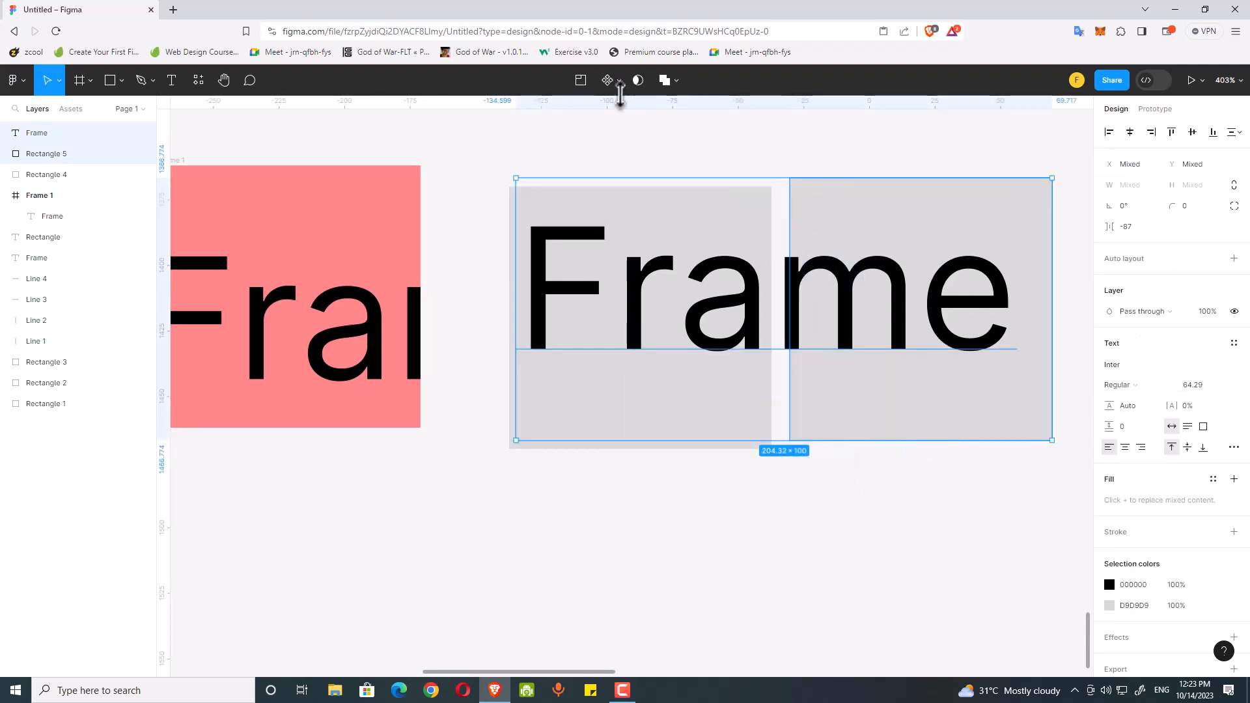
pyautogui.click(638, 80)
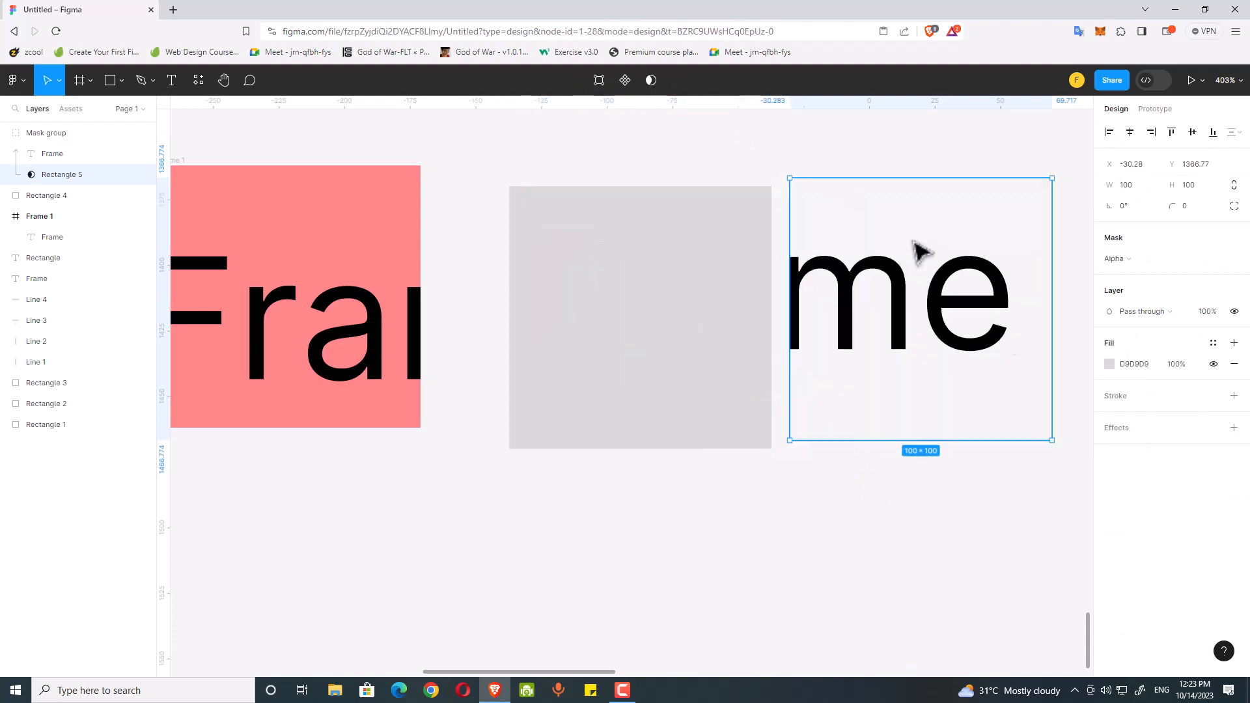
# Place the mask group over the remaining grey rectangle with the letters "ame" showing inside it
pyautogui.click(871, 579)
pyautogui.doubleClick(840, 305)
pyautogui.moveTo(847, 305); pyautogui.dragTo(650, 283)
pyautogui.click(851, 497)
pyautogui.click(804, 185)
pyautogui.moveTo(784, 373); pyautogui.dragTo(888, 395)
pyautogui.scroll(-1, 859, 396)
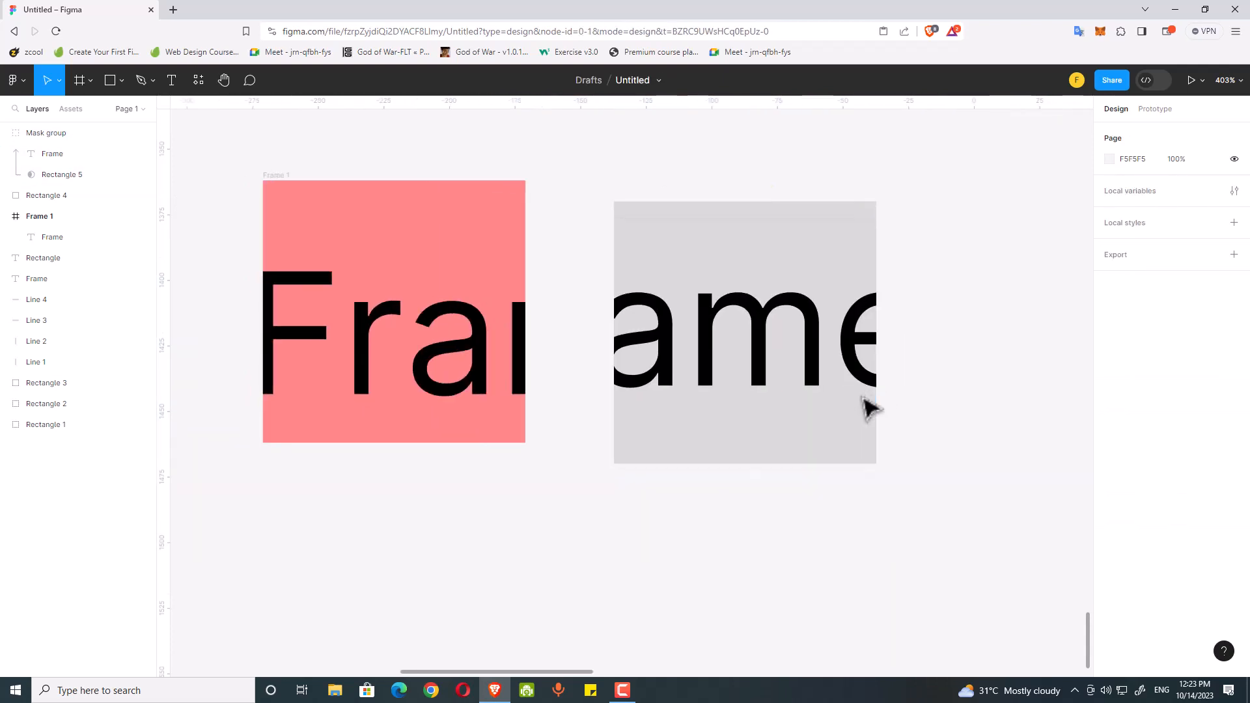
pyautogui.moveTo(594, 457); pyautogui.dragTo(732, 498)
# Move the text inside Frame 1 to X 2.48, Y 4.55
pyautogui.moveTo(554, 388); pyautogui.dragTo(571, 339)
pyautogui.click(503, 132)
pyautogui.moveTo(517, 146); pyautogui.dragTo(496, 121)
pyautogui.moveTo(409, 218); pyautogui.dragTo(366, 250)
# Resize Frame 1 with the 430×932 iPhone 14 & 15 preset and inspect the enlarged frame
pyautogui.click(364, 205)
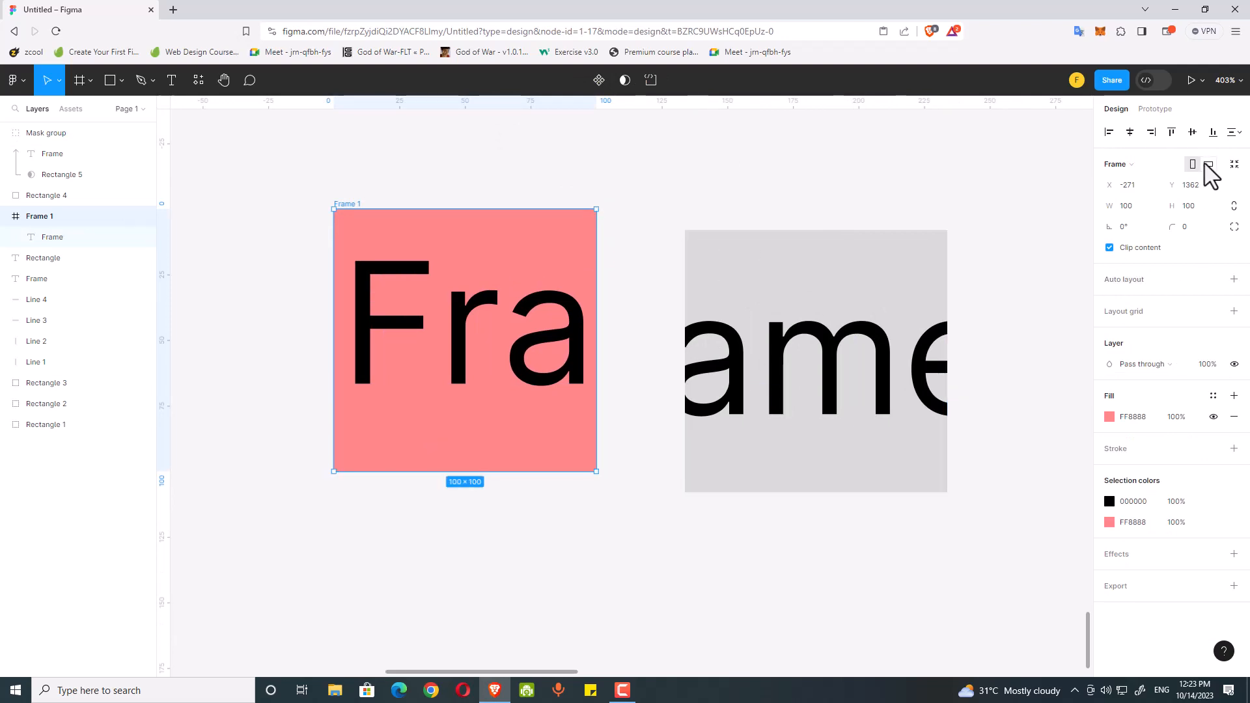
pyautogui.click(1150, 172)
pyautogui.click(1146, 173)
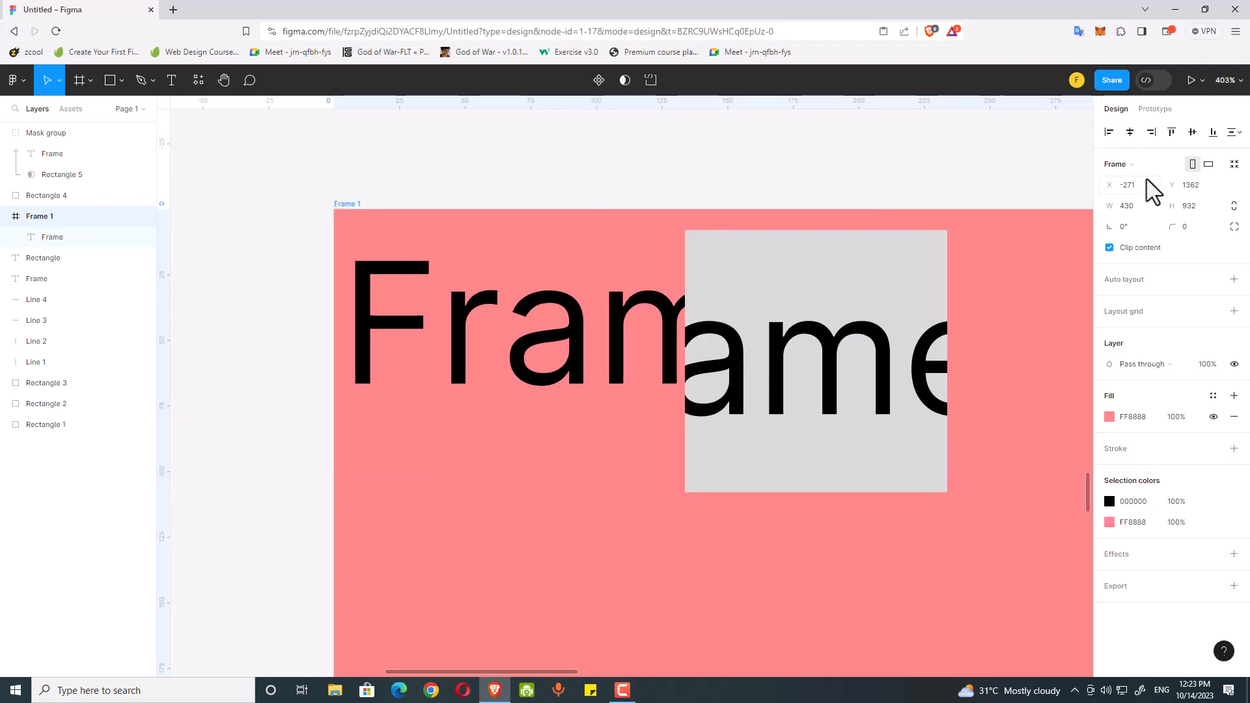
pyautogui.scroll(-3, 529, 323)
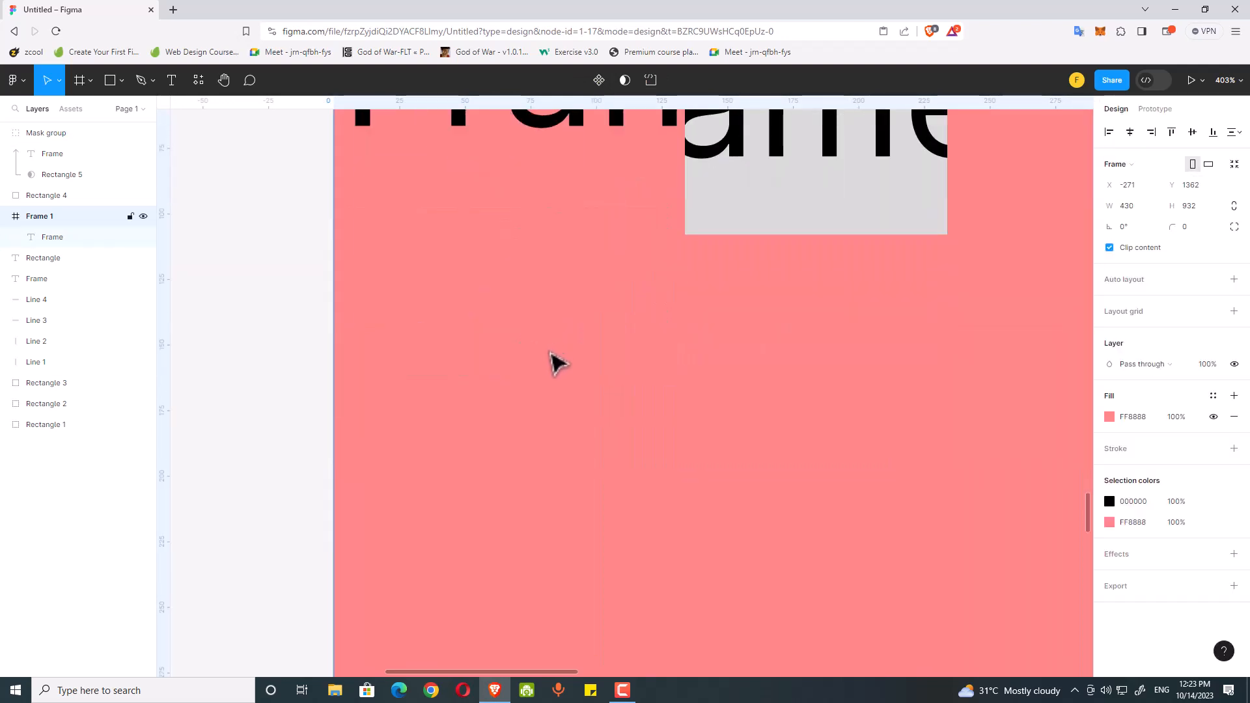
pyautogui.scroll(-5, 553, 357)
pyautogui.click(692, 225)
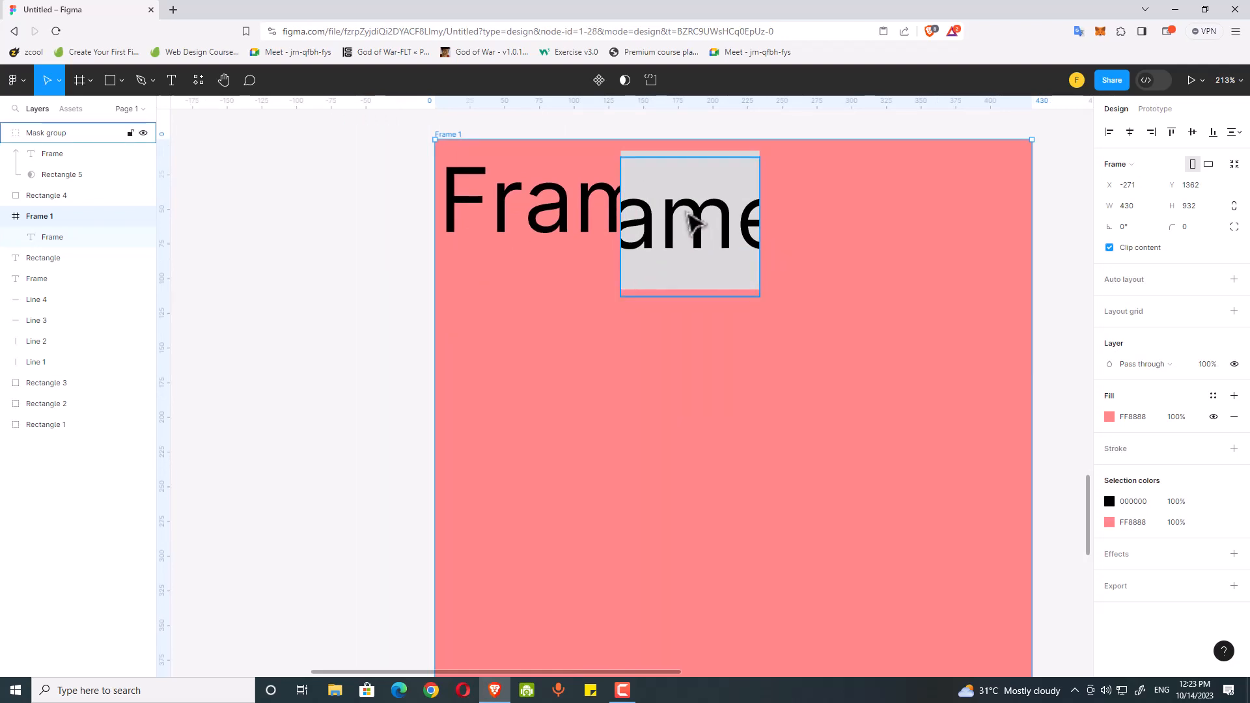
pyautogui.keyDown('shift'); pyautogui.click(646, 150); pyautogui.keyUp('shift')
# Undo the preset size change on Frame 1
pyautogui.click(478, 129)
pyautogui.hotkey('ctrl', 'z')
pyautogui.hotkey('ctrl', 'z')
pyautogui.hotkey('ctrl', 'z')
pyautogui.hotkey('ctrl', 'z')
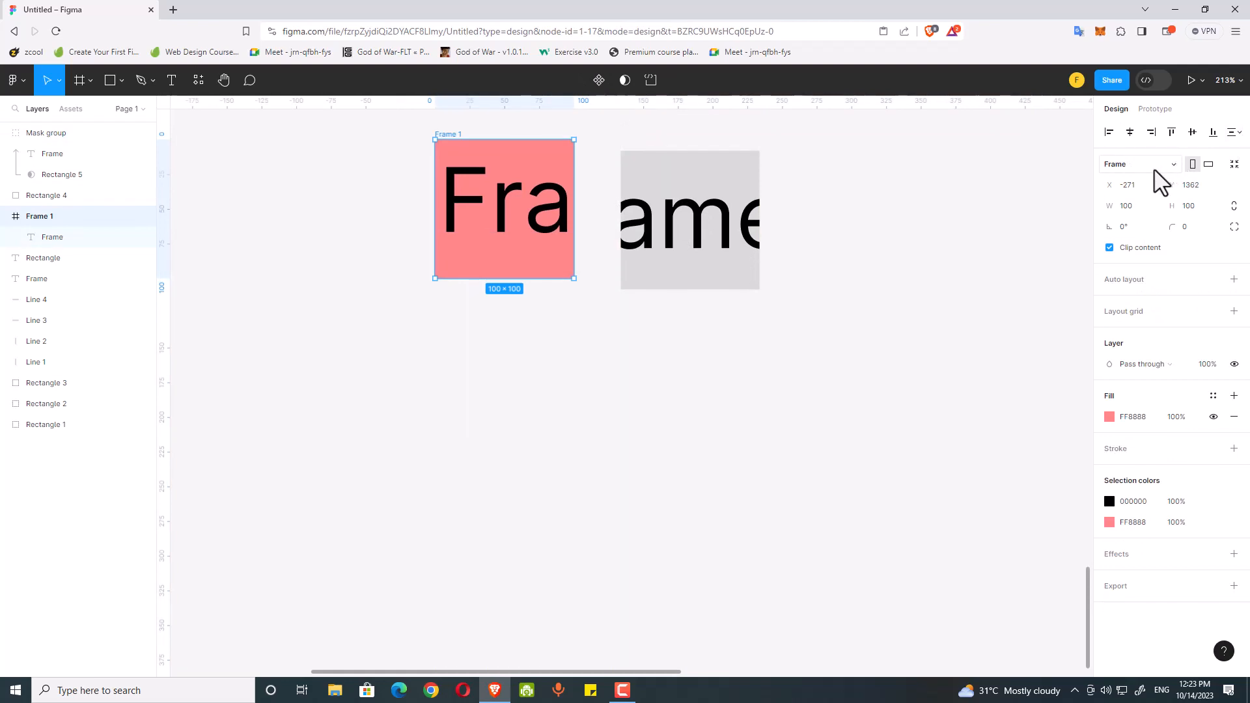
# Examine the device, slide, watch and paper size presets available for Frame 1
pyautogui.click(1144, 165)
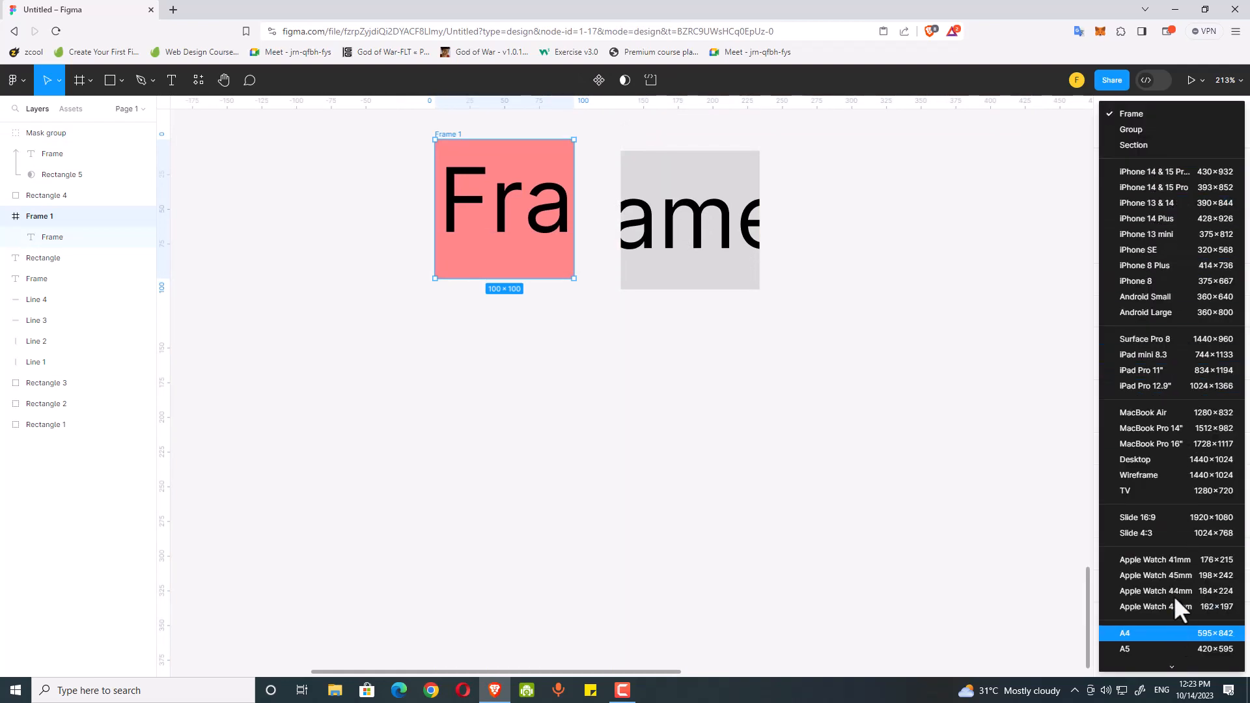
pyautogui.scroll(-5, 1175, 470)
pyautogui.scroll(5, 1174, 471)
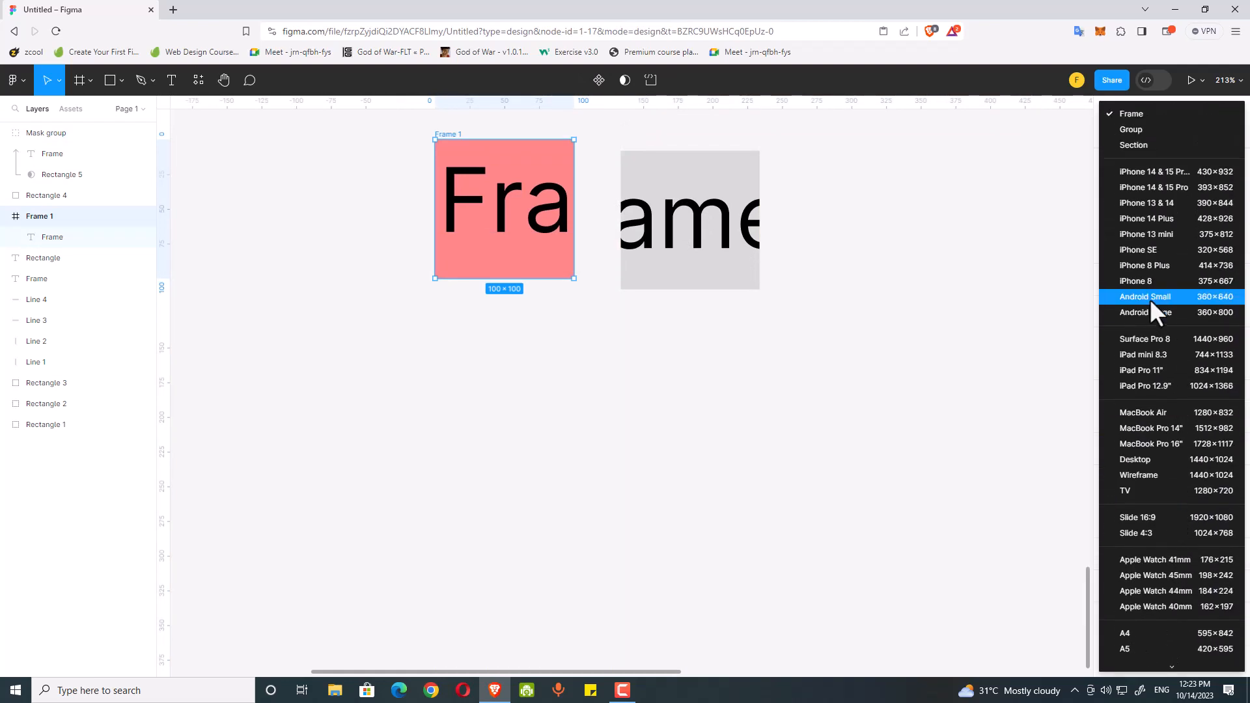
pyautogui.click(944, 164)
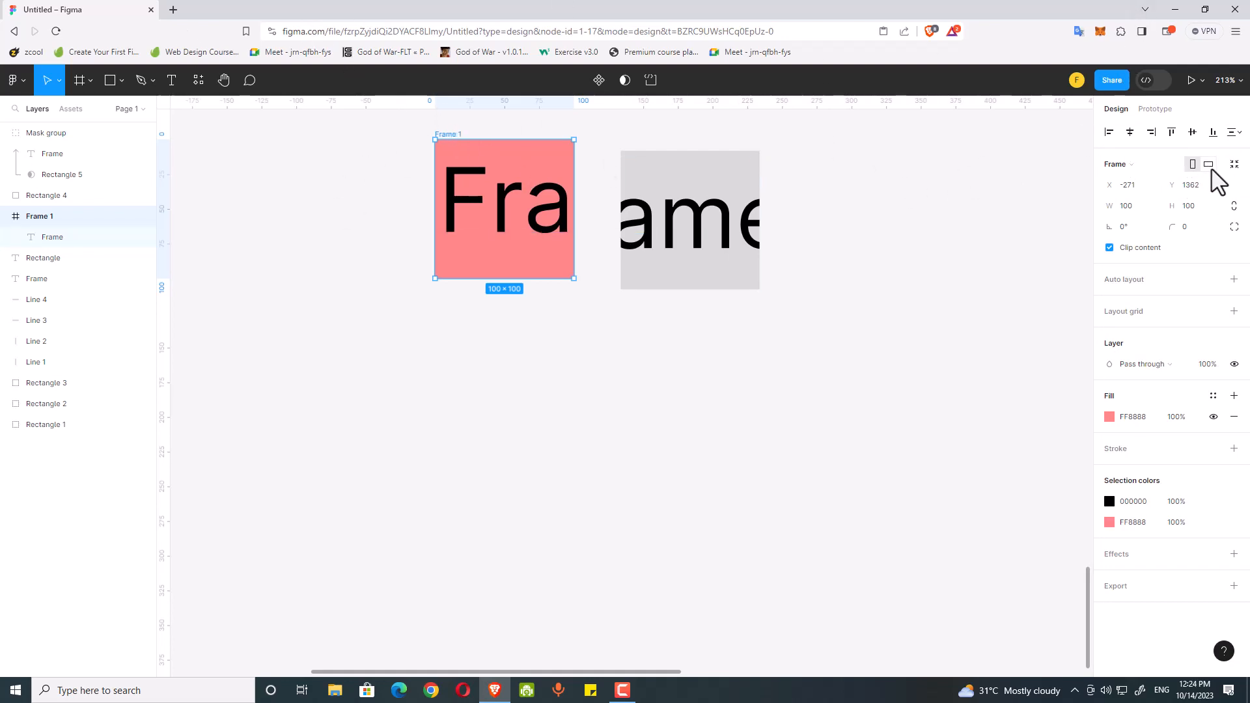
pyautogui.click(1141, 168)
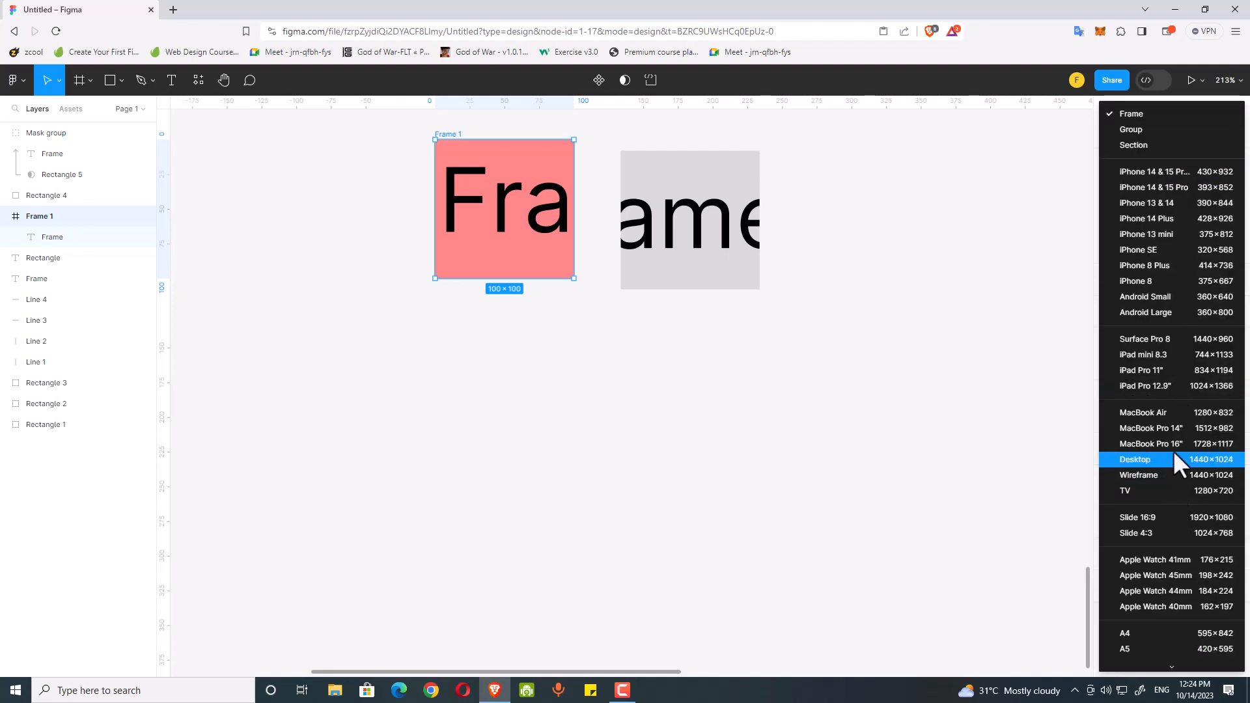
pyautogui.scroll(-5, 1162, 495)
pyautogui.scroll(10, 1177, 261)
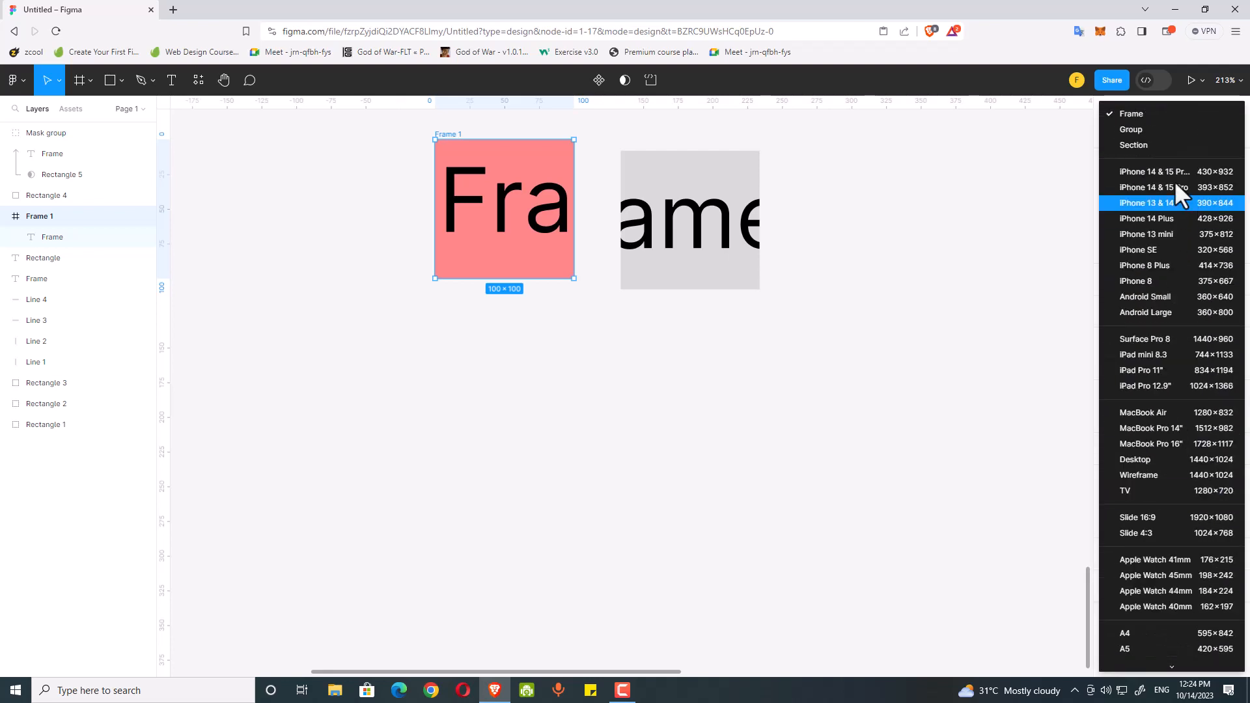
pyautogui.click(466, 140)
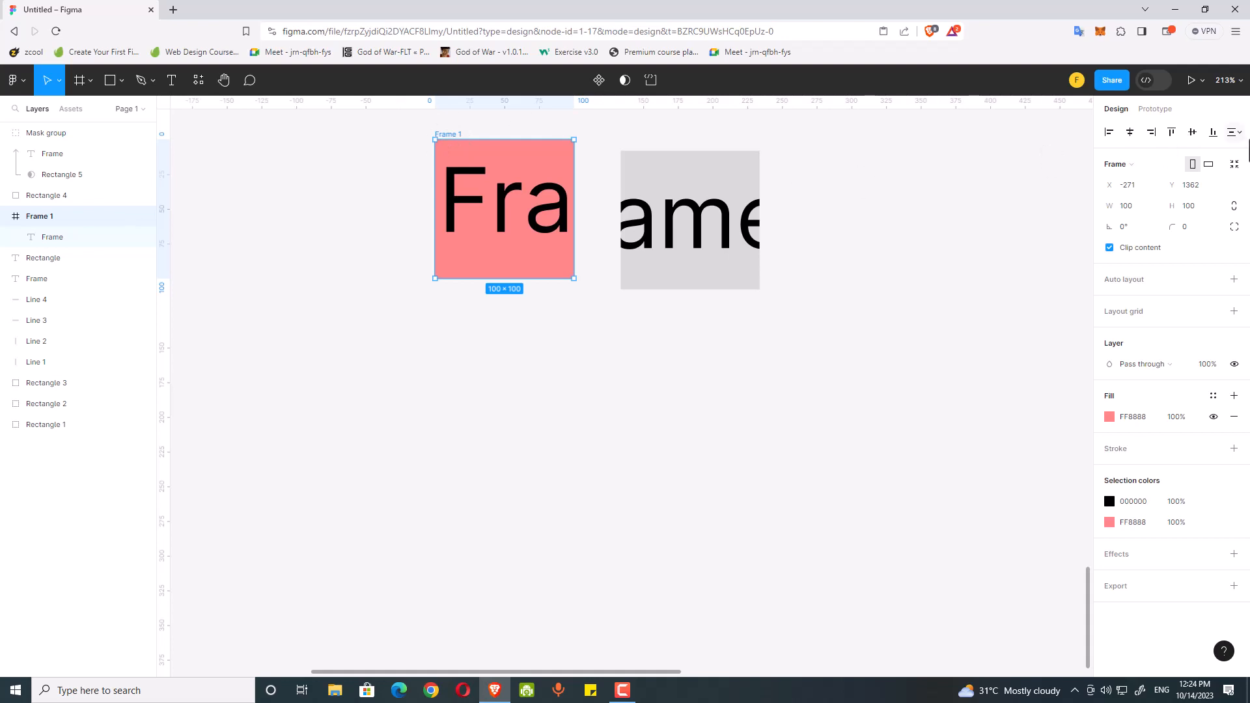
# Duplicate the "Frame" text inside Frame 1, place the copy below the original, and select Frame 1
pyautogui.click(586, 190)
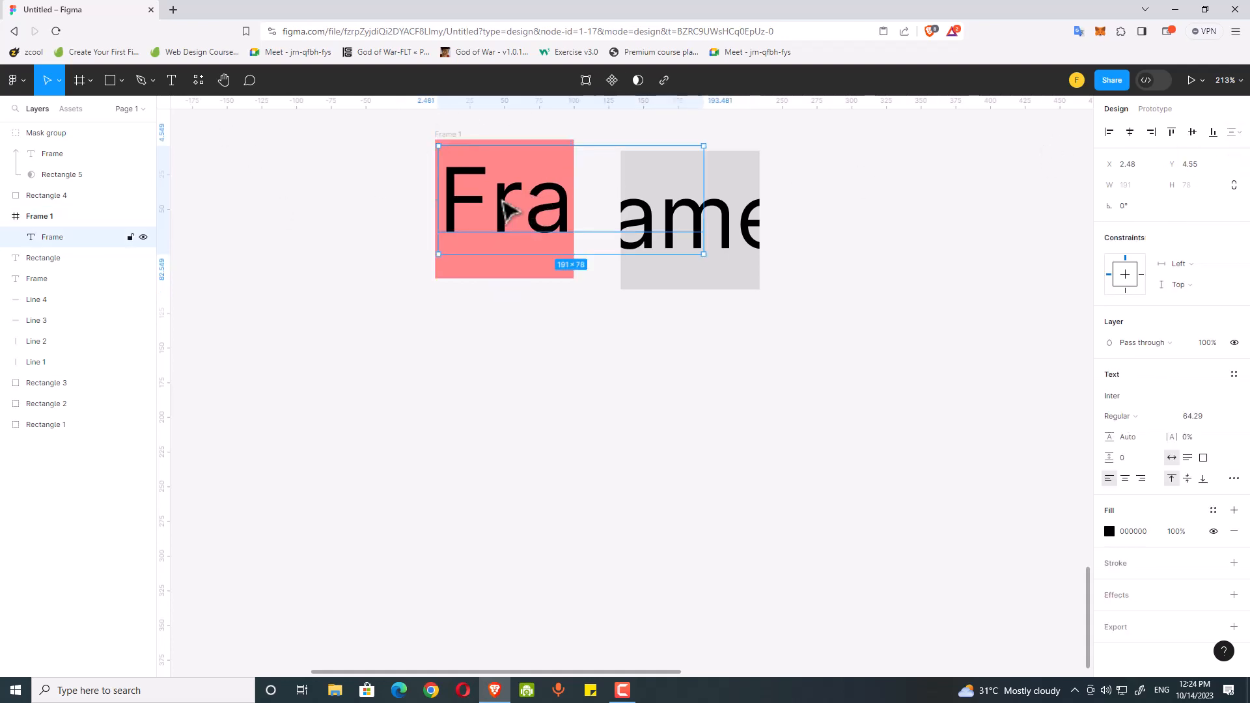
pyautogui.moveTo(512, 202); pyautogui.dragTo(506, 269)
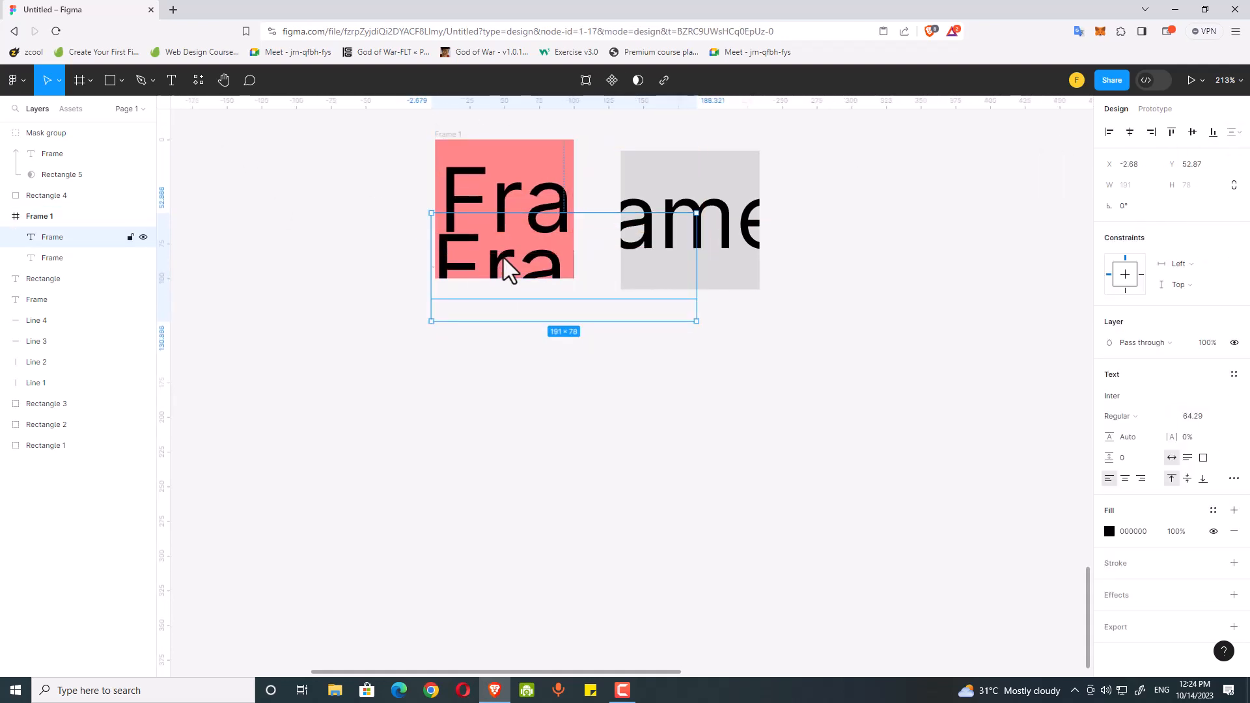
pyautogui.click(497, 126)
pyautogui.click(441, 138)
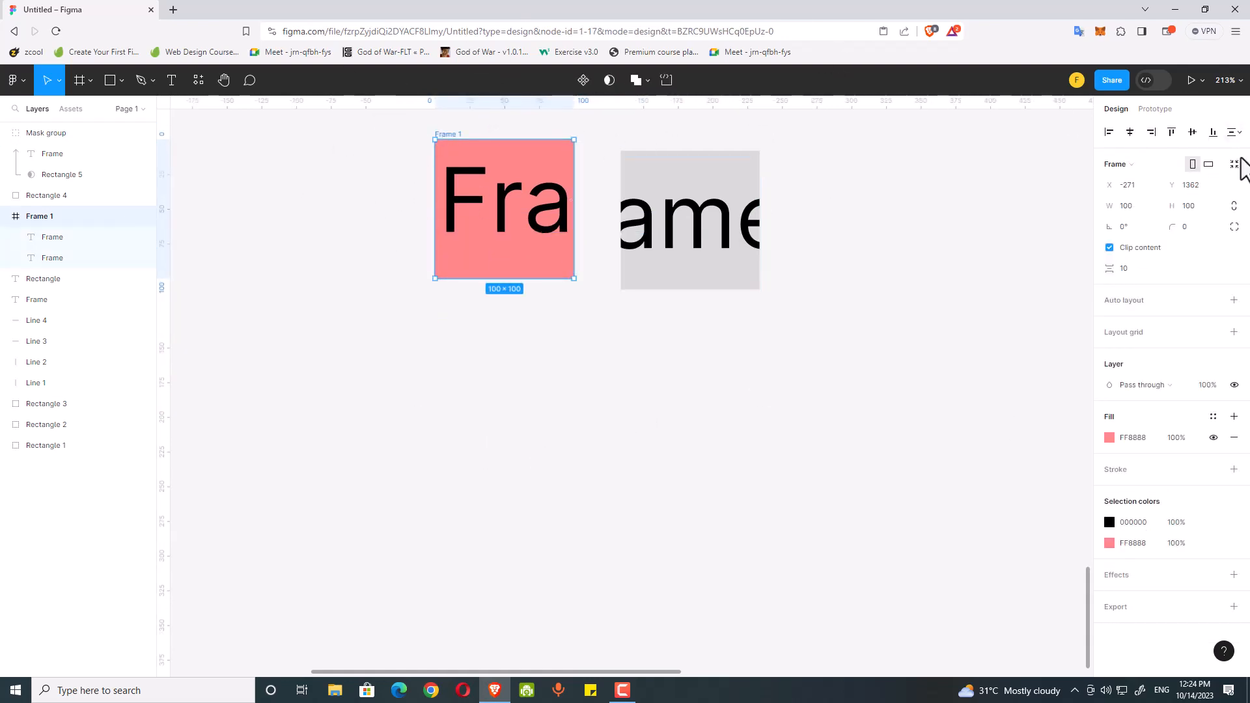
# Resize Frame 1 to fit its two text layers, and move the mask group and gray rectangle clear of it
pyautogui.click(1233, 168)
pyautogui.click(721, 224)
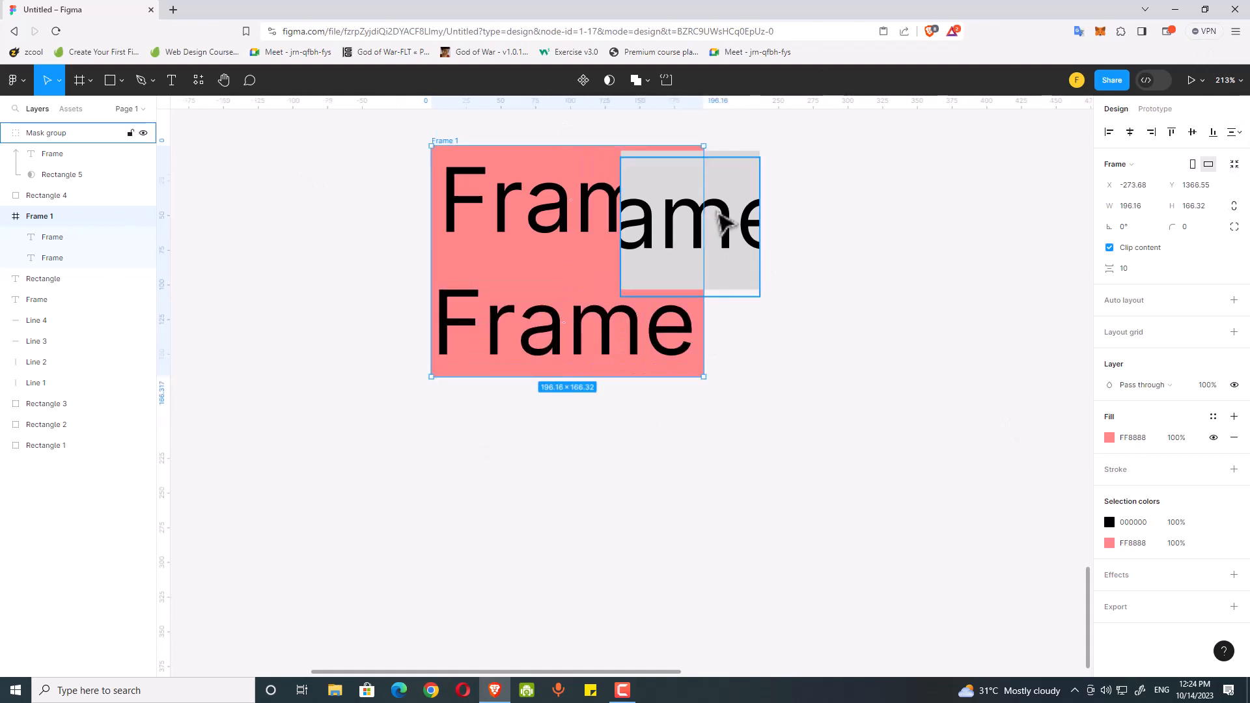
pyautogui.click(733, 143)
pyautogui.click(732, 153)
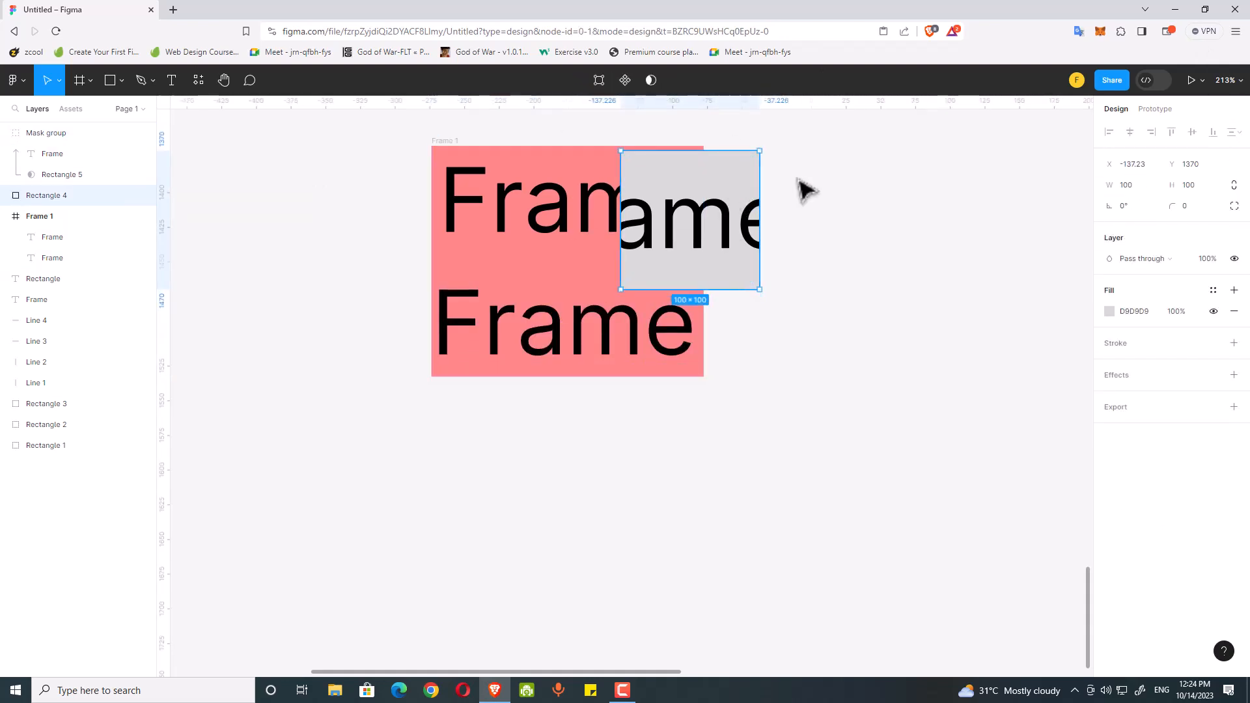
pyautogui.moveTo(798, 182); pyautogui.dragTo(876, 280)
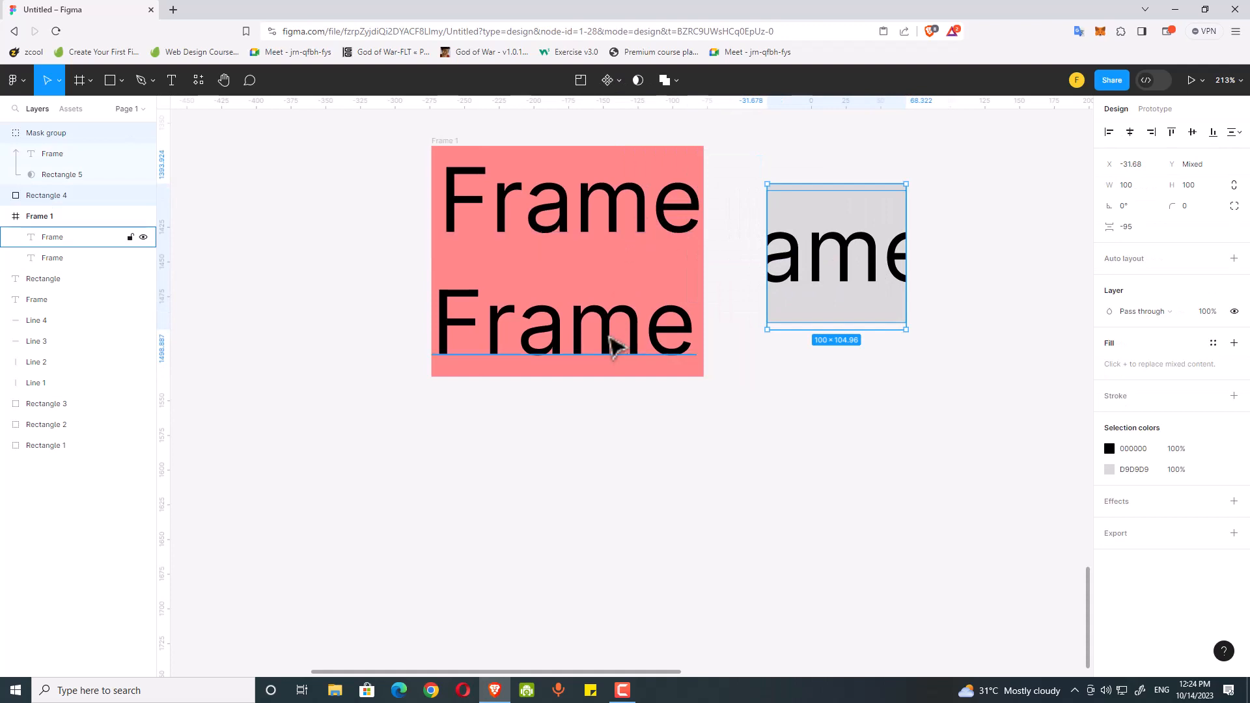
# Undo the moves of the mask group and gray rectangle and the fit-to-content resize of Frame 1
pyautogui.hotkey('ctrl', 'z')
pyautogui.hotkey('ctrl', 'z')
pyautogui.hotkey('ctrl', 'z')
pyautogui.hotkey('ctrl', 'z')
pyautogui.hotkey('ctrl', 'z')
pyautogui.hotkey('ctrl', 'z')
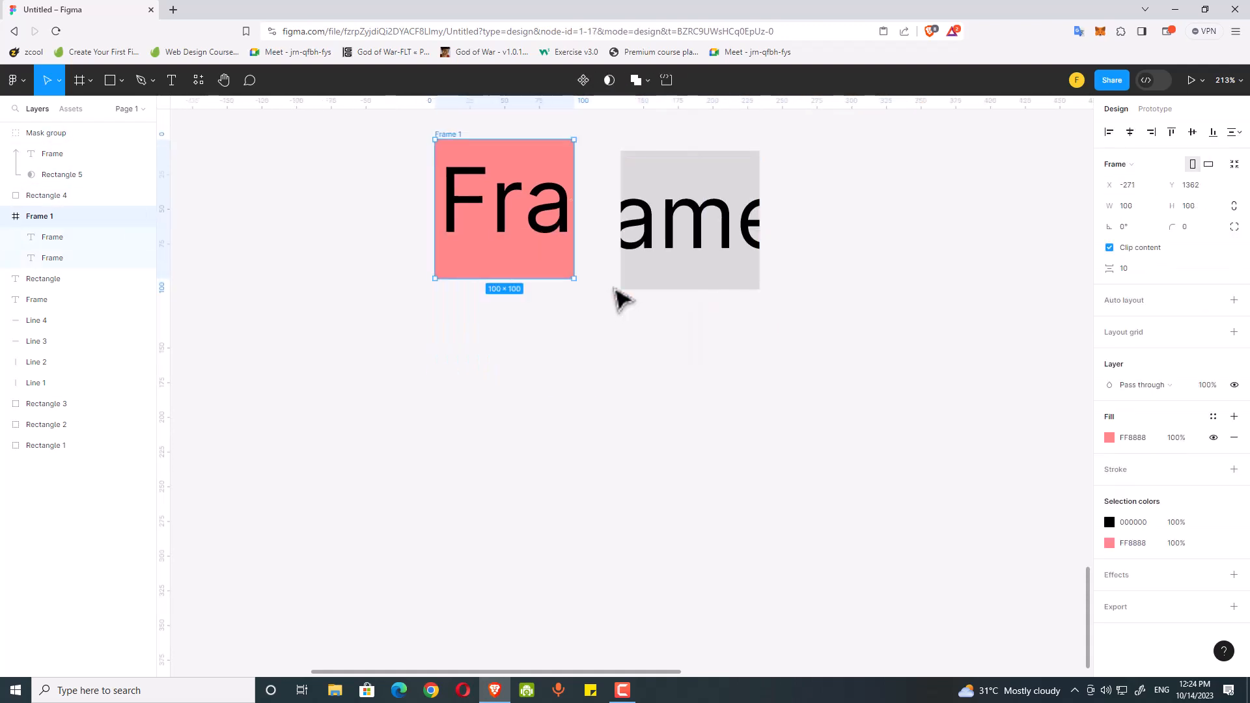
# Move Frame 1 down to open canvas at about X -284, Y 1529
pyautogui.click(503, 224)
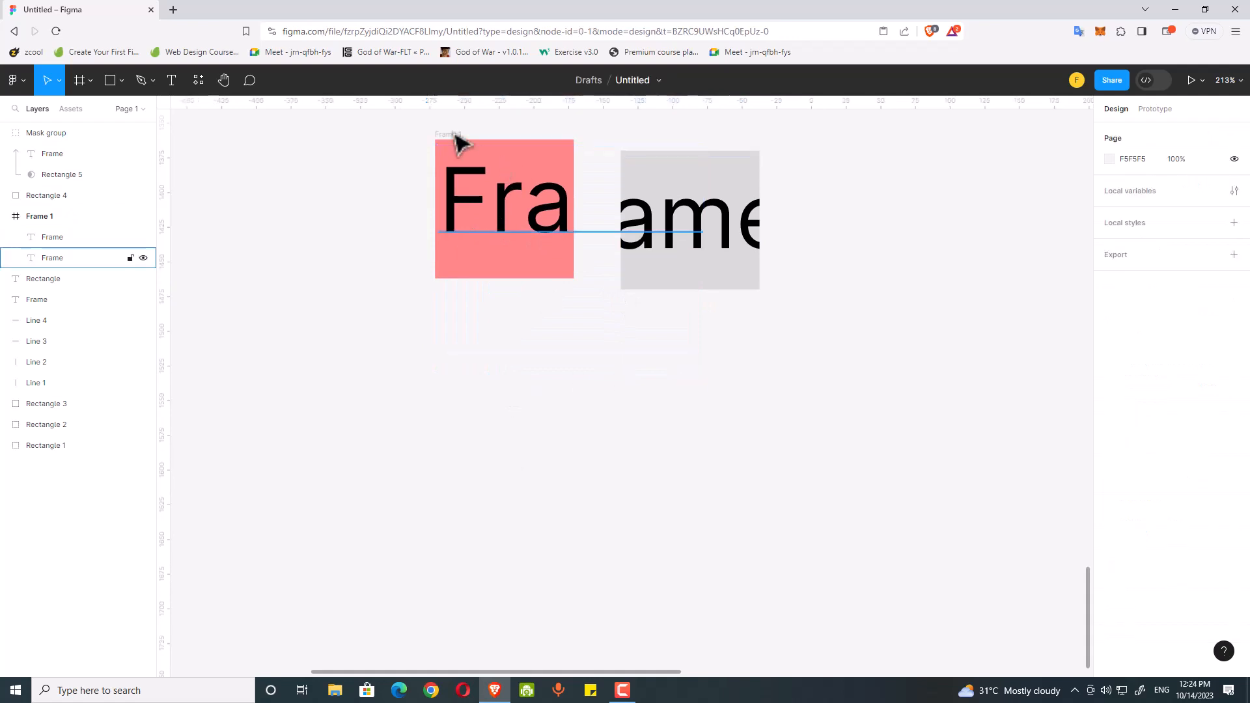
pyautogui.moveTo(455, 137); pyautogui.dragTo(433, 371)
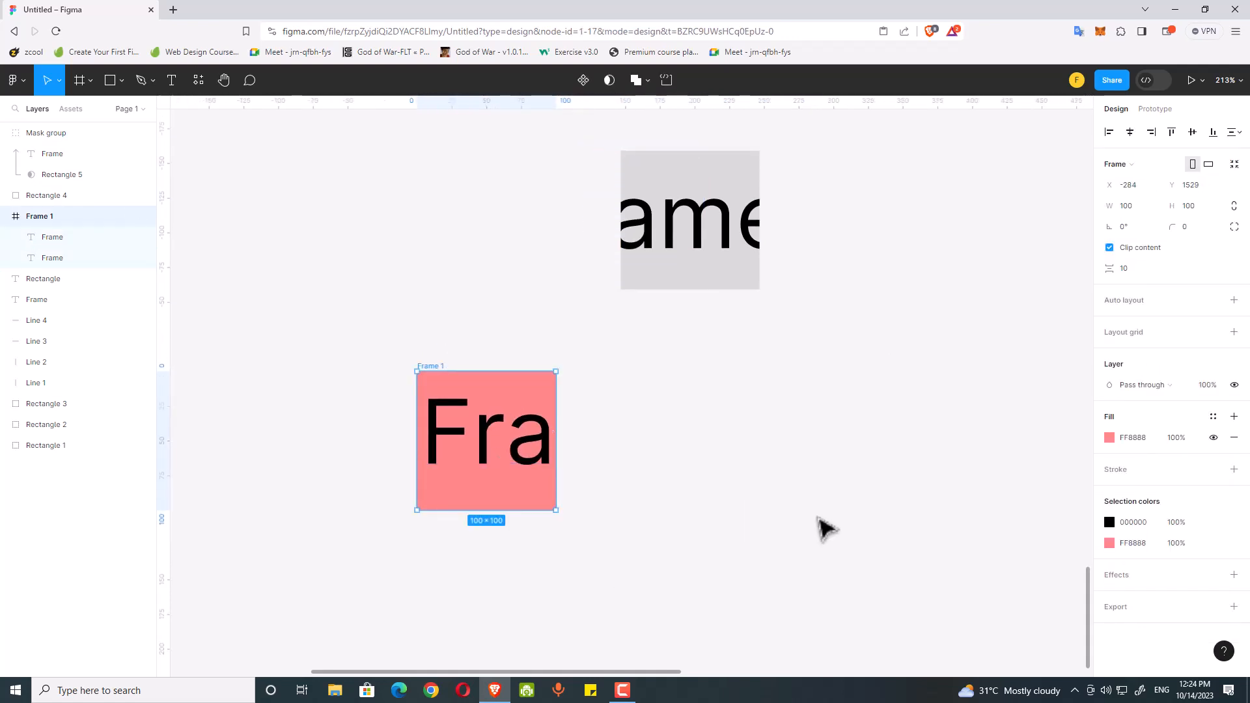
pyautogui.click(801, 357)
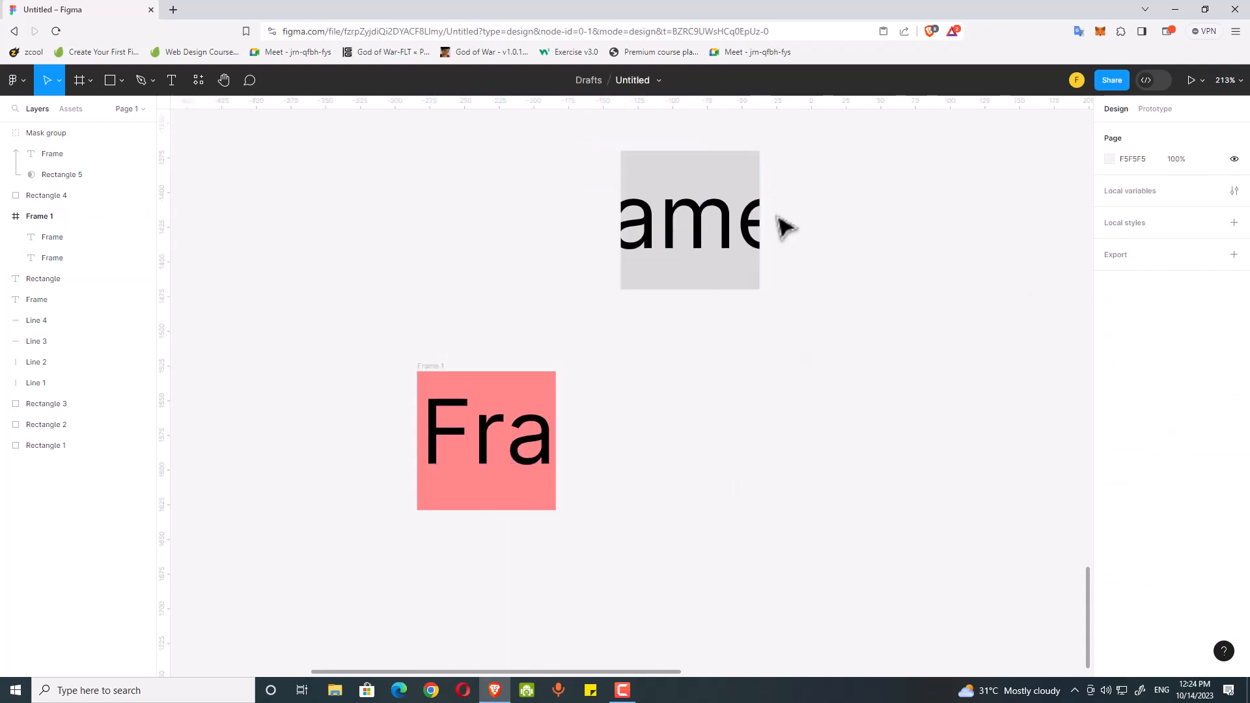
# Place a copy of Frame 1's upper "Frame" text outside the frame, below the masked text
pyautogui.click(760, 250)
pyautogui.click(912, 236)
pyautogui.click(731, 236)
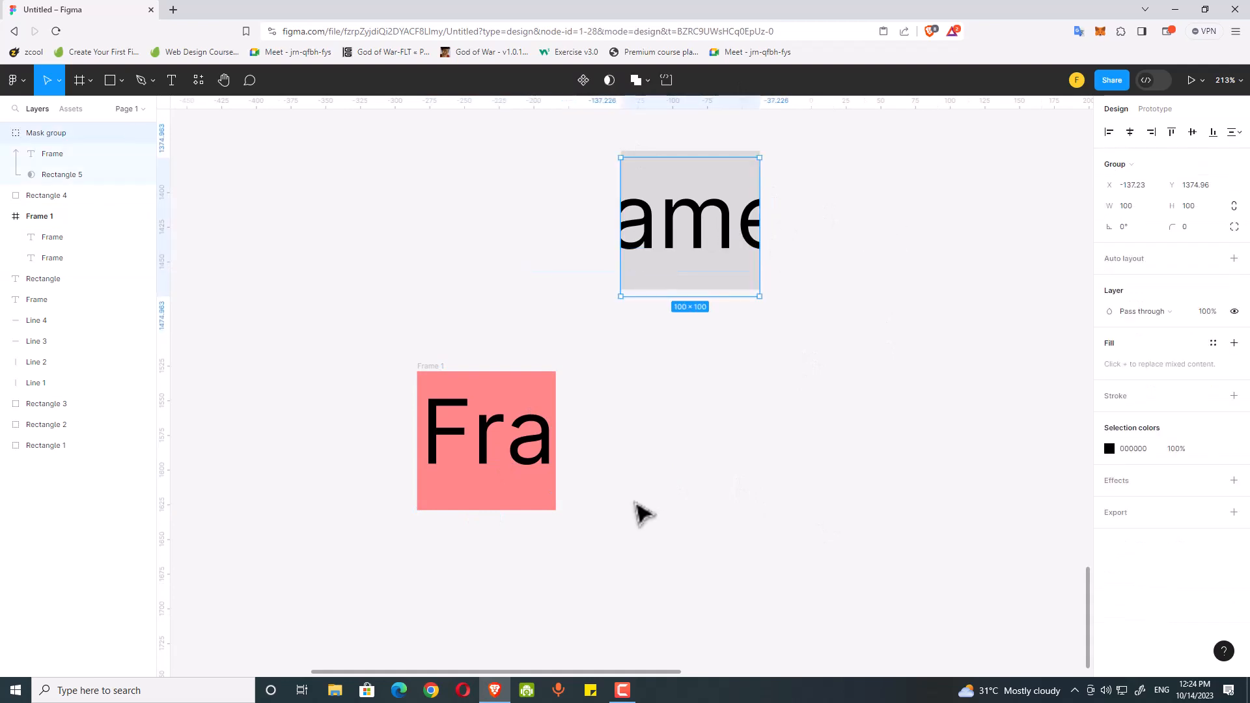
pyautogui.click(531, 457)
pyautogui.doubleClick(534, 459)
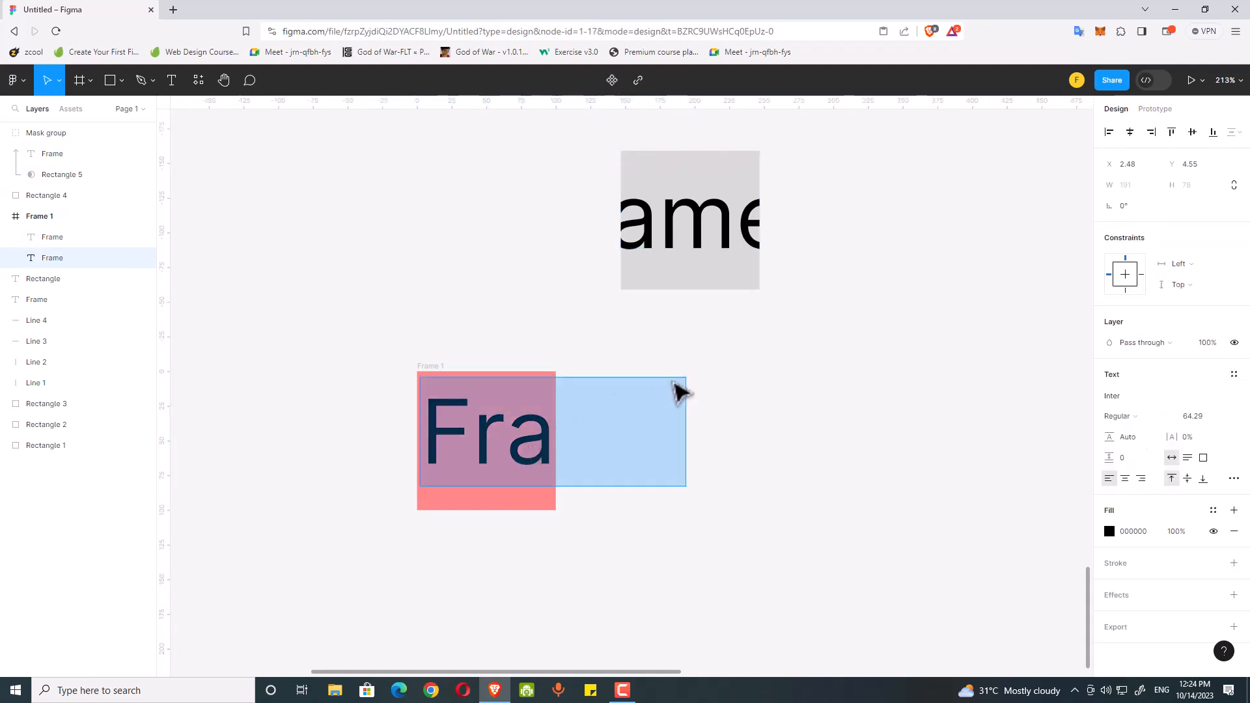
pyautogui.press('Escape')
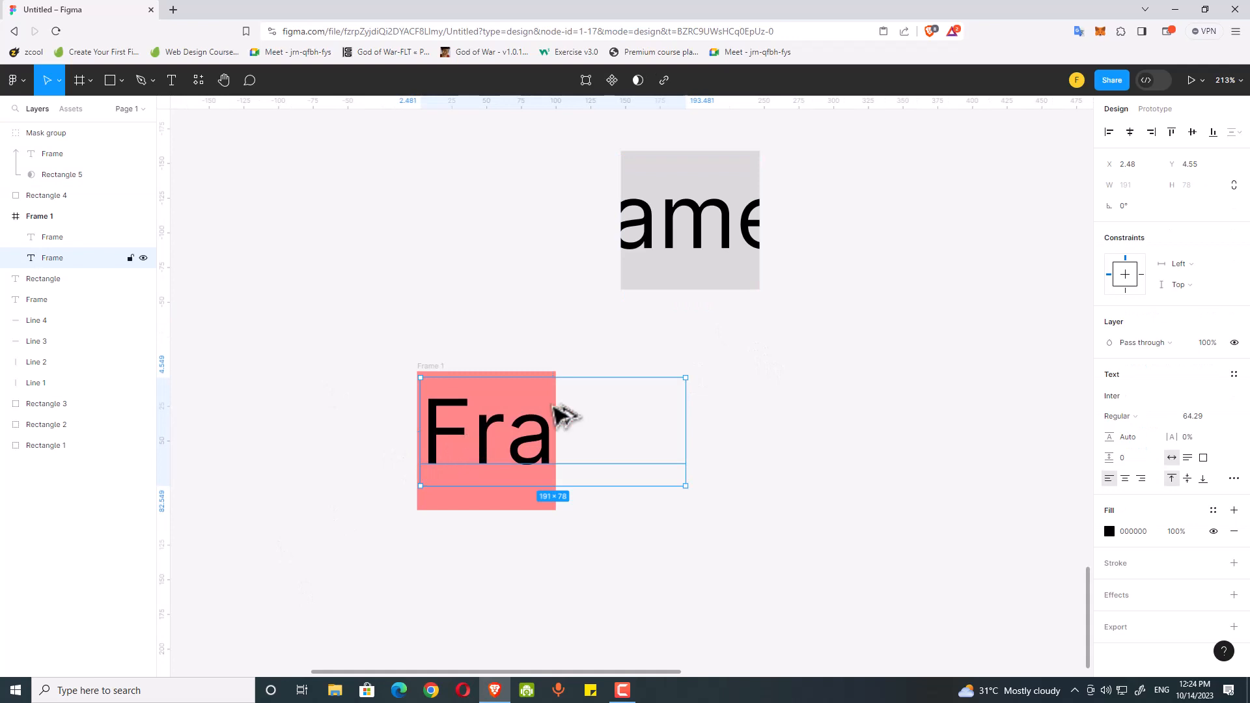
pyautogui.moveTo(558, 416); pyautogui.dragTo(736, 344)
pyautogui.press('Escape')
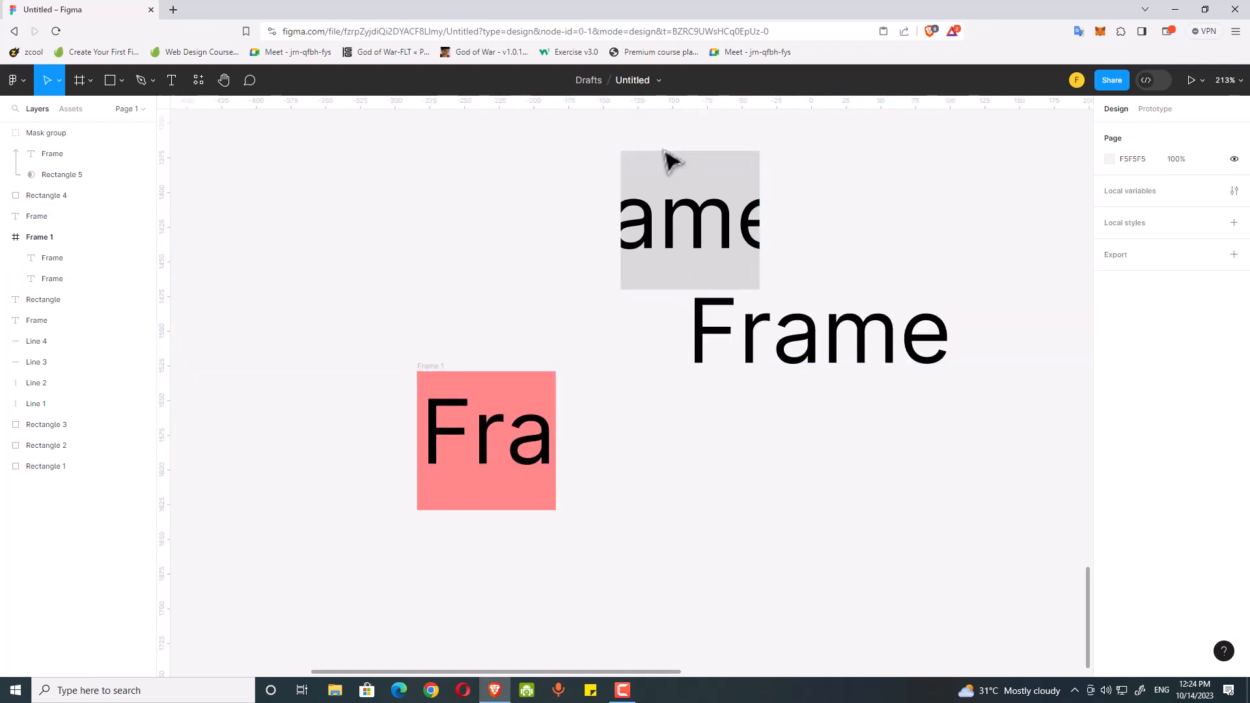
# Move the gray Rectangle 4 over the copied text, enlarge it to about 217 × 220, and send it to the back
pyautogui.moveTo(674, 163); pyautogui.dragTo(748, 289)
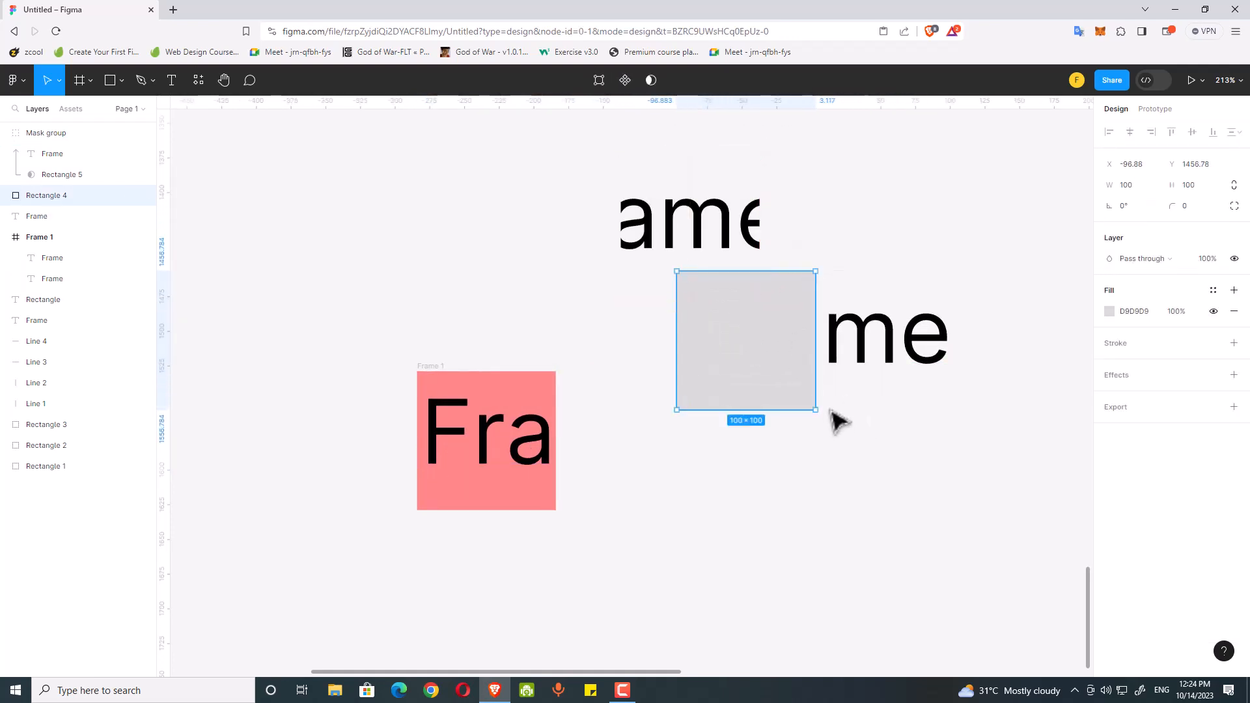
pyautogui.moveTo(814, 409); pyautogui.dragTo(977, 576)
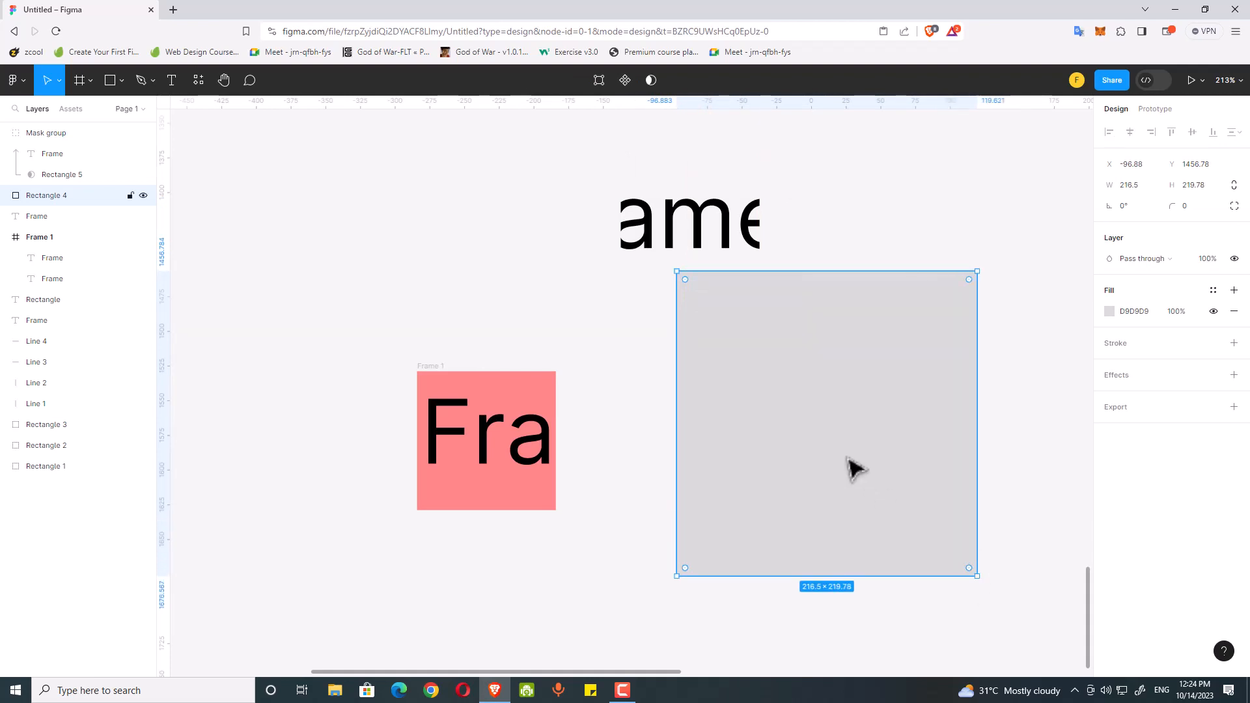
pyautogui.hotkey('ctrl', 'shift', '[')
# Add two more copies of the "Frame" text below the first, letting the last one overhang the gray rectangle's lower-right corner
pyautogui.moveTo(814, 355); pyautogui.dragTo(827, 514)
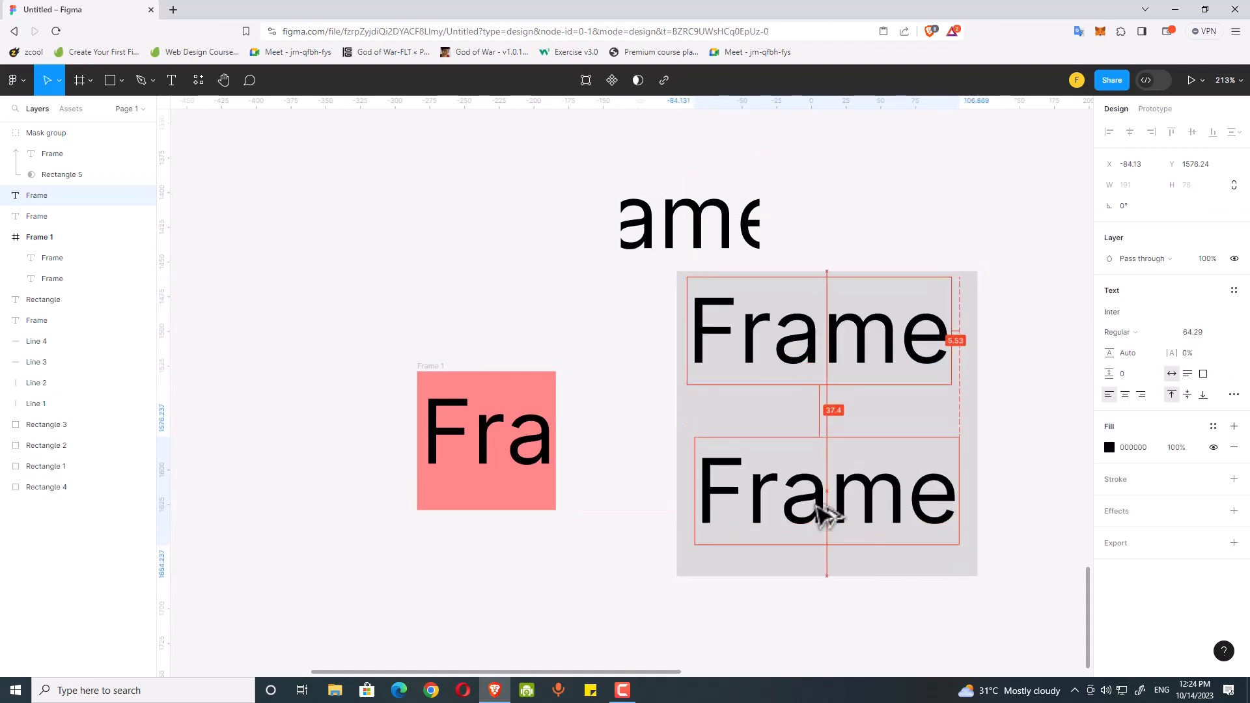
pyautogui.scroll(-2, 788, 499)
pyautogui.moveTo(782, 437); pyautogui.dragTo(861, 539)
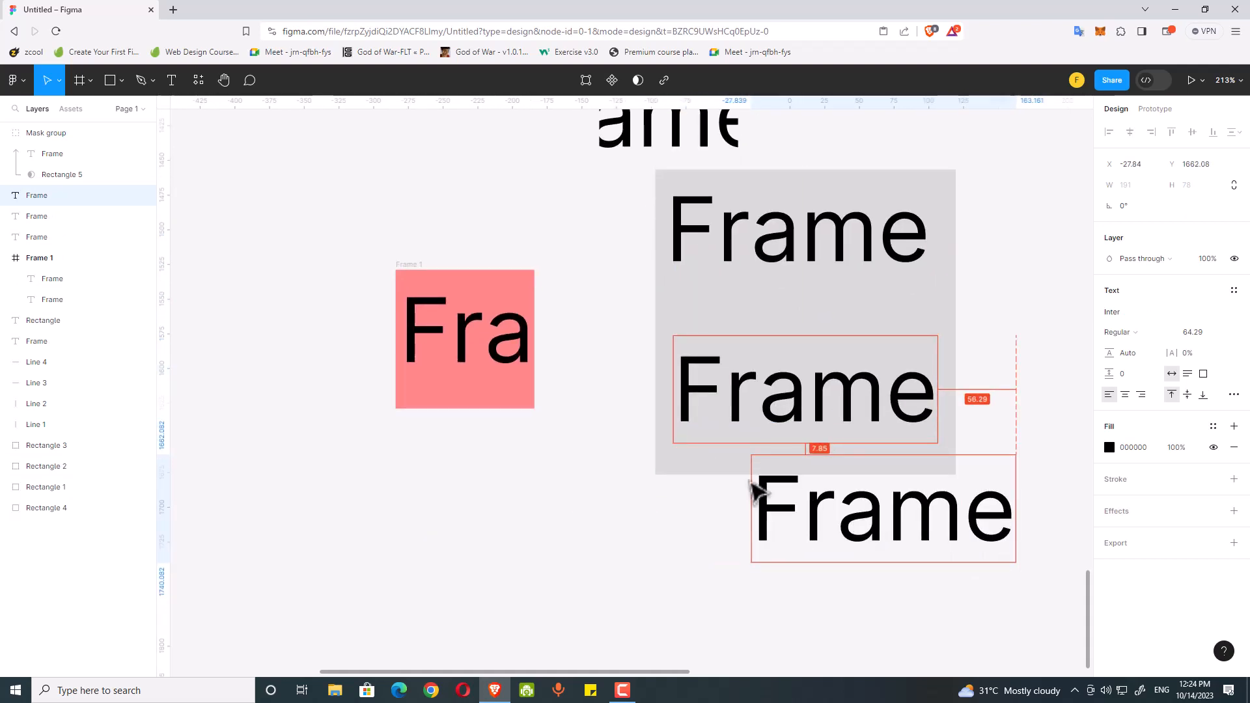
# Manually move and resize the gray rectangle to about 272 wide, extending it vertically to span all three "Frame" texts
pyautogui.click(755, 449)
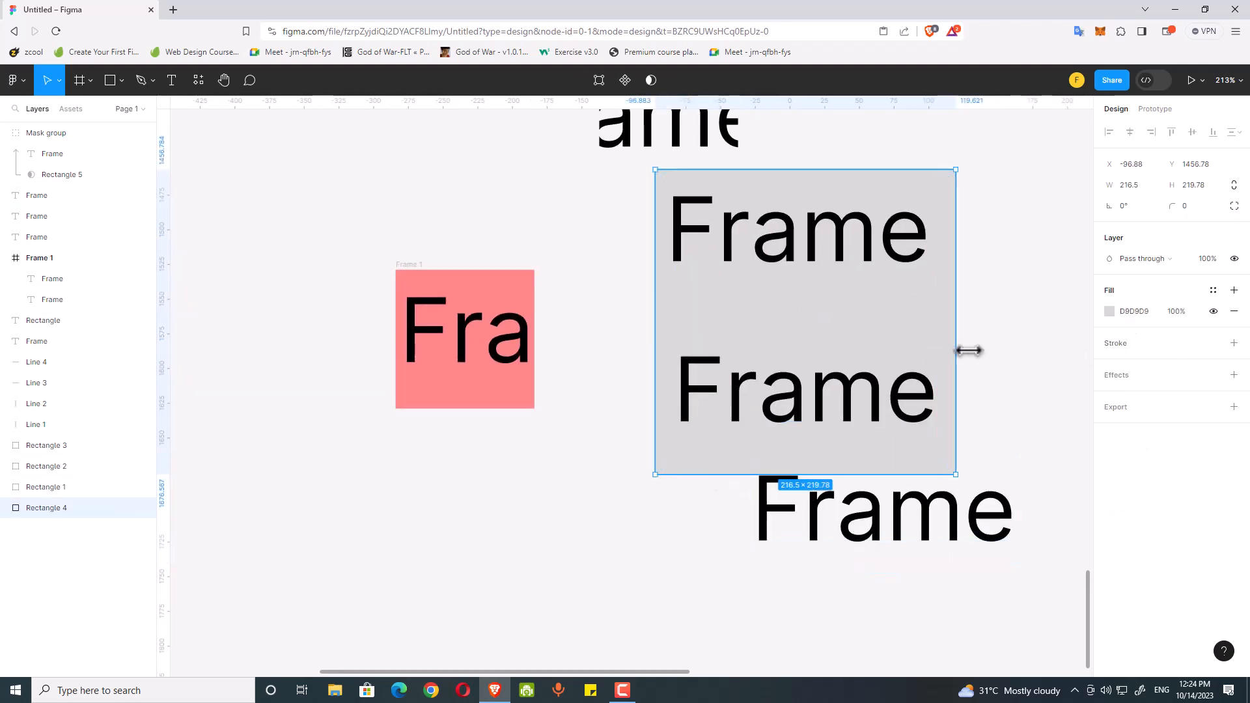
pyautogui.moveTo(968, 350); pyautogui.dragTo(1006, 554)
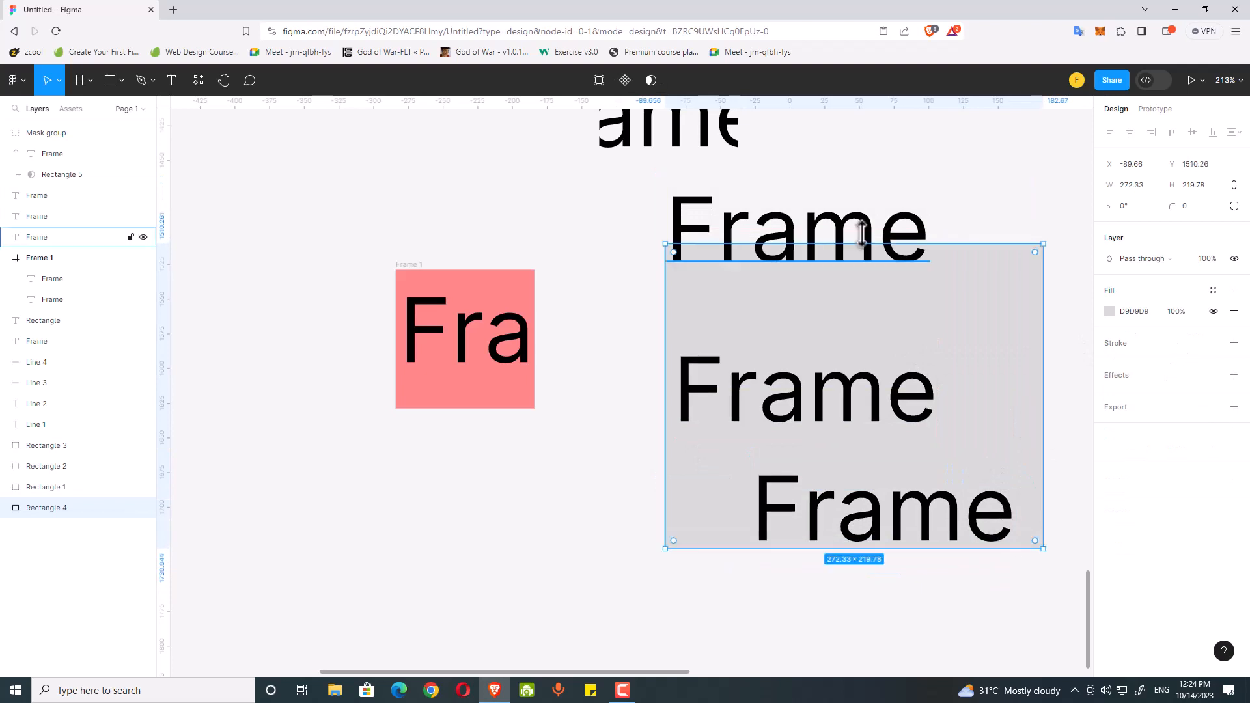
pyautogui.moveTo(990, 242); pyautogui.dragTo(983, 185)
pyautogui.click(622, 190)
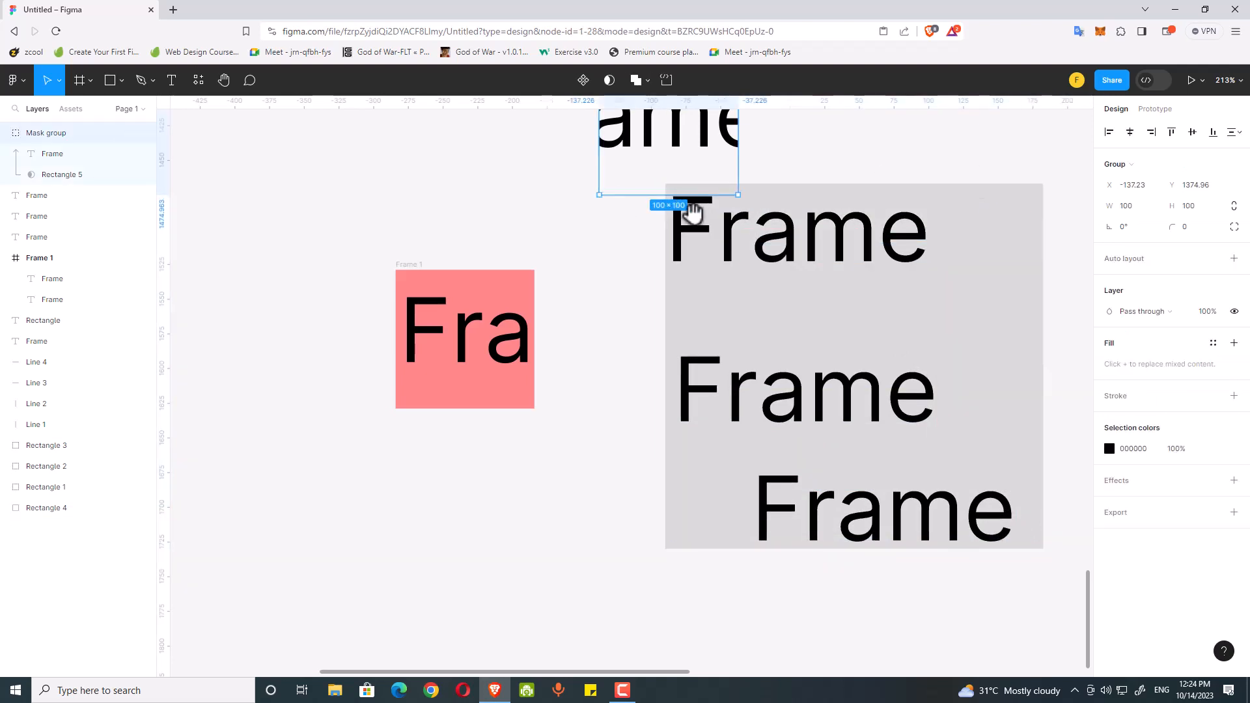
pyautogui.click(921, 123)
pyautogui.scroll(3, 866, 271)
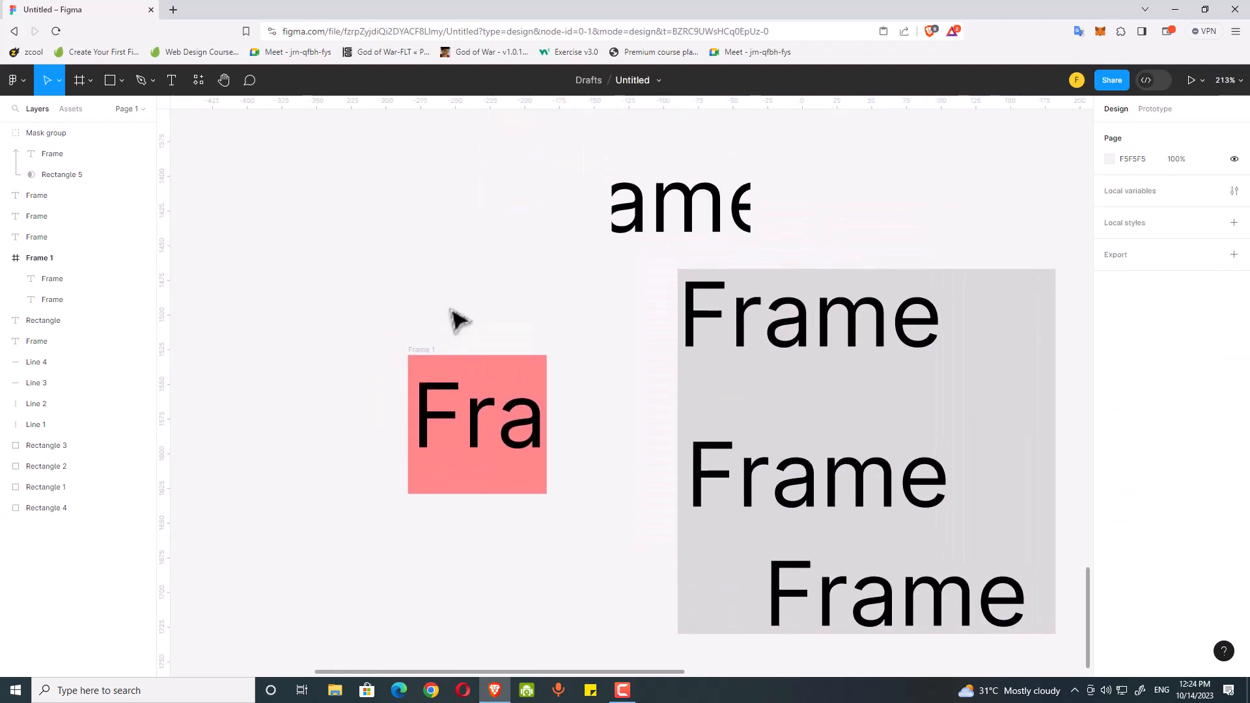
# Resize Frame 1 to fit its contents and move it to about X -387, Y 1500
pyautogui.scroll(-3, 459, 319)
pyautogui.hscroll(-2, 521, 273)
pyautogui.click(494, 244)
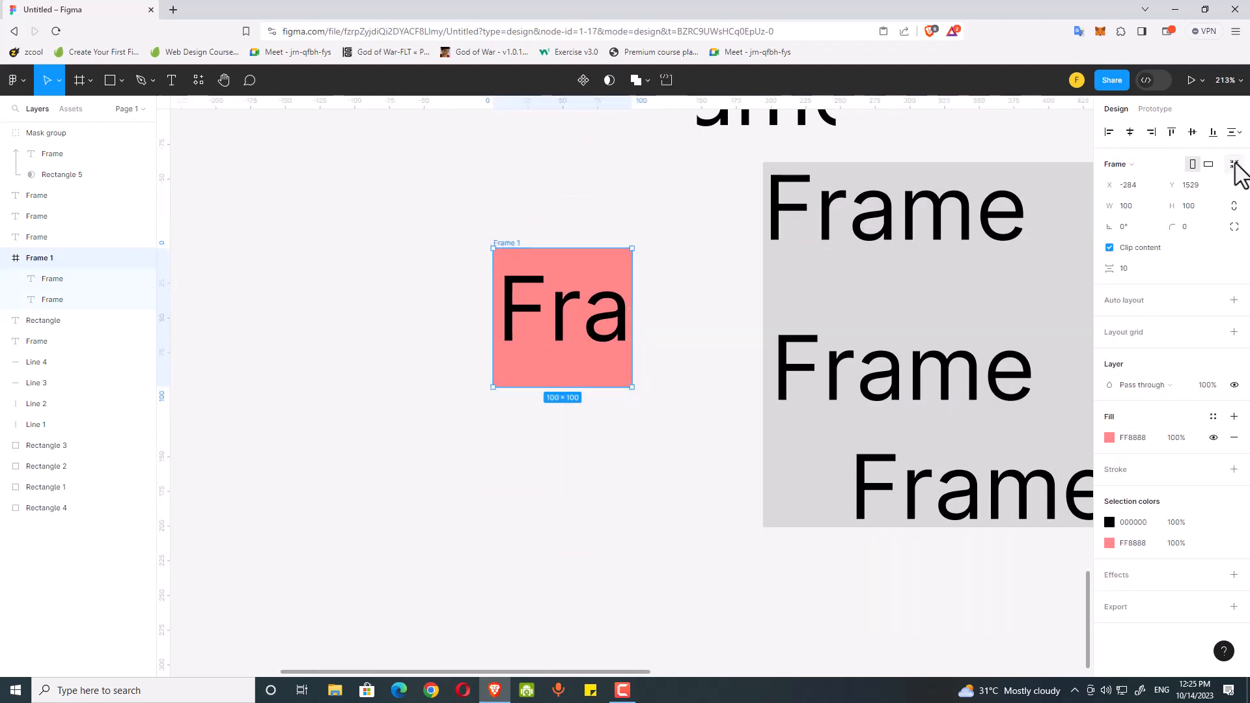
pyautogui.click(1234, 164)
pyautogui.moveTo(511, 248); pyautogui.dragTo(373, 202)
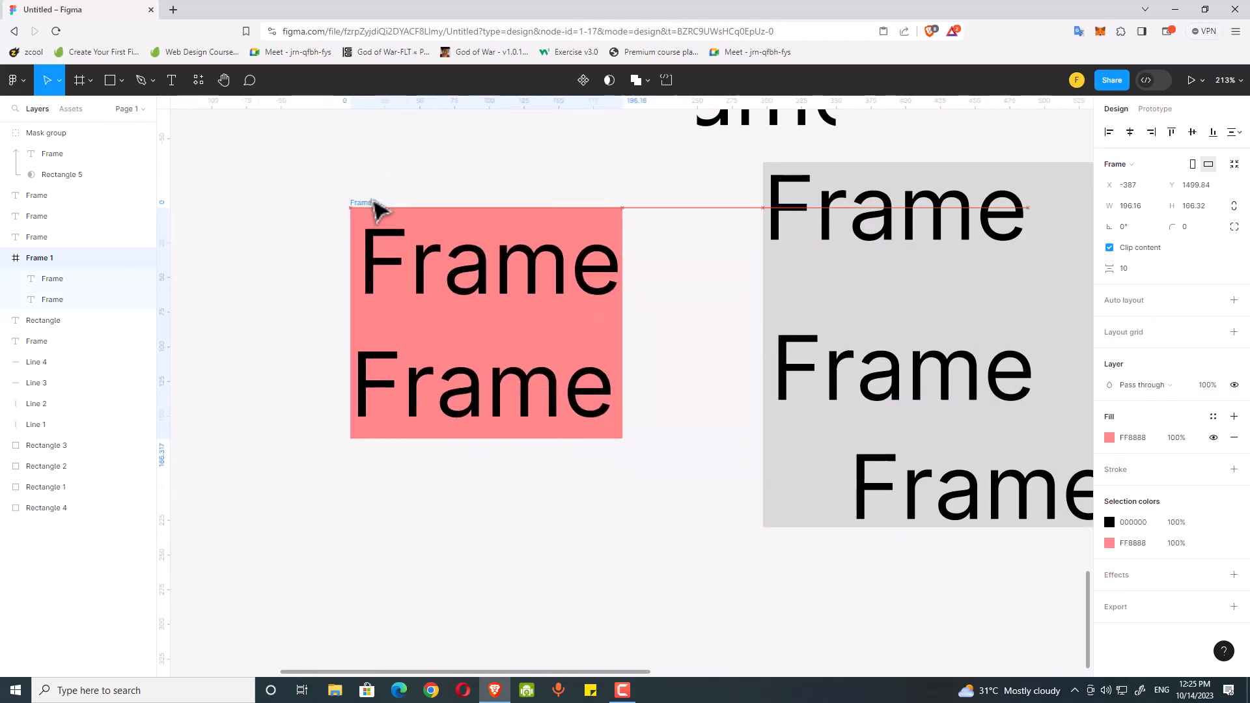
pyautogui.click(509, 173)
# Examine the upper text in the fitted Frame 1 and the frame's own auto layout and layout grid properties
pyautogui.scroll(1, 505, 174)
pyautogui.click(565, 263)
pyautogui.hscroll(2, 619, 260)
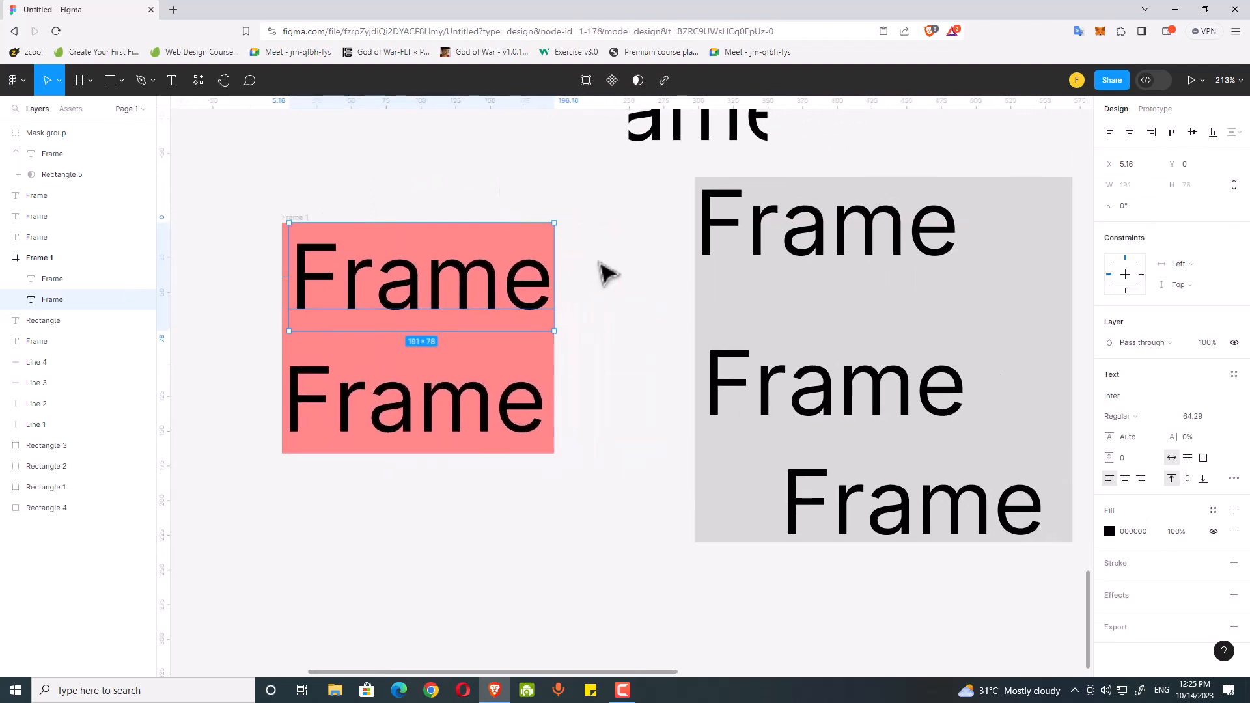
pyautogui.scroll(-1, 609, 293)
pyautogui.scroll(2, 586, 228)
pyautogui.click(309, 222)
pyautogui.click(309, 225)
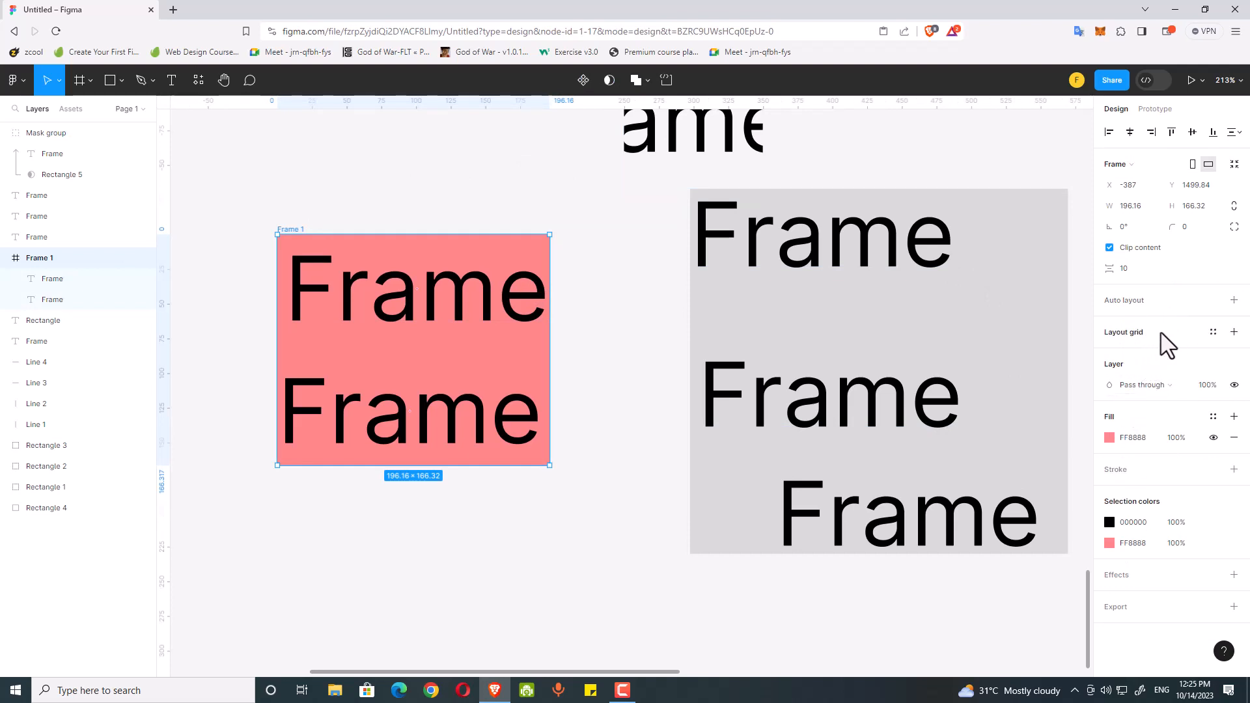
pyautogui.click(401, 209)
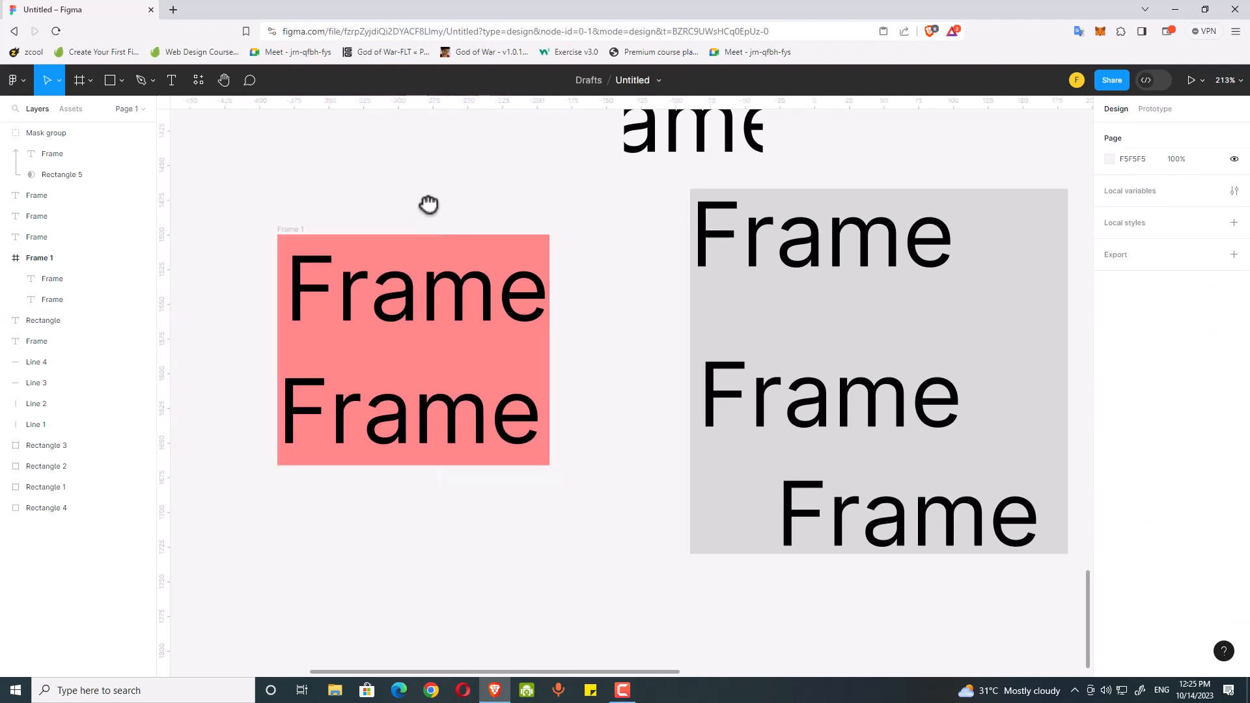
# Move Frame 1 farther from the gray rectangle, to about X -441, Y 1493
pyautogui.moveTo(430, 204); pyautogui.dragTo(463, 186)
pyautogui.click(421, 311)
pyautogui.moveTo(425, 291); pyautogui.dragTo(430, 322)
pyautogui.moveTo(443, 207); pyautogui.dragTo(358, 211)
pyautogui.click(420, 183)
pyautogui.hscroll(3, 469, 229)
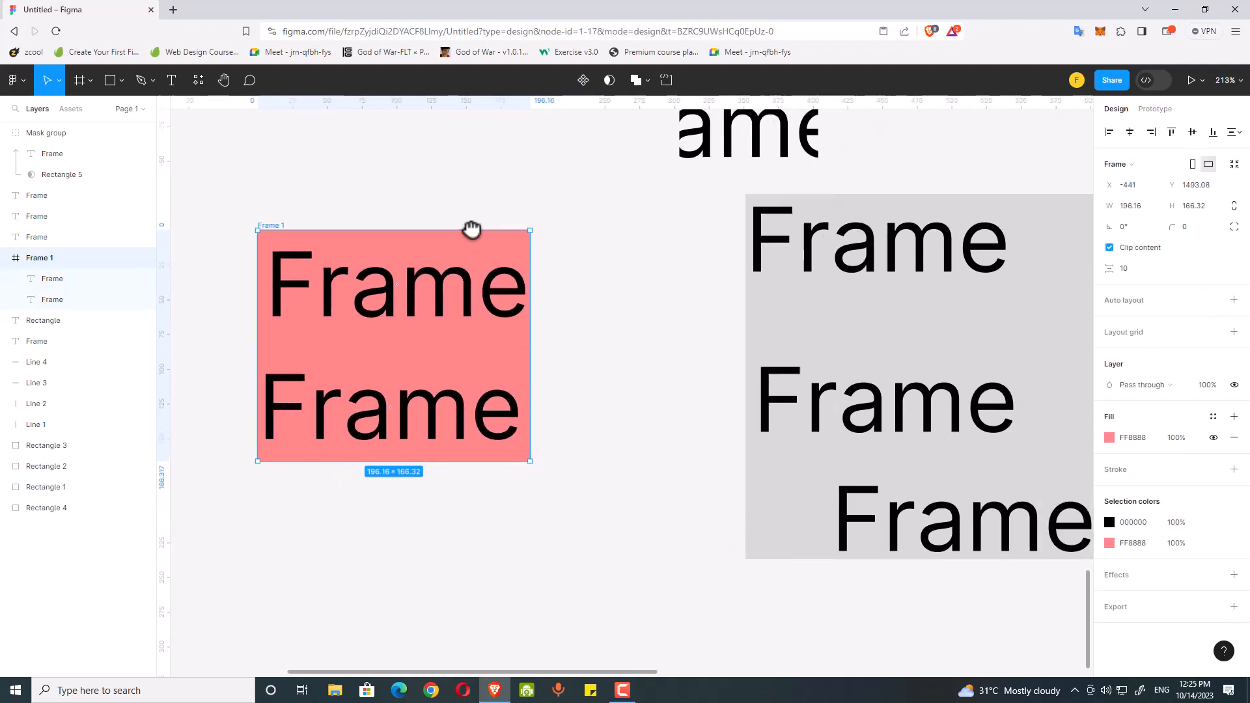
# Delete both "Frame" text layers inside Frame 1
pyautogui.scroll(1, 511, 231)
pyautogui.hscroll(-4, 480, 329)
pyautogui.click(480, 334)
pyautogui.press('Delete')
pyautogui.click(455, 468)
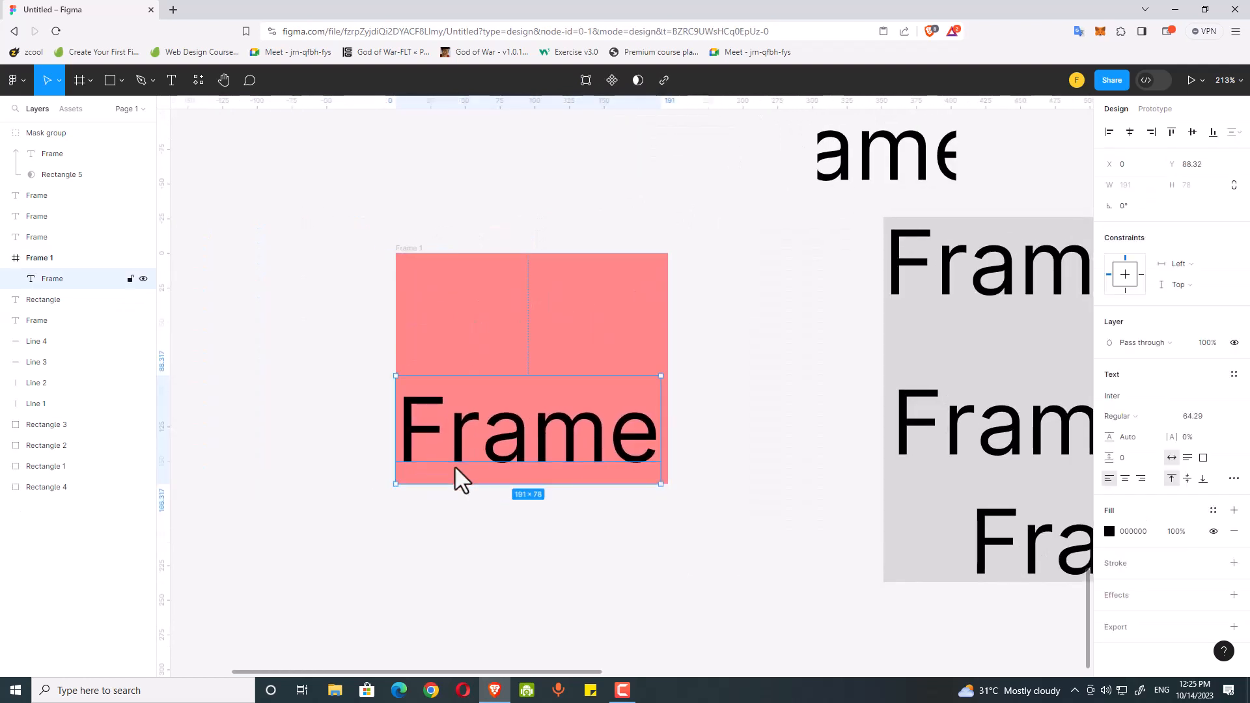
pyautogui.press('Delete')
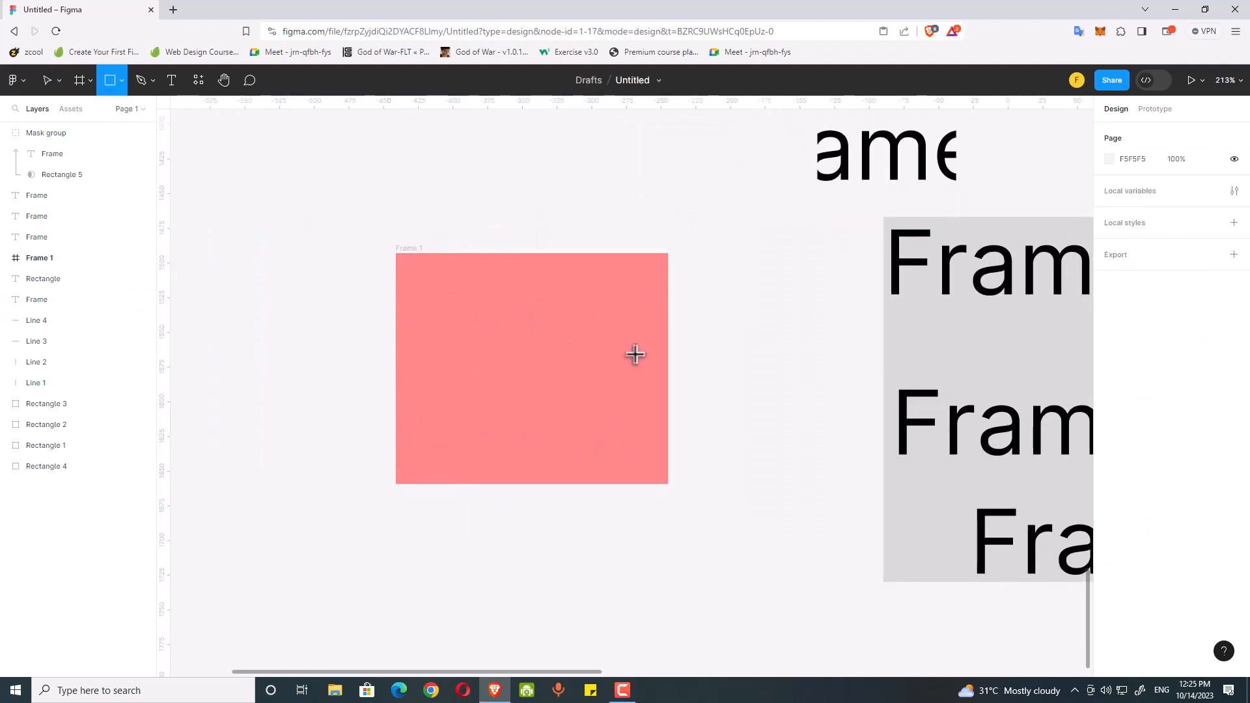
# Draw a square about 38 × 38 inside Frame 1 and place it at the frame's center
pyautogui.moveTo(543, 304)
pyautogui.mouseDown()
pyautogui.moveTo(596, 358)
pyautogui.moveTo(608, 432)
pyautogui.moveTo(535, 372)
pyautogui.moveTo(536, 326)
pyautogui.moveTo(502, 310)
pyautogui.mouseUp()
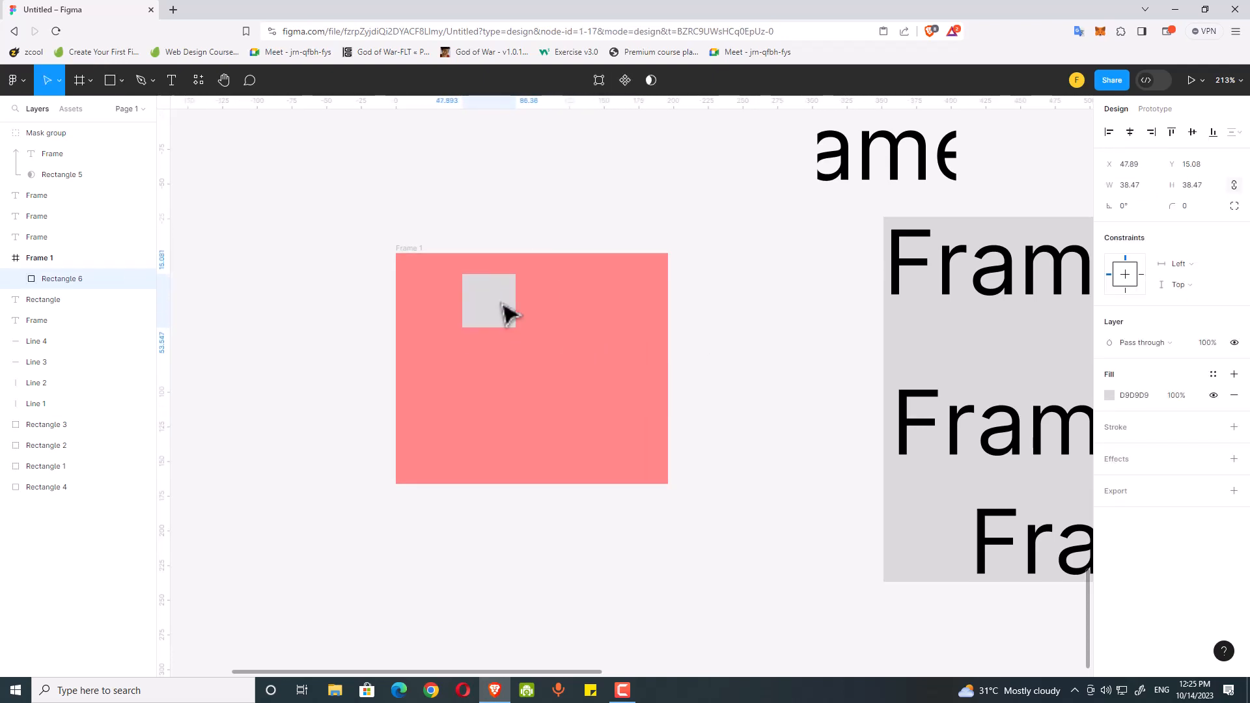
pyautogui.click(562, 213)
pyautogui.click(488, 325)
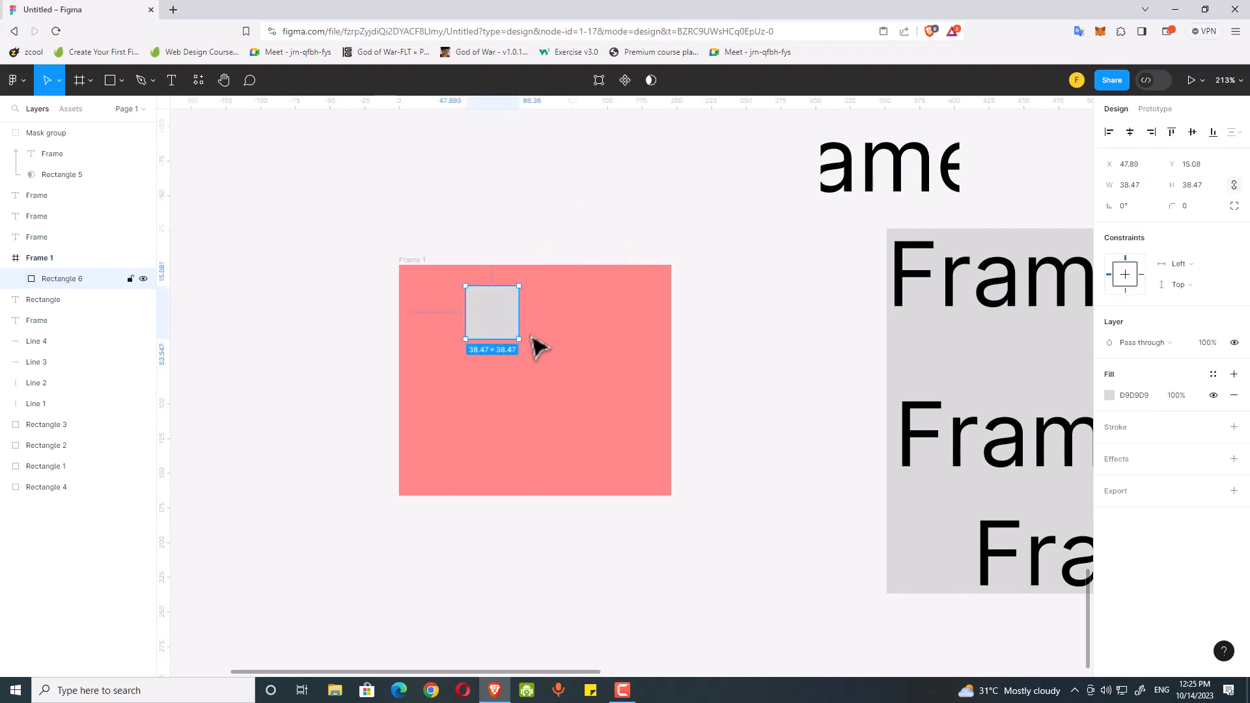
pyautogui.moveTo(513, 308); pyautogui.dragTo(535, 342)
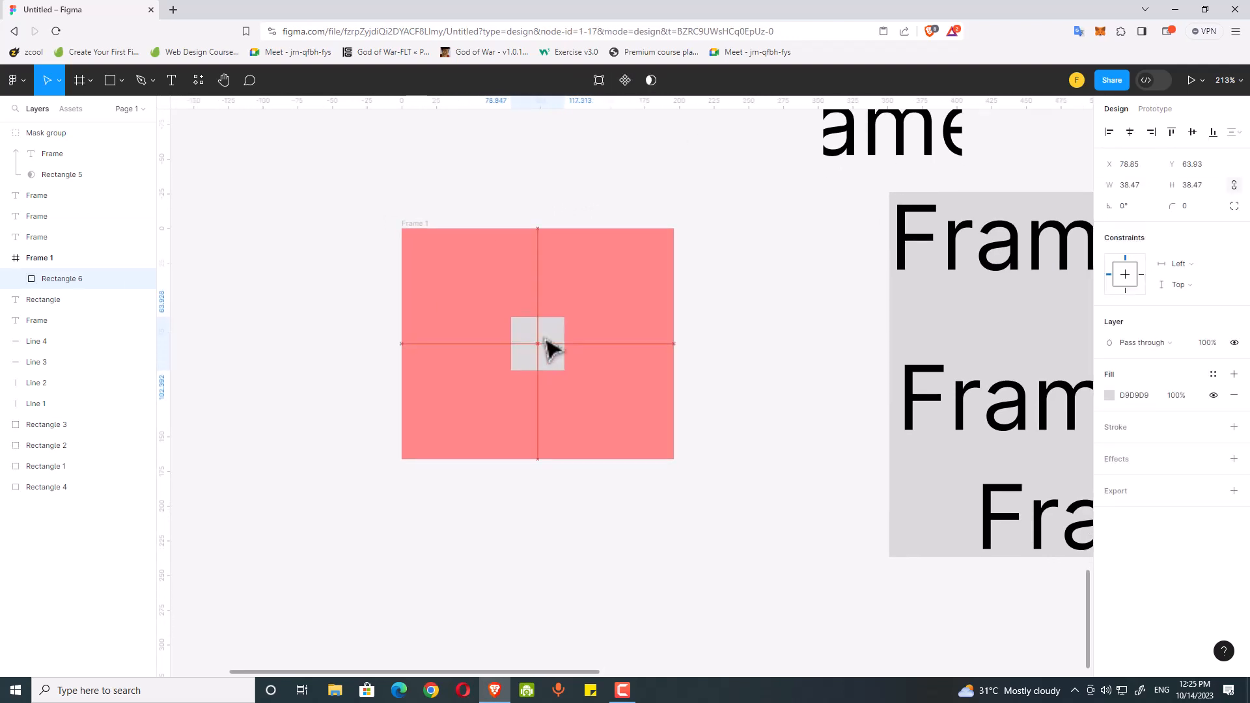
# Set the small square's horizontal and vertical constraints in Frame 1 to Center
pyautogui.moveTo(638, 266); pyautogui.dragTo(541, 236)
pyautogui.click(319, 190)
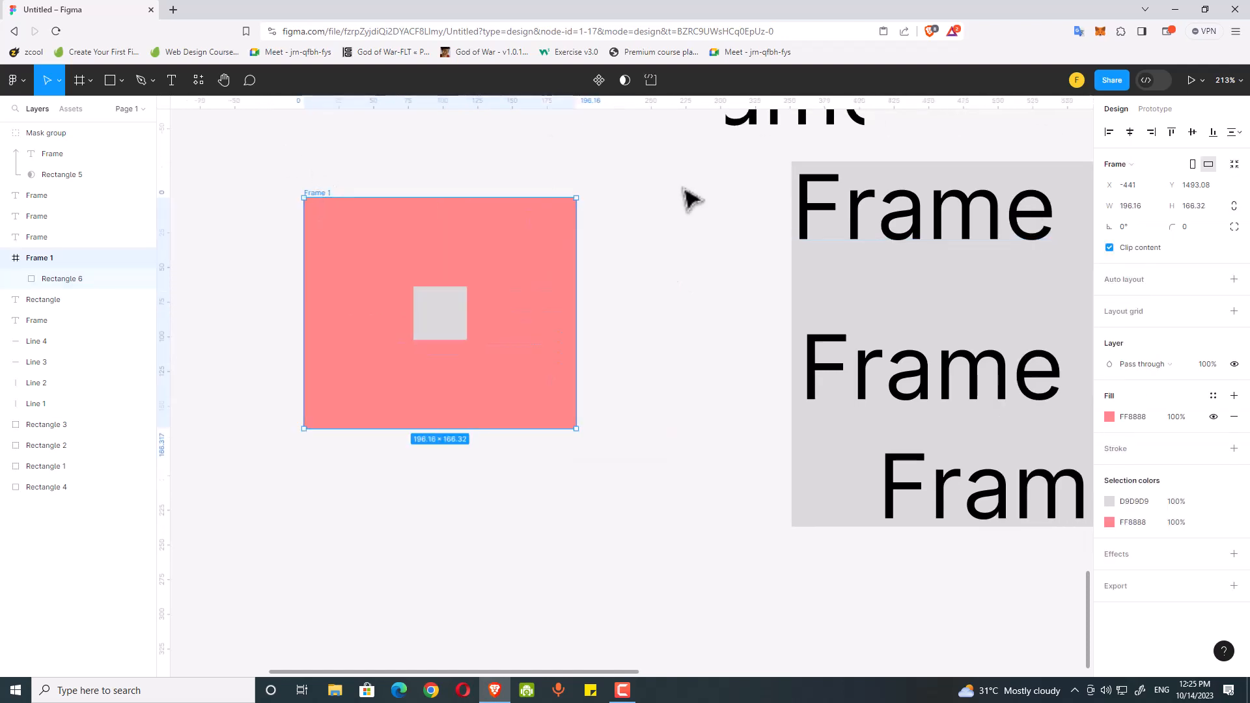
pyautogui.click(616, 297)
pyautogui.moveTo(863, 344); pyautogui.dragTo(975, 362)
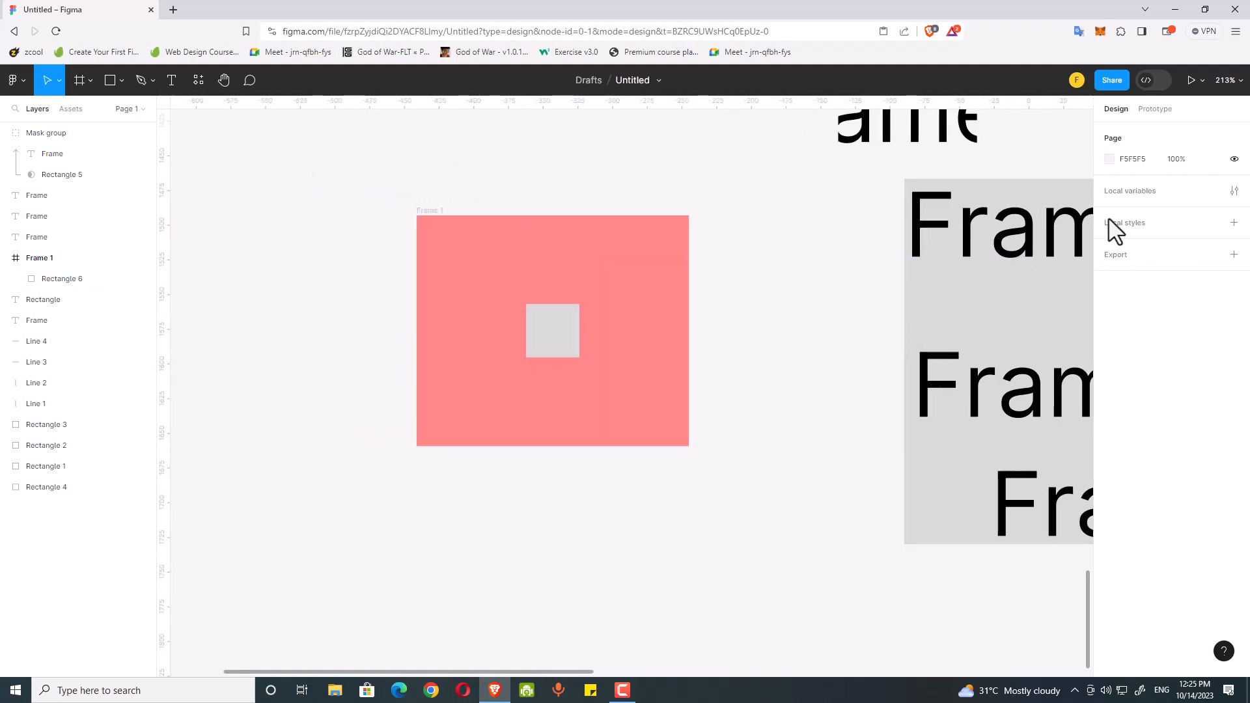
pyautogui.moveTo(793, 287); pyautogui.dragTo(682, 275)
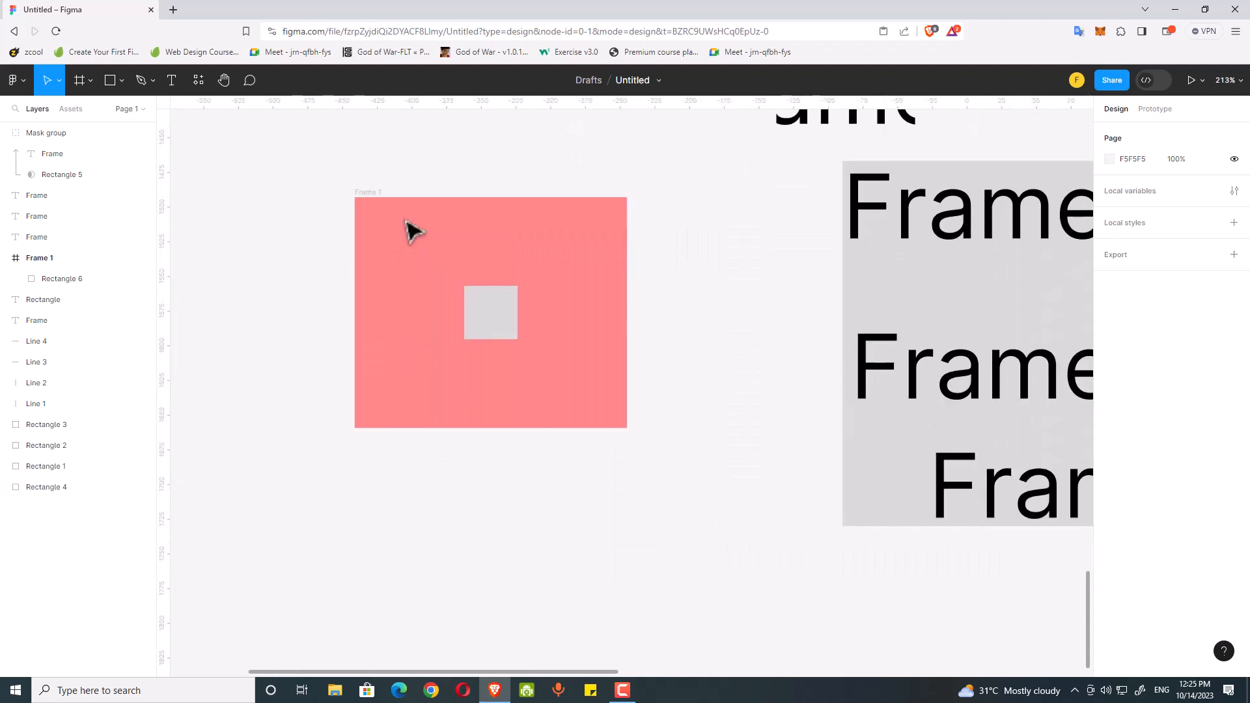
pyautogui.click(357, 189)
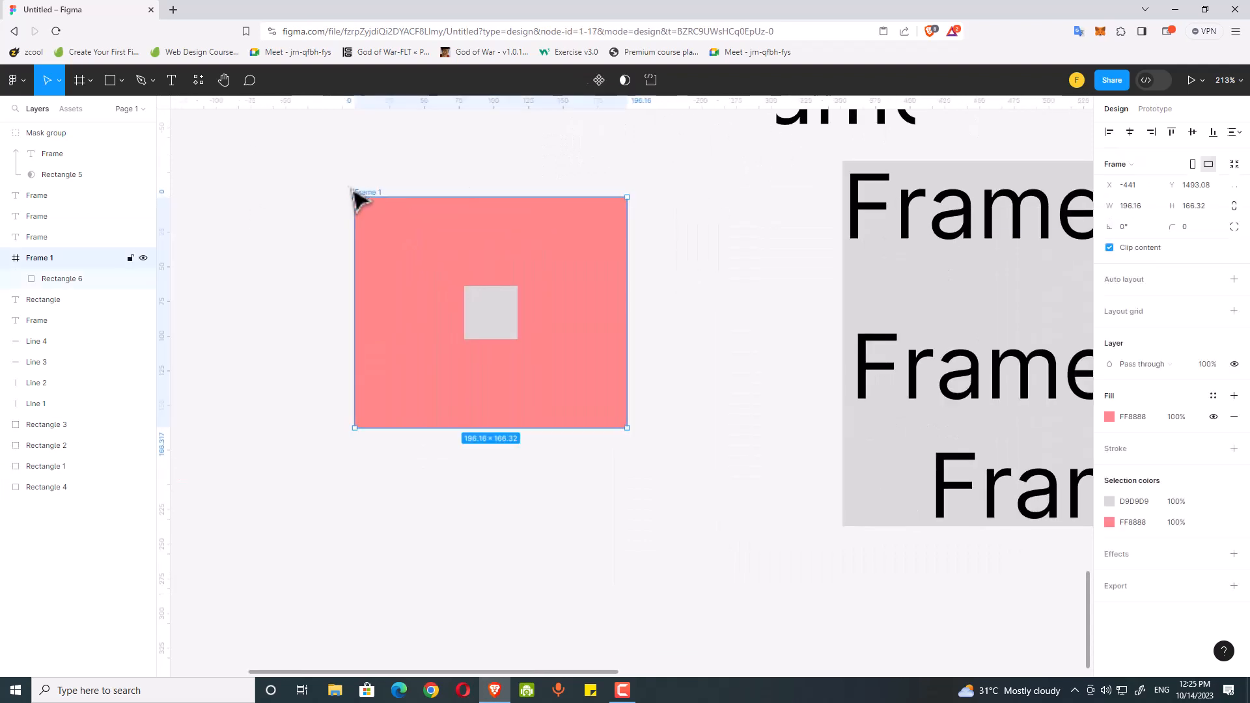
pyautogui.click(511, 313)
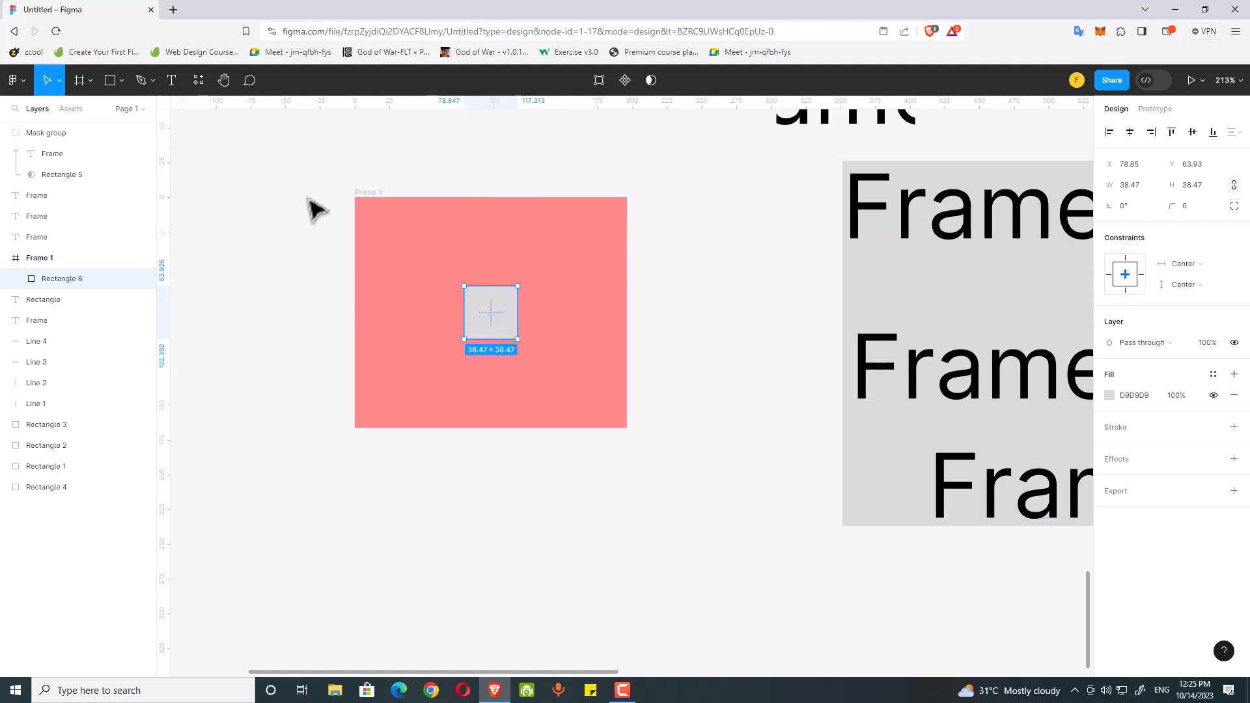
# Try stretching Frame 1 downward to test the centered square's constraints, and undo the resize
pyautogui.click(364, 193)
pyautogui.moveTo(628, 439); pyautogui.dragTo(622, 615)
pyautogui.hotkey('ctrl', 'z')
pyautogui.click(671, 226)
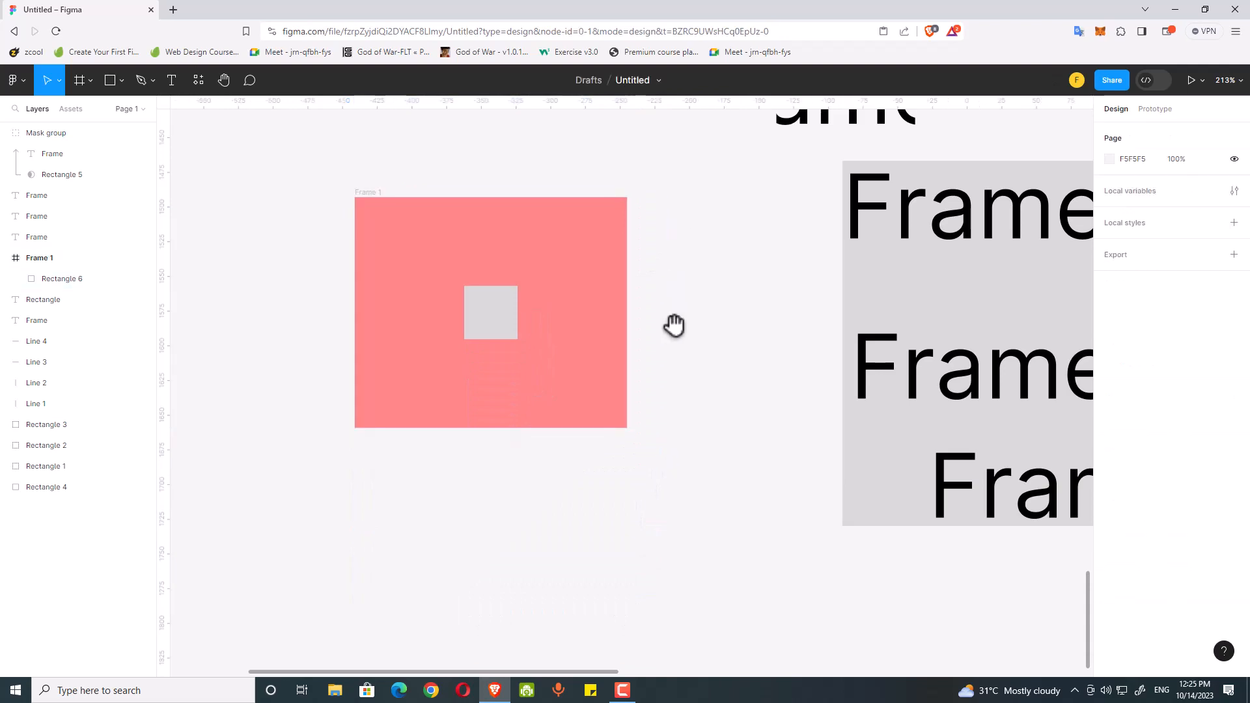
# Delete the three "Frame" text layers lying on the large gray rectangle
pyautogui.moveTo(673, 327); pyautogui.dragTo(377, 343)
pyautogui.click(724, 250)
pyautogui.press('Delete')
pyautogui.click(697, 410)
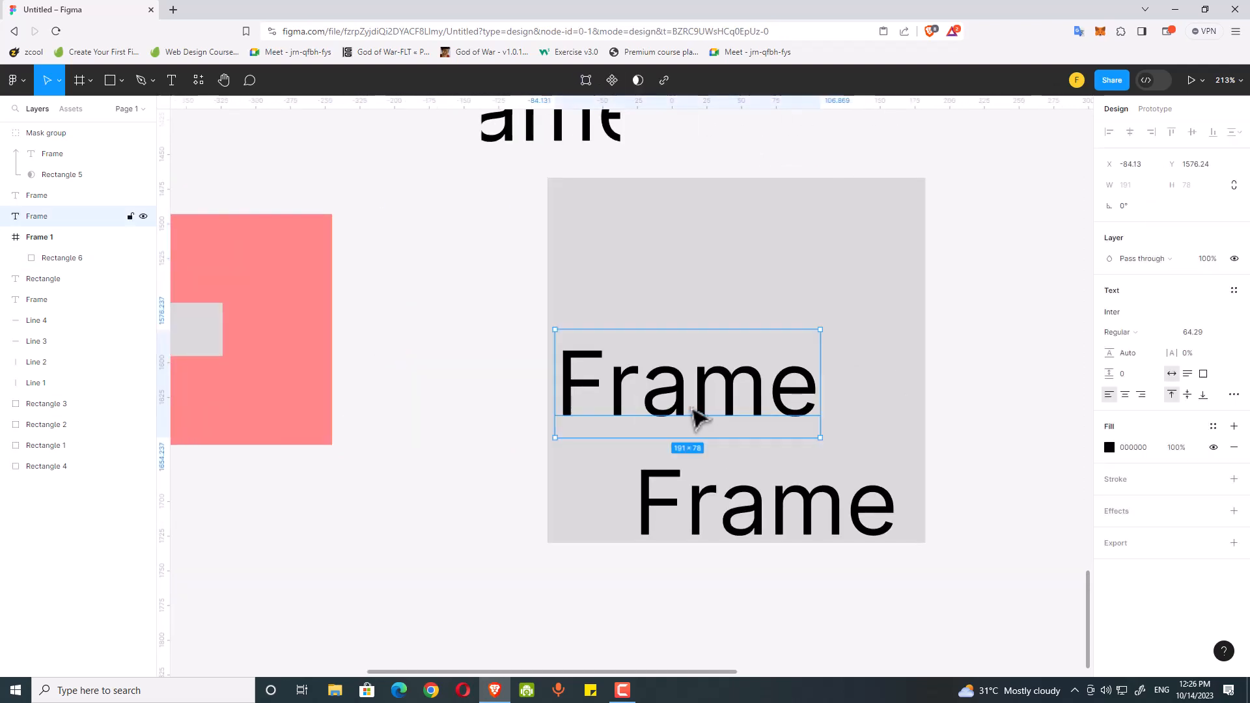
pyautogui.press('Delete')
pyautogui.click(695, 515)
pyautogui.press('Delete')
# Copy Frame 1's small square onto the large gray rectangle and fill the copy with red F02222
pyautogui.hscroll(-3, 477, 262)
pyautogui.click(365, 334)
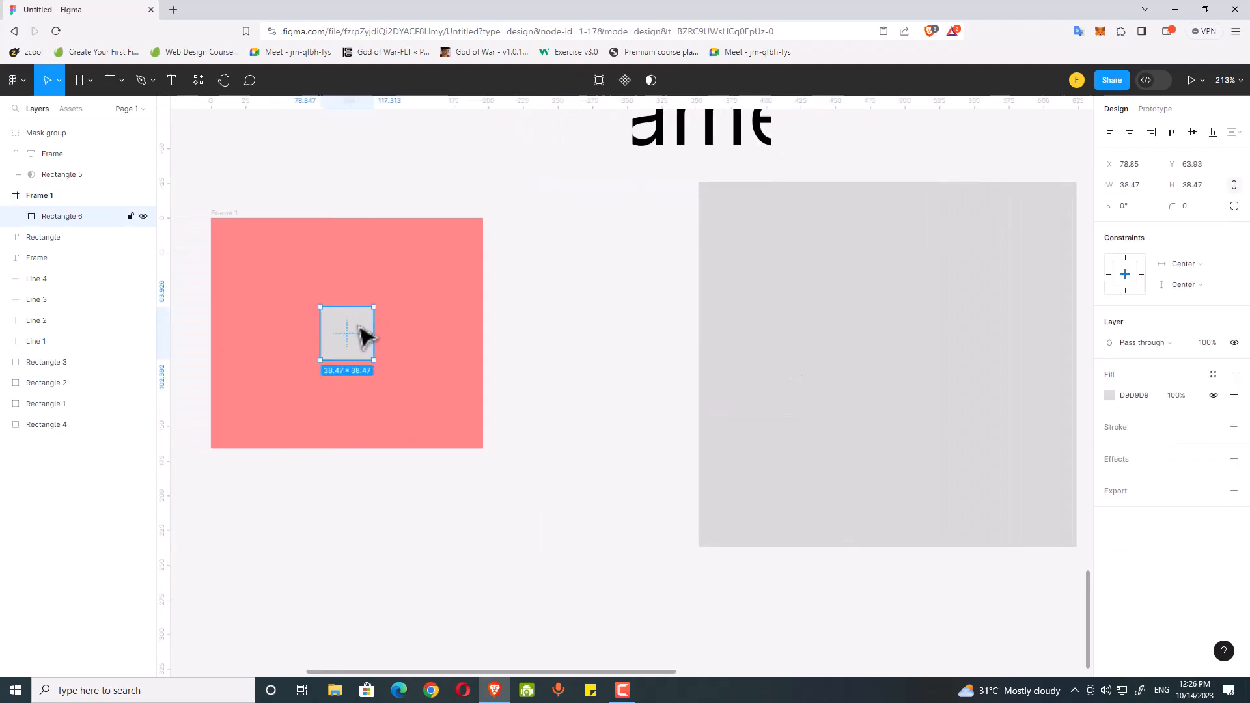
pyautogui.moveTo(334, 343); pyautogui.dragTo(855, 295)
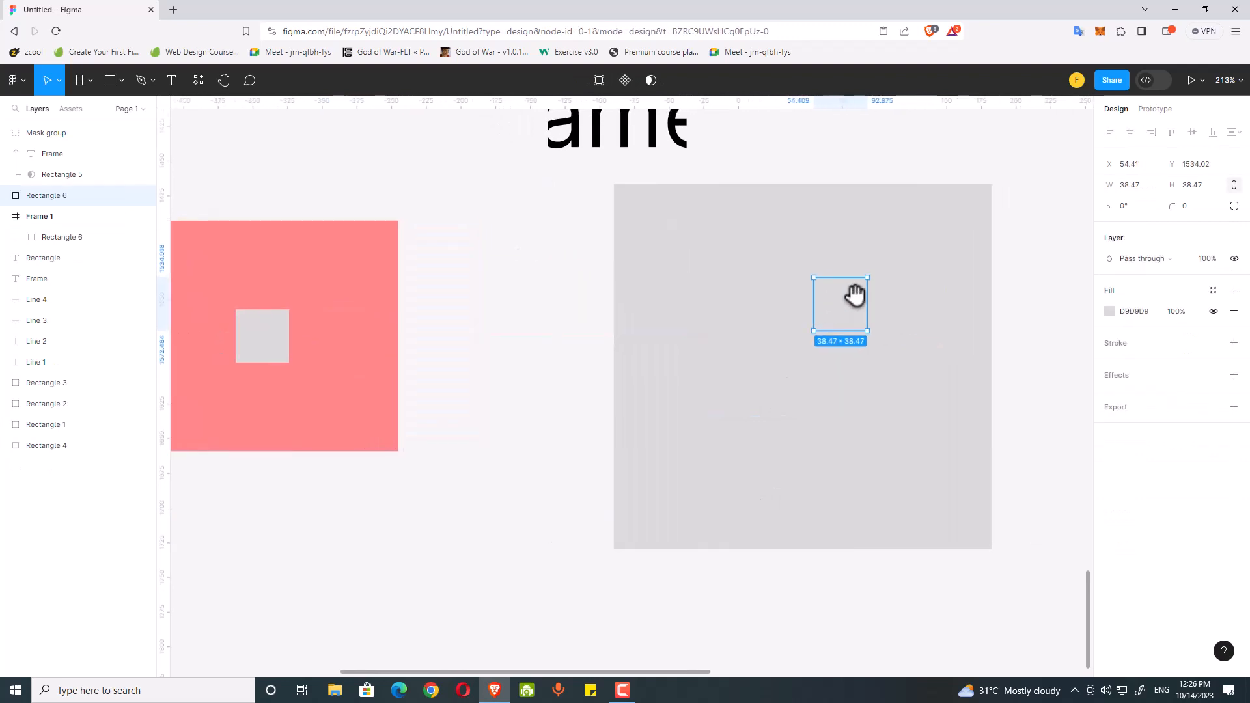
pyautogui.click(1074, 350)
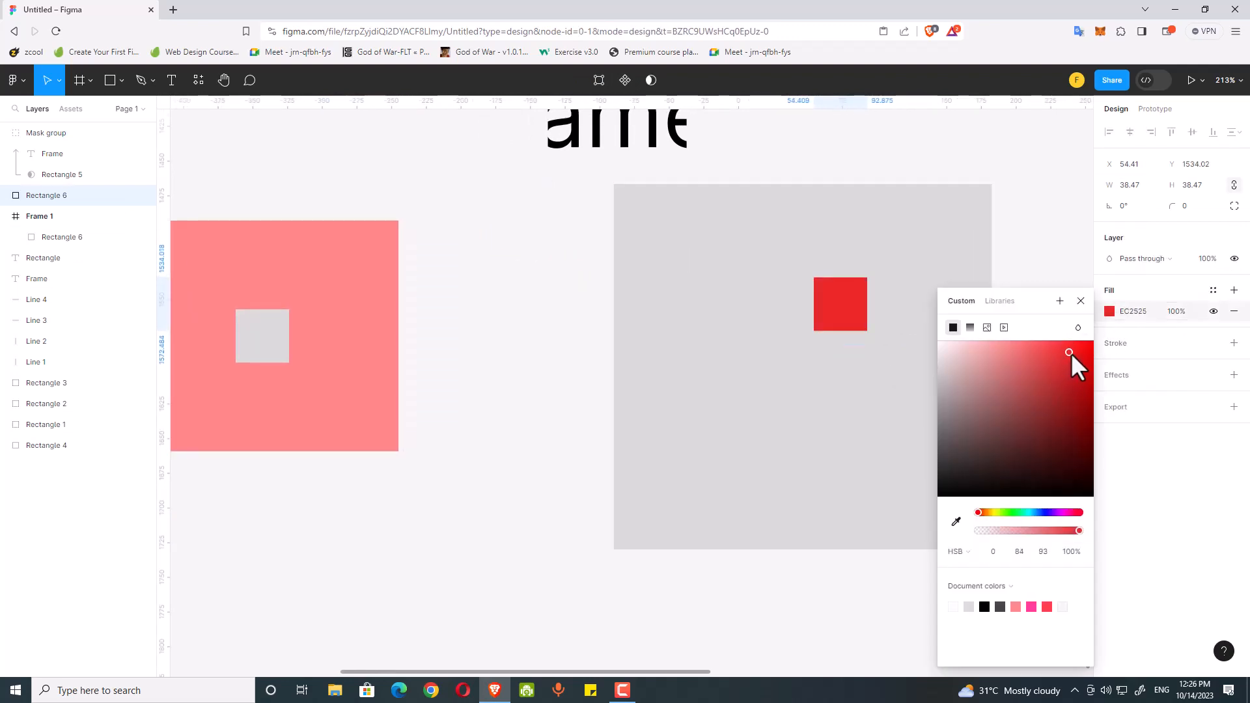
pyautogui.click(1010, 257)
# Align the red square with the large gray rectangle by their horizontal and vertical centers
pyautogui.click(839, 325)
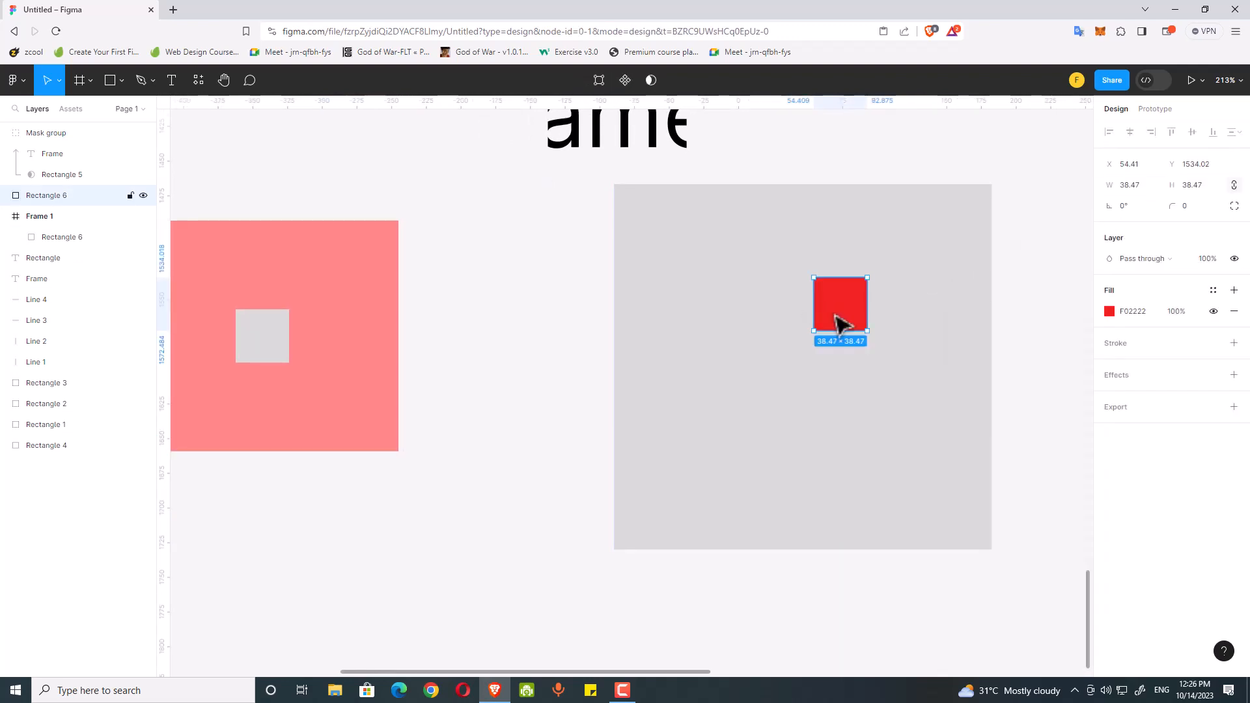
pyautogui.keyDown('shift'); pyautogui.click(932, 266); pyautogui.keyUp('shift')
pyautogui.click(1131, 132)
pyautogui.click(1192, 132)
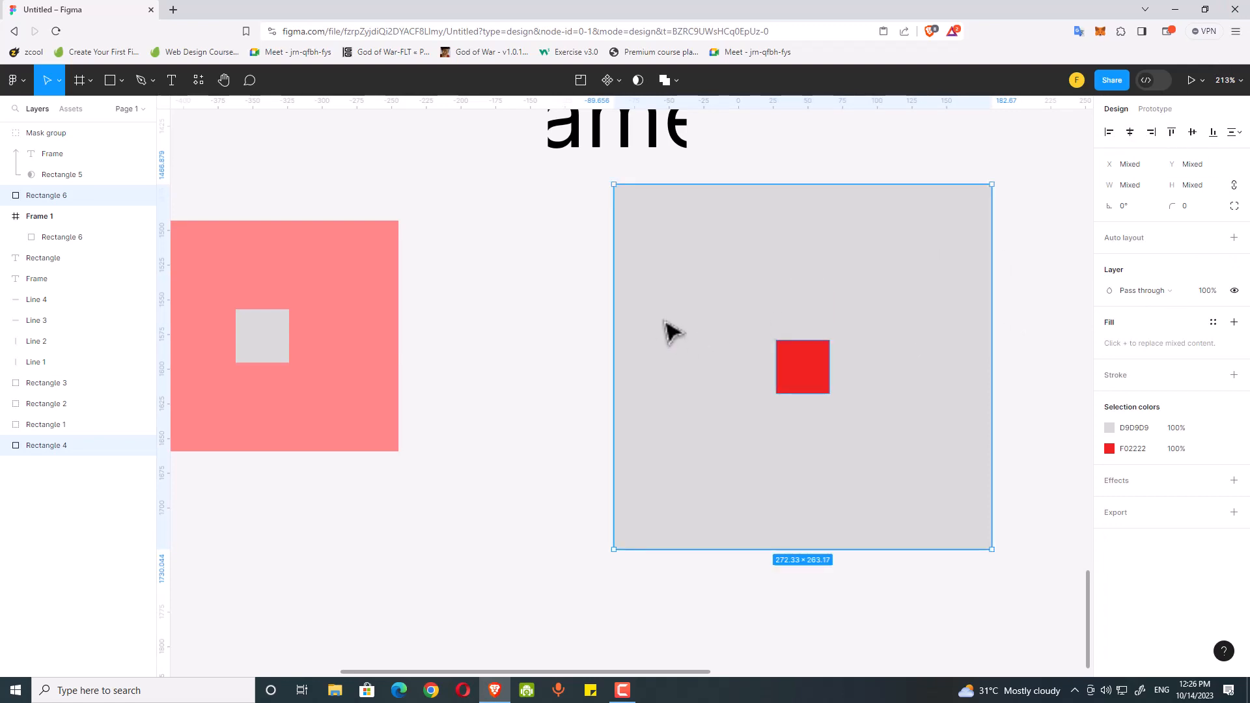
# Resize the large gray rectangle to about 243 × 221, leaving the red square as it is
pyautogui.moveTo(708, 306); pyautogui.dragTo(633, 310)
pyautogui.click(977, 290)
pyautogui.moveTo(977, 290); pyautogui.dragTo(935, 206)
pyautogui.click(761, 292)
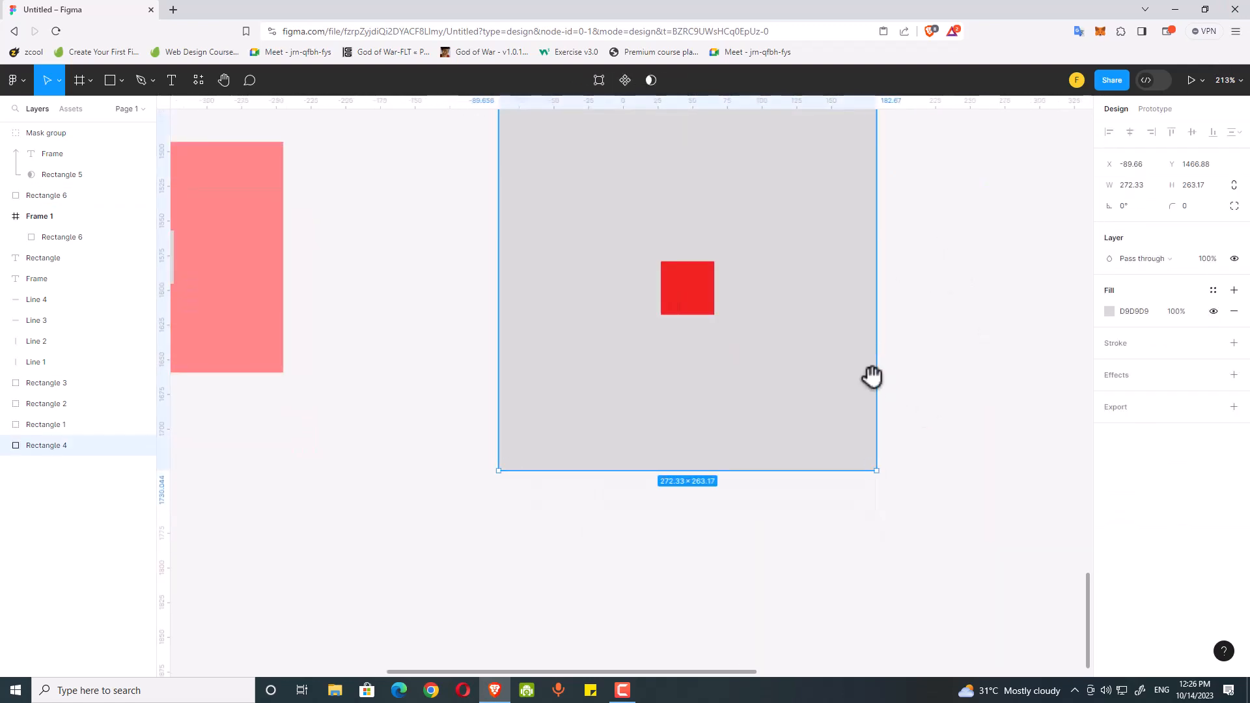
pyautogui.moveTo(871, 377); pyautogui.dragTo(872, 435)
pyautogui.moveTo(874, 532); pyautogui.dragTo(838, 496)
# Set the small square's constraints in Frame 1 to Left and Top and move it near the frame's upper-left corner
pyautogui.hscroll(-5, 736, 525)
pyautogui.scroll(-1, 684, 347)
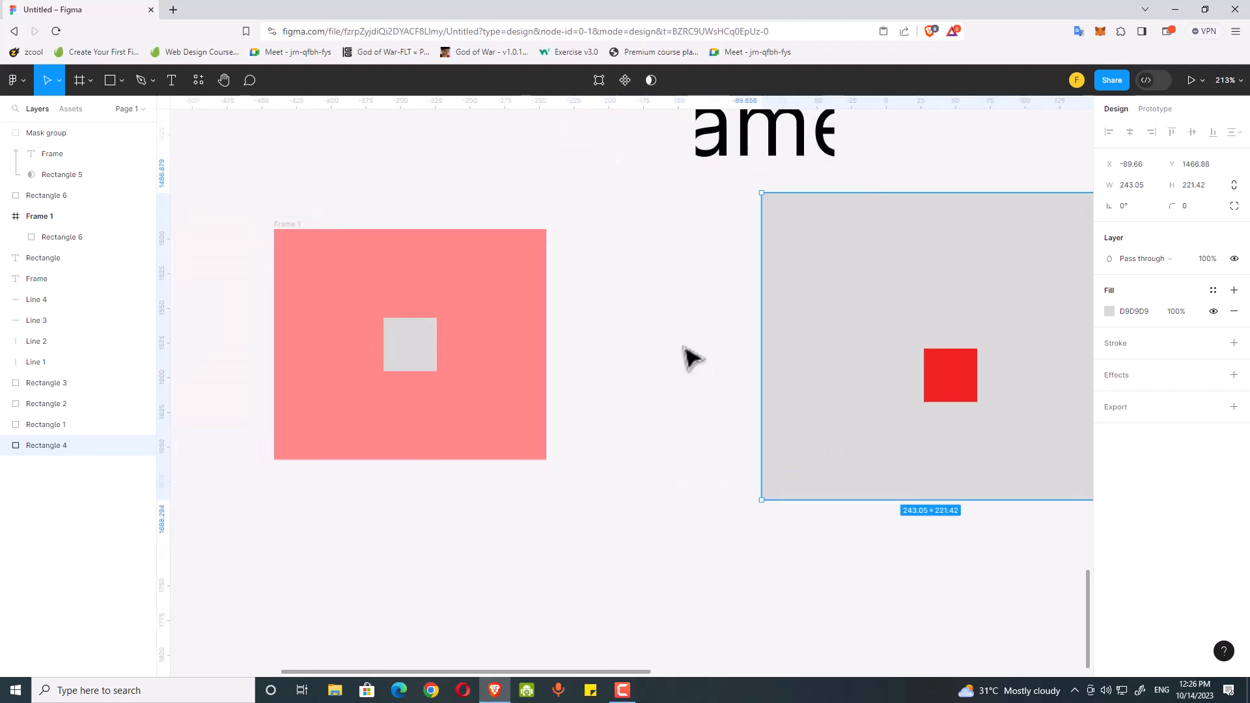
pyautogui.moveTo(698, 361); pyautogui.dragTo(681, 379)
pyautogui.click(578, 320)
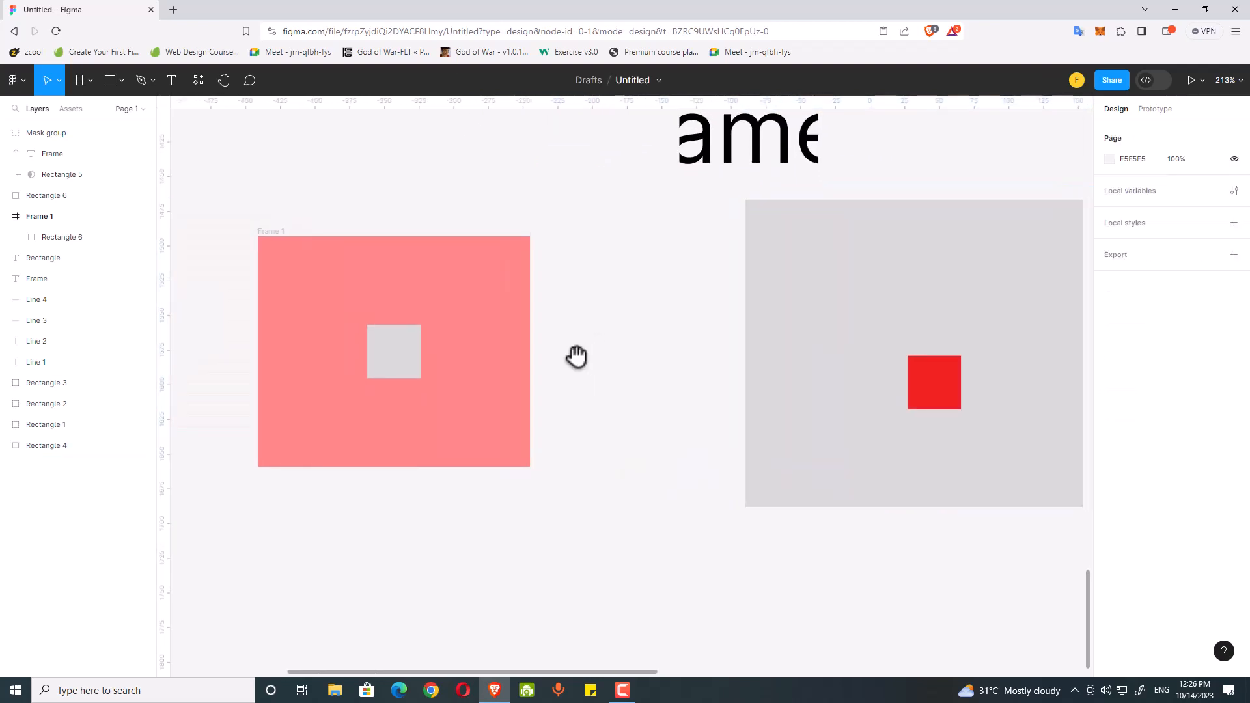
pyautogui.moveTo(578, 358); pyautogui.dragTo(677, 379)
pyautogui.click(464, 384)
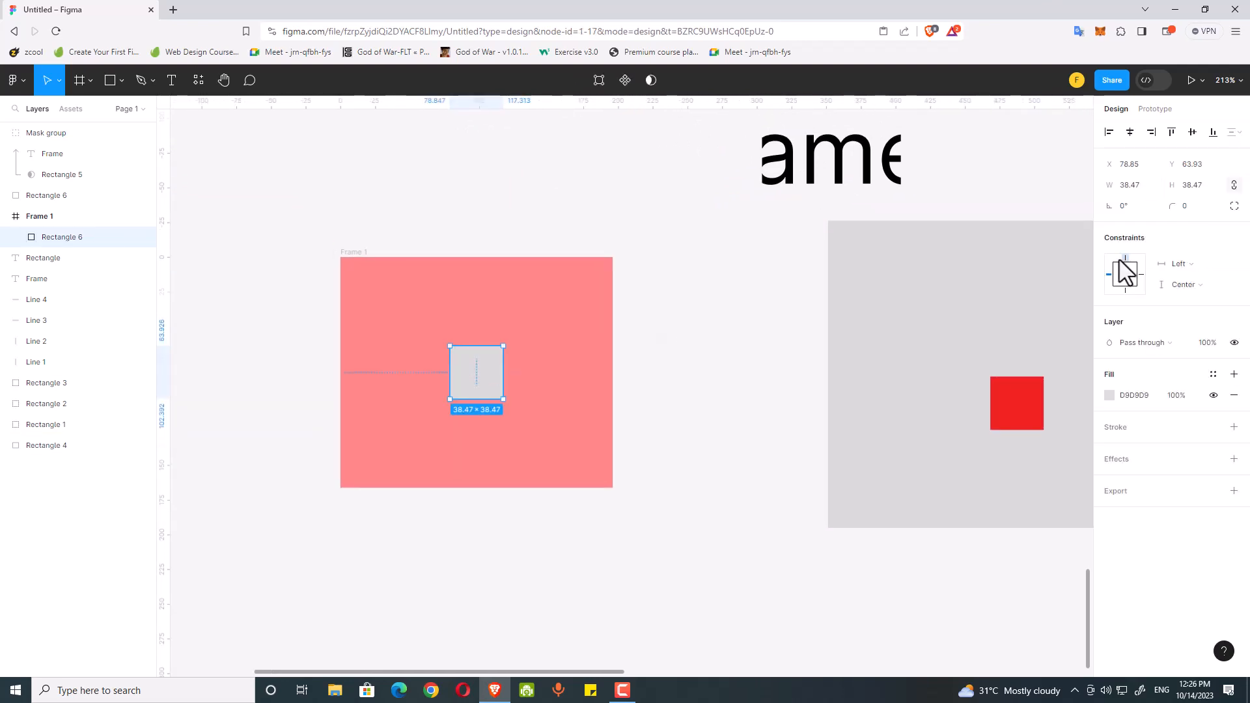
pyautogui.moveTo(487, 395); pyautogui.dragTo(405, 329)
# Resize Frame 1 as a constraint test, and move the small square near its upper-right corner with Right and Top constraints
pyautogui.click(569, 234)
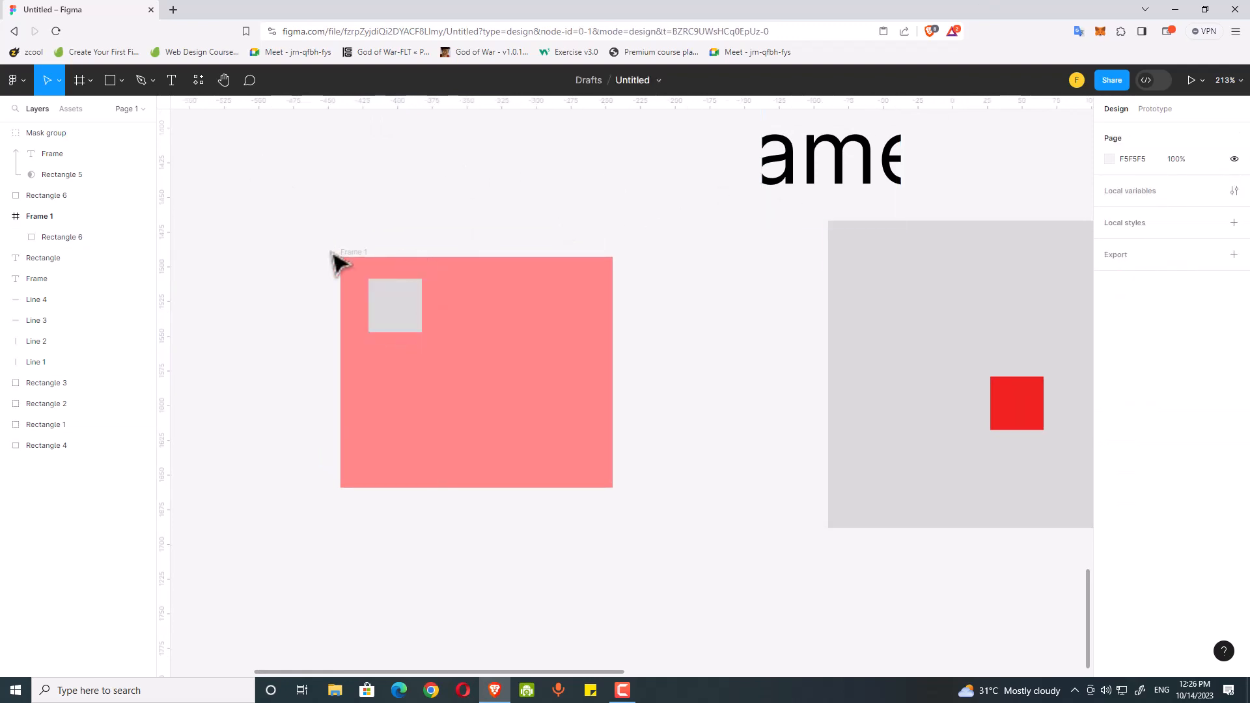
pyautogui.click(351, 264)
pyautogui.moveTo(615, 492); pyautogui.dragTo(487, 264)
pyautogui.moveTo(387, 243); pyautogui.dragTo(529, 374)
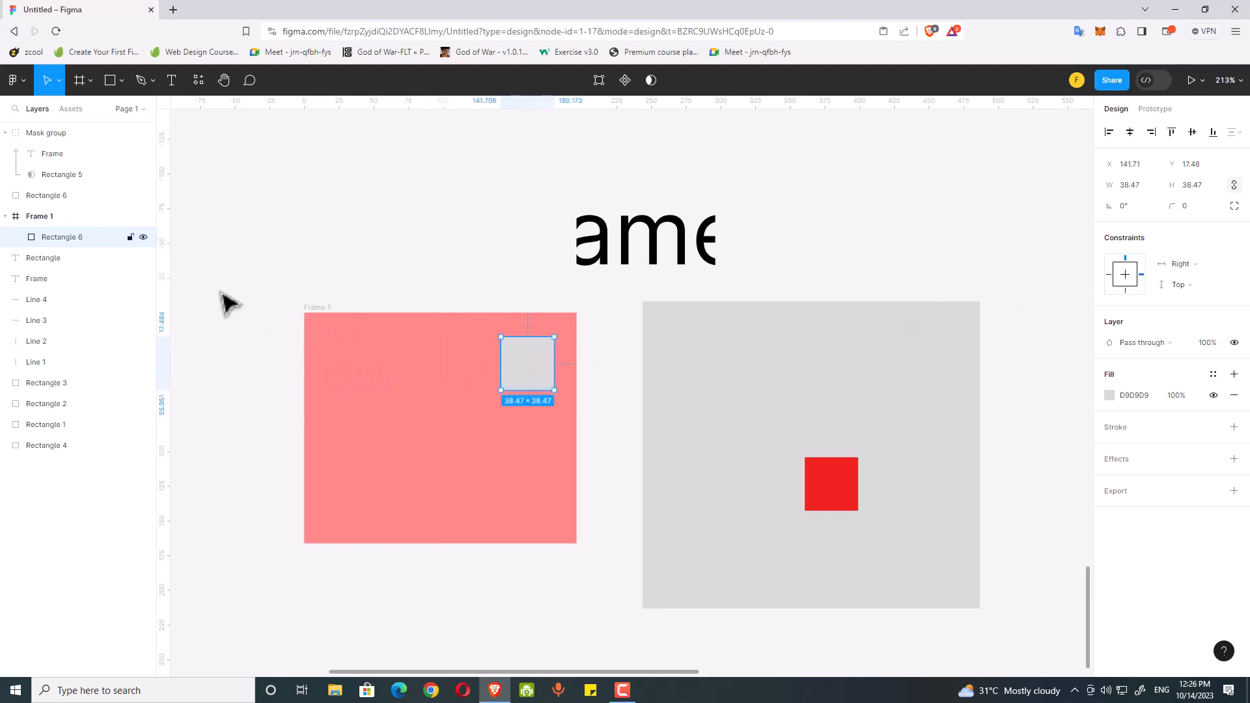
# Resize Frame 1 to 187 × 244 and move it up to about X -336, Y 1444
pyautogui.click(321, 307)
pyautogui.moveTo(339, 546); pyautogui.dragTo(342, 651)
pyautogui.moveTo(575, 467)
pyautogui.mouseDown()
pyautogui.moveTo(689, 466)
pyautogui.moveTo(564, 476)
pyautogui.mouseUp()
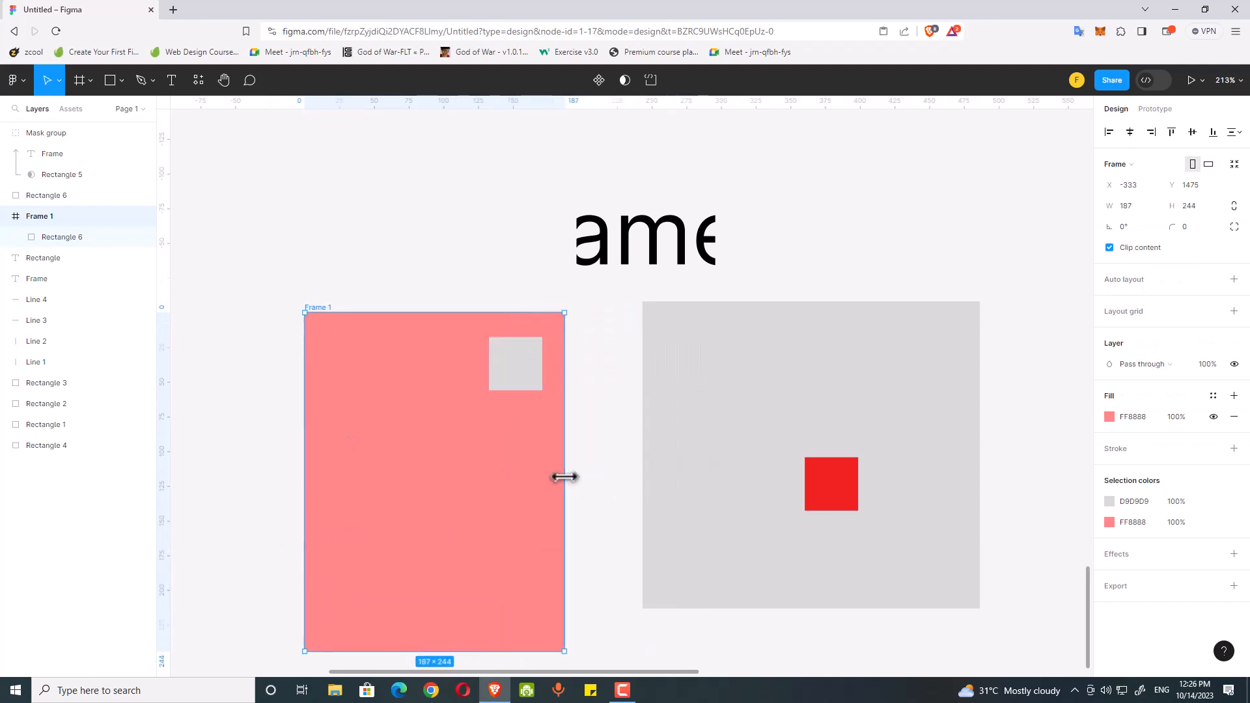
pyautogui.click(350, 249)
pyautogui.moveTo(346, 301); pyautogui.dragTo(328, 232)
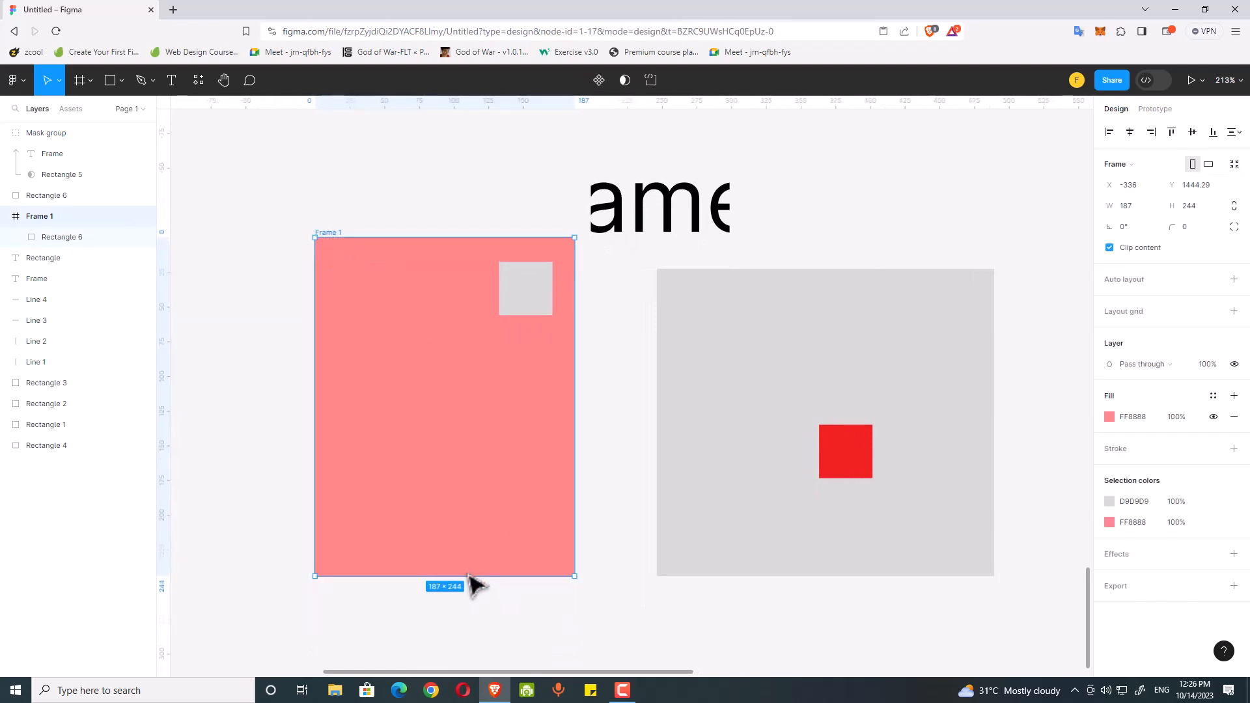
# Shorten Frame 1 to a height of 174 and delete the small square inside it
pyautogui.moveTo(469, 577); pyautogui.dragTo(456, 478)
pyautogui.click(515, 309)
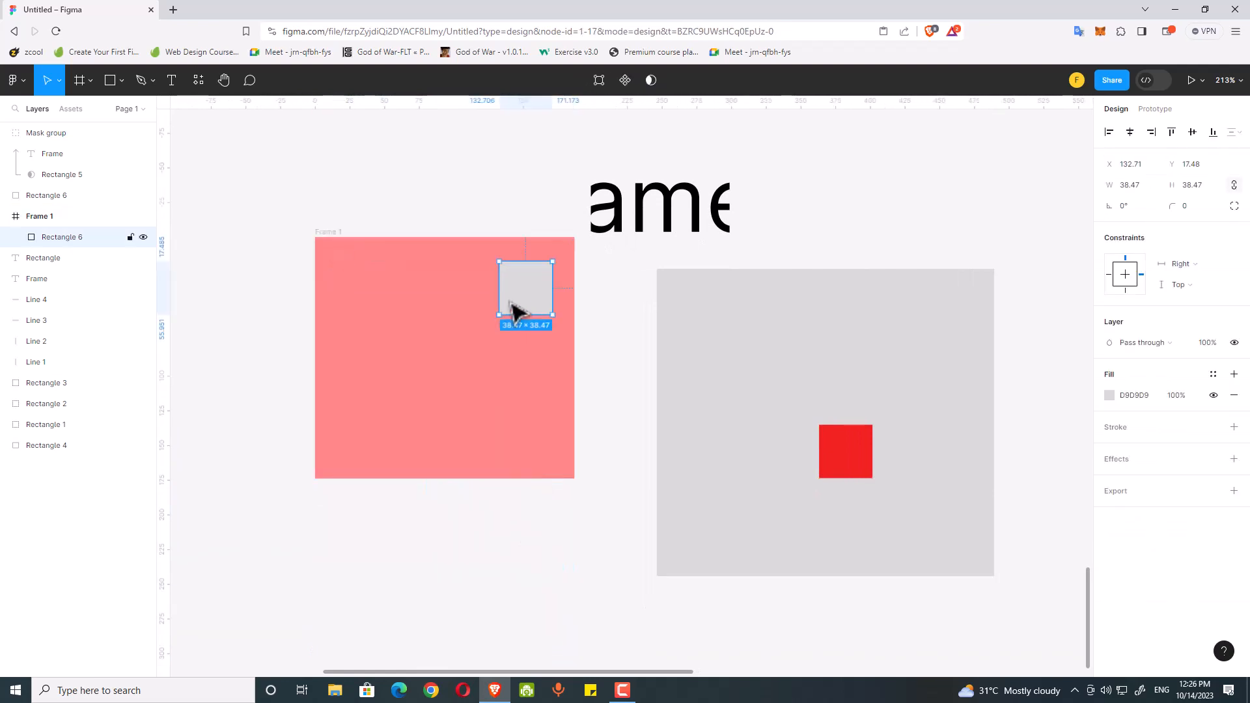
pyautogui.press('Delete')
# Compare the design properties offered for Frame 1 with those offered for the large gray rectangle
pyautogui.click(338, 229)
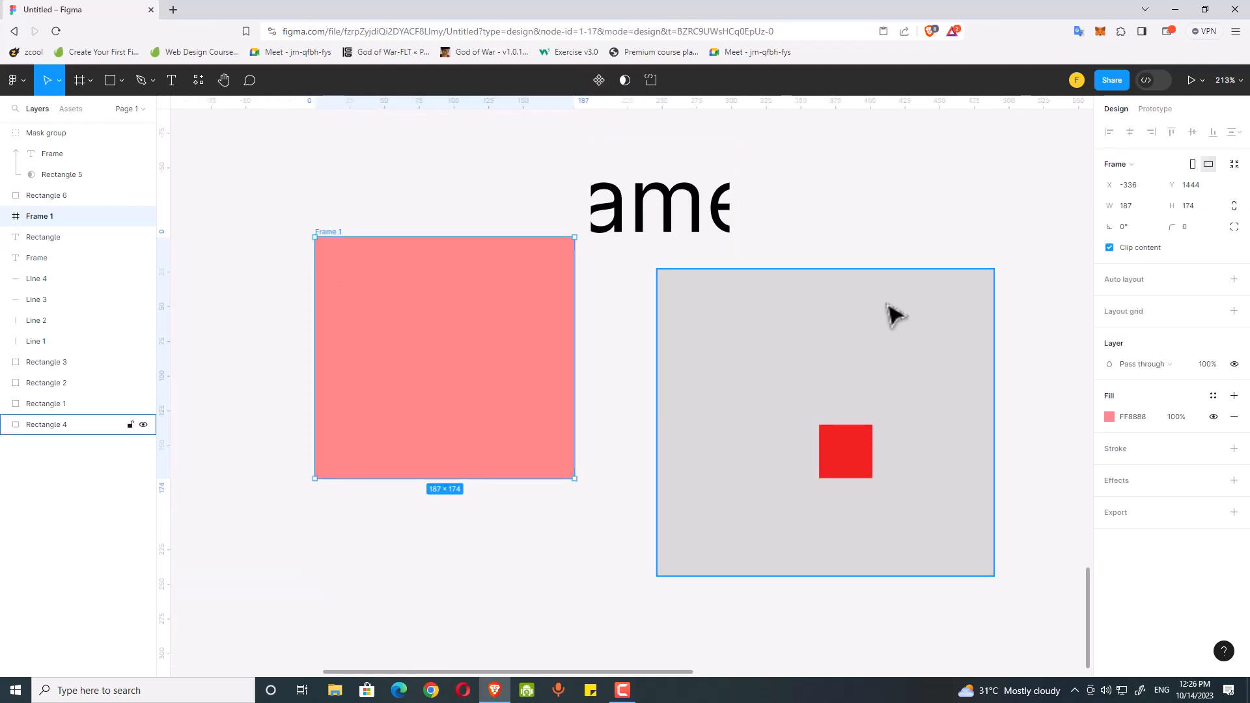
pyautogui.click(829, 326)
pyautogui.moveTo(829, 326); pyautogui.dragTo(691, 319)
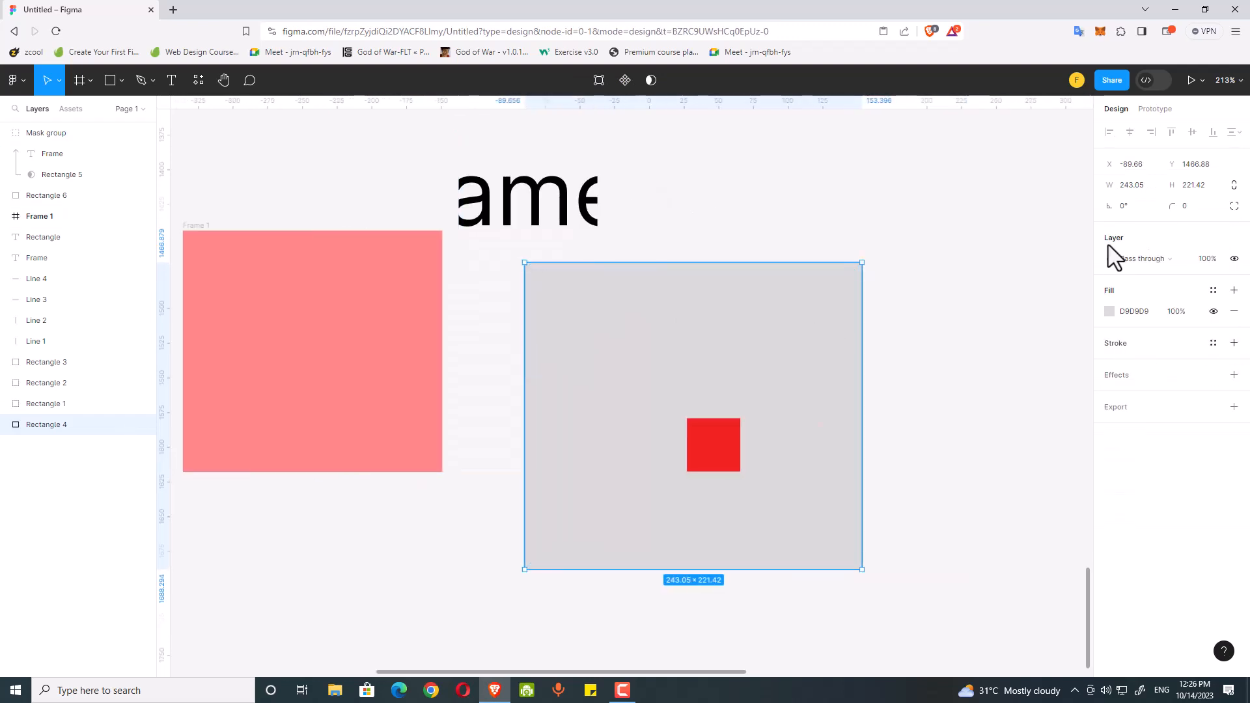
pyautogui.hscroll(-5, 330, 228)
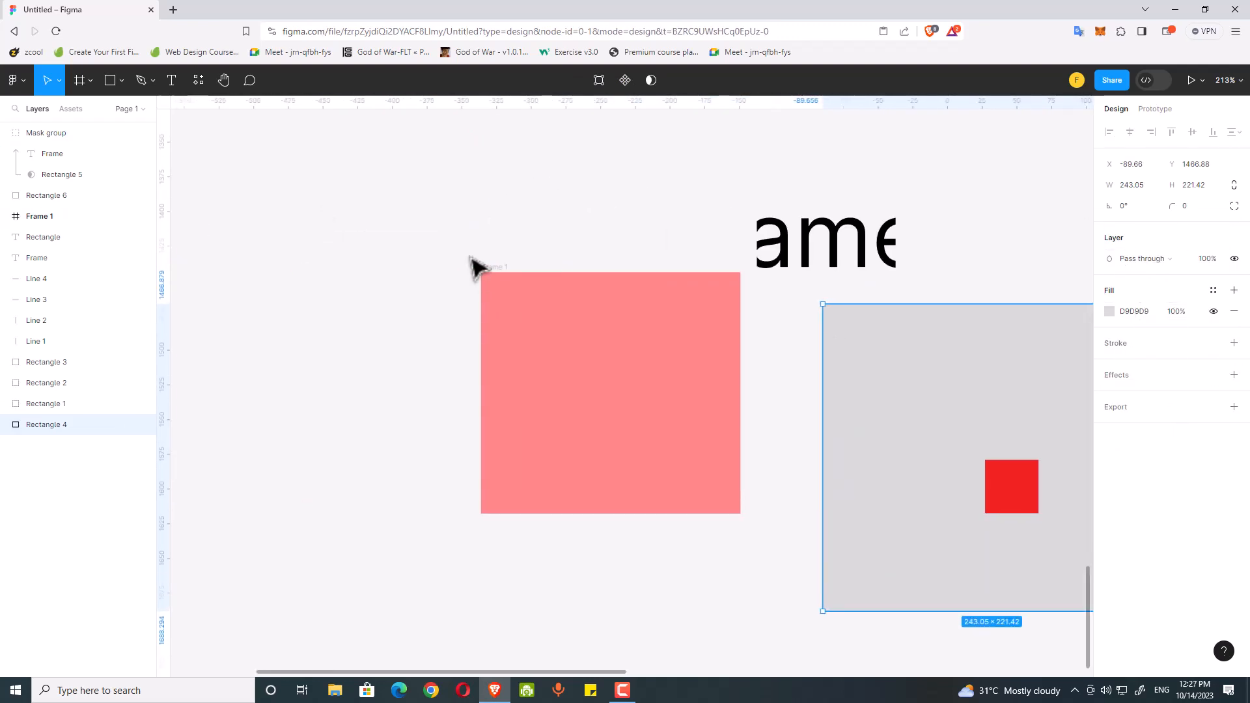
# Draw a square about 51 × 51 inside Frame 1, near its upper-left area
pyautogui.click(491, 271)
pyautogui.hscroll(1, 516, 282)
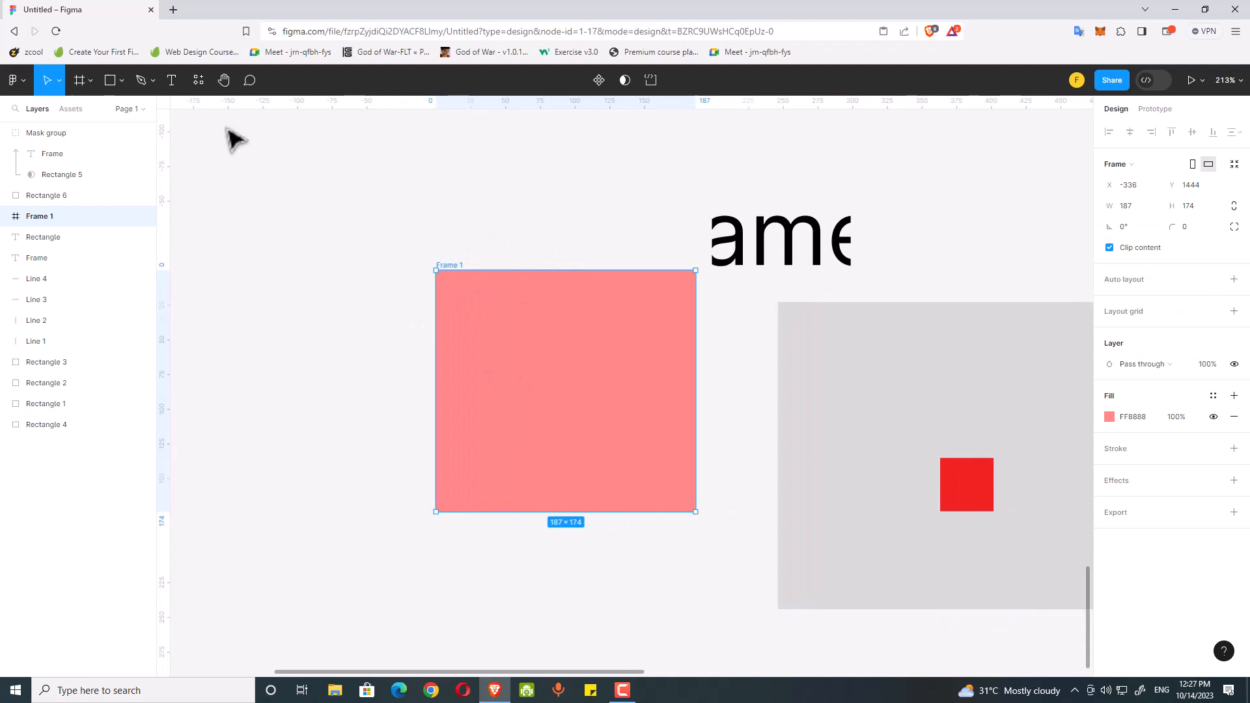
pyautogui.click(113, 80)
pyautogui.moveTo(461, 322); pyautogui.dragTo(531, 393)
# Shorten Frame 1 to a height of about 77 and narrow the inner square to about 39 × 51
pyautogui.click(460, 271)
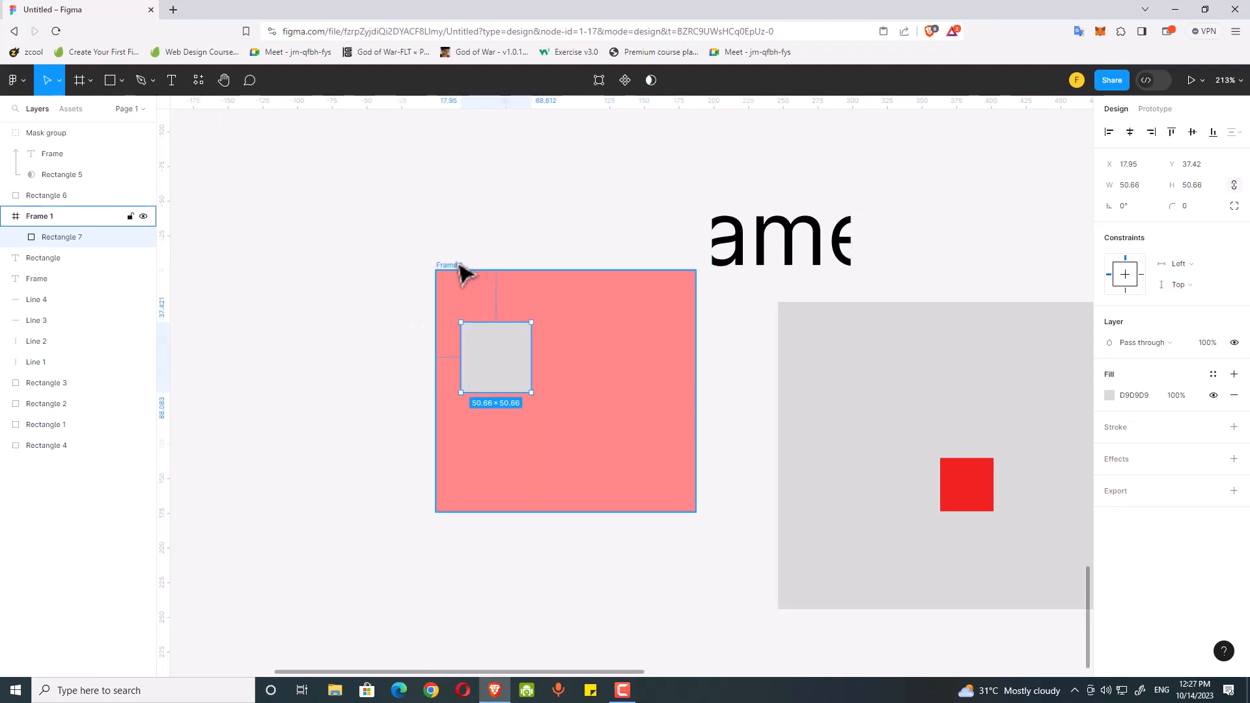
pyautogui.moveTo(543, 455); pyautogui.dragTo(512, 325)
pyautogui.click(519, 318)
# Move Frame 1 to about X -365, Y 1423 and shorten its inner rectangle to about 39 × 41
pyautogui.scroll(1, 514, 321)
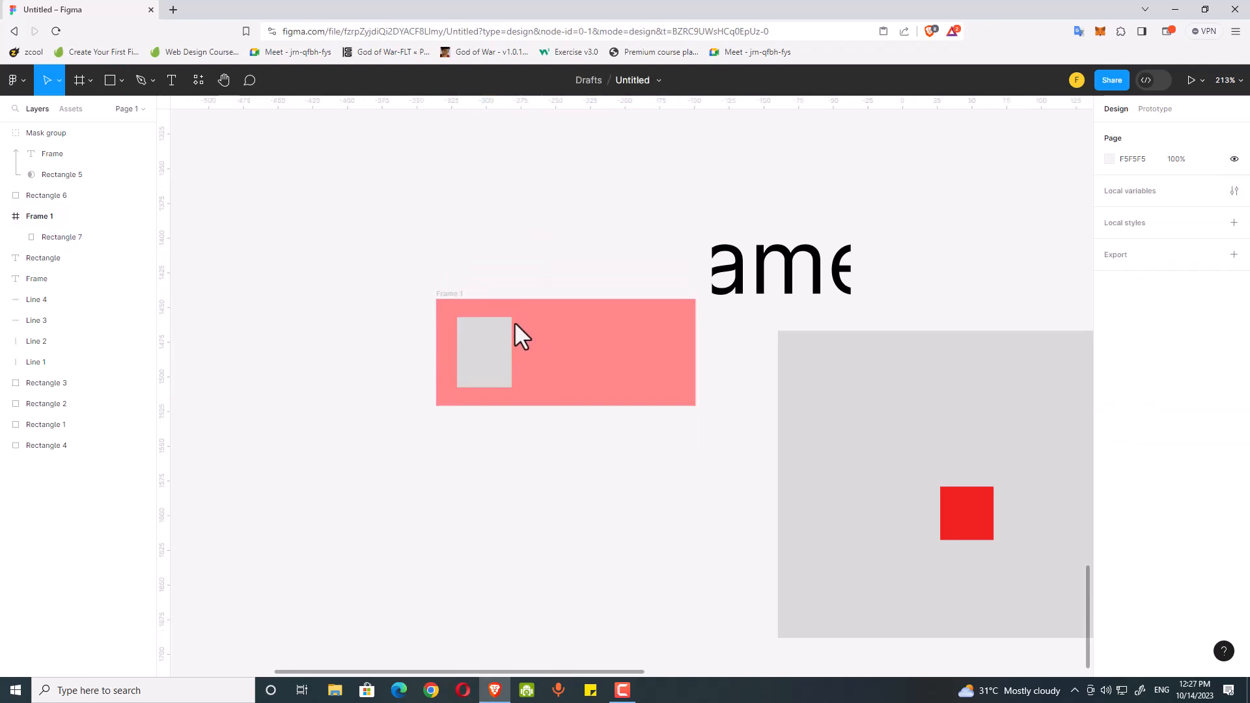
pyautogui.keyDown('ctrl'); pyautogui.scroll(2, 481, 293); pyautogui.keyUp('ctrl')
pyautogui.keyDown('ctrl'); pyautogui.scroll(3, 482, 293); pyautogui.keyUp('ctrl')
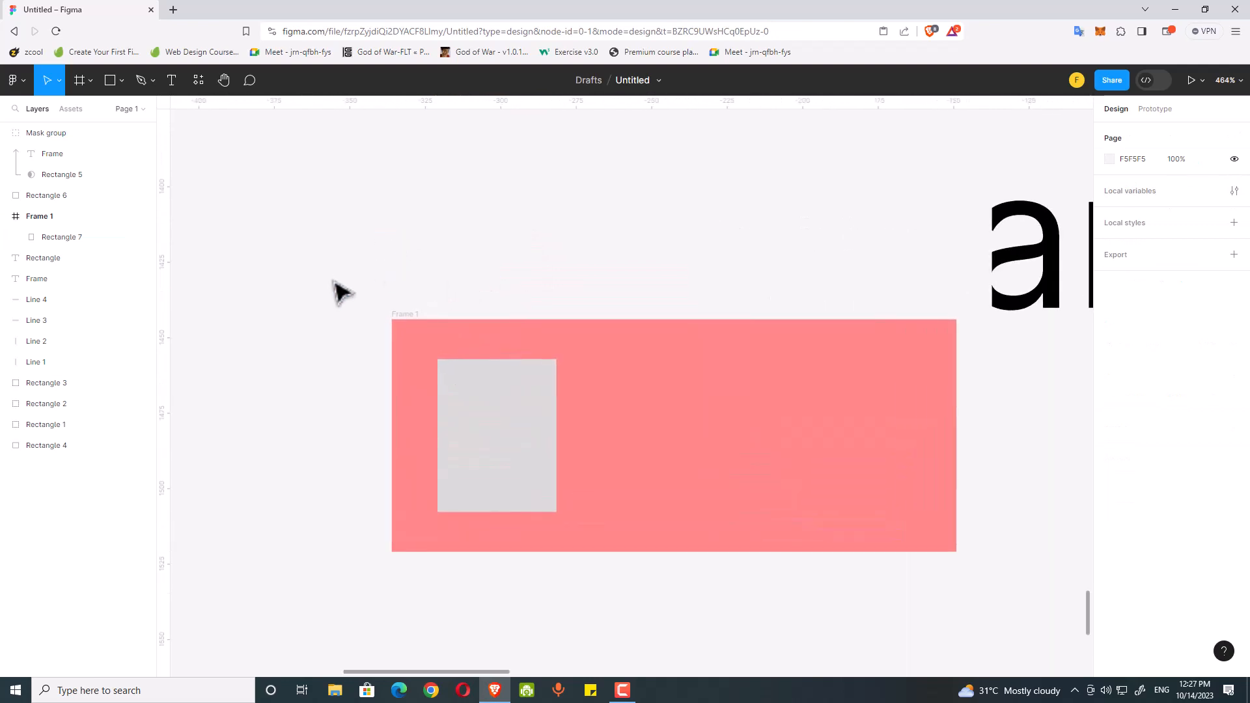
pyautogui.moveTo(404, 314); pyautogui.dragTo(320, 249)
pyautogui.click(408, 385)
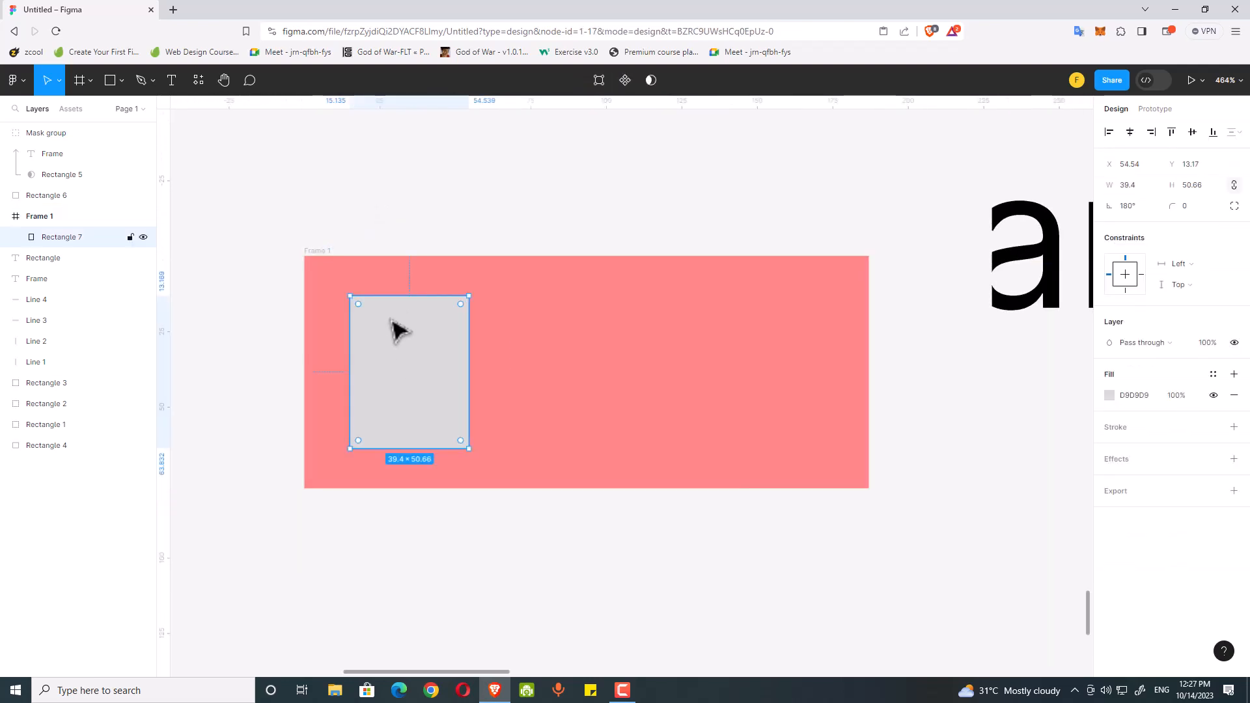
pyautogui.moveTo(398, 300); pyautogui.dragTo(399, 326)
# Duplicate the inner rectangle three times to form an evenly spaced row of four across Frame 1
pyautogui.moveTo(424, 419); pyautogui.dragTo(526, 384)
pyautogui.hotkey('ctrl', 'd')
pyautogui.hotkey('ctrl', 'd')
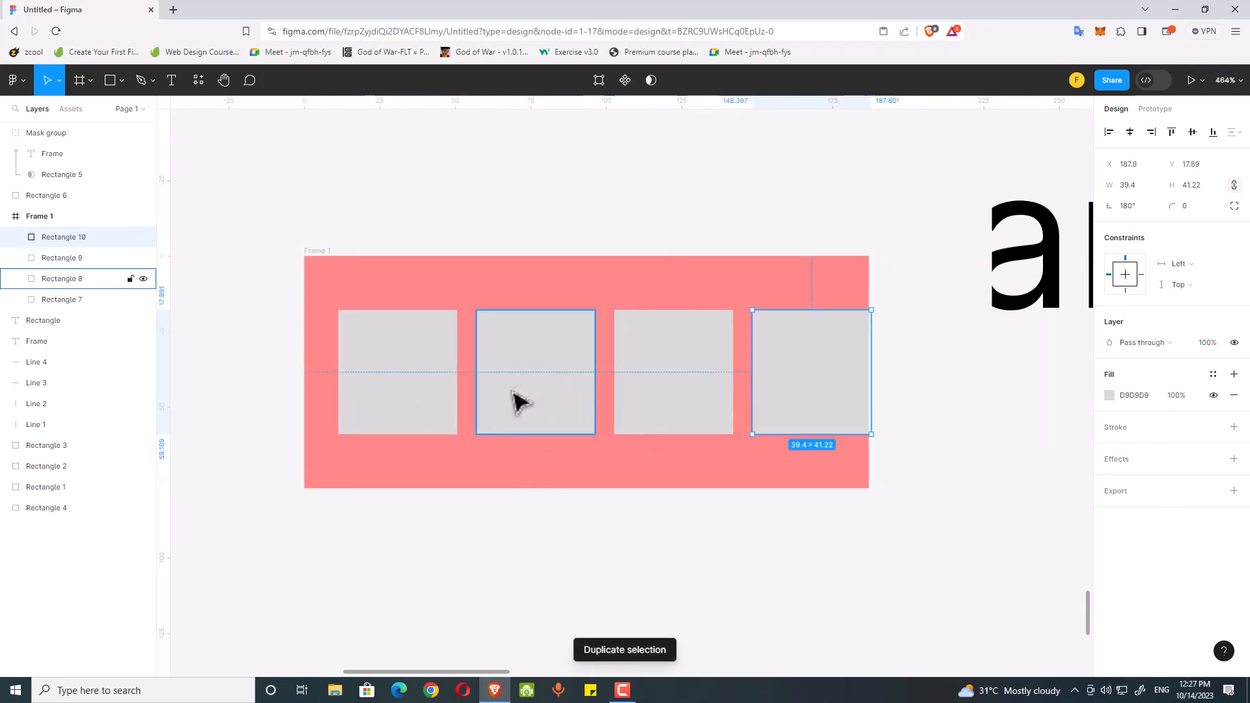
pyautogui.click(443, 243)
# Add a layout grid to Frame 1
pyautogui.hscroll(2, 489, 263)
pyautogui.moveTo(315, 252); pyautogui.dragTo(803, 438)
pyautogui.click(712, 594)
pyautogui.click(260, 252)
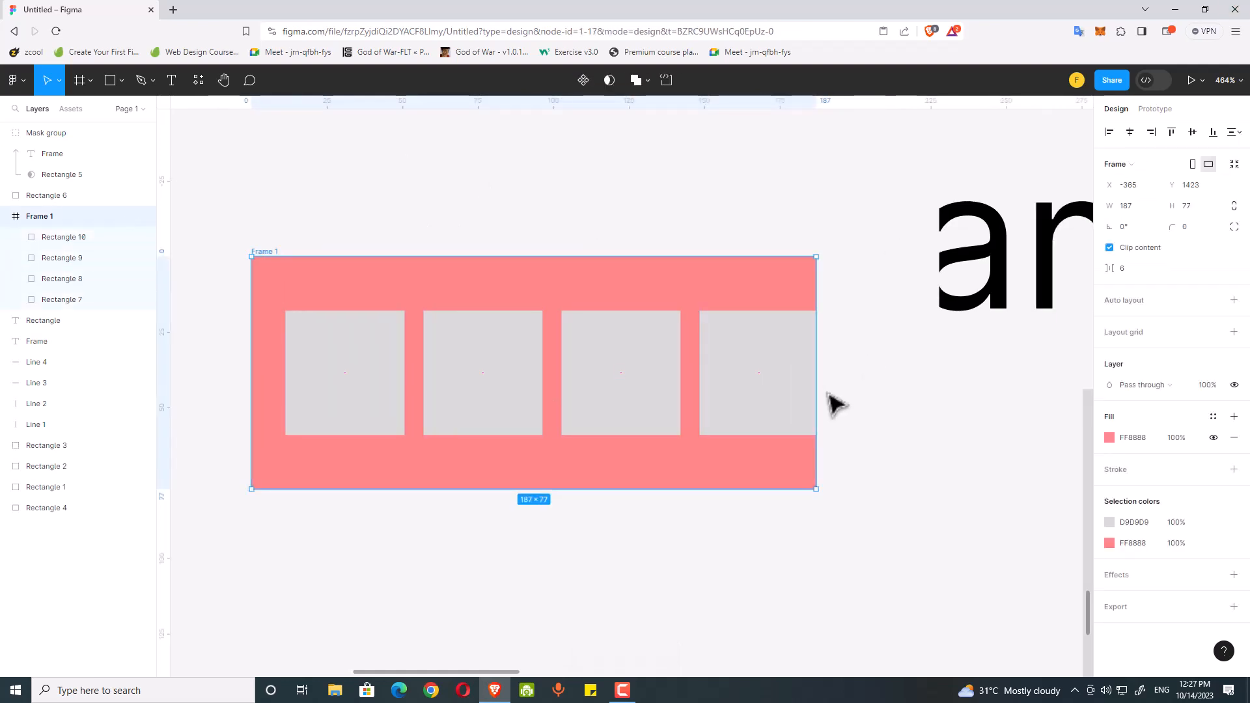
pyautogui.click(1234, 333)
# Change Frame 1's layout grid to Columns with a count of 4
pyautogui.click(1111, 355)
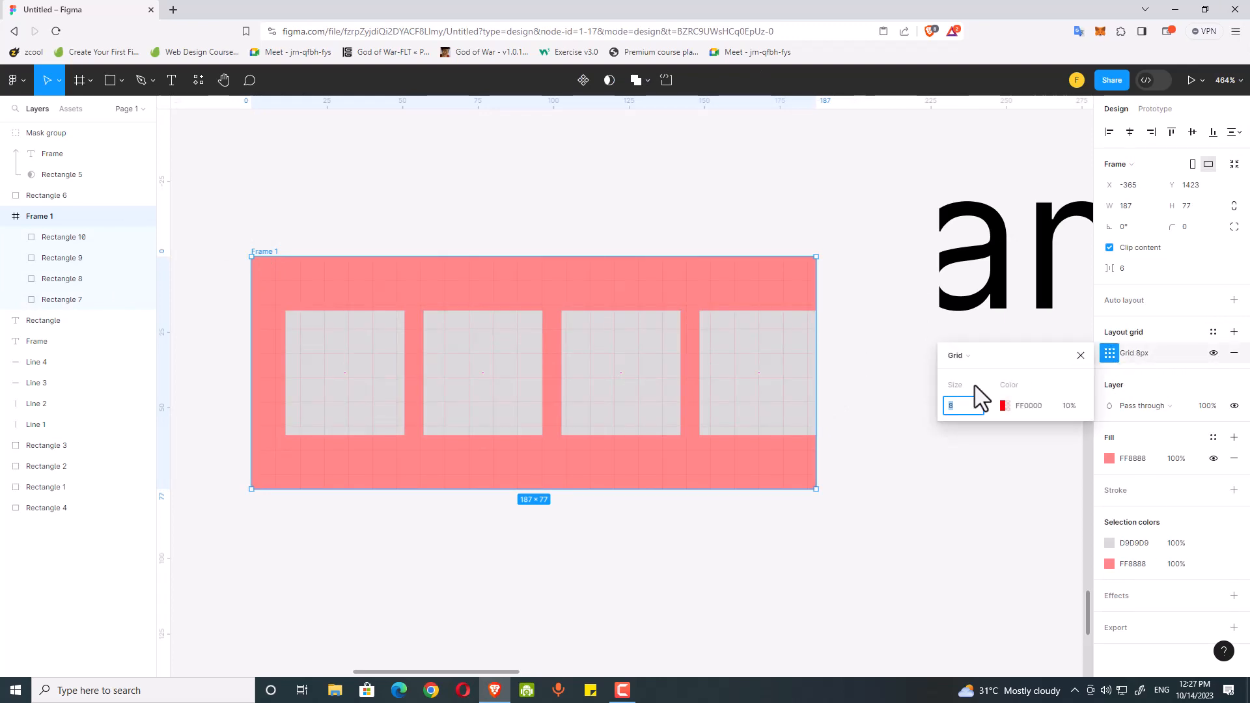
pyautogui.click(964, 357)
pyautogui.click(968, 373)
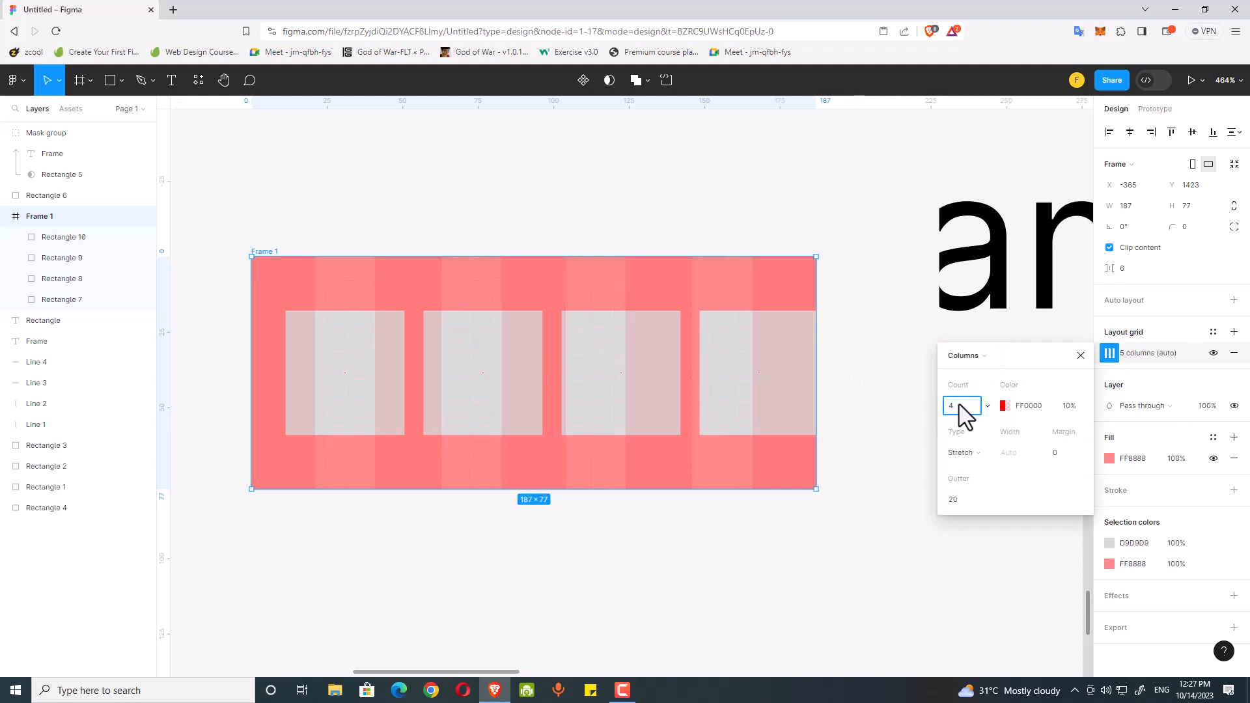
pyautogui.click(1063, 456)
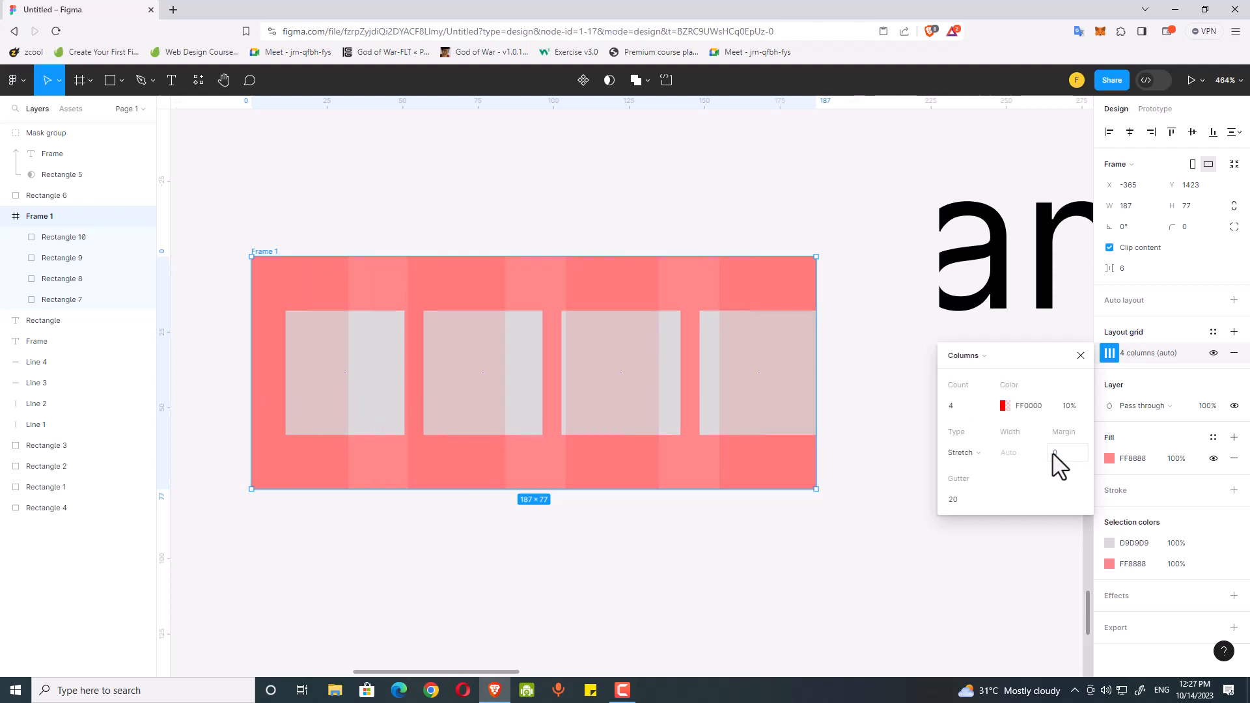
# Change Frame 1's fill color to white FFFFFF
pyautogui.click(1109, 459)
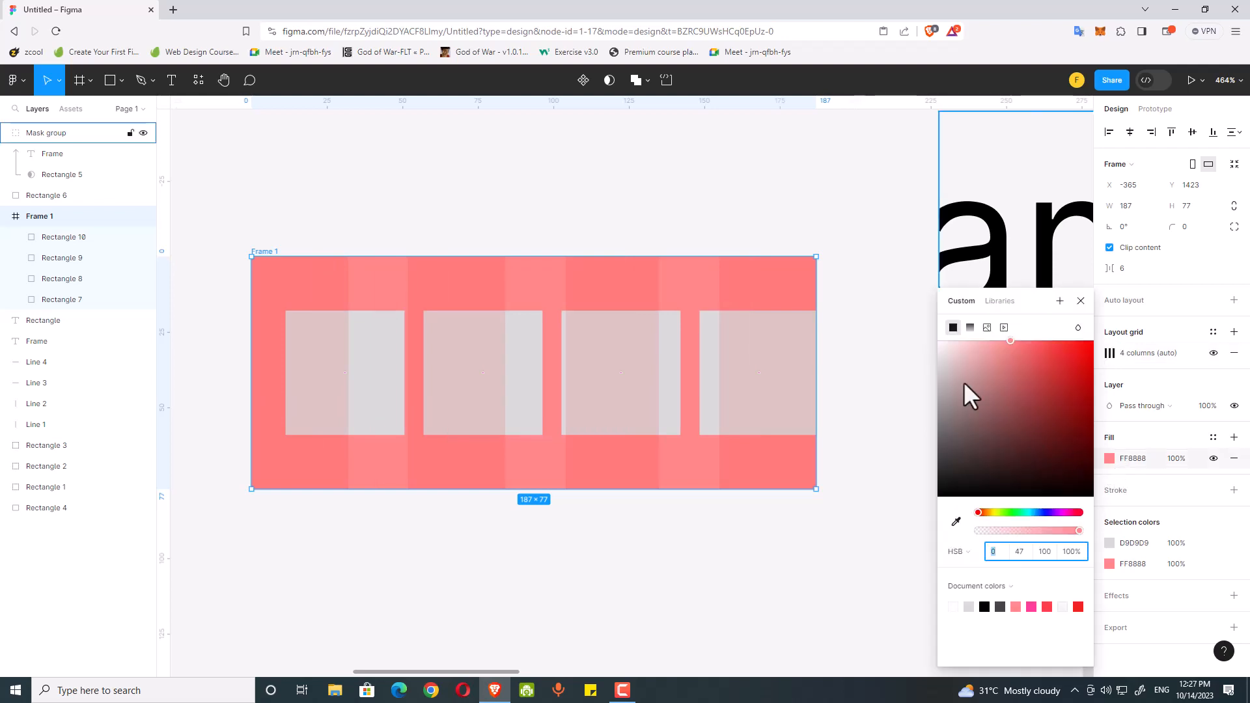
pyautogui.moveTo(964, 381); pyautogui.dragTo(1096, 339)
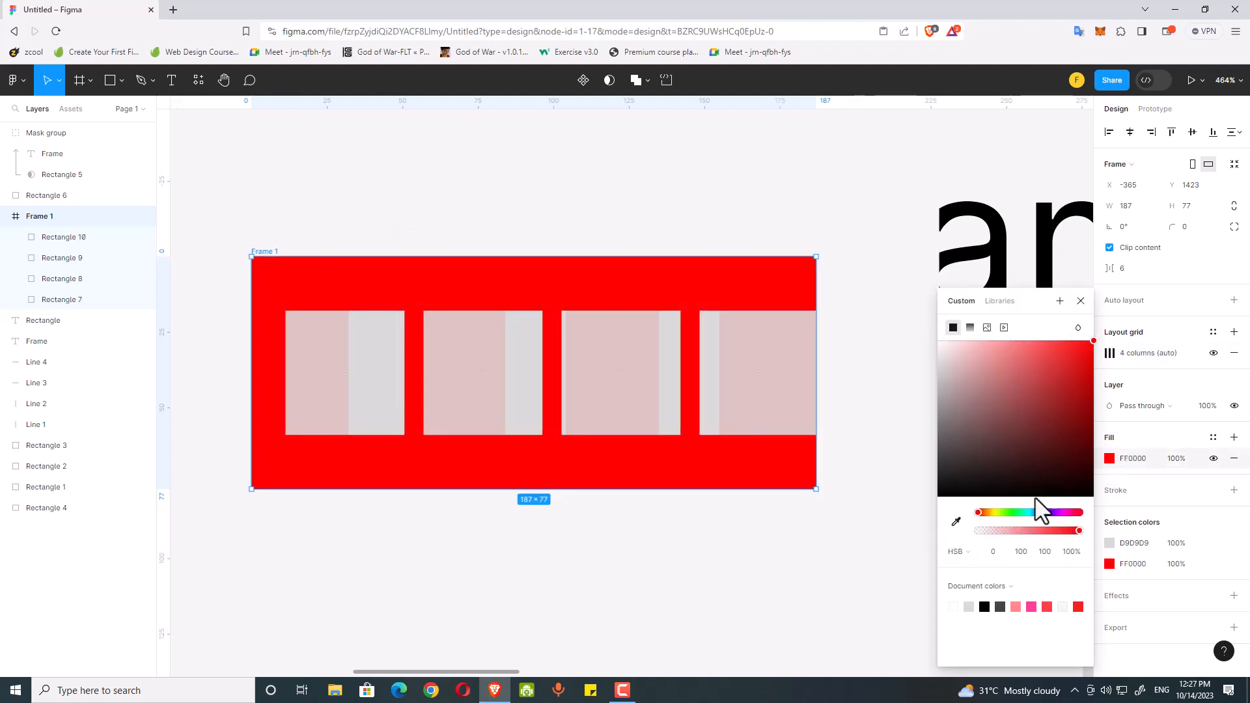
pyautogui.moveTo(1029, 450); pyautogui.dragTo(882, 316)
pyautogui.click(423, 170)
# Set the gutter of Frame 1's column layout grid to 8
pyautogui.moveTo(411, 201); pyautogui.dragTo(560, 197)
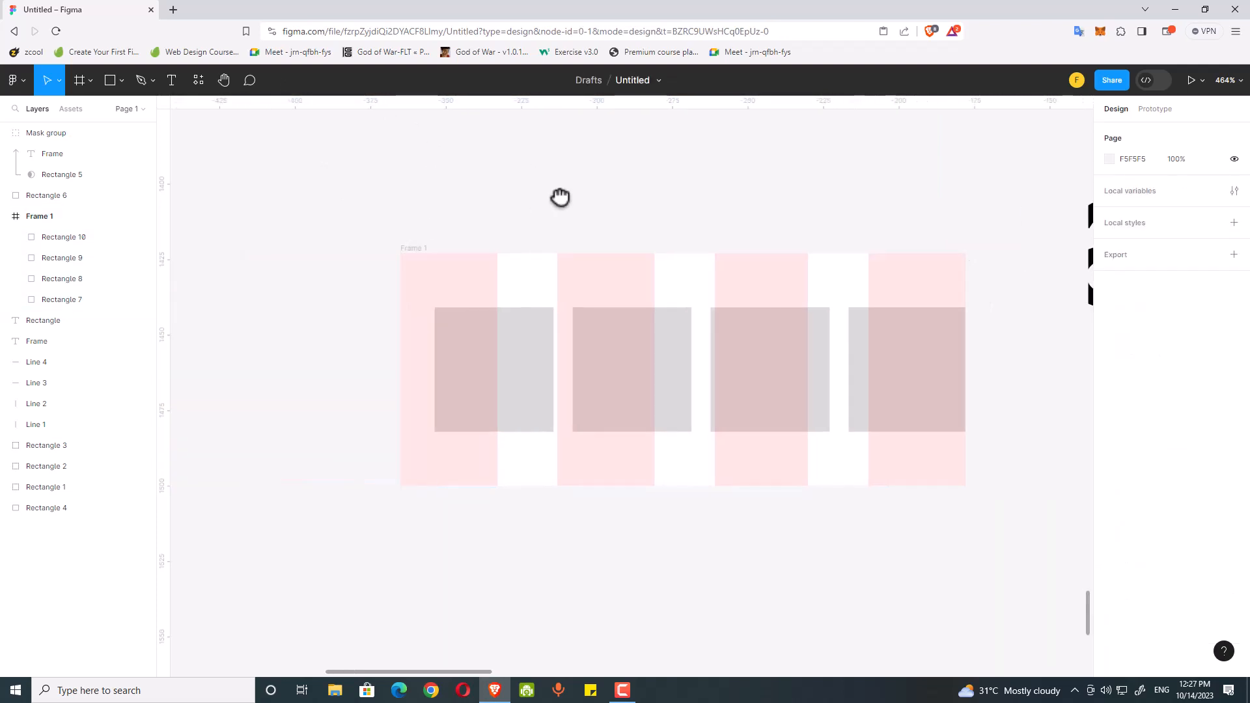
pyautogui.moveTo(413, 163); pyautogui.dragTo(370, 152)
pyautogui.click(373, 237)
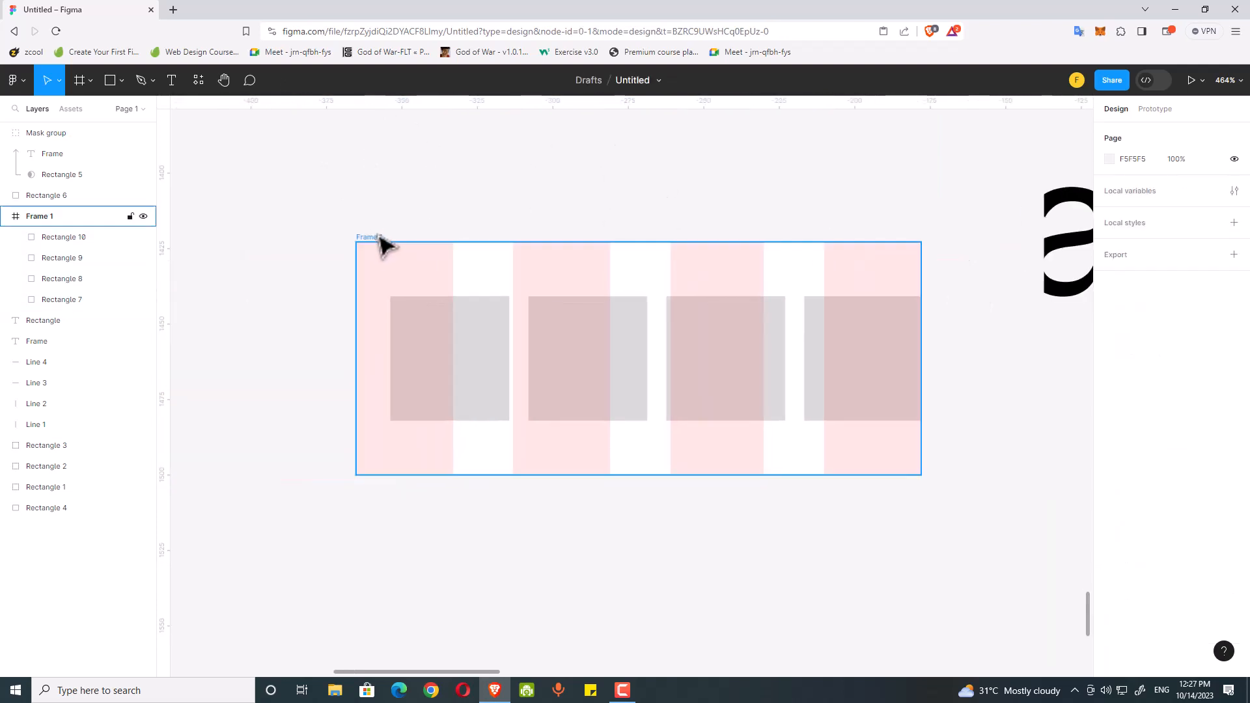
pyautogui.click(1109, 353)
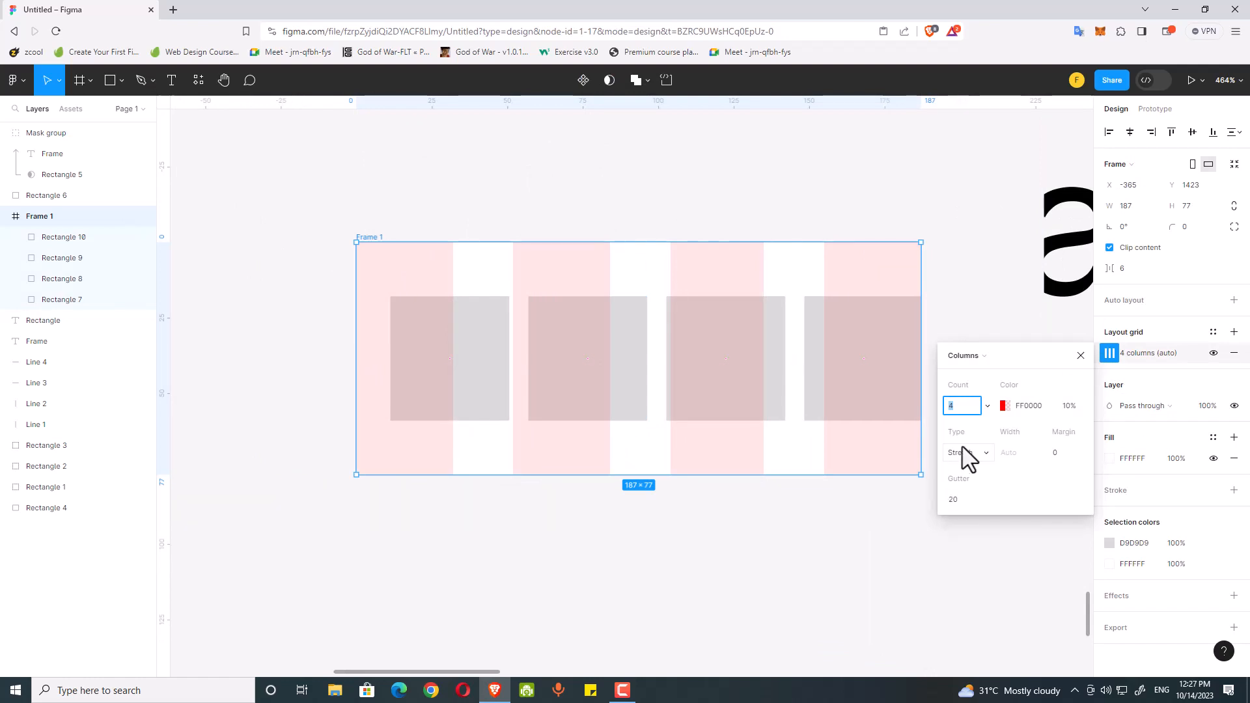
pyautogui.click(952, 501)
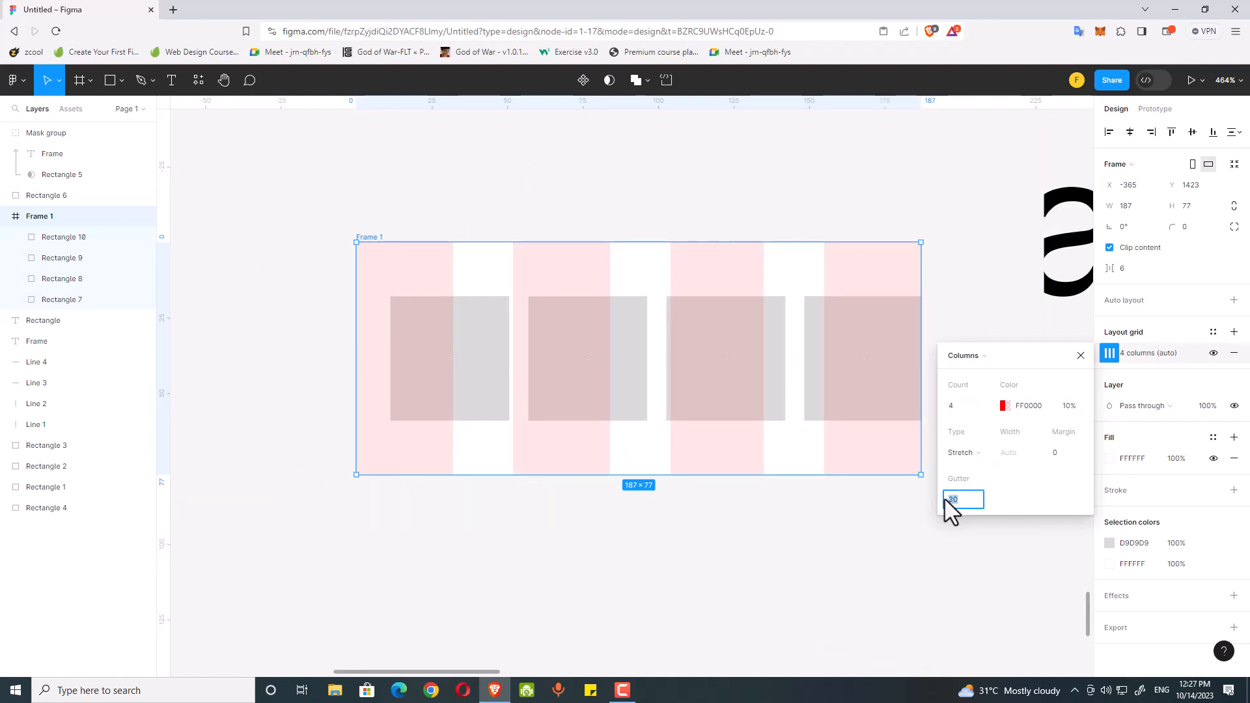
pyautogui.write('8')
pyautogui.press('Return')
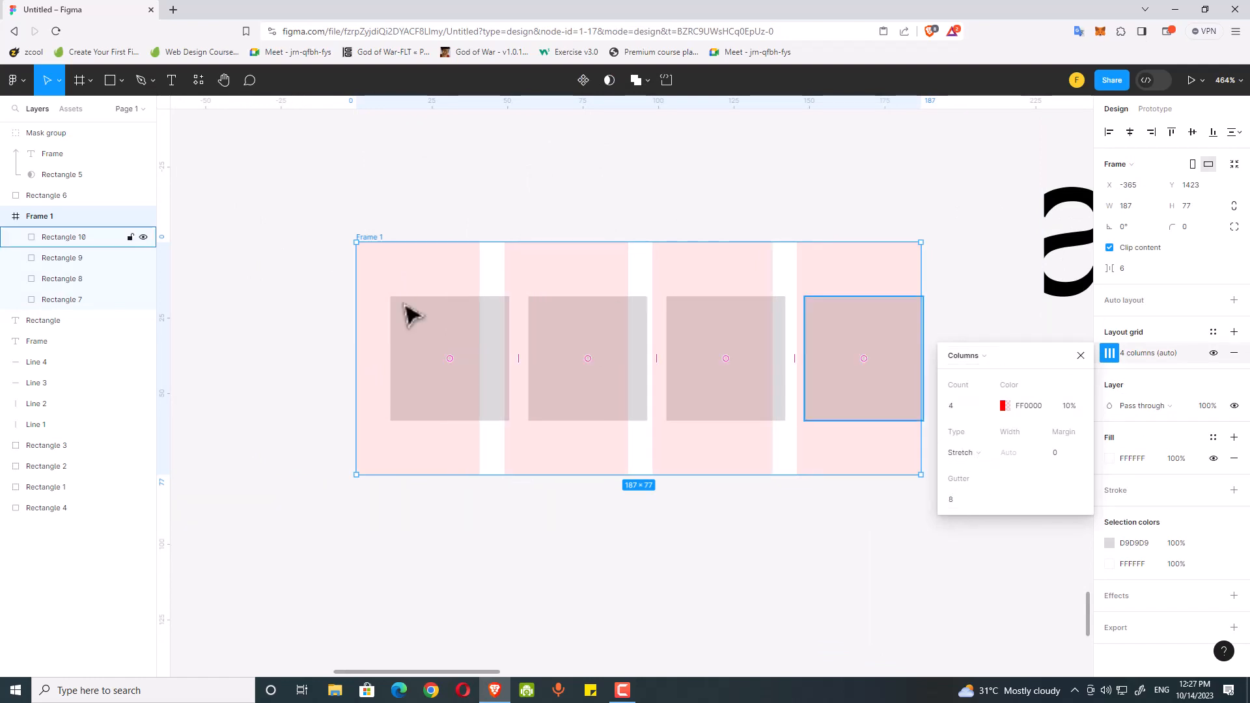
pyautogui.click(503, 185)
# Set the margin of Frame 1's column layout grid to 16
pyautogui.click(362, 240)
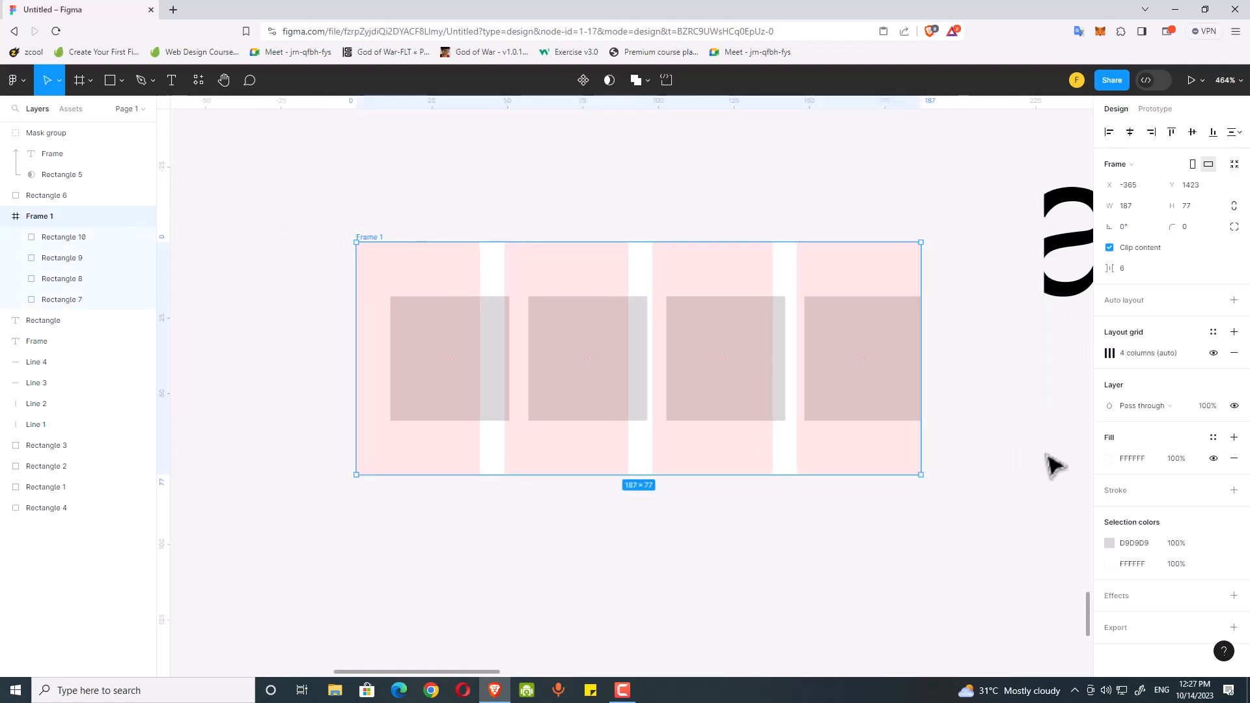
pyautogui.click(1110, 353)
pyautogui.click(1066, 453)
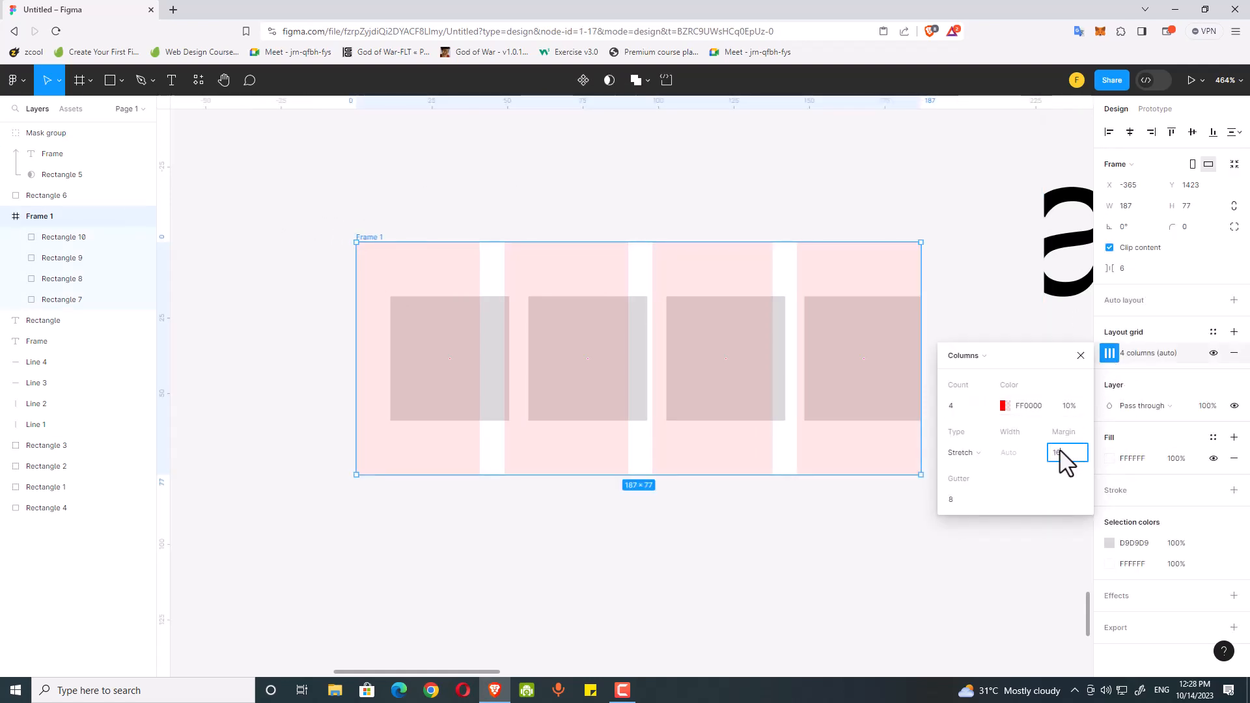
pyautogui.press('Return')
pyautogui.click(510, 234)
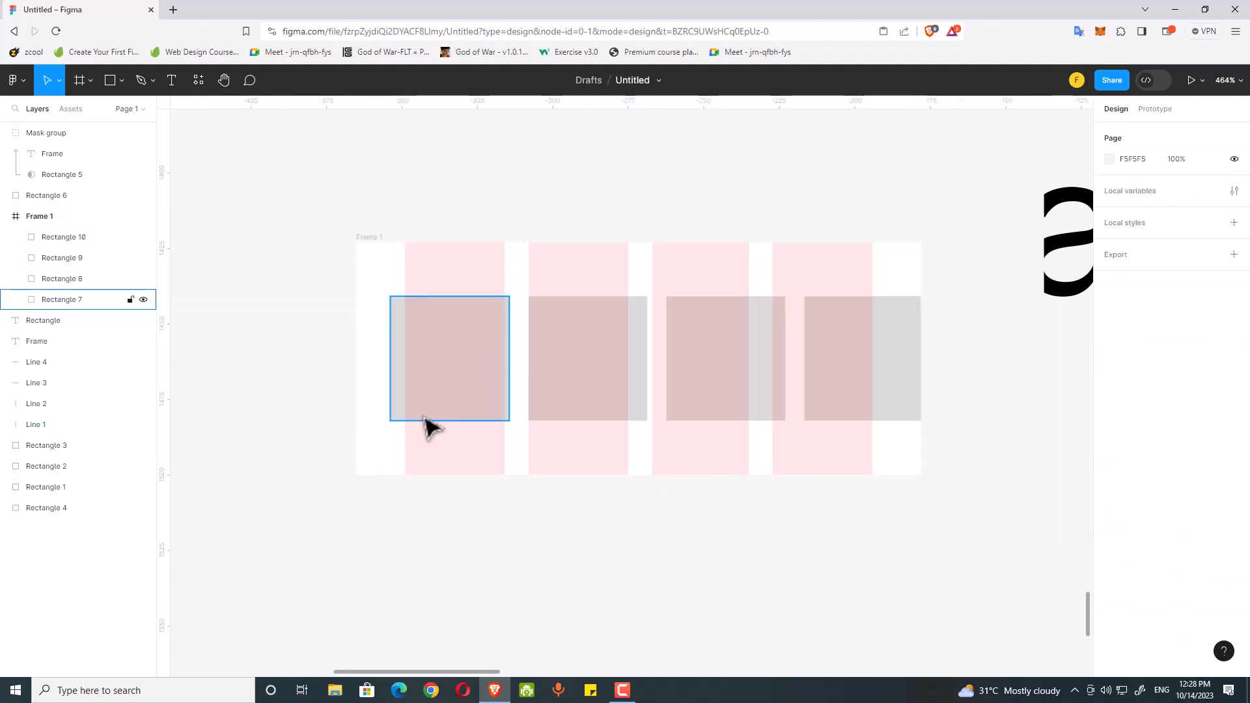
# Fit the first rectangle to the first grid column at about 33 × 34.52 and delete the other three rectangles in Frame 1
pyautogui.moveTo(431, 381); pyautogui.dragTo(449, 372)
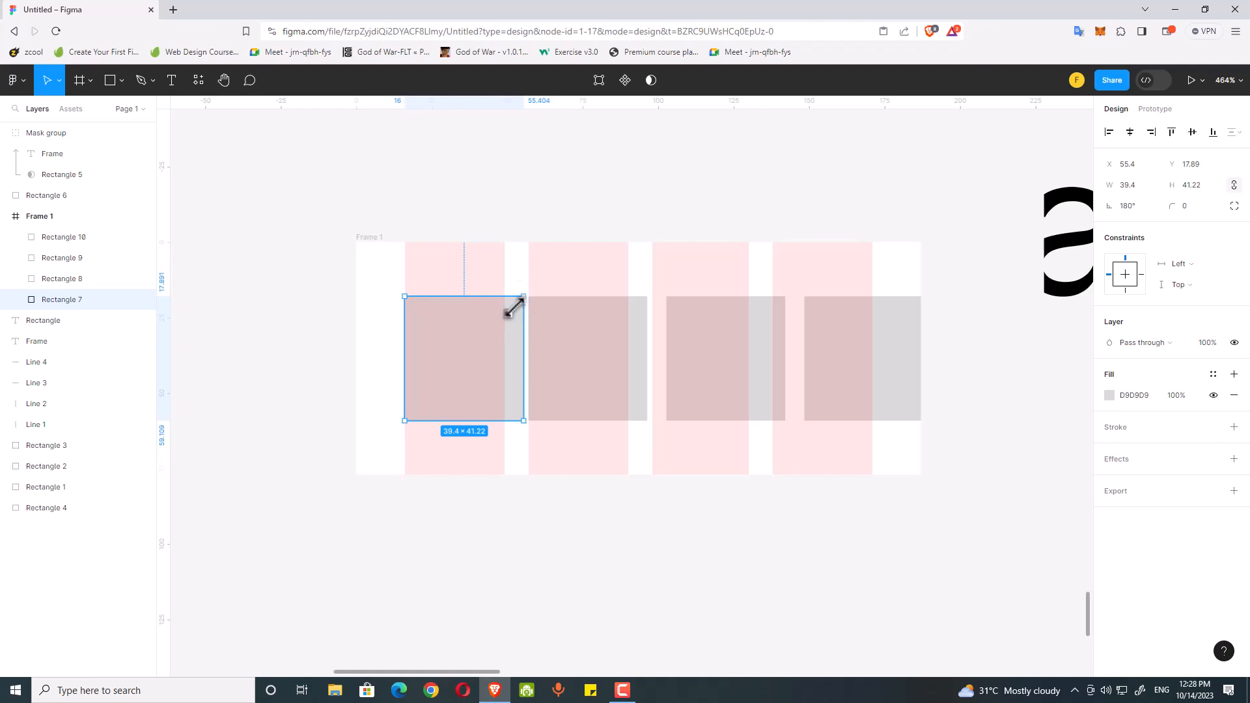
pyautogui.moveTo(519, 301); pyautogui.dragTo(504, 317)
pyautogui.click(642, 363)
pyautogui.press('Delete')
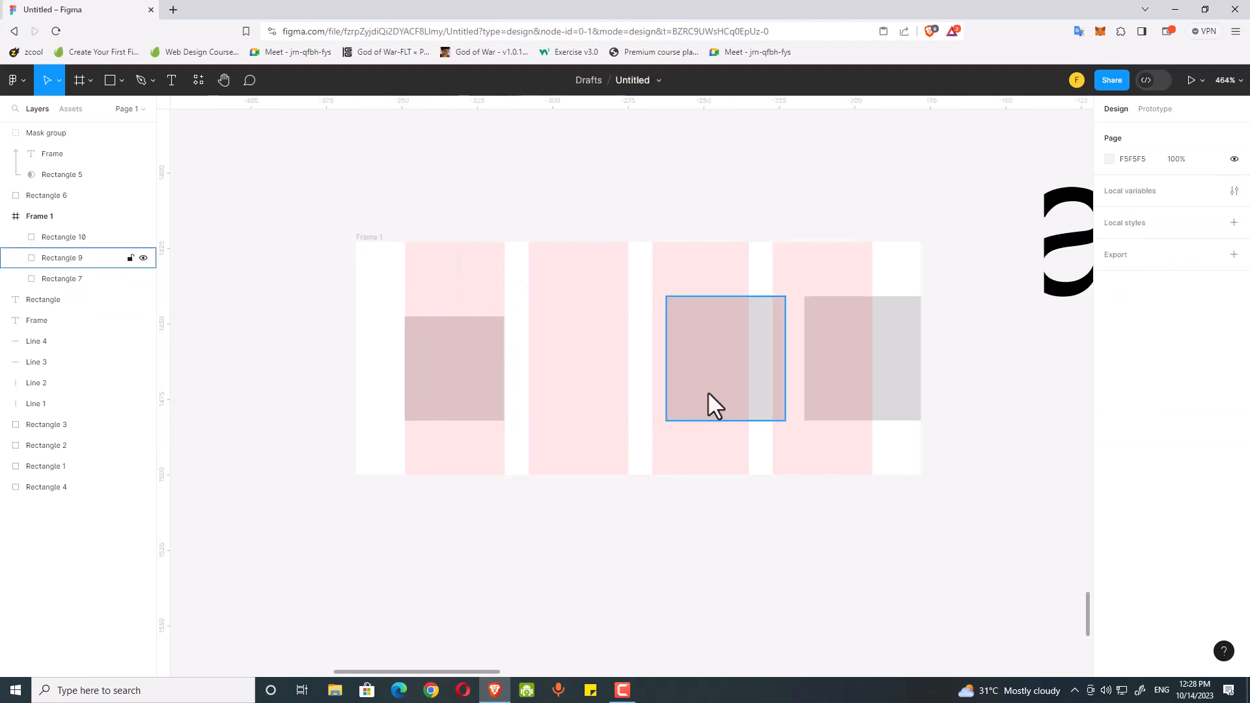
pyautogui.click(709, 392)
pyautogui.press('Delete')
pyautogui.click(798, 345)
pyautogui.press('Delete')
# Duplicate the remaining rectangle three times so that each of the four grid columns holds one
pyautogui.click(441, 376)
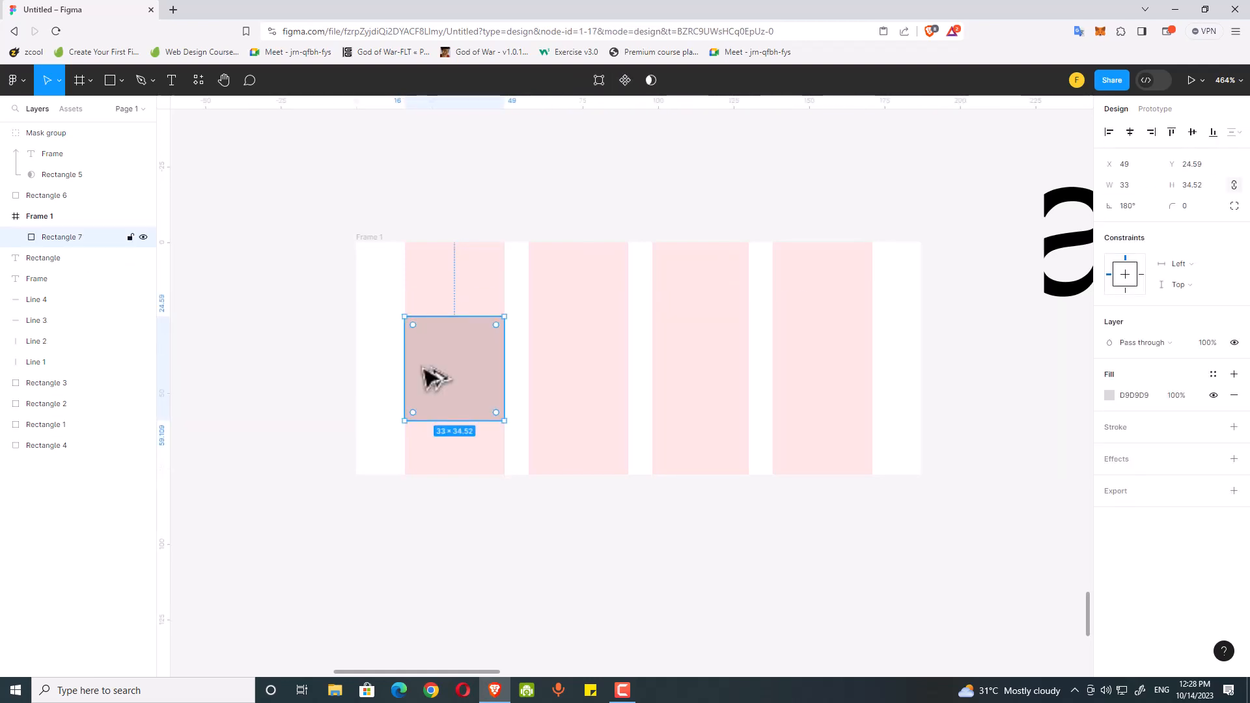
pyautogui.moveTo(424, 369); pyautogui.dragTo(547, 371)
pyautogui.hotkey('ctrl', 'd')
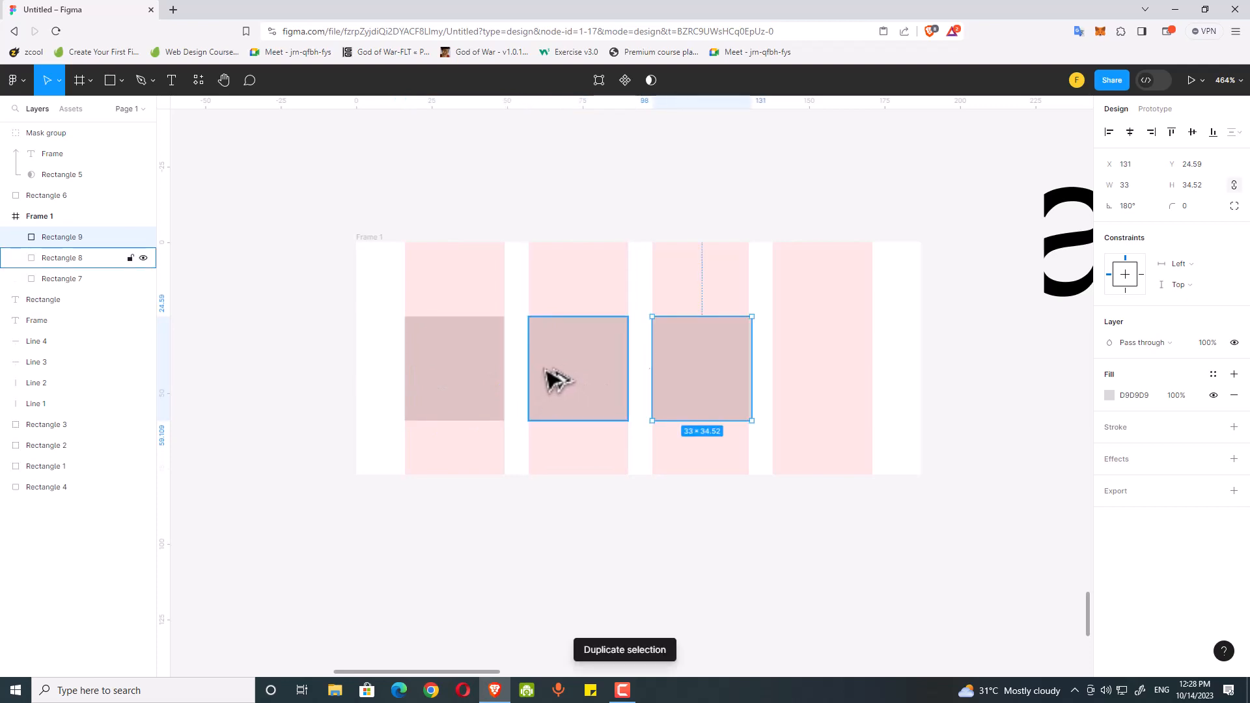
pyautogui.hotkey('ctrl', 'd')
pyautogui.click(580, 186)
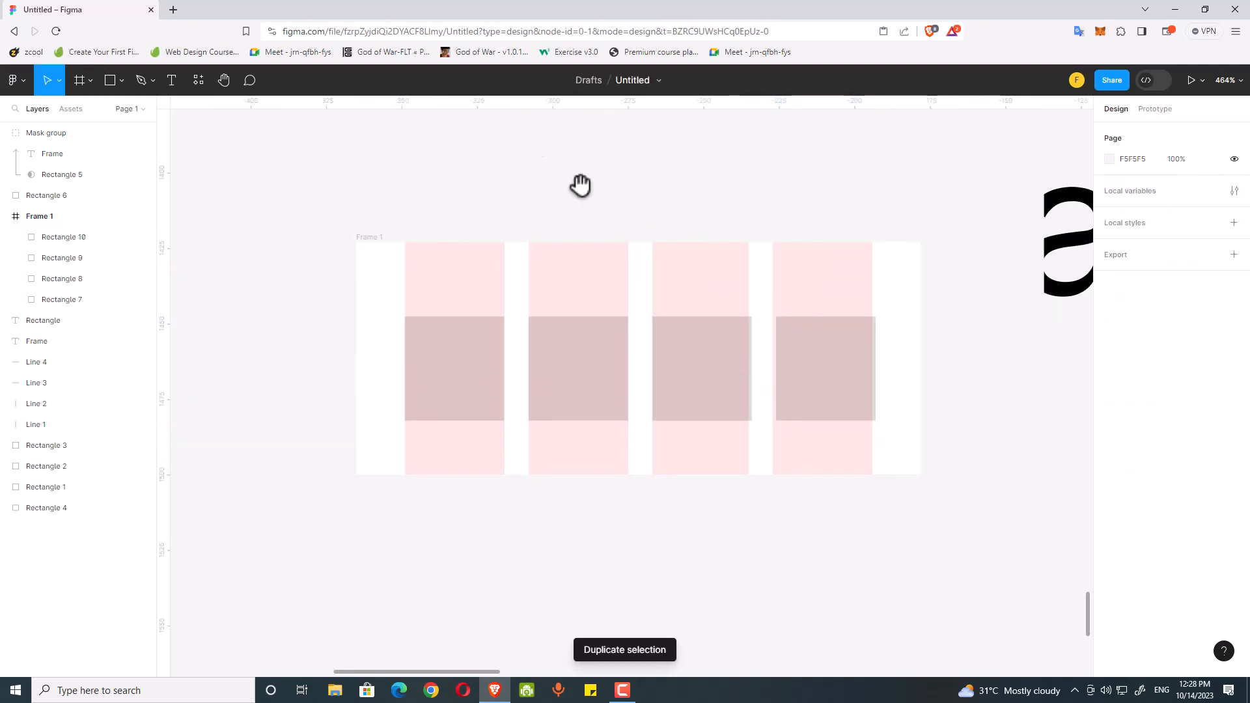
# Nudge the fourth and third rectangles left to match their grid columns and realign the second rectangle with its column
pyautogui.moveTo(580, 186); pyautogui.dragTo(518, 198)
pyautogui.click(737, 364)
pyautogui.press('Left')
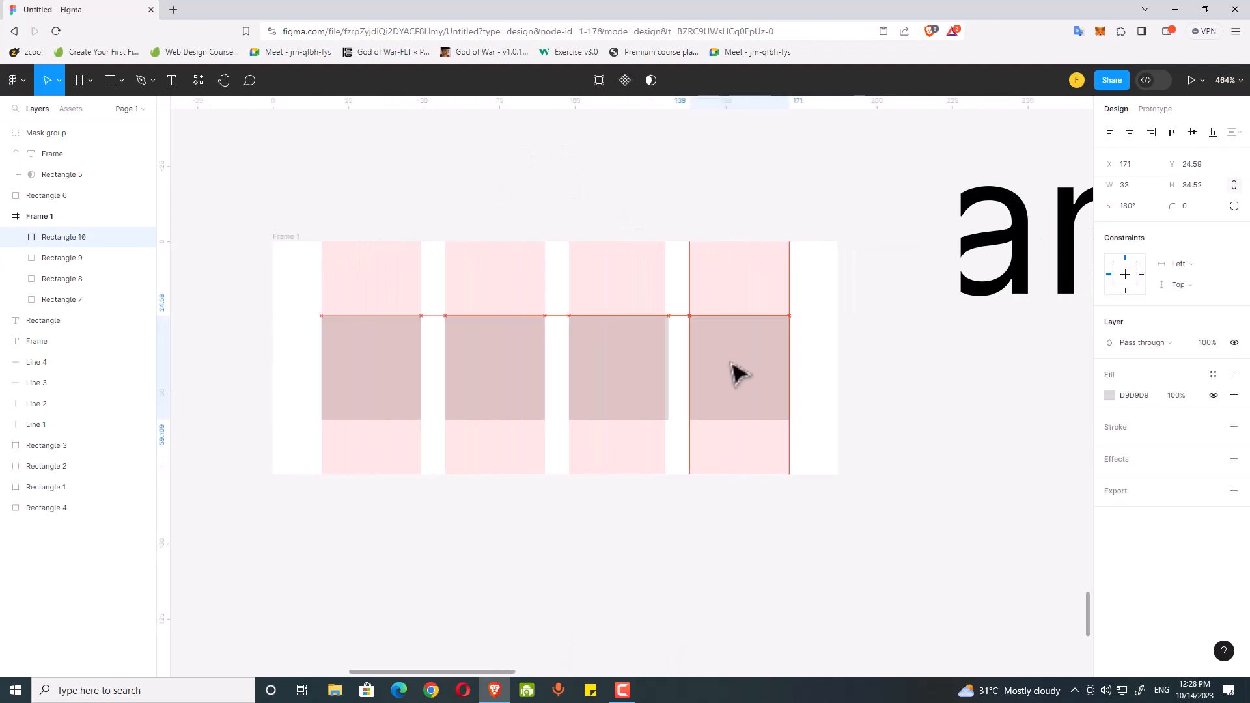
pyautogui.click(644, 363)
pyautogui.press('Left')
pyautogui.click(490, 363)
pyautogui.press('Right')
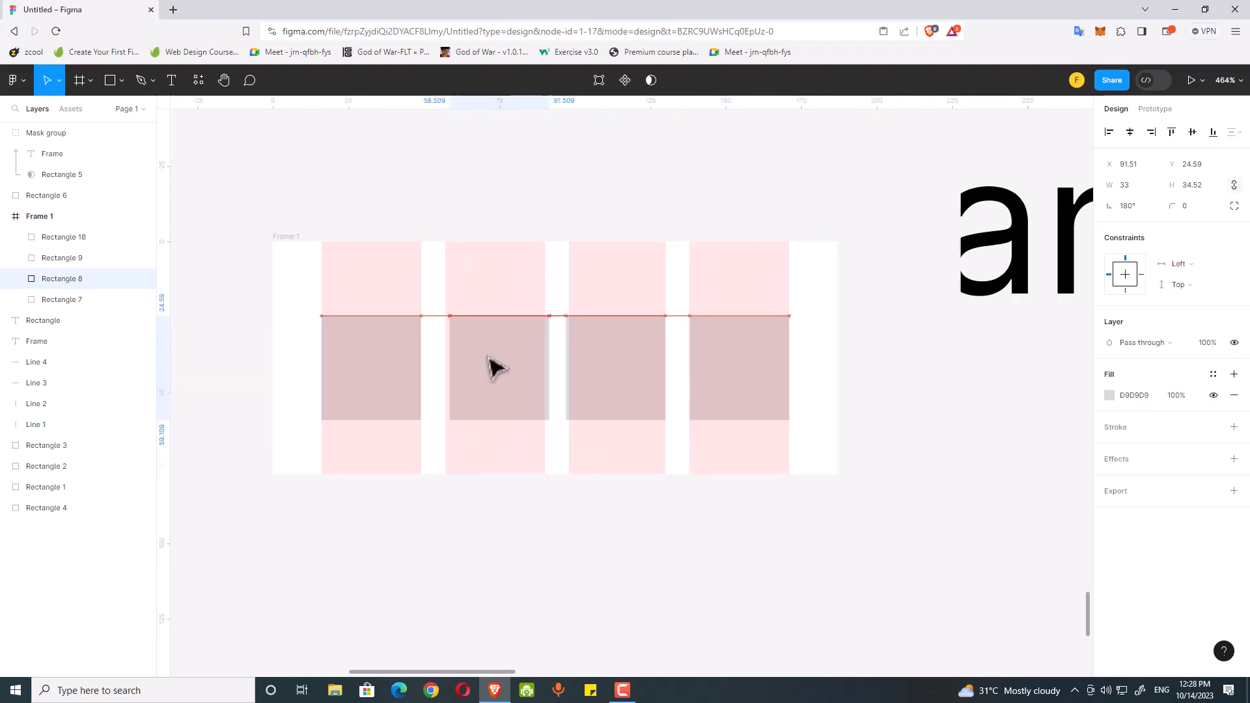
pyautogui.moveTo(490, 365); pyautogui.dragTo(488, 365)
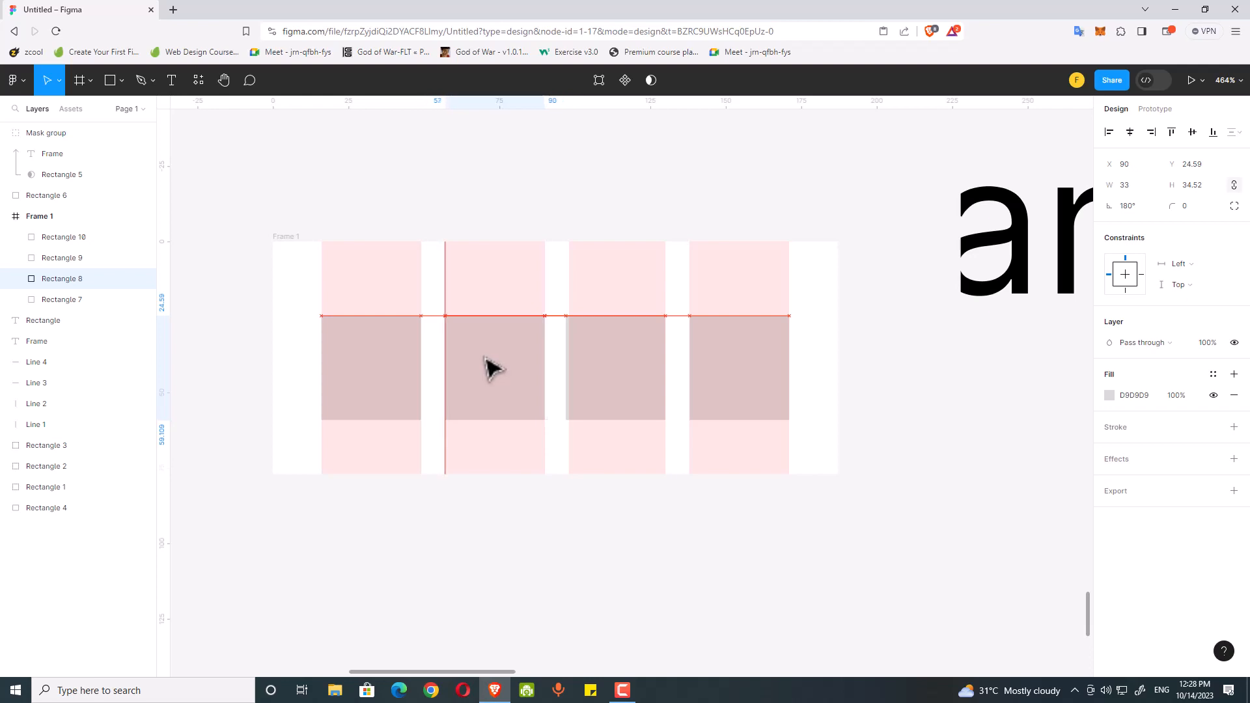
# Change Frame 1's layout grid from Columns to the uniform Grid type
pyautogui.scroll(-1, 606, 467)
pyautogui.scroll(-3, 609, 462)
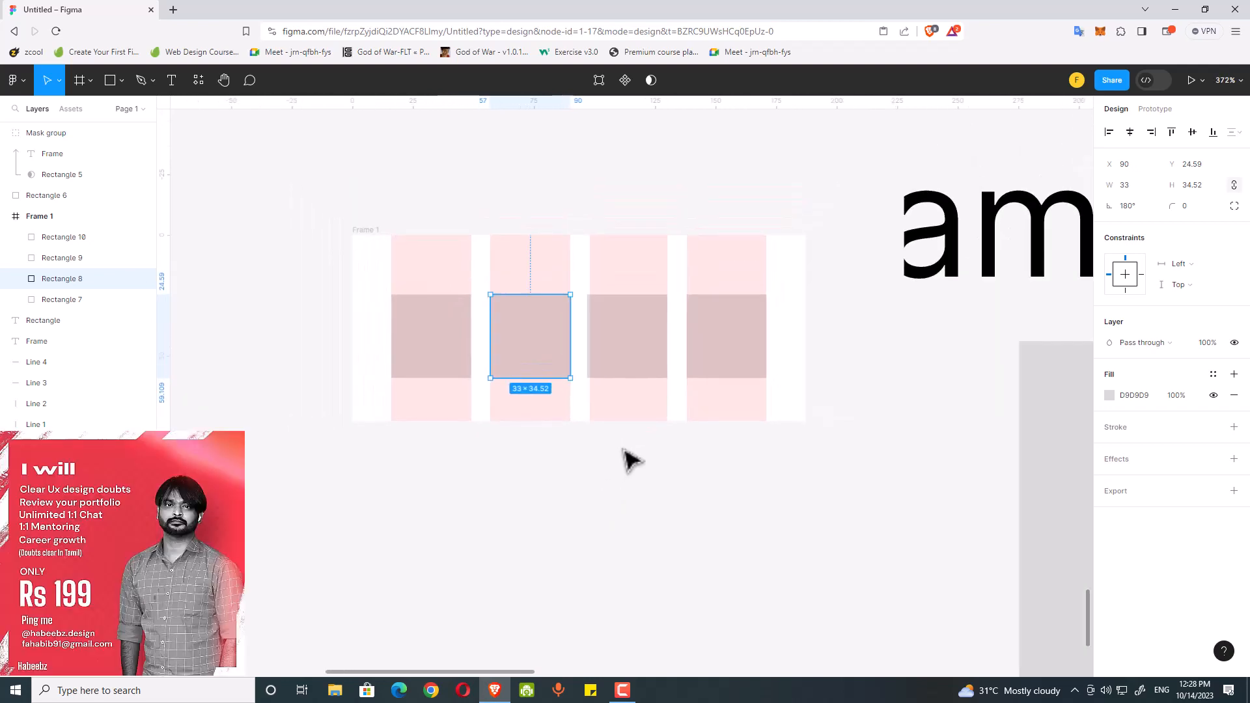
pyautogui.click(311, 259)
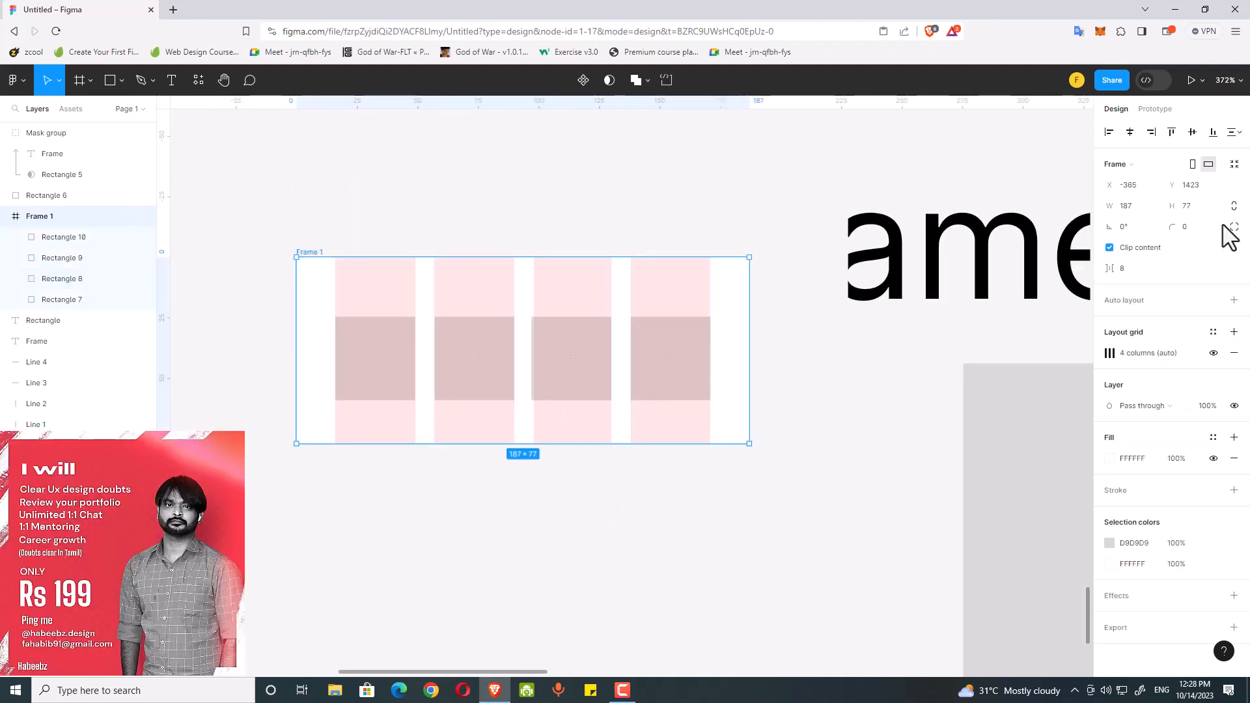
pyautogui.click(1117, 353)
pyautogui.click(968, 397)
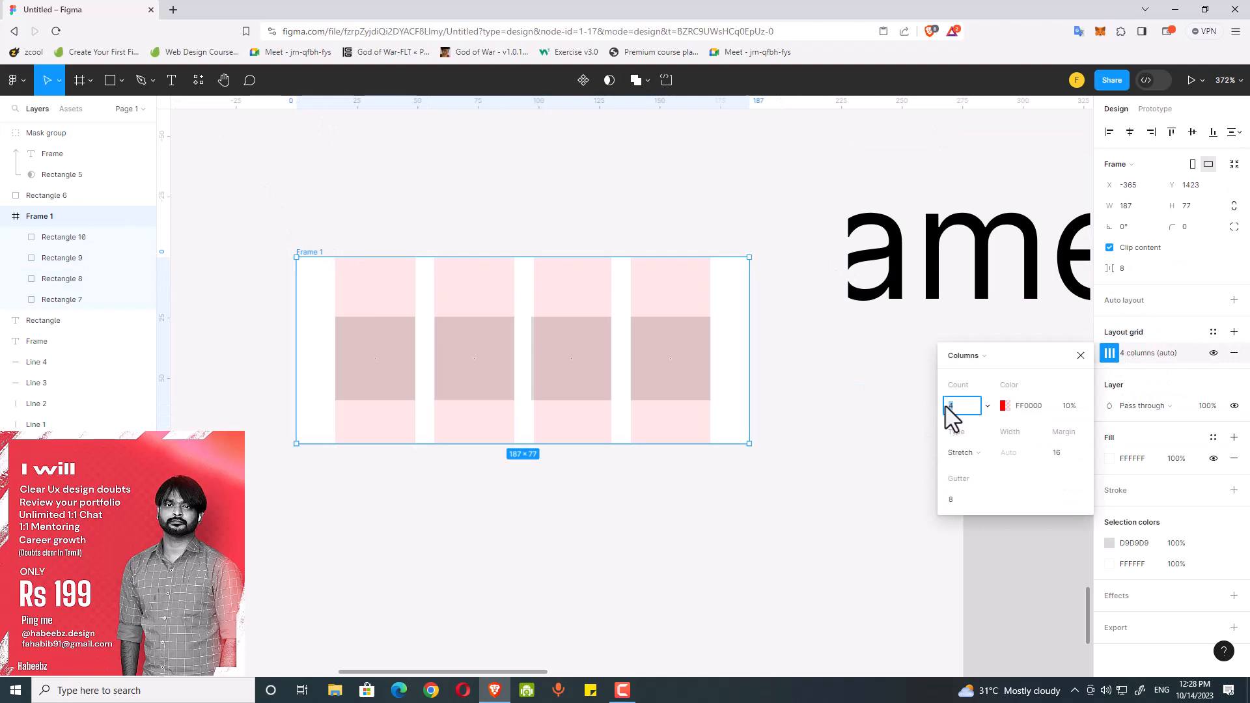
pyautogui.click(967, 355)
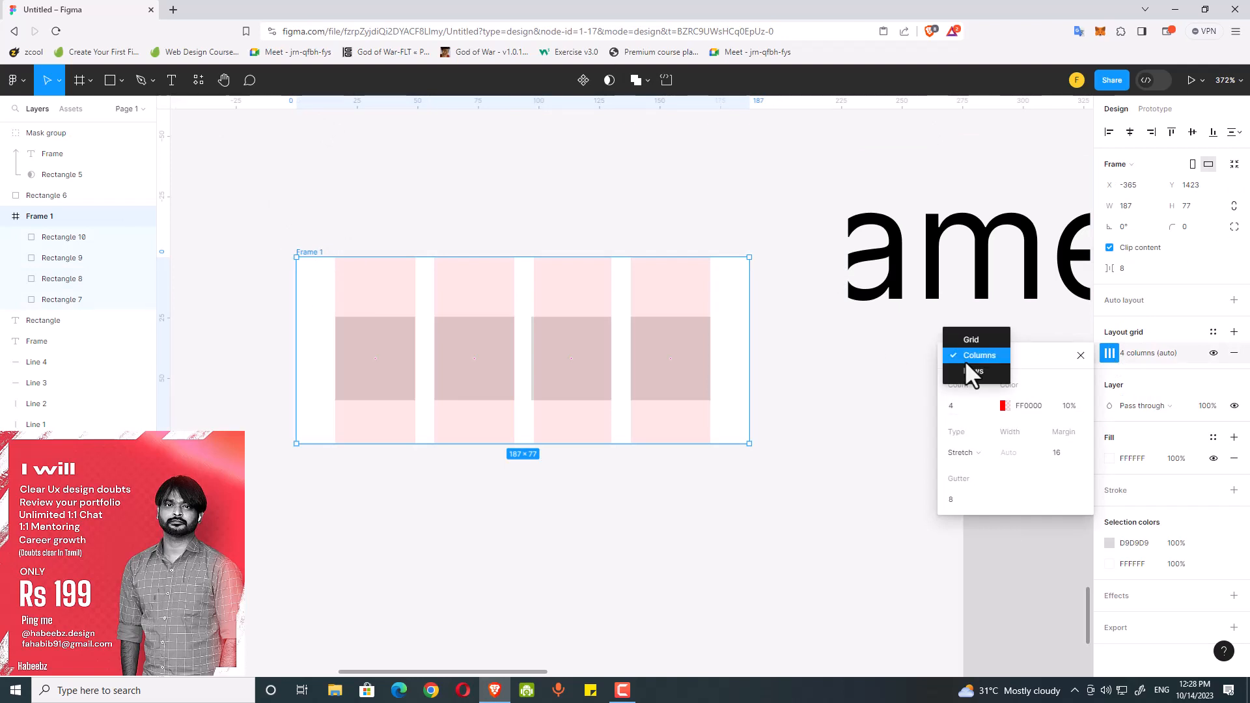
pyautogui.click(969, 337)
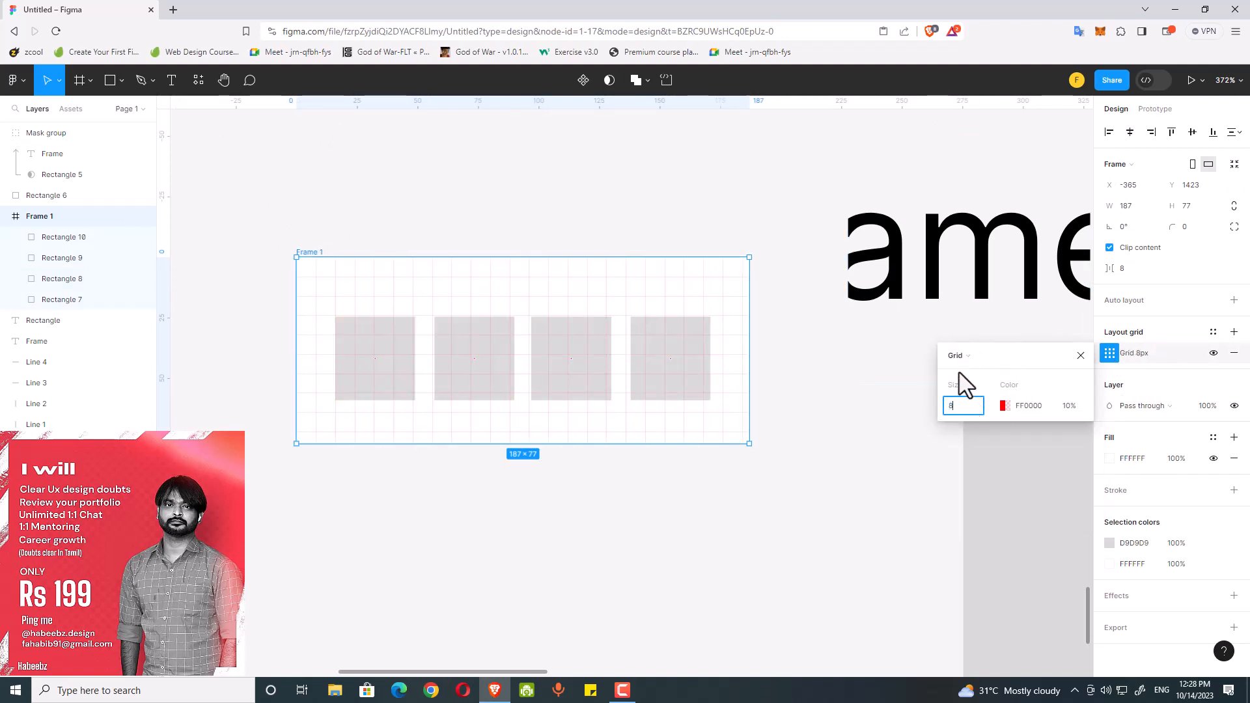
# Change Frame 1's layout grid type to Rows
pyautogui.click(957, 356)
pyautogui.click(970, 388)
pyautogui.click(612, 188)
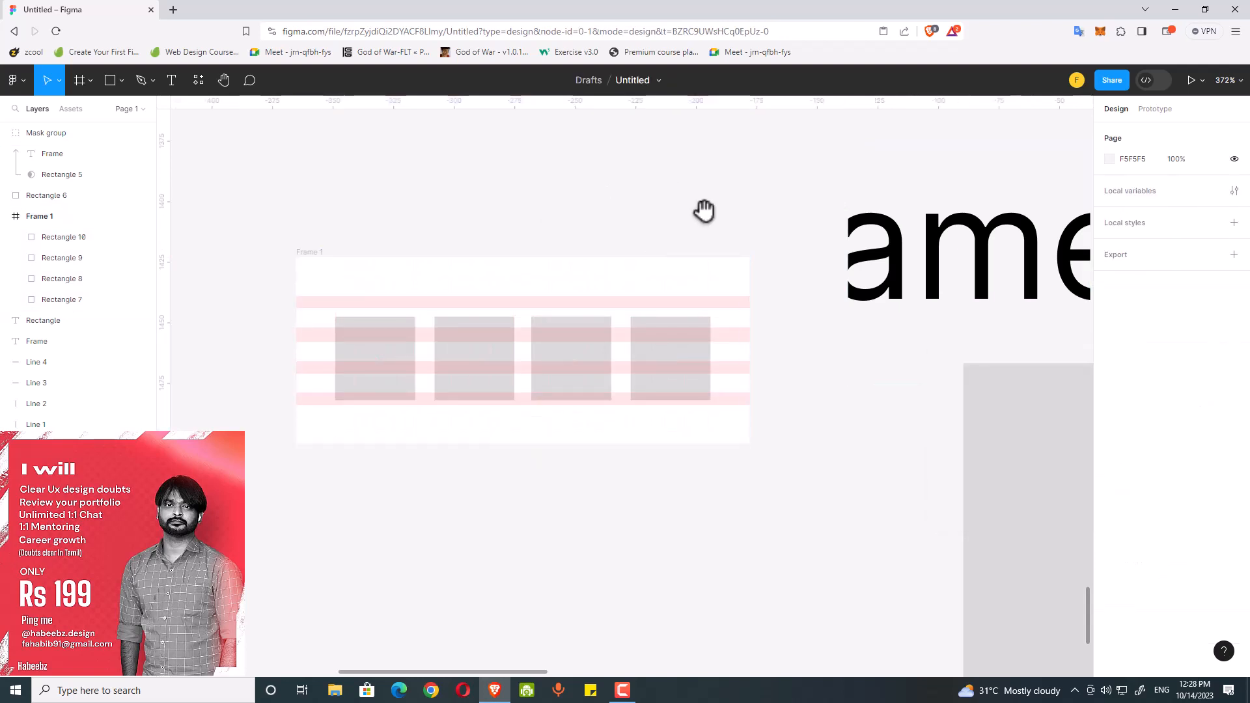
# Move the red square to the large gray rectangle's upper-left corner and shift the gray rectangle away to the right
pyautogui.moveTo(703, 212); pyautogui.dragTo(510, 225)
pyautogui.moveTo(771, 311); pyautogui.dragTo(366, 190)
pyautogui.click(599, 330)
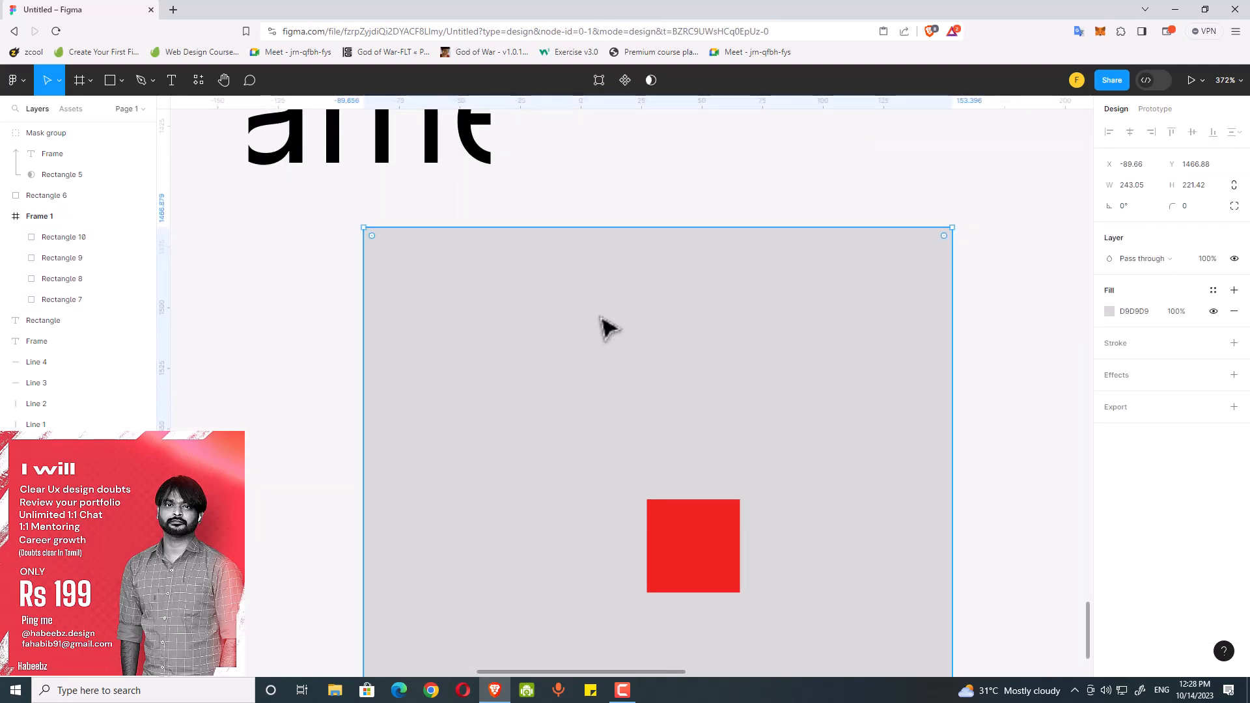
pyautogui.moveTo(603, 330); pyautogui.dragTo(679, 332)
pyautogui.scroll(-5, 602, 318)
pyautogui.click(605, 262)
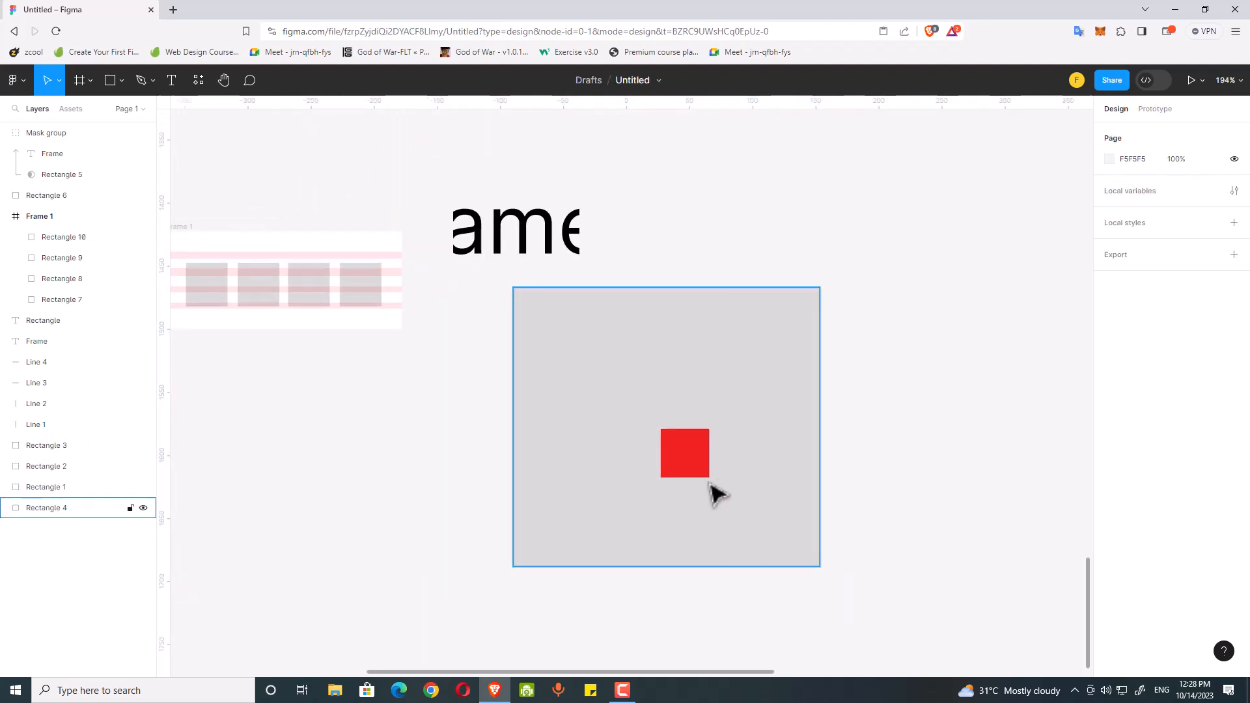
pyautogui.moveTo(686, 470); pyautogui.dragTo(712, 326)
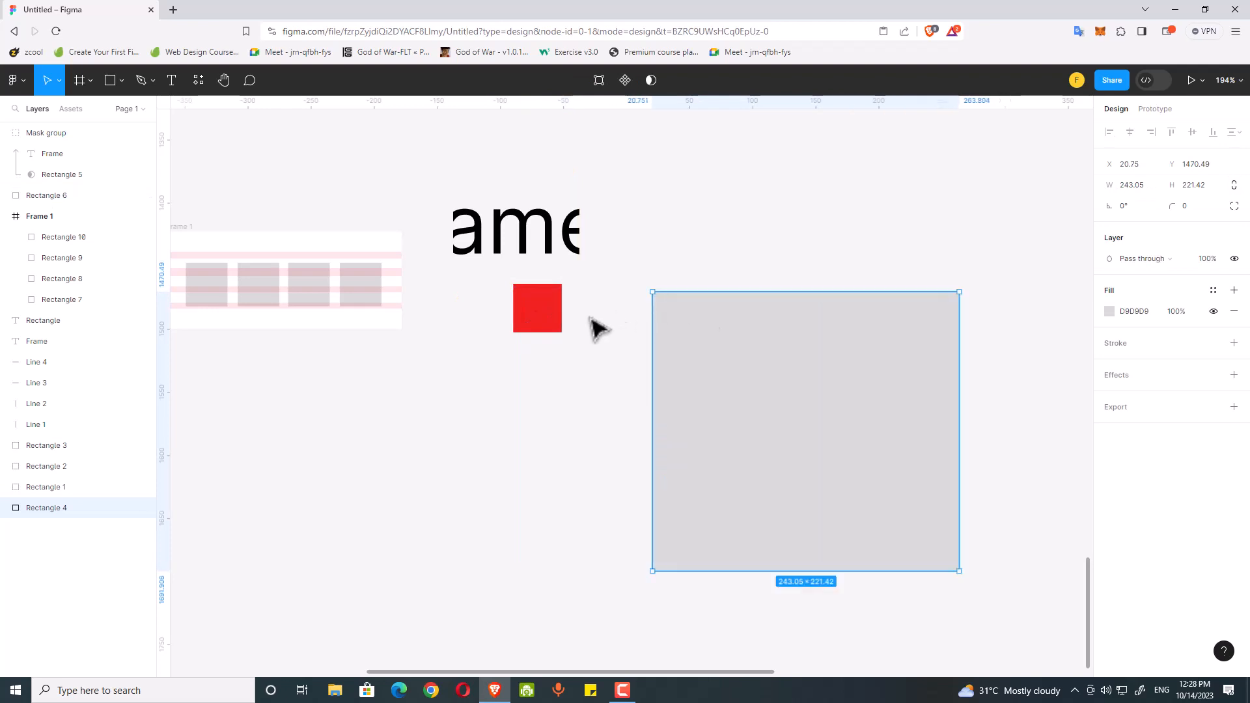
# Undo both moves, then redo only the red square's move to the gray rectangle's upper-left corner
pyautogui.hotkey('ctrl', 'z')
pyautogui.hotkey('ctrl', 'z')
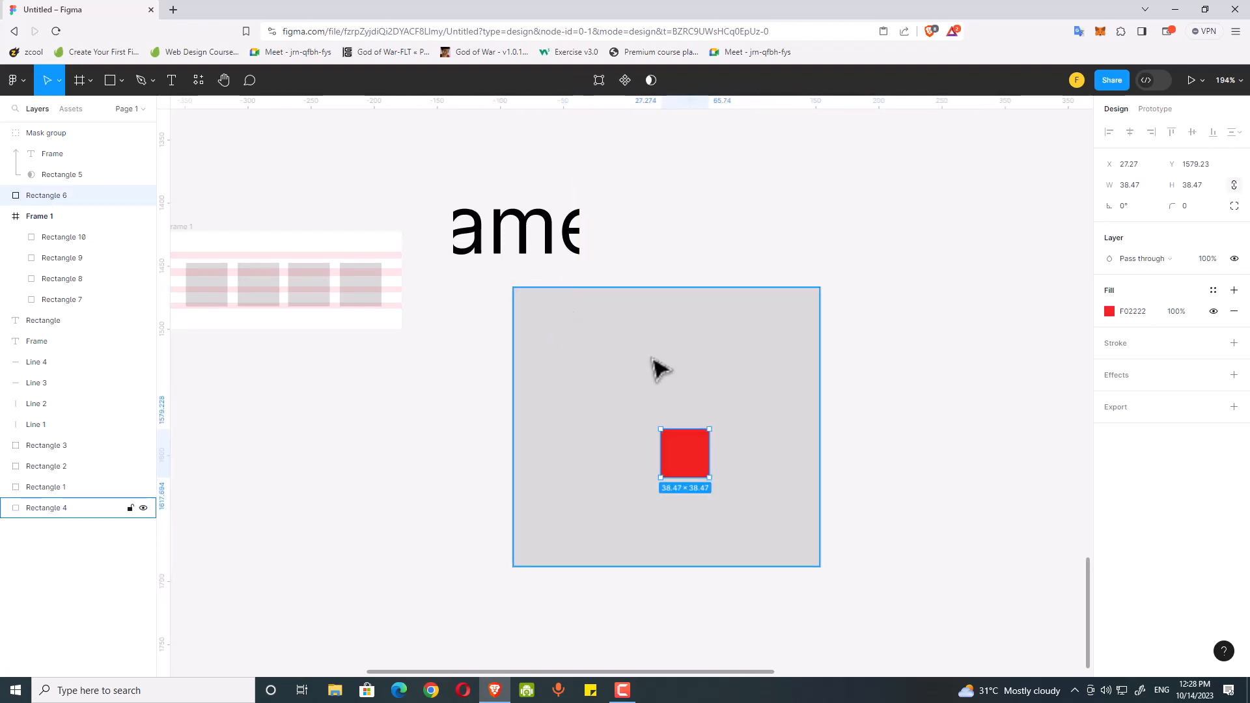
pyautogui.hotkey('ctrl', 'shift', 'z')
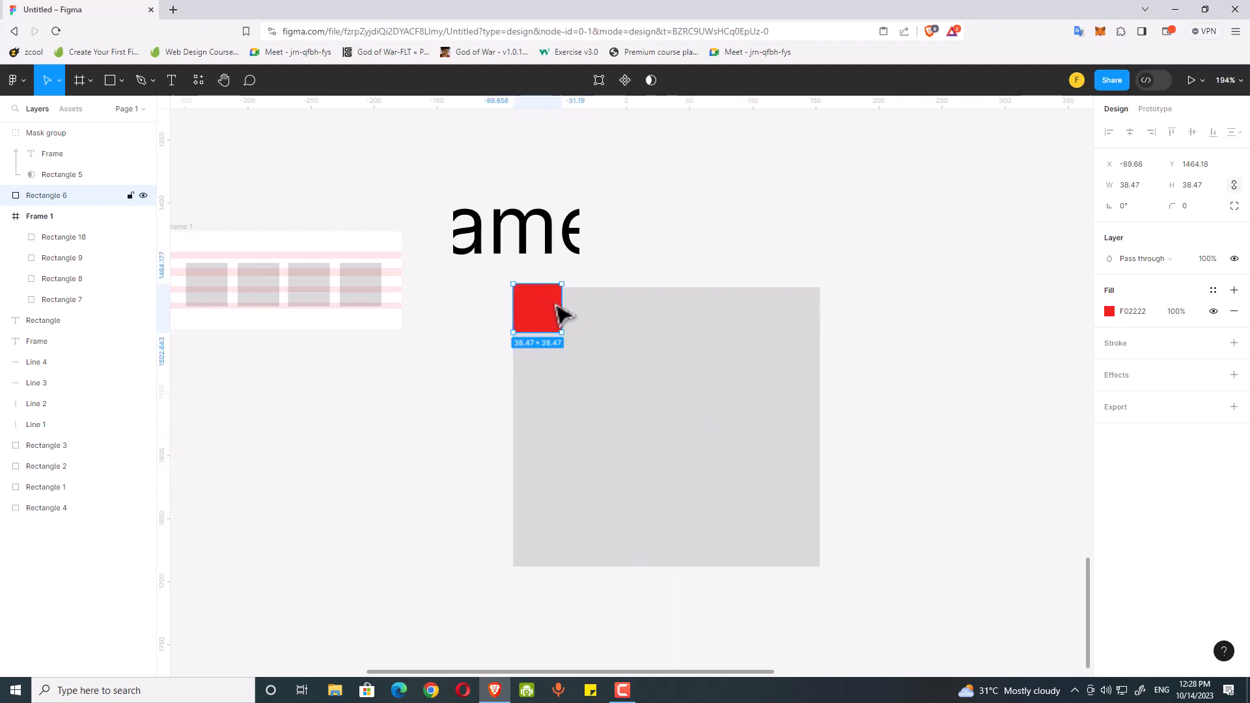
# Stretch the red square across the gray rectangle's top to about 240.62 wide, then scale it proportionally to a quarter of that width, 60.15
pyautogui.moveTo(561, 316); pyautogui.dragTo(819, 313)
pyautogui.click(1156, 187)
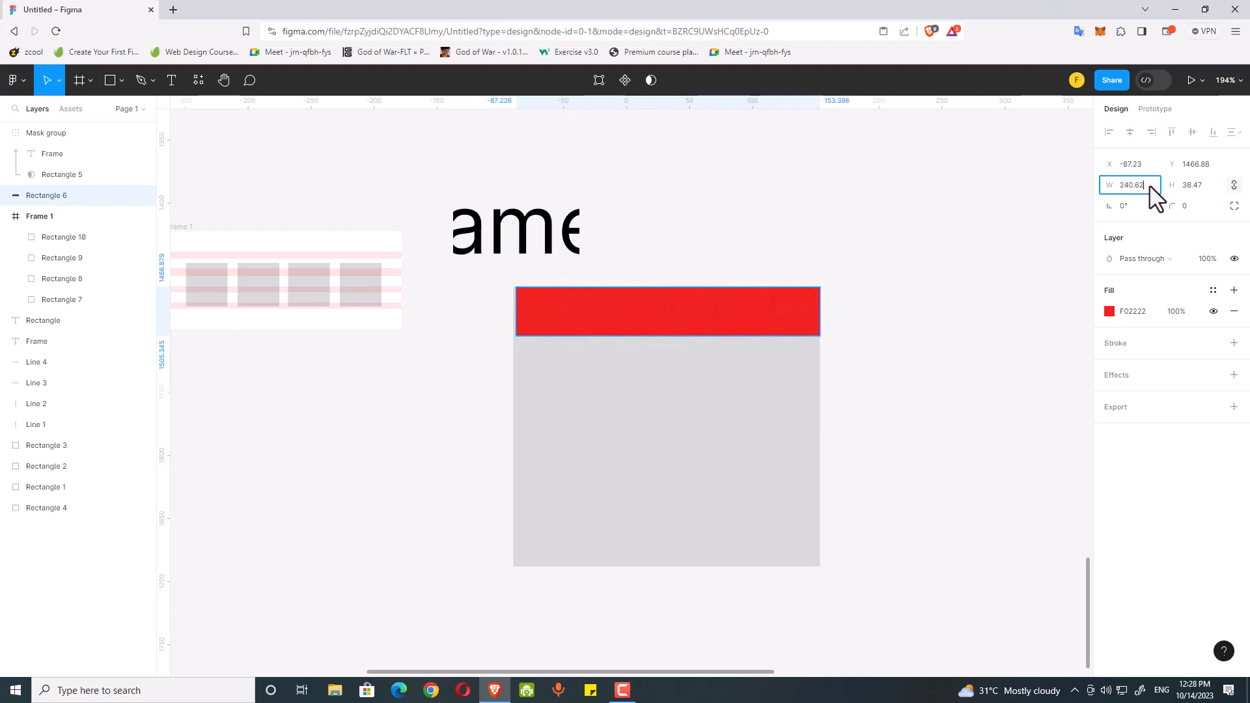
pyautogui.press('Return')
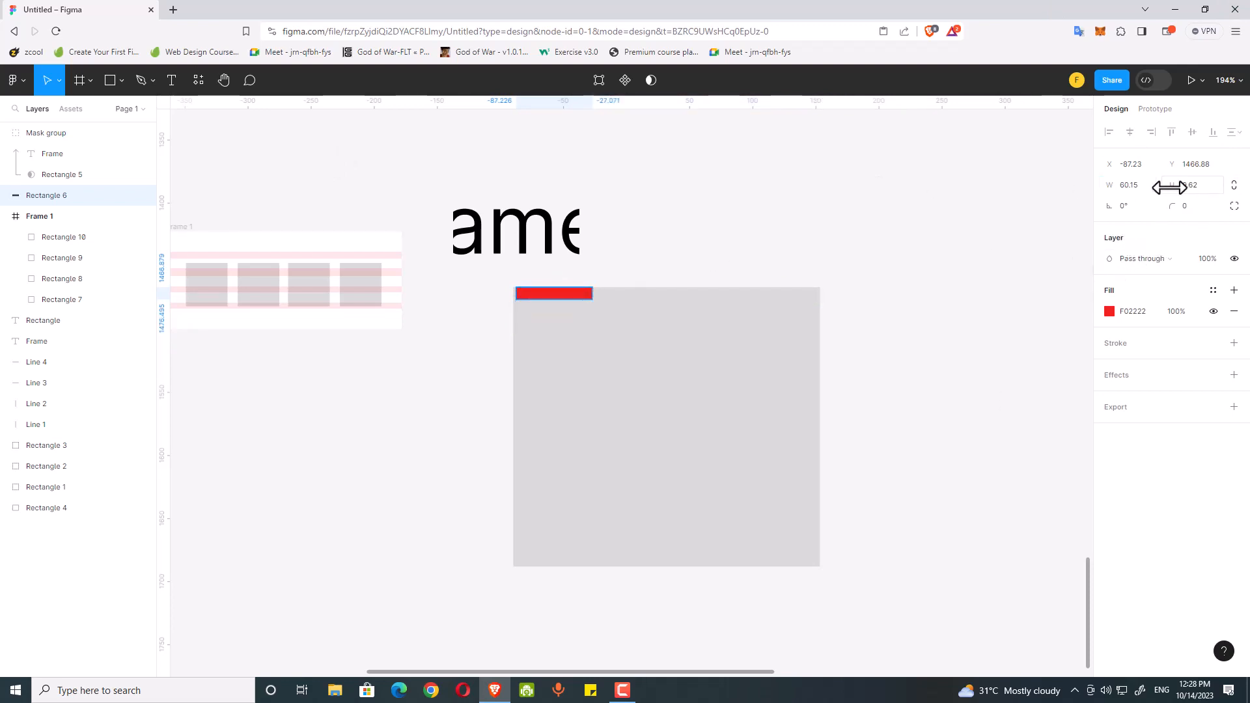
pyautogui.click(1131, 188)
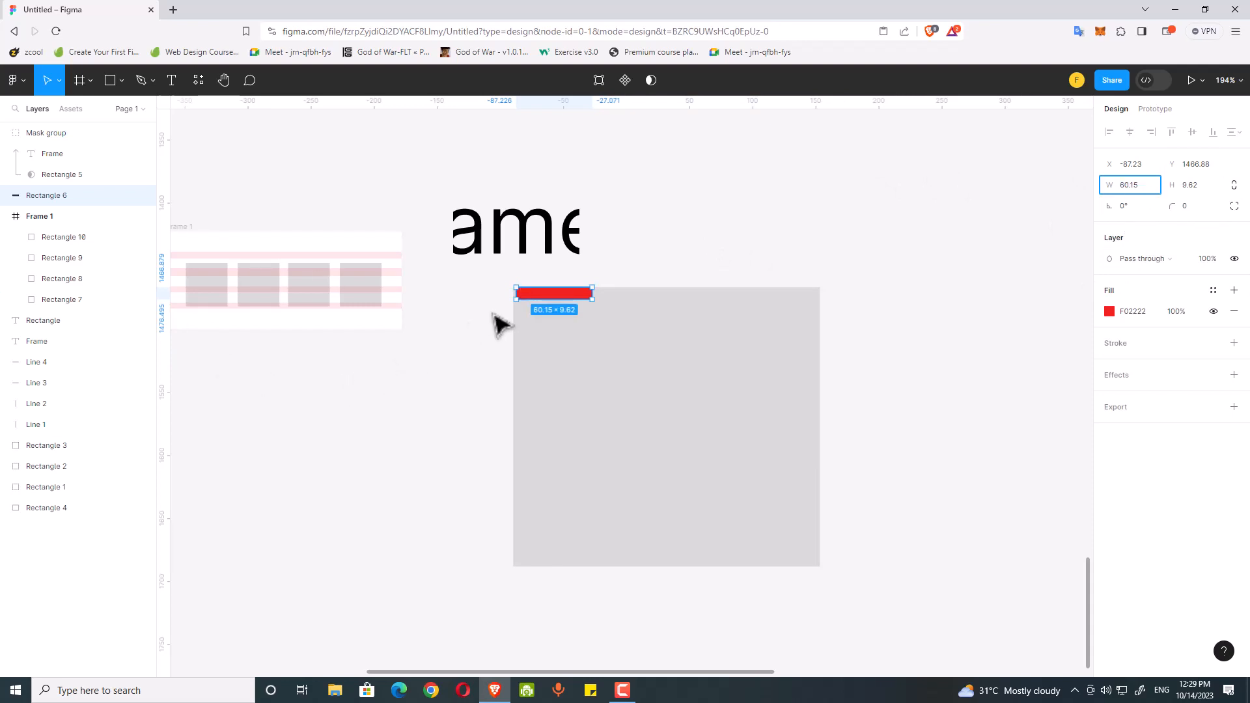
pyautogui.click(559, 296)
pyautogui.click(598, 283)
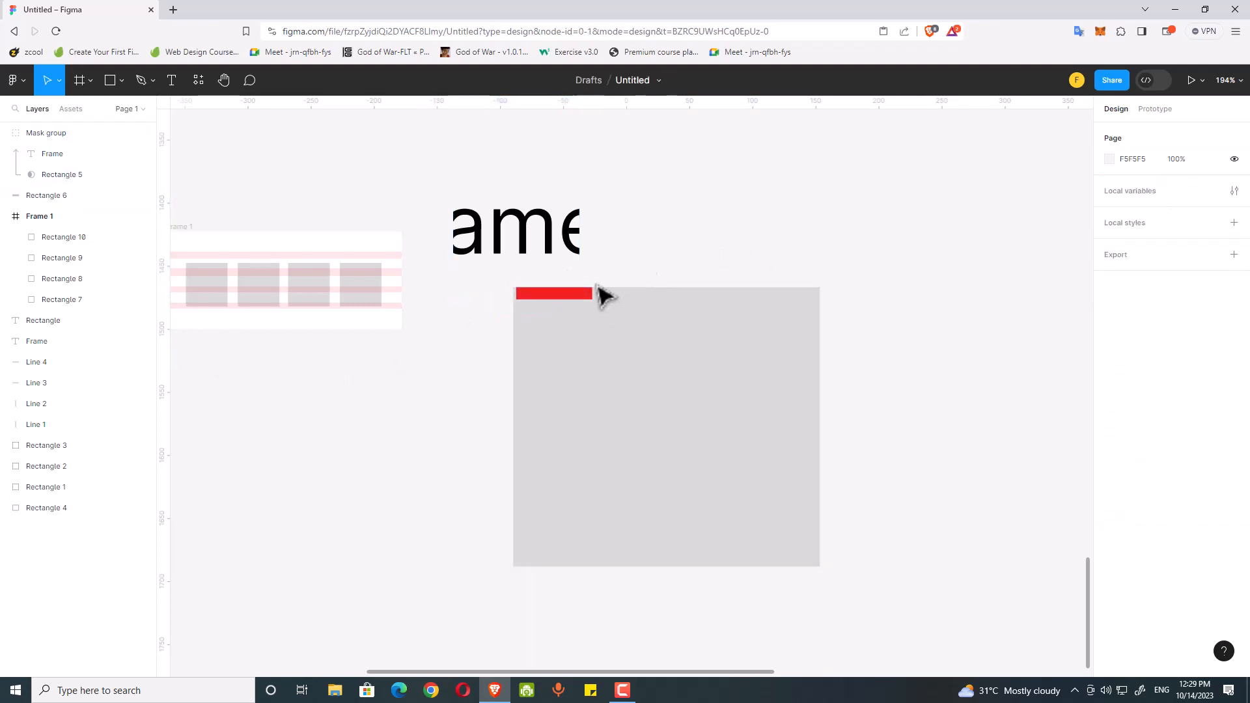
# Duplicate the red strip three times along the gray rectangle's top edge and shift the last copy flush with its right edge
pyautogui.click(585, 293)
pyautogui.press('alt')
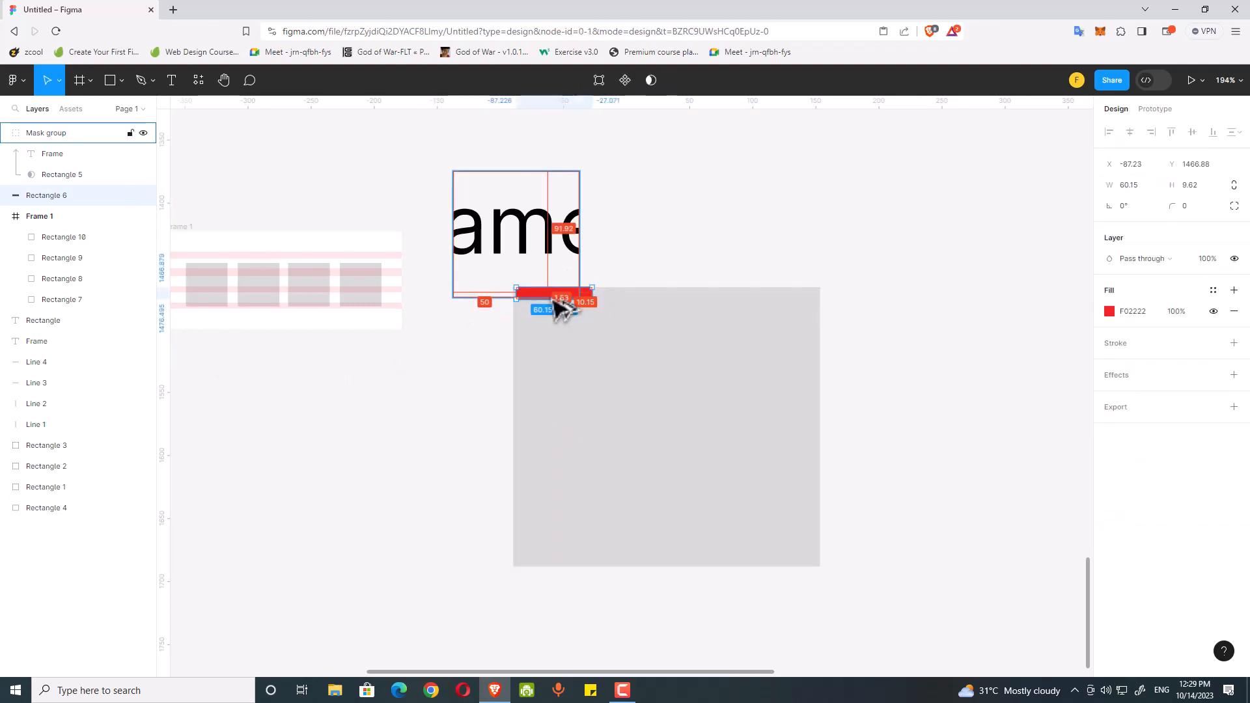
pyautogui.moveTo(555, 295); pyautogui.dragTo(619, 304)
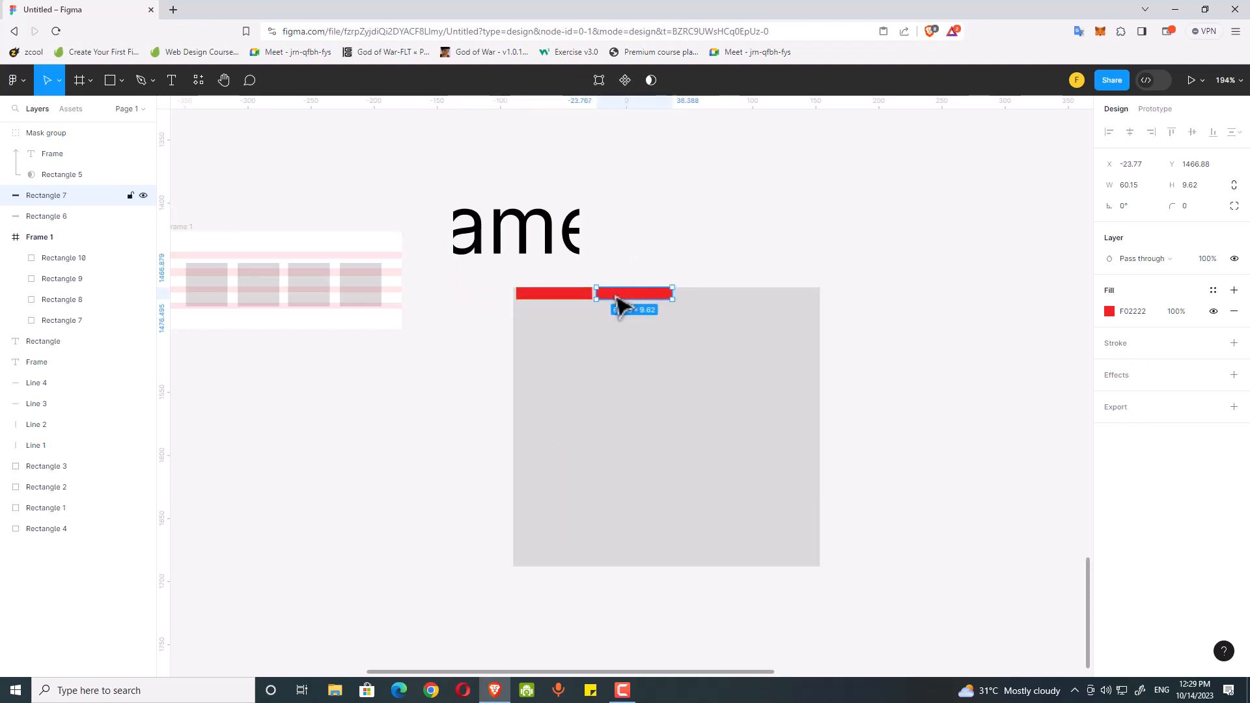
pyautogui.hotkey('ctrl', 'd')
pyautogui.hotkey('ctrl', 'd')
pyautogui.press('Escape')
pyautogui.moveTo(819, 295); pyautogui.dragTo(804, 296)
# Select all four red strips and distribute them evenly in the horizontal direction
pyautogui.moveTo(897, 314); pyautogui.dragTo(419, 303)
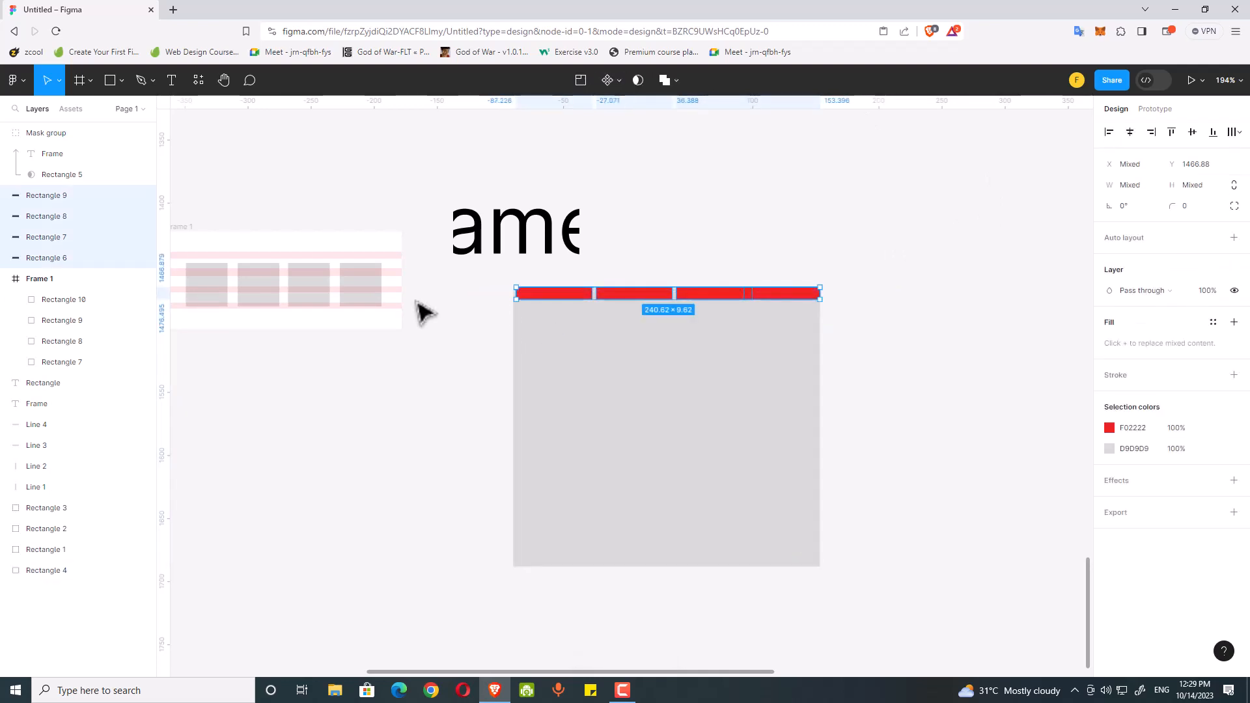
pyautogui.click(1232, 133)
pyautogui.click(1145, 190)
pyautogui.click(653, 250)
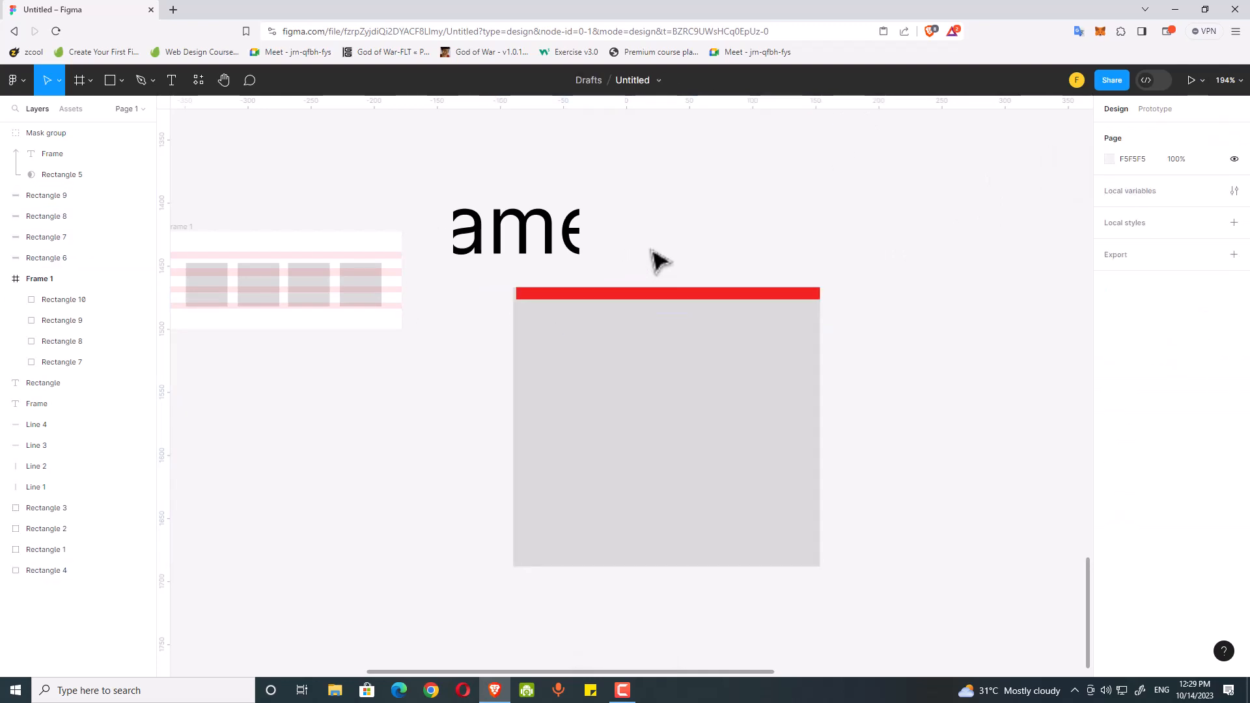
pyautogui.moveTo(652, 250); pyautogui.dragTo(780, 240)
pyautogui.moveTo(462, 329); pyautogui.dragTo(495, 351)
pyautogui.moveTo(434, 289); pyautogui.dragTo(434, 318)
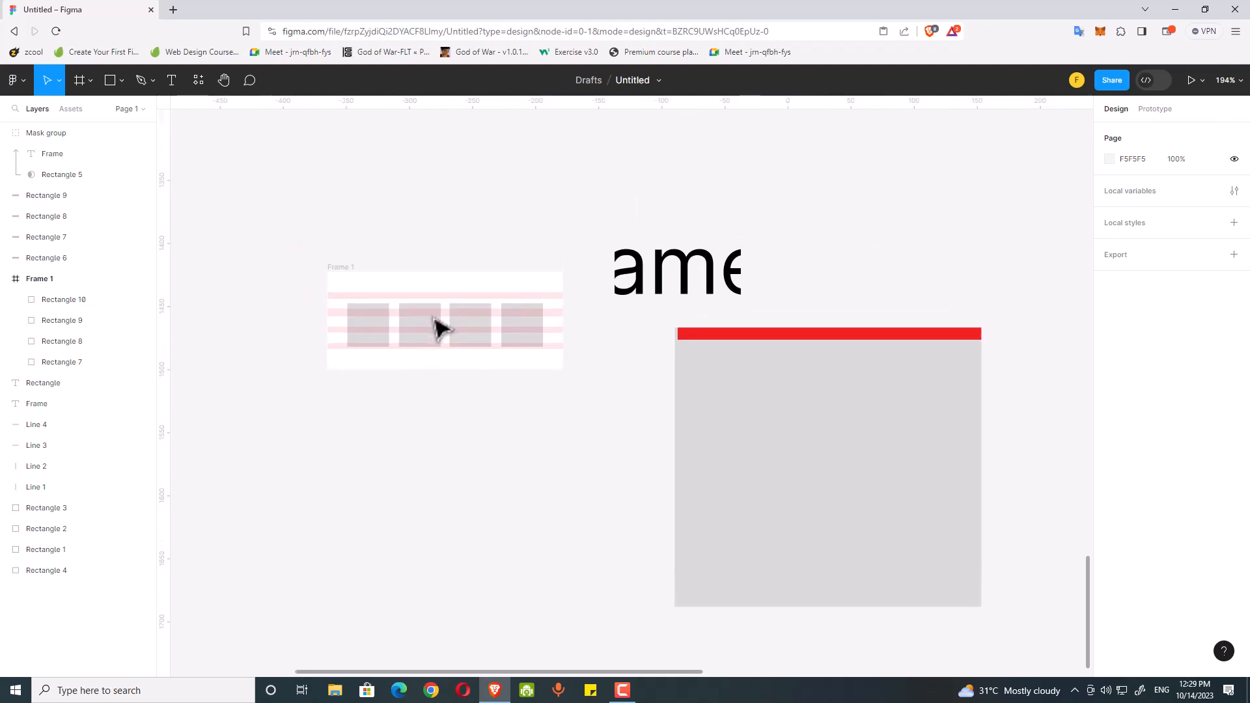
pyautogui.moveTo(496, 223); pyautogui.dragTo(421, 184)
pyautogui.scroll(-5, 423, 198)
pyautogui.scroll(4, 468, 239)
pyautogui.scroll(3, 502, 230)
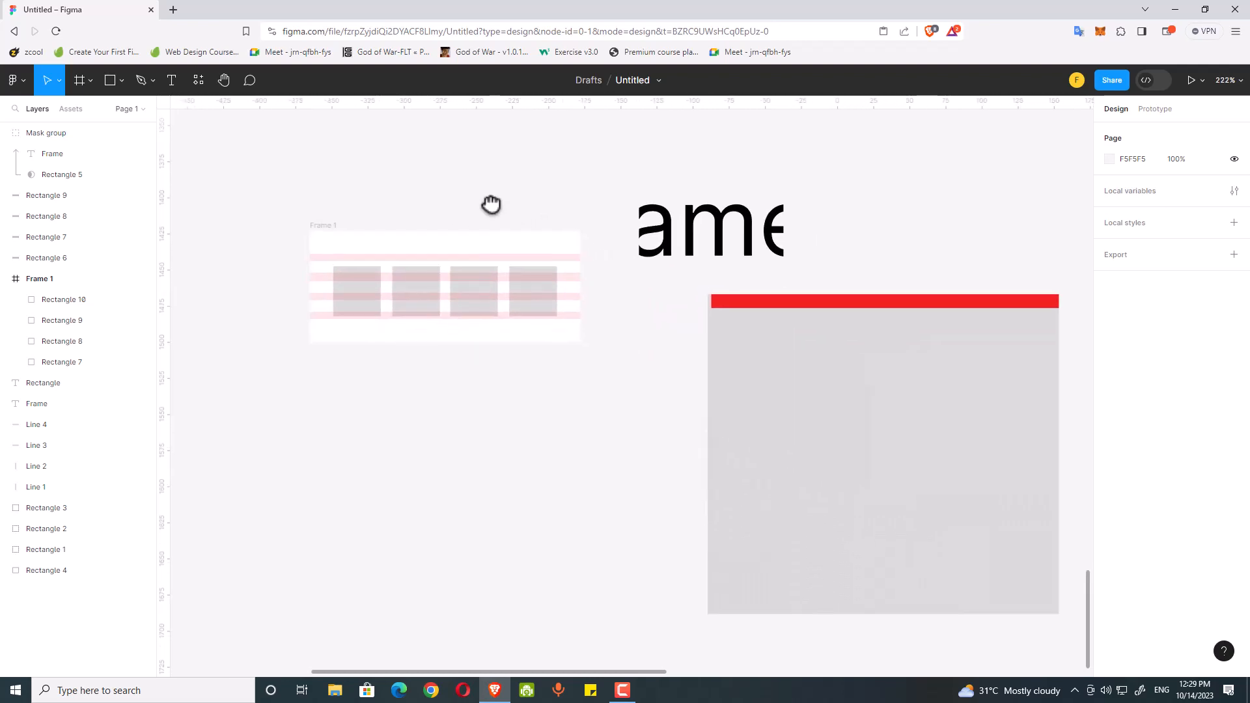
pyautogui.moveTo(440, 203); pyautogui.dragTo(397, 199)
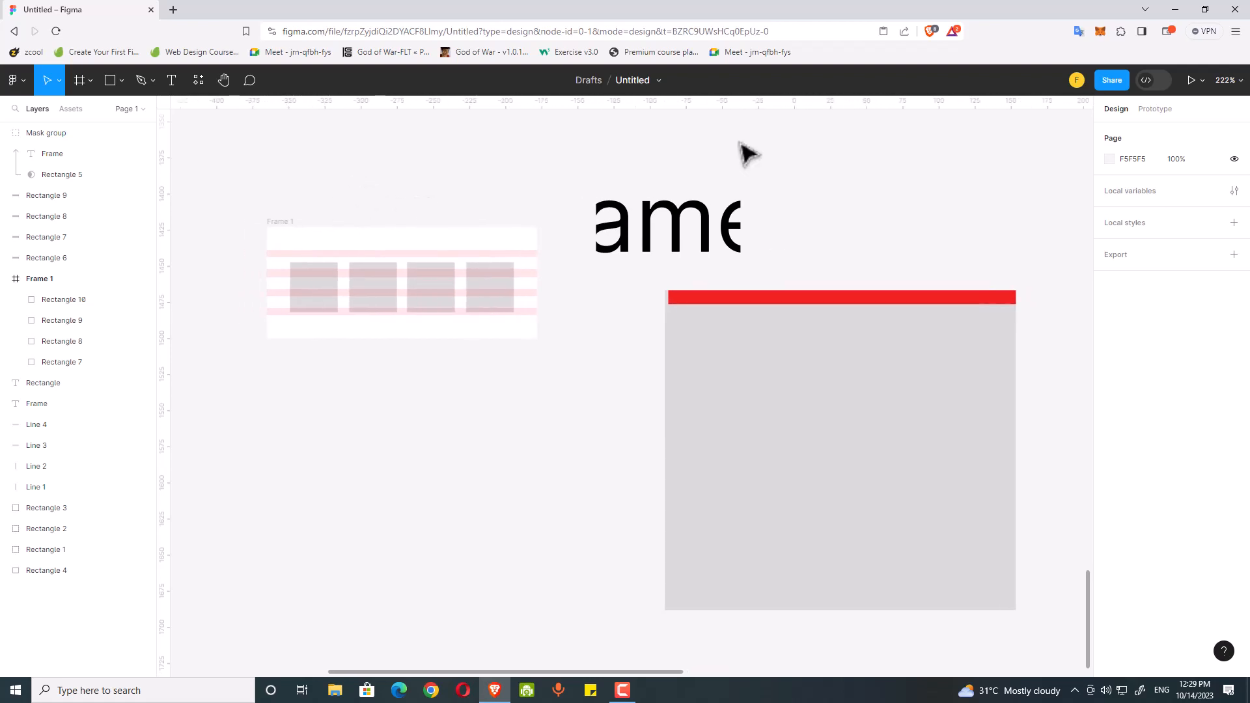
# Round the corners of Frame 1 and set the large gray rectangle's corner radius to 11
pyautogui.click(285, 223)
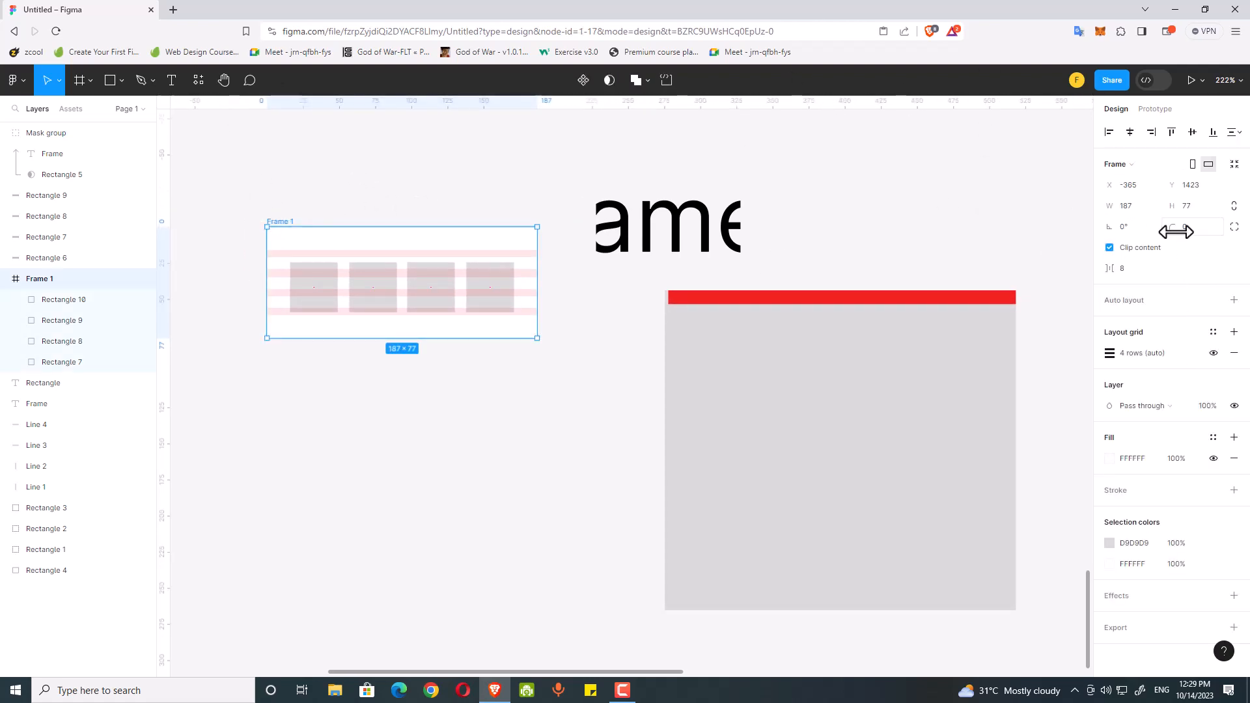
pyautogui.moveTo(1176, 232); pyautogui.dragTo(1215, 232)
pyautogui.click(670, 381)
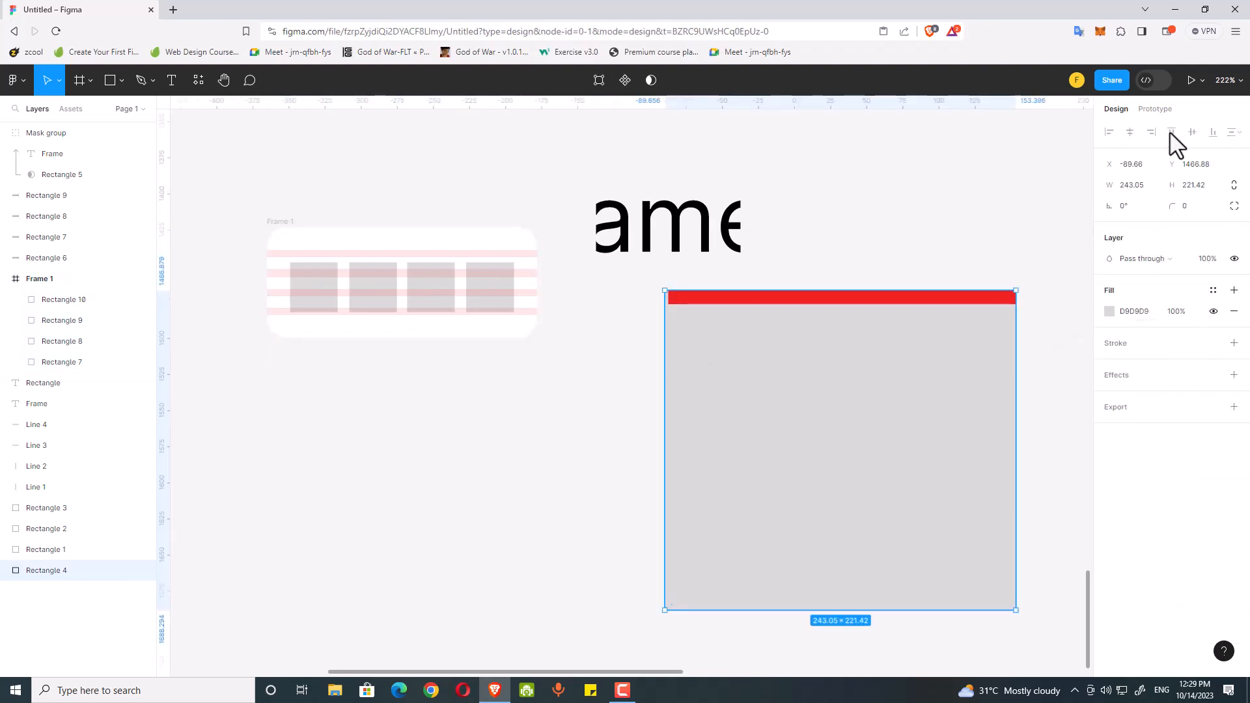
pyautogui.moveTo(1176, 211); pyautogui.dragTo(1210, 193)
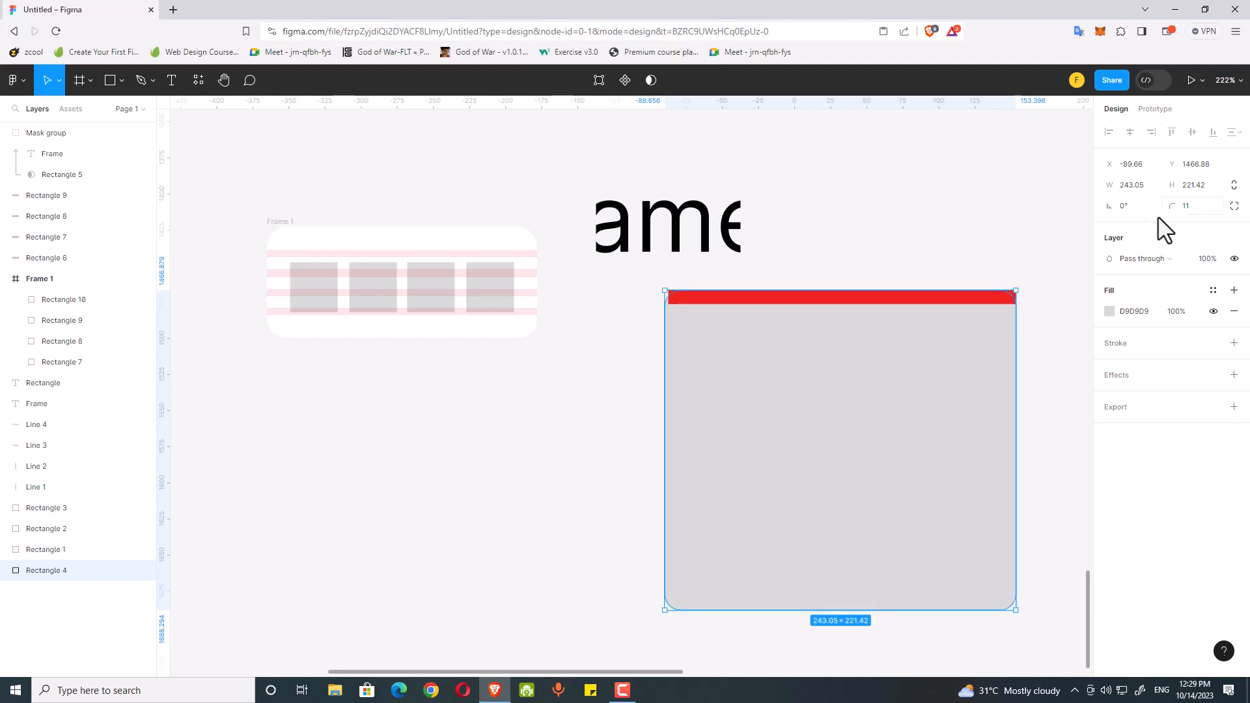
pyautogui.click(448, 464)
# Select all four gray rectangles inside Frame 1 and move them up slightly to Y 21.24
pyautogui.moveTo(478, 436); pyautogui.dragTo(673, 468)
pyautogui.scroll(1, 517, 233)
pyautogui.moveTo(660, 262); pyautogui.dragTo(519, 186)
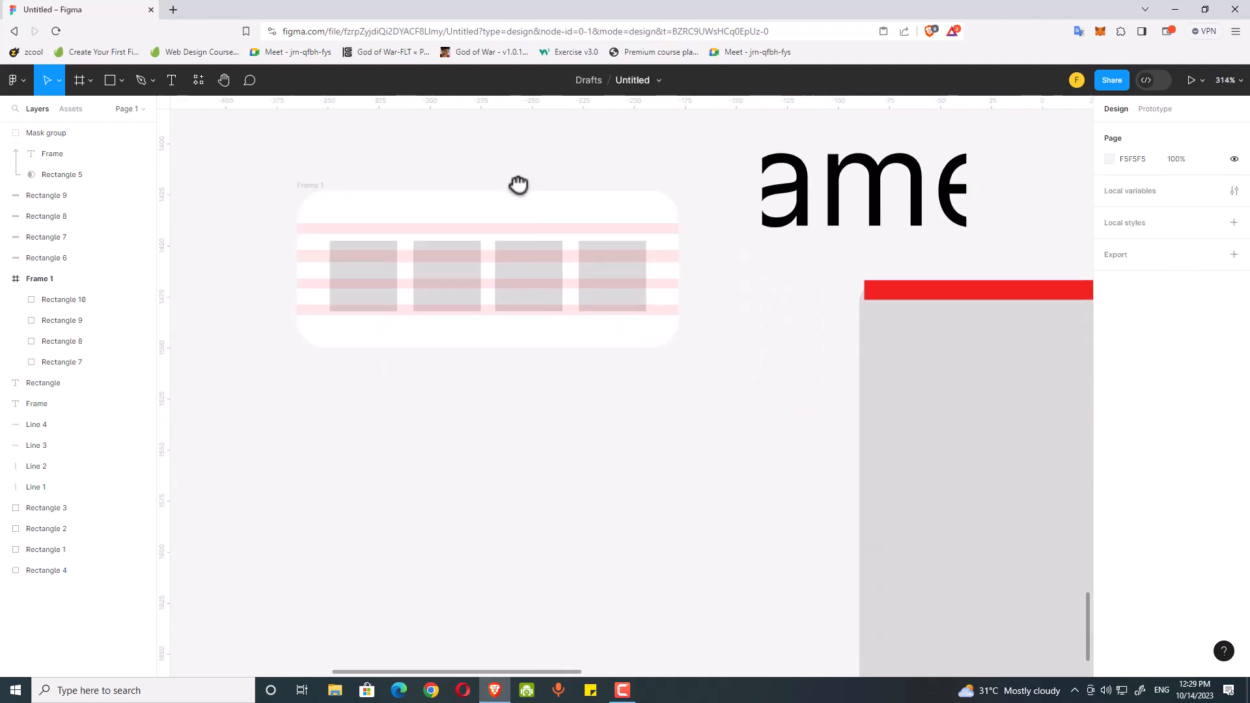
pyautogui.moveTo(536, 438); pyautogui.dragTo(677, 501)
pyautogui.click(528, 350)
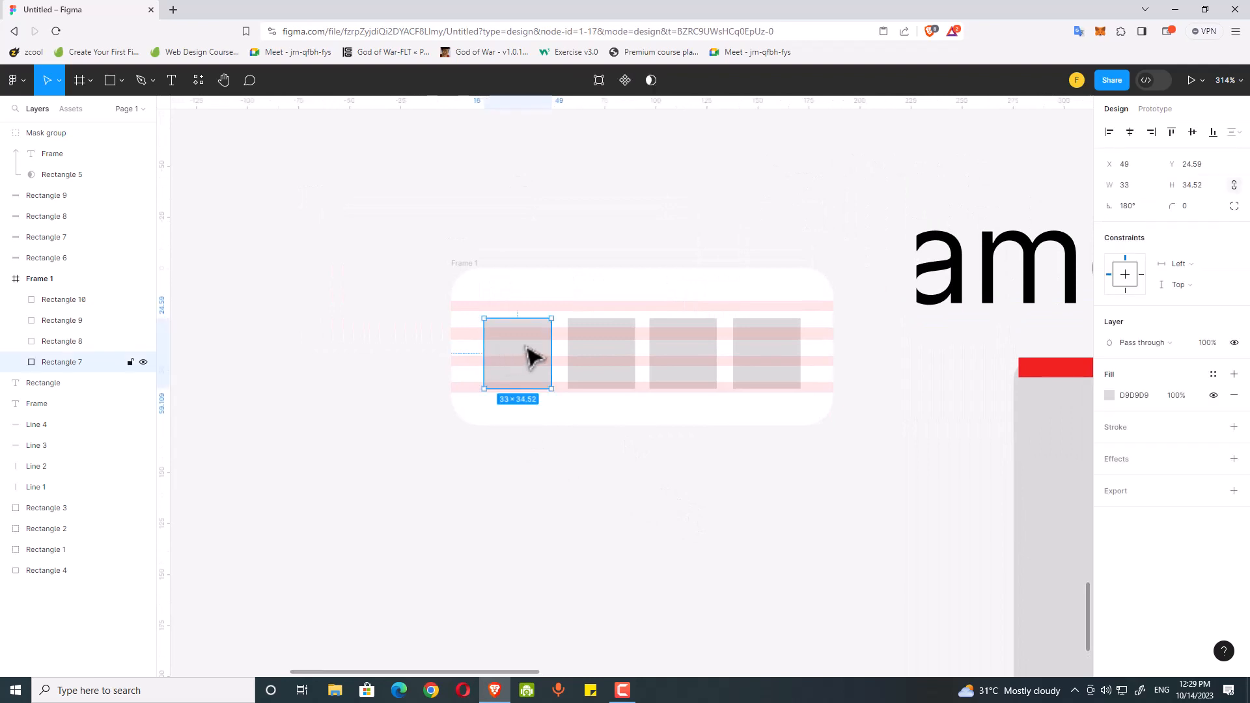
pyautogui.keyDown('shift'); pyautogui.click(613, 355); pyautogui.keyUp('shift')
pyautogui.keyDown('shift'); pyautogui.click(690, 353); pyautogui.keyUp('shift')
pyautogui.keyDown('shift'); pyautogui.click(775, 350); pyautogui.keyUp('shift')
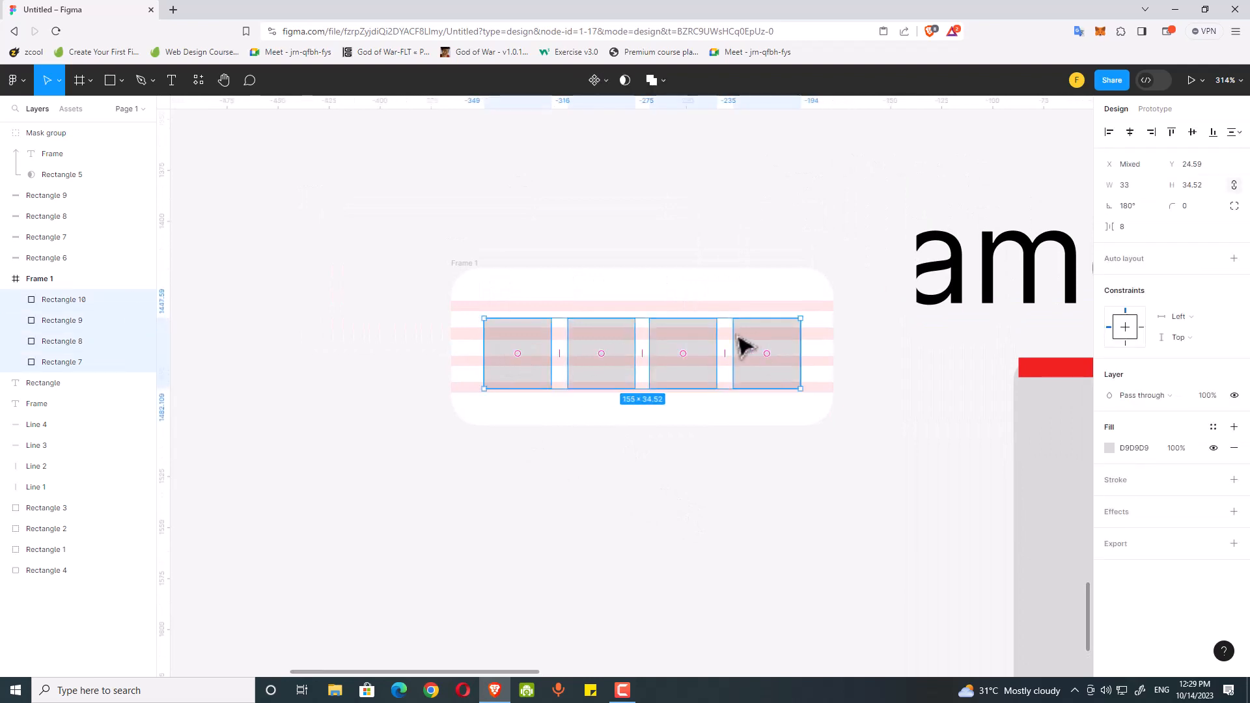
pyautogui.moveTo(763, 348); pyautogui.dragTo(765, 342)
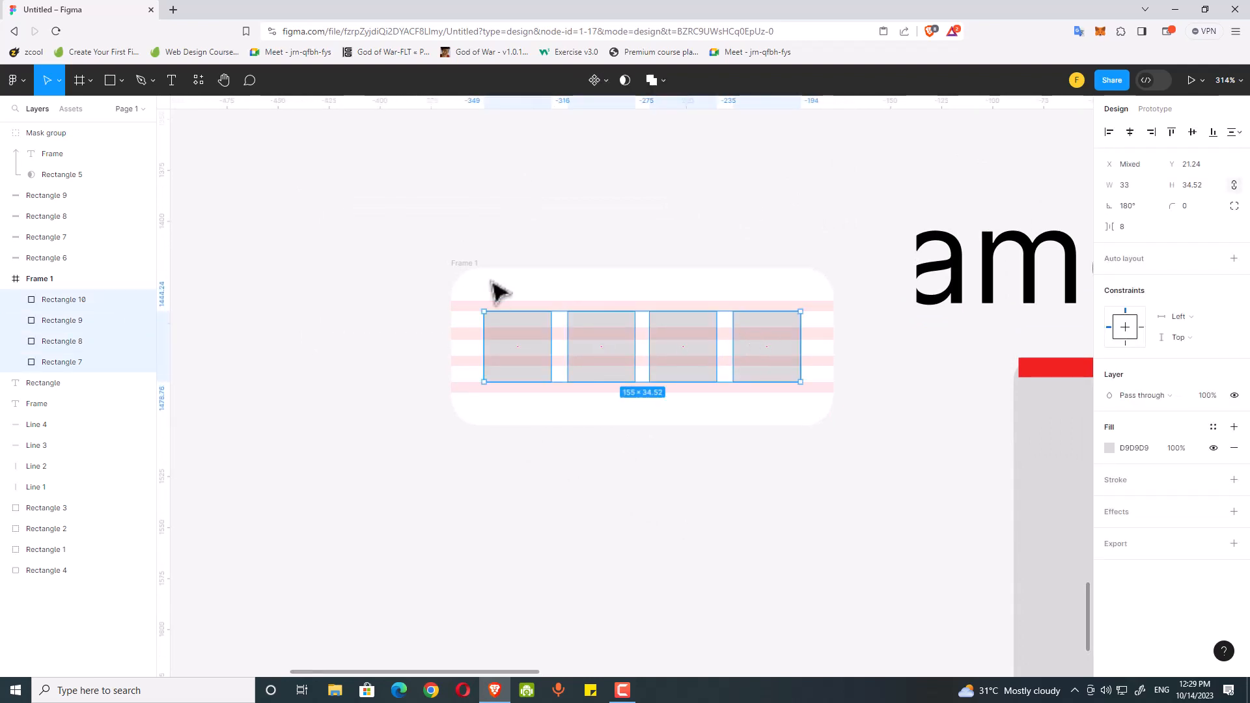
# Set Frame 1's corner radius to 6
pyautogui.click(471, 264)
pyautogui.moveTo(1180, 227); pyautogui.dragTo(1042, 231)
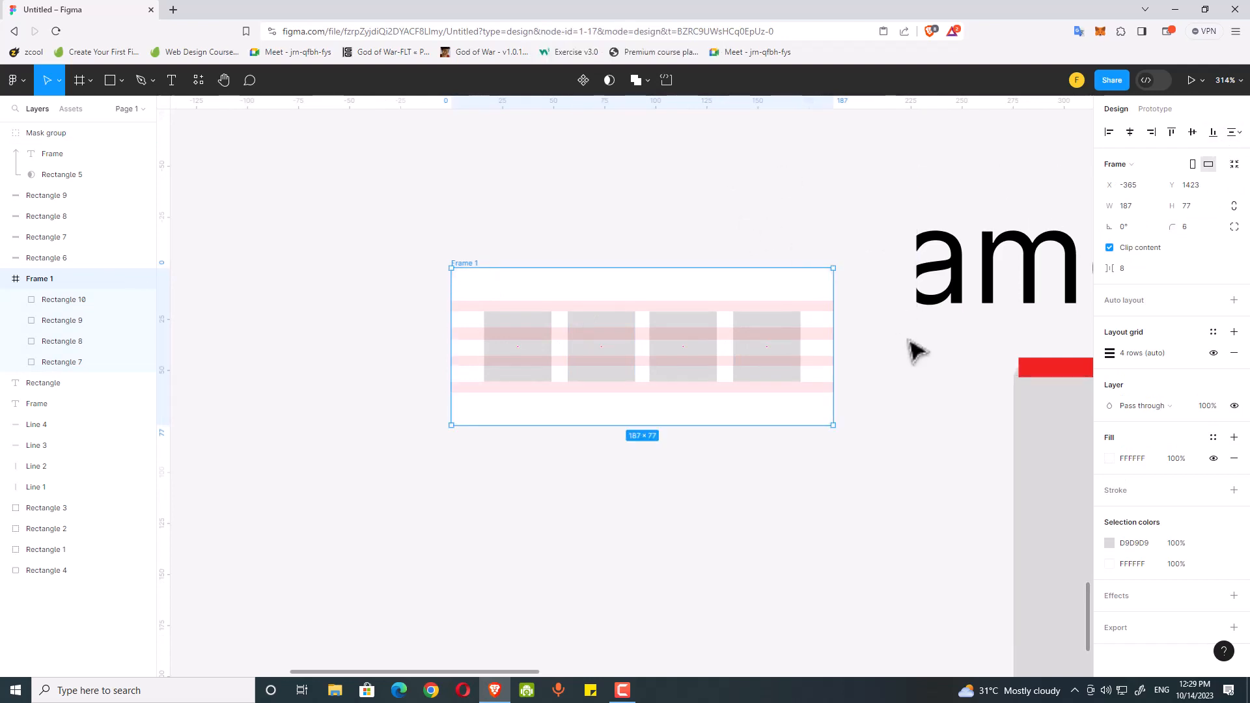
pyautogui.moveTo(832, 498); pyautogui.dragTo(796, 460)
pyautogui.scroll(-1, 837, 469)
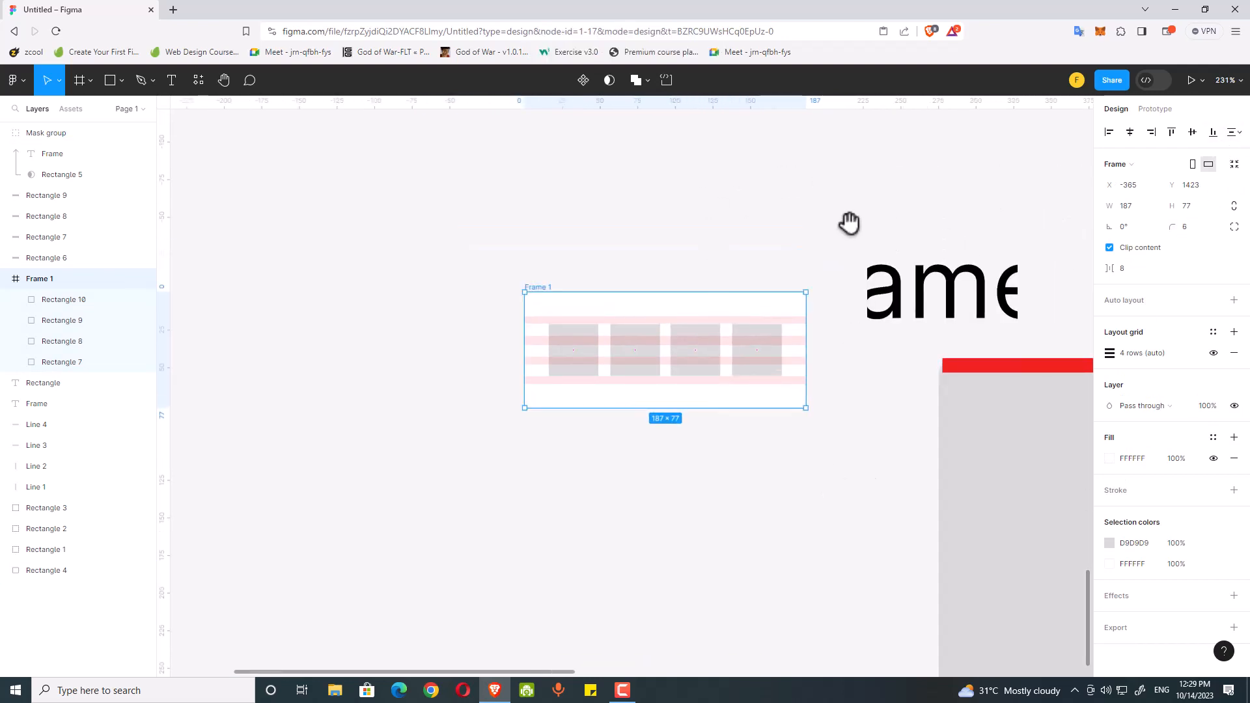
# Move Frame 1 with its contents up and left to about X -423, Y 1409
pyautogui.click(572, 216)
pyautogui.moveTo(551, 288); pyautogui.dragTo(465, 266)
pyautogui.moveTo(670, 223); pyautogui.dragTo(555, 220)
pyautogui.scroll(-1, 553, 238)
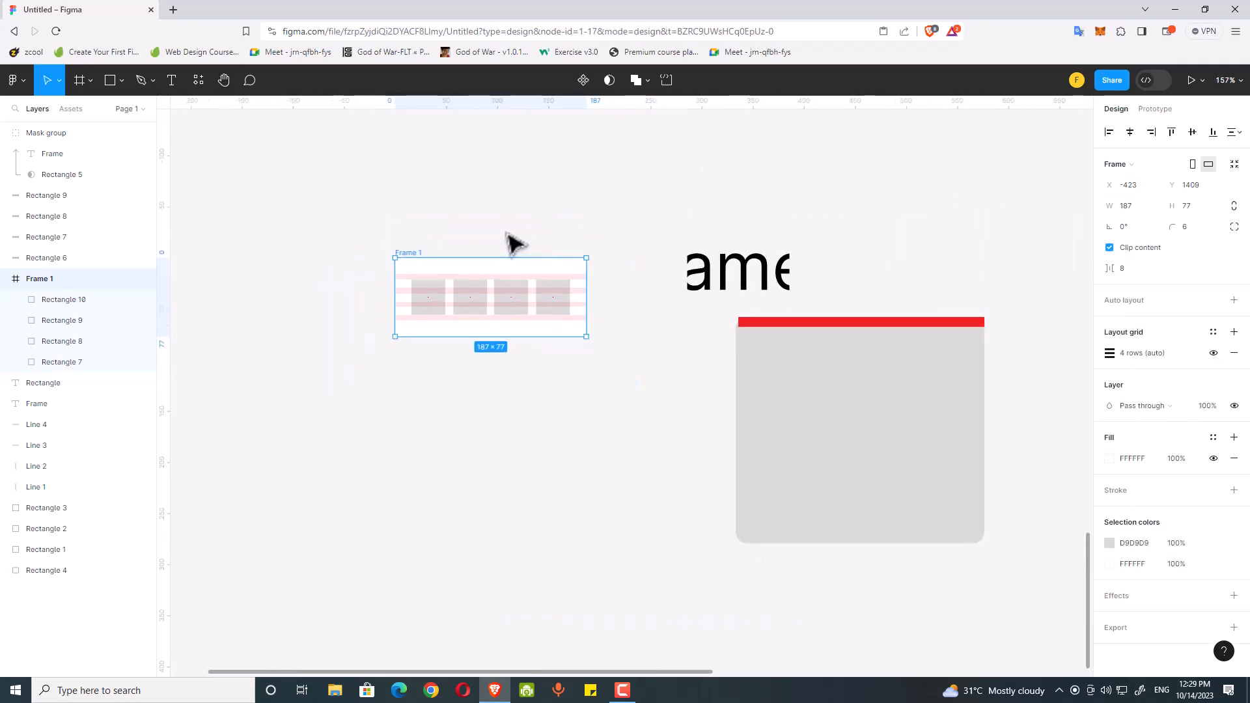
pyautogui.moveTo(460, 231); pyautogui.dragTo(461, 247)
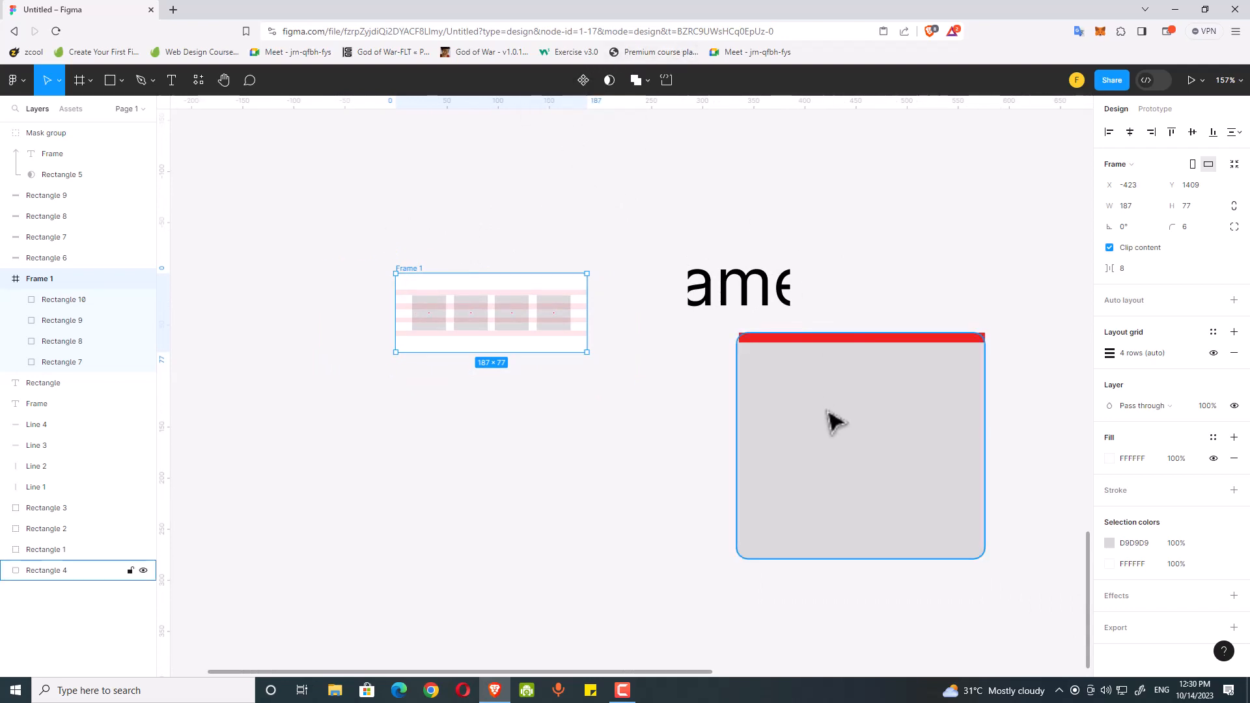
# Move the large gray rectangle down and left from under the red strips, and place the masked text on it
pyautogui.moveTo(827, 423); pyautogui.dragTo(764, 453)
pyautogui.click(847, 338)
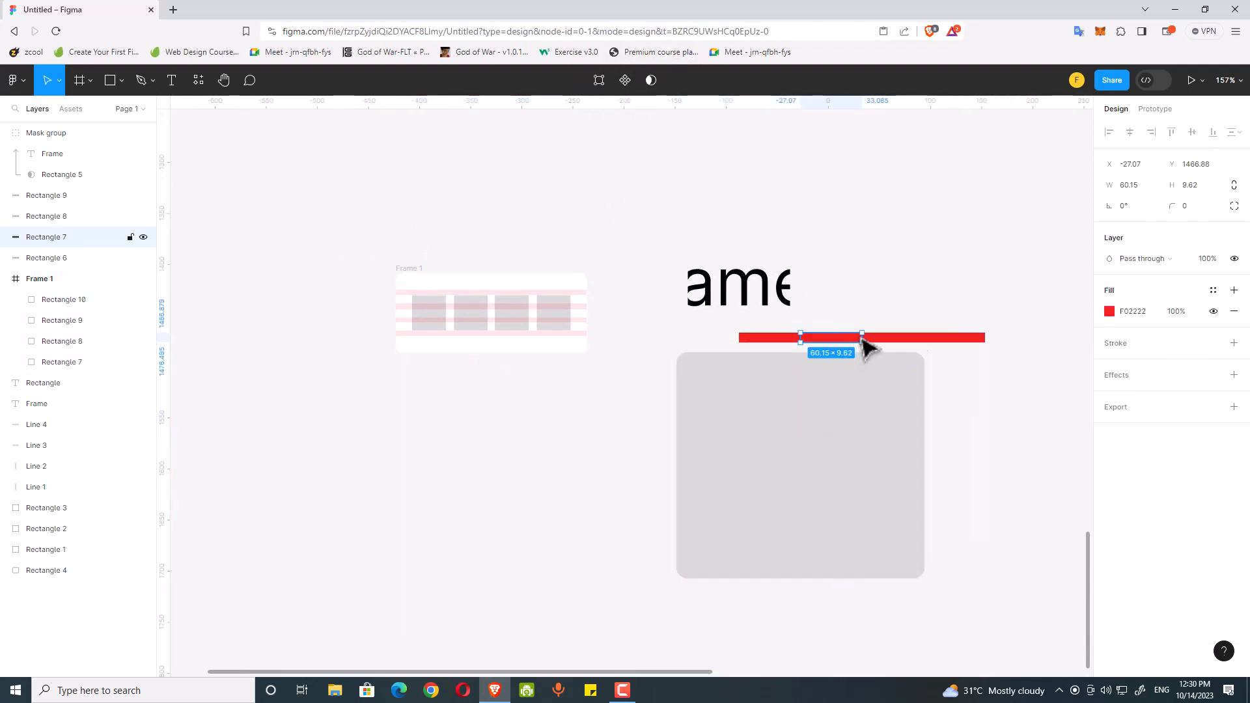
pyautogui.moveTo(791, 322); pyautogui.dragTo(874, 487)
pyautogui.click(721, 257)
# Select the four red strips and move them onto the gray rectangle just above the masked text, at about Y 1553.5
pyautogui.moveTo(670, 271); pyautogui.dragTo(1042, 360)
pyautogui.moveTo(970, 339); pyautogui.dragTo(929, 428)
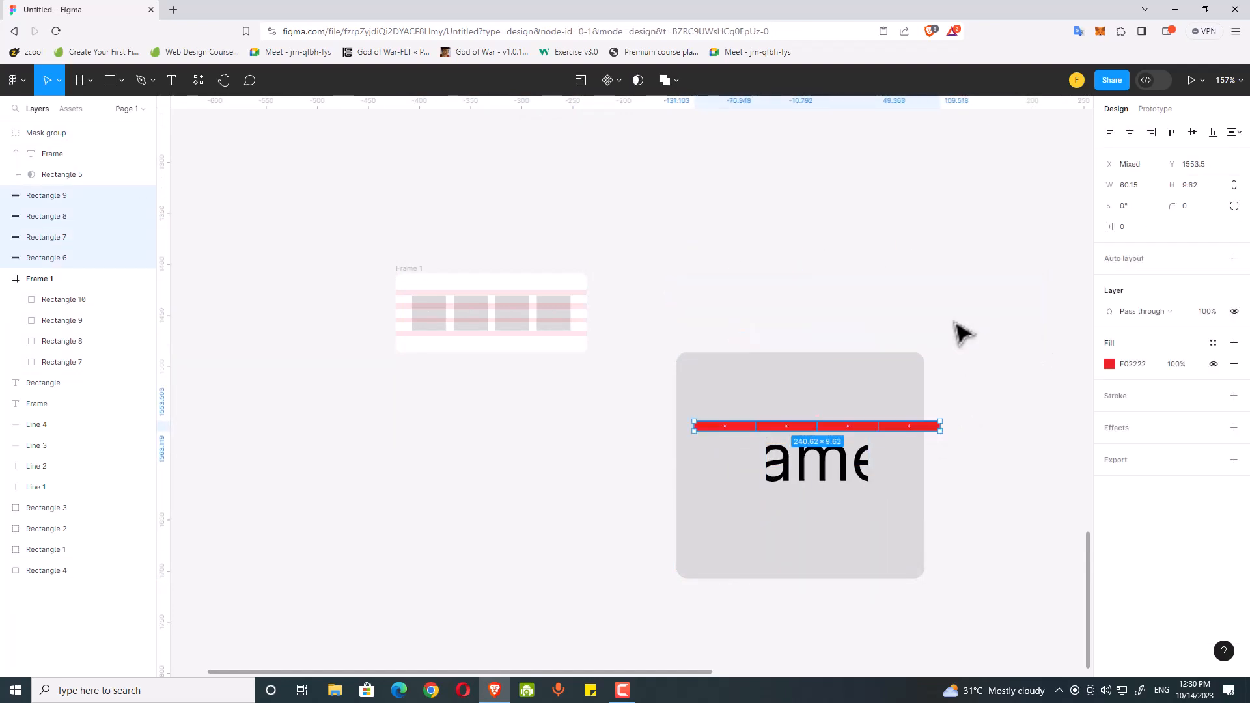
pyautogui.click(955, 322)
# Select the gray rectangle, the red strips and the masked text, and ungroup the selection
pyautogui.moveTo(658, 342); pyautogui.dragTo(990, 643)
pyautogui.rightClick(853, 492)
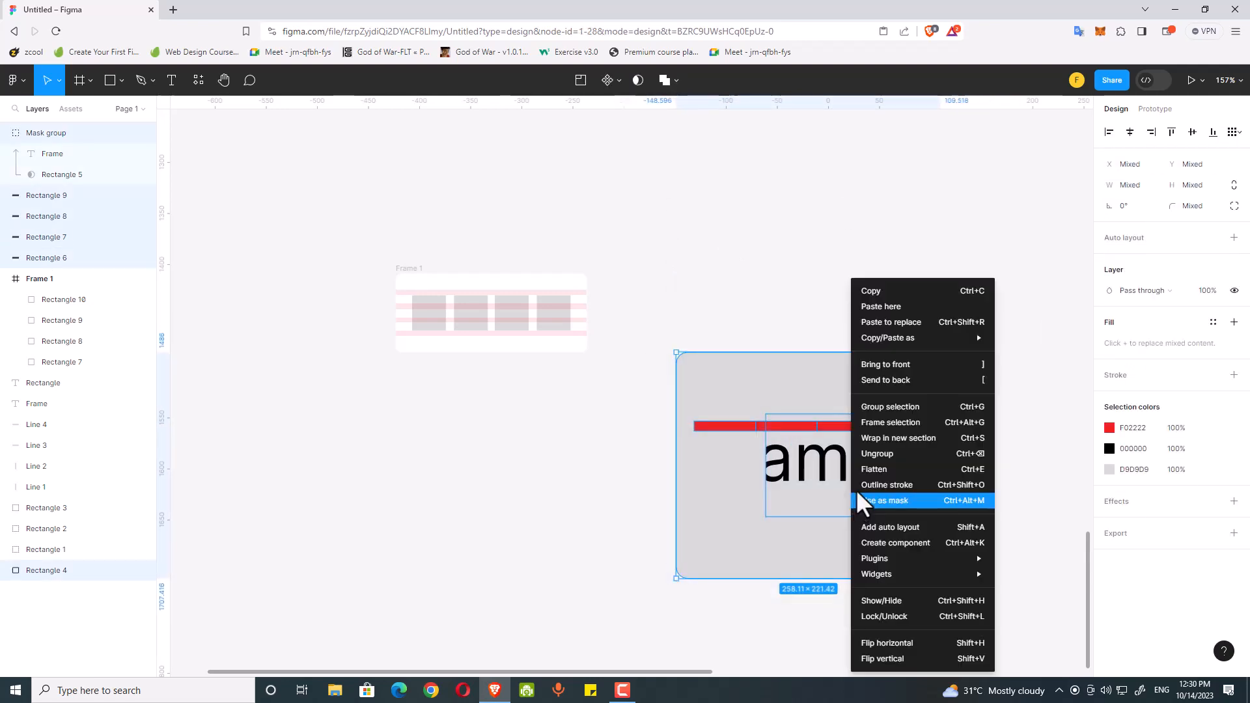
pyautogui.click(894, 454)
# Group the gray rectangle, the red strips and the text mask pieces into a single group
pyautogui.moveTo(641, 317); pyautogui.dragTo(902, 514)
pyautogui.rightClick(902, 514)
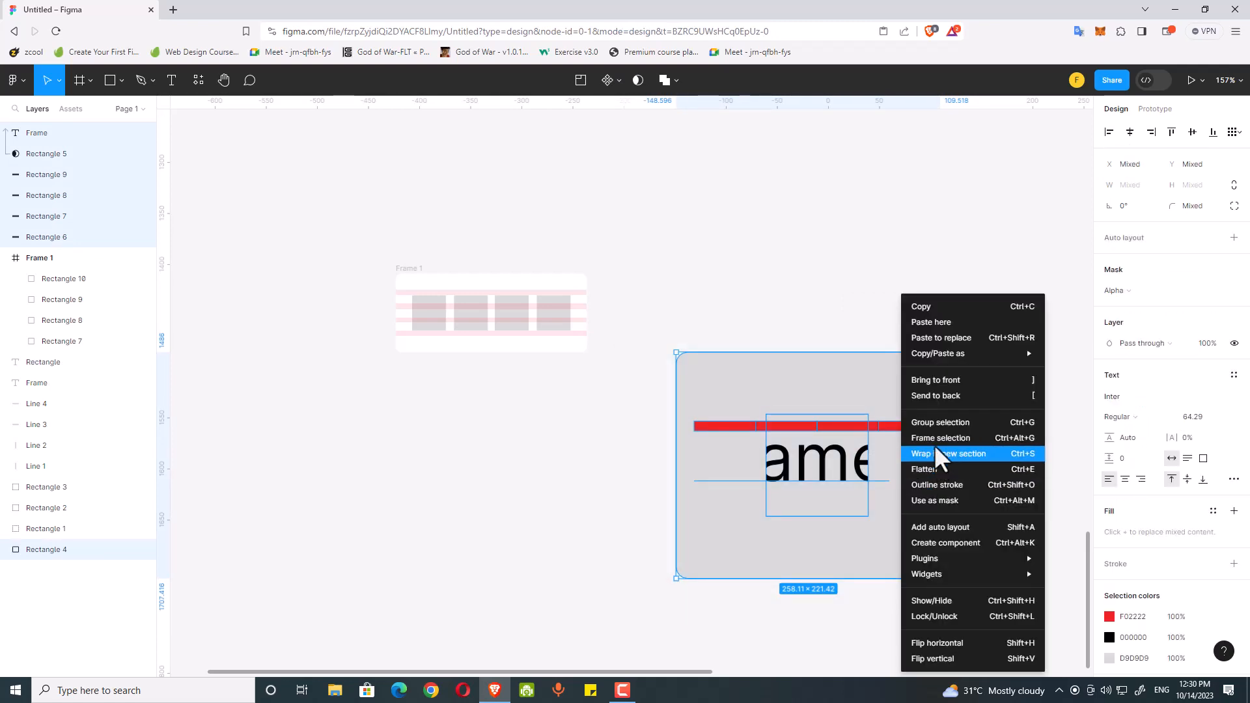
pyautogui.click(933, 422)
pyautogui.click(732, 318)
pyautogui.click(736, 364)
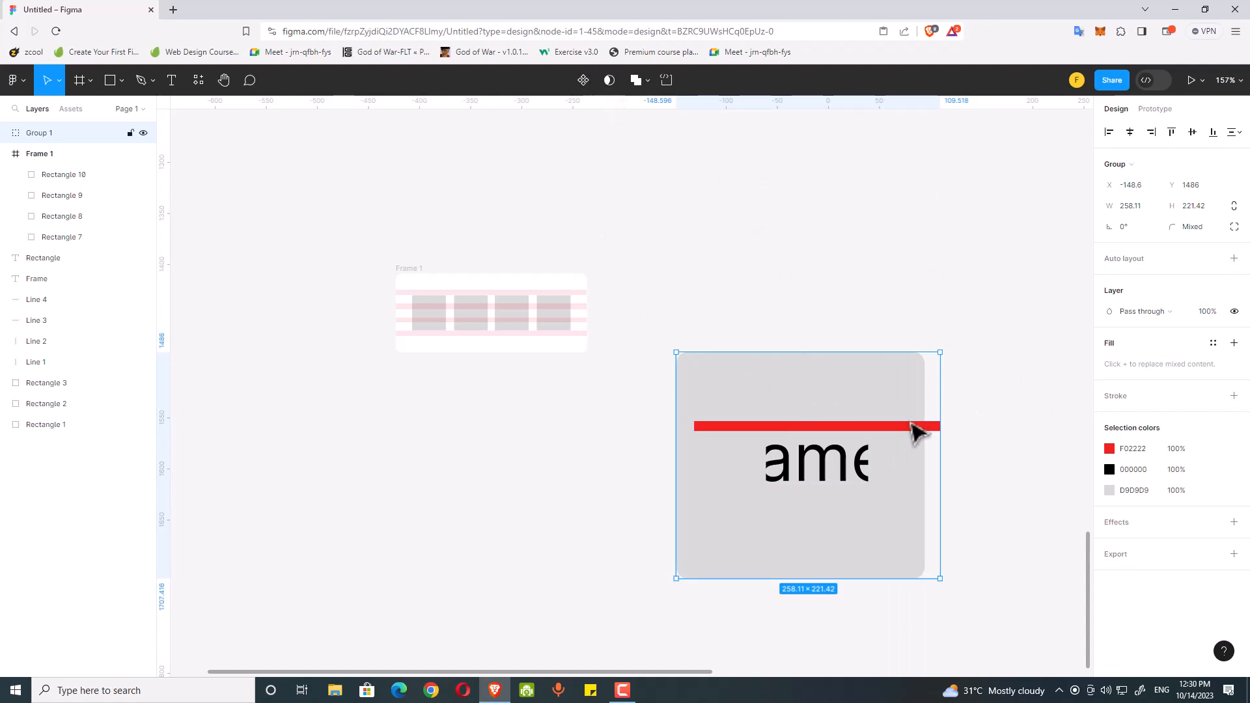
pyautogui.click(446, 235)
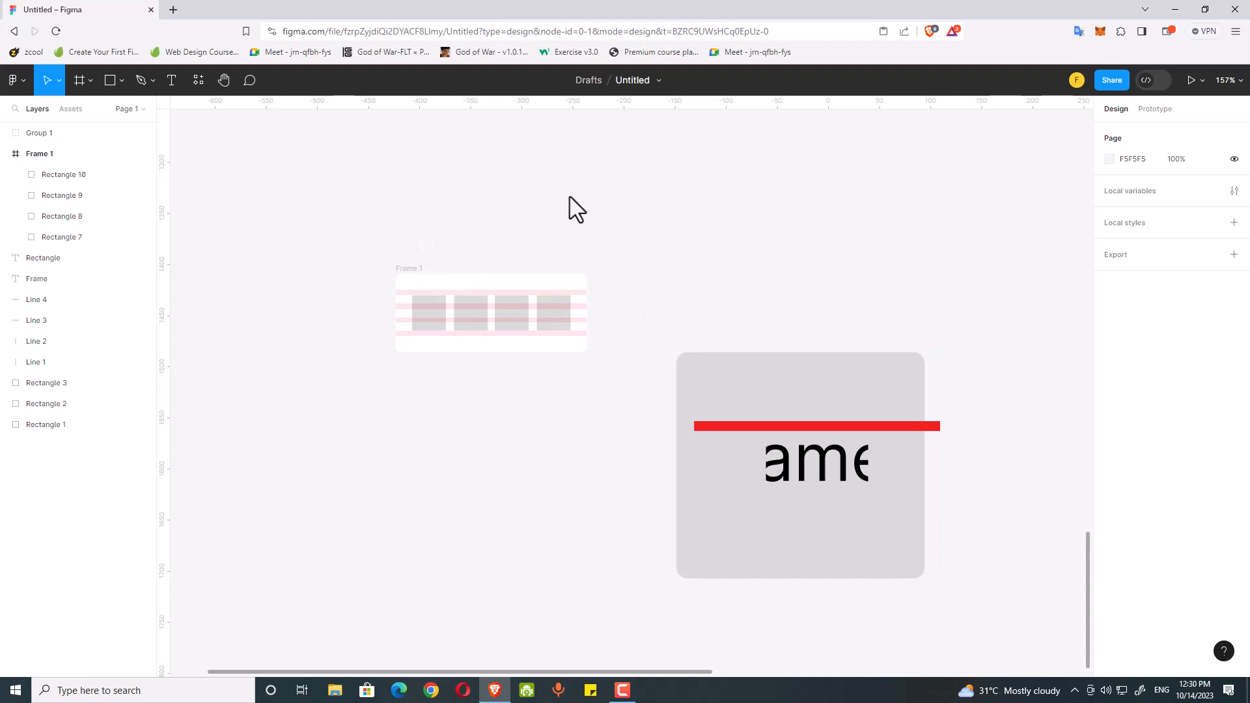
pyautogui.moveTo(631, 267); pyautogui.dragTo(665, 260)
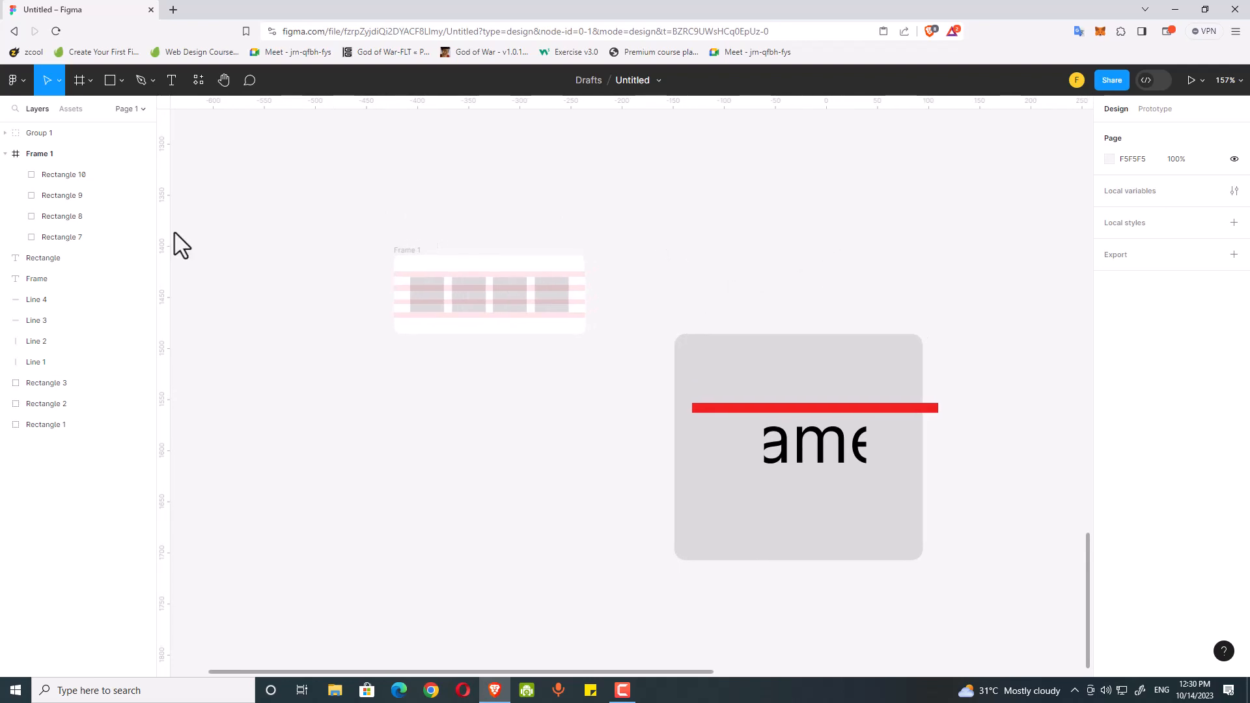
# Ungroup the group containing the gray rectangle, red strips and text
pyautogui.click(745, 482)
pyautogui.rightClick(736, 368)
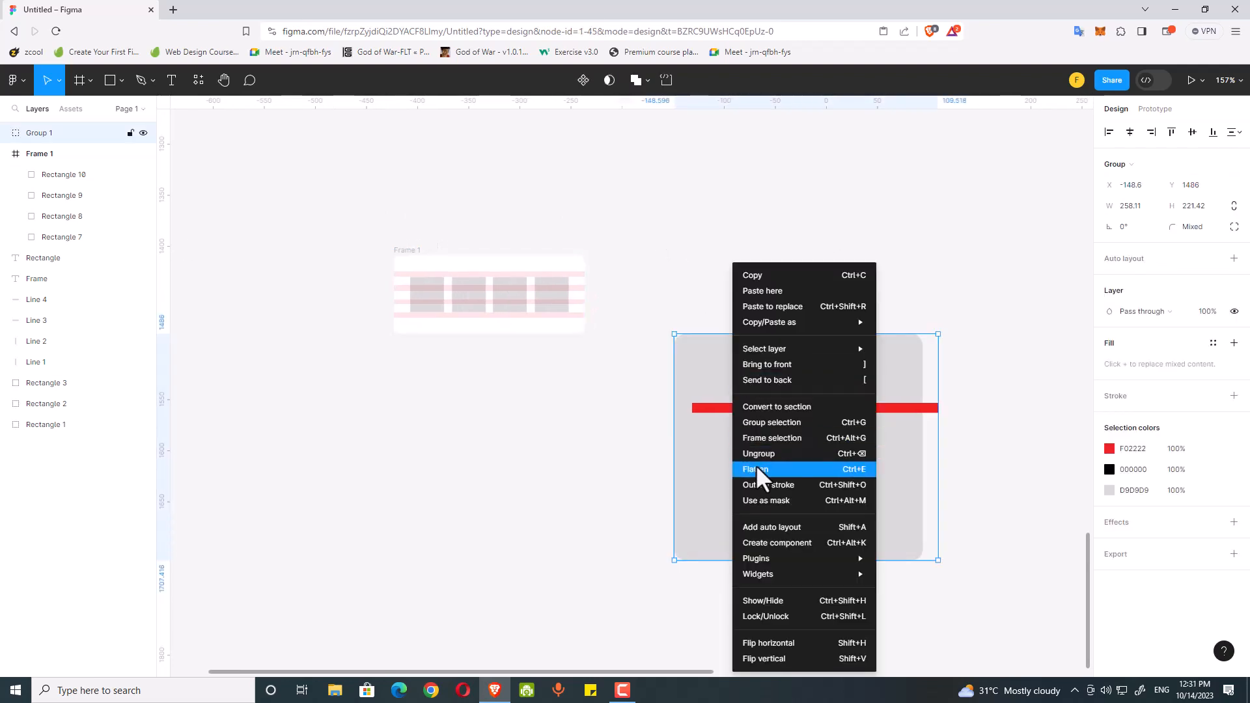
pyautogui.click(757, 454)
pyautogui.click(710, 274)
# Move the large gray rectangle far to the left, away from the red strips and the text
pyautogui.moveTo(690, 283); pyautogui.dragTo(814, 279)
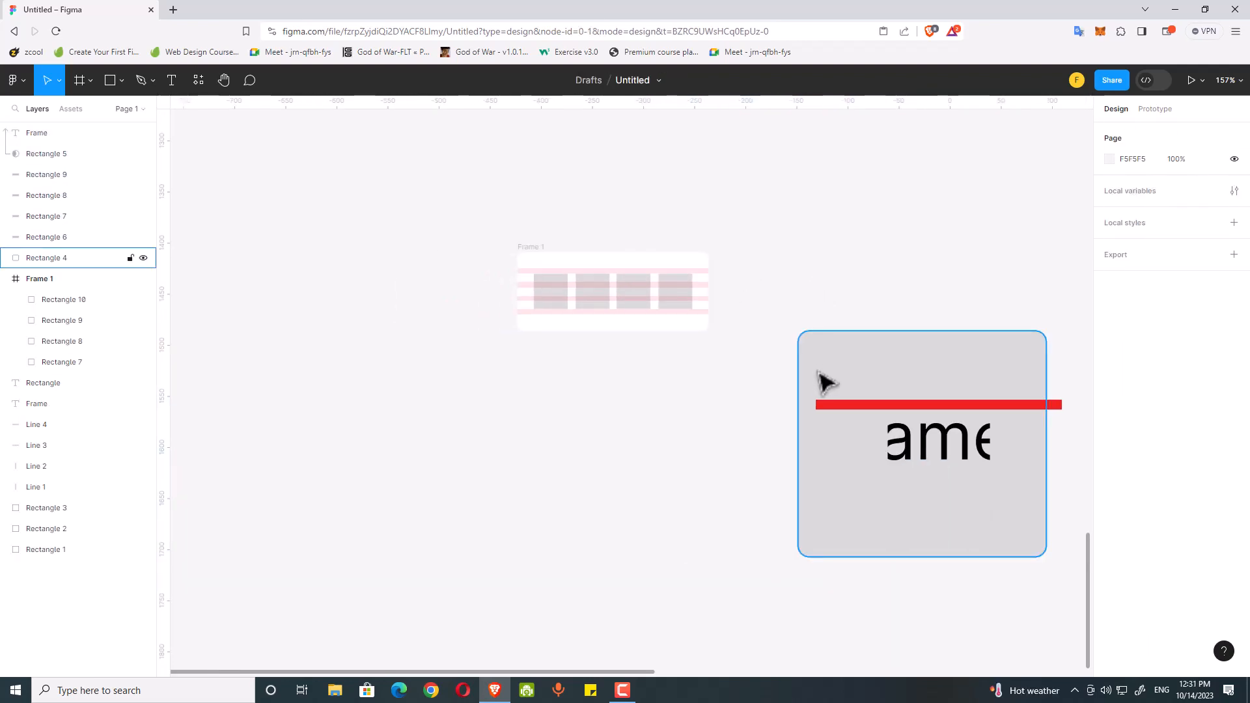
pyautogui.moveTo(826, 383); pyautogui.dragTo(320, 444)
pyautogui.scroll(-2, 625, 417)
pyautogui.click(598, 298)
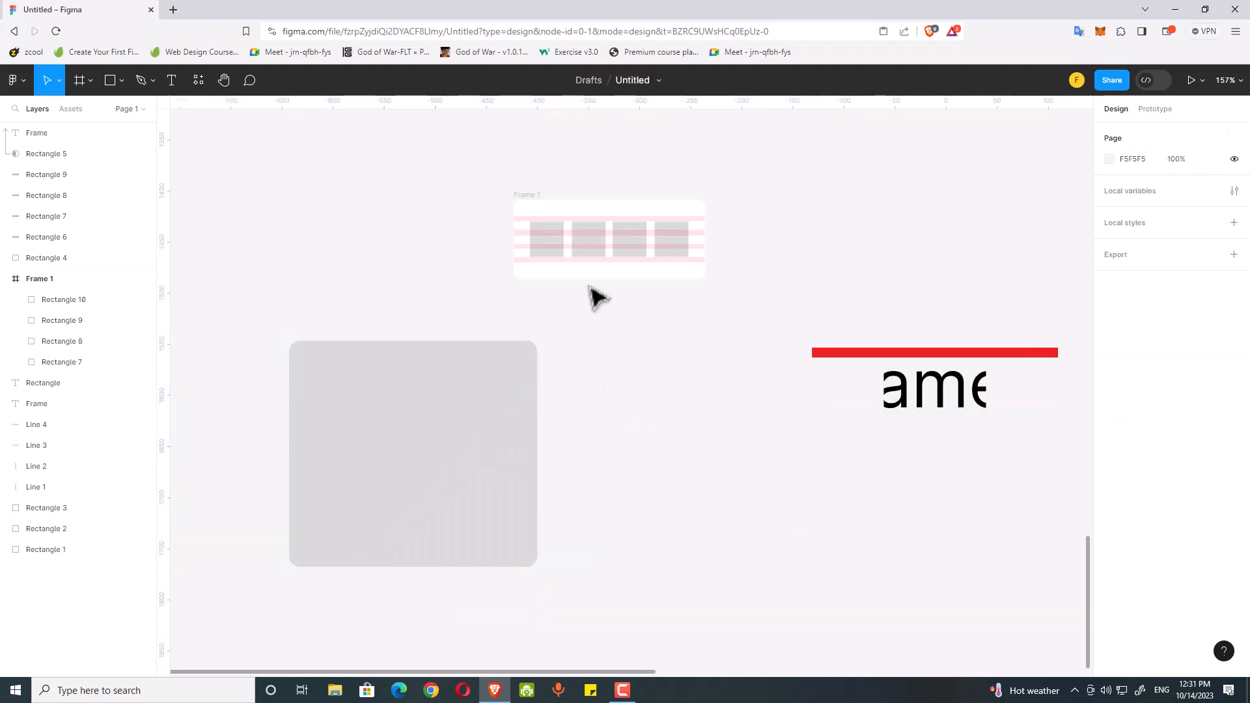
# Move Frame 1 between the gray rectangle and the red strips, to about X -354, Y 1481.31
pyautogui.moveTo(529, 201); pyautogui.dragTo(602, 277)
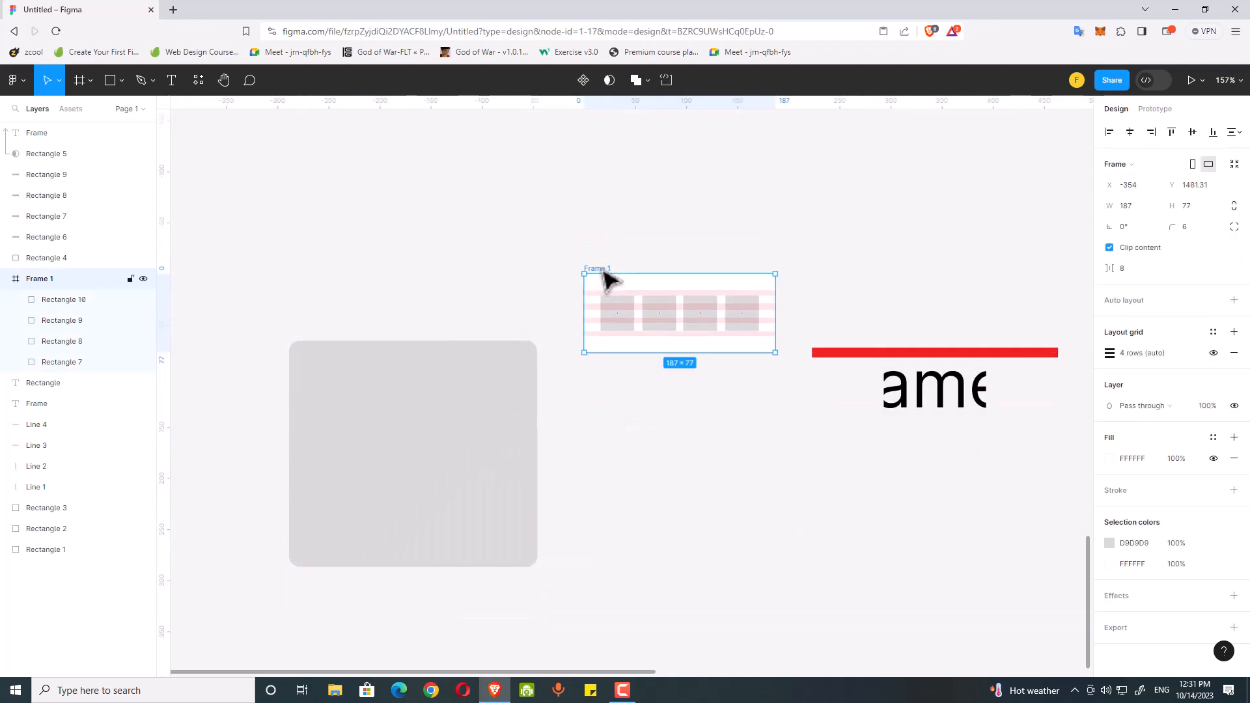
pyautogui.click(599, 251)
pyautogui.scroll(1, 619, 267)
pyautogui.scroll(2, 603, 264)
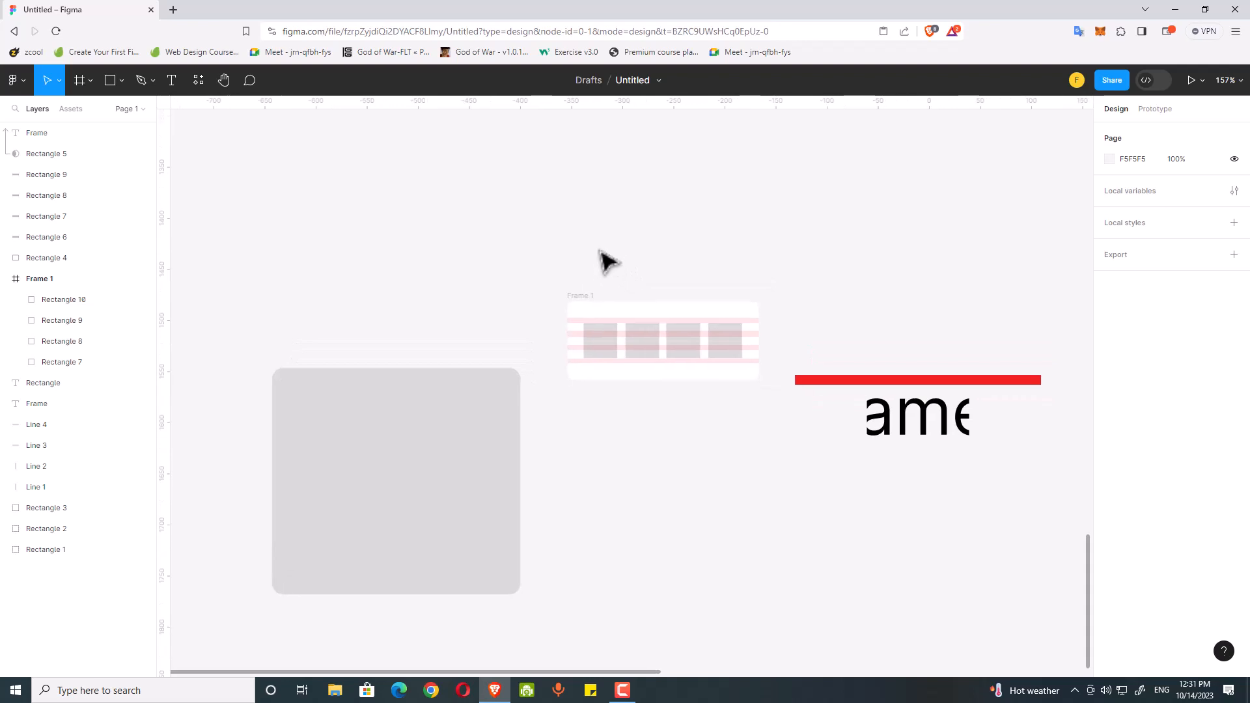
# Duplicate Frame 1, placing the copy over its lower-right part at about X -323.8, Y 1504
pyautogui.scroll(-2, 589, 274)
pyautogui.click(576, 274)
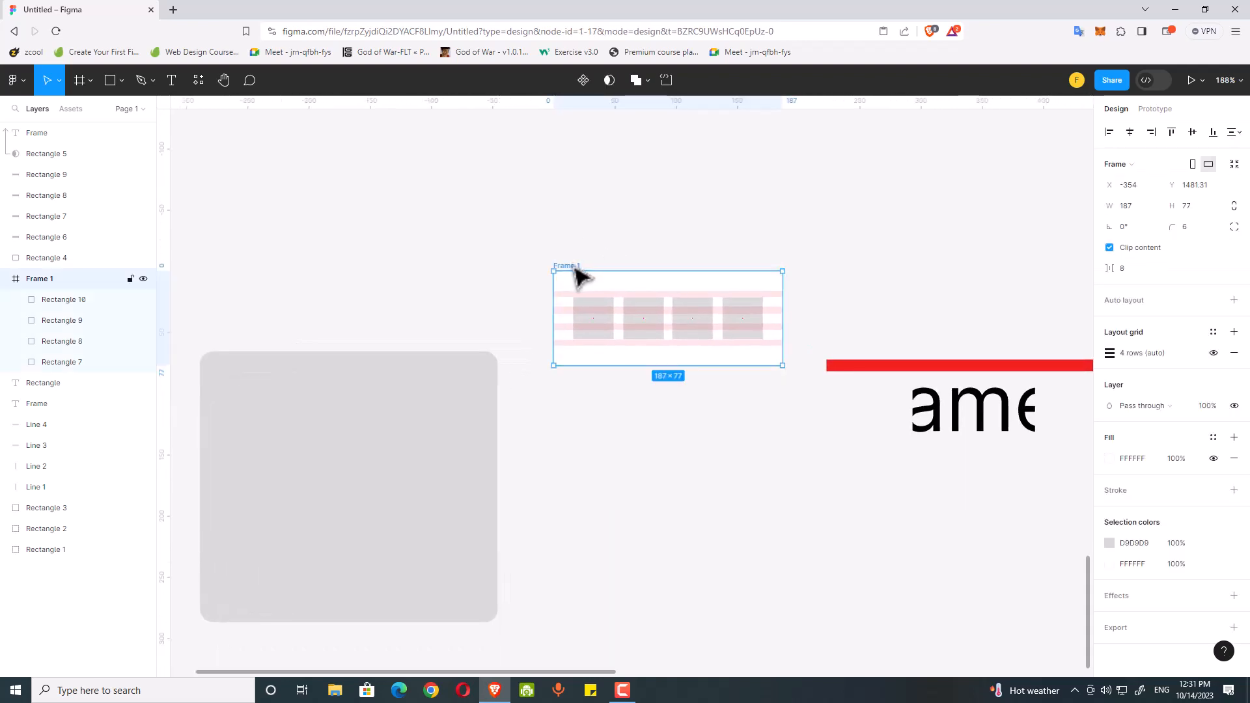
pyautogui.moveTo(576, 274); pyautogui.dragTo(611, 302)
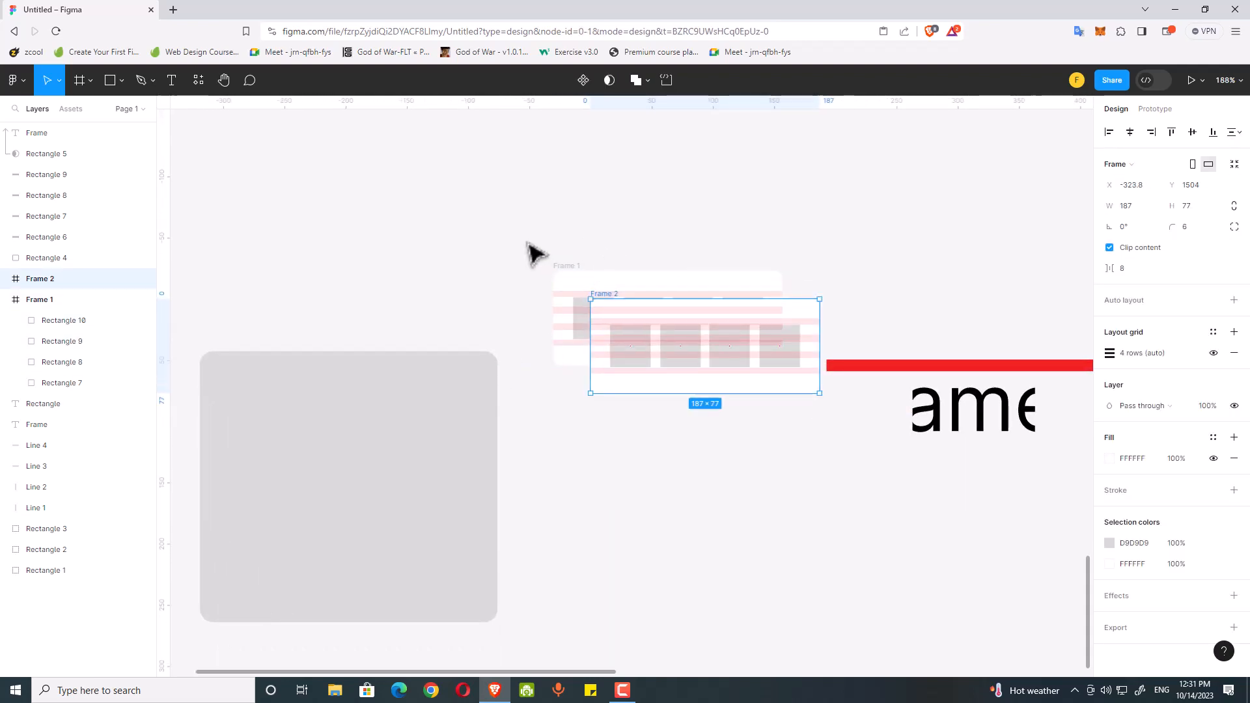
# Try to mask the duplicated frame using Frame 1 as the mask
pyautogui.moveTo(530, 237); pyautogui.dragTo(810, 378)
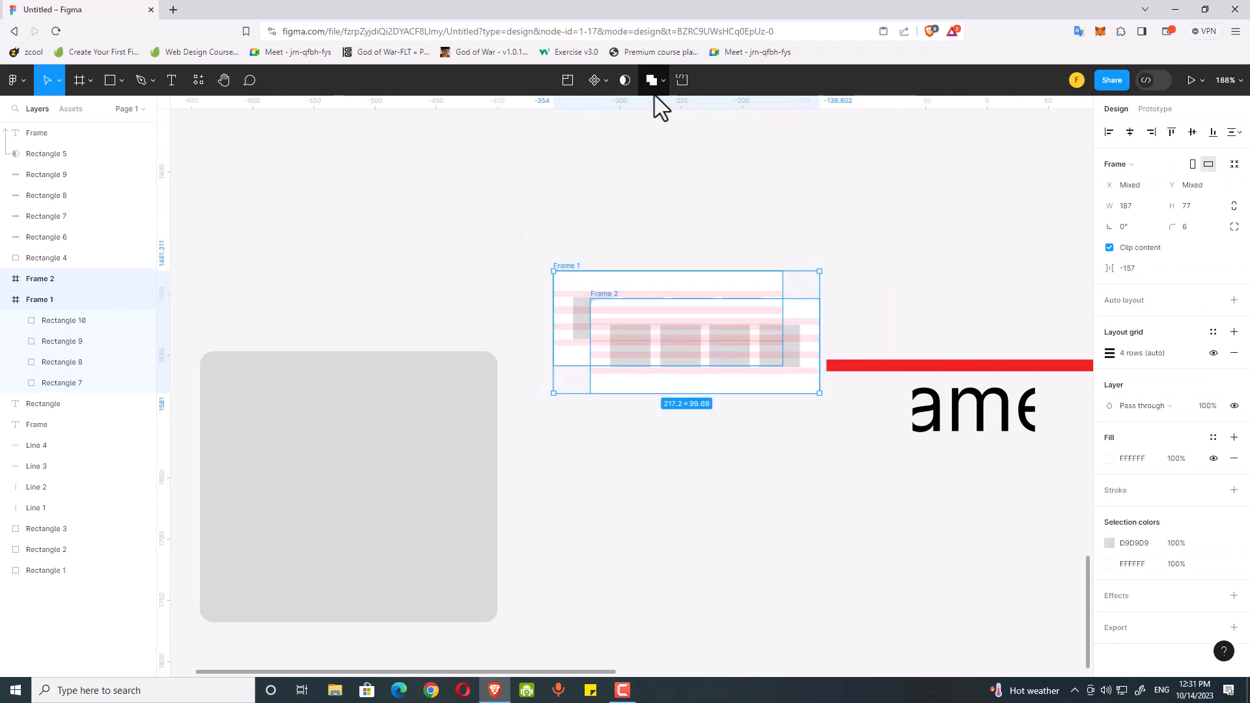
pyautogui.click(625, 79)
pyautogui.click(596, 396)
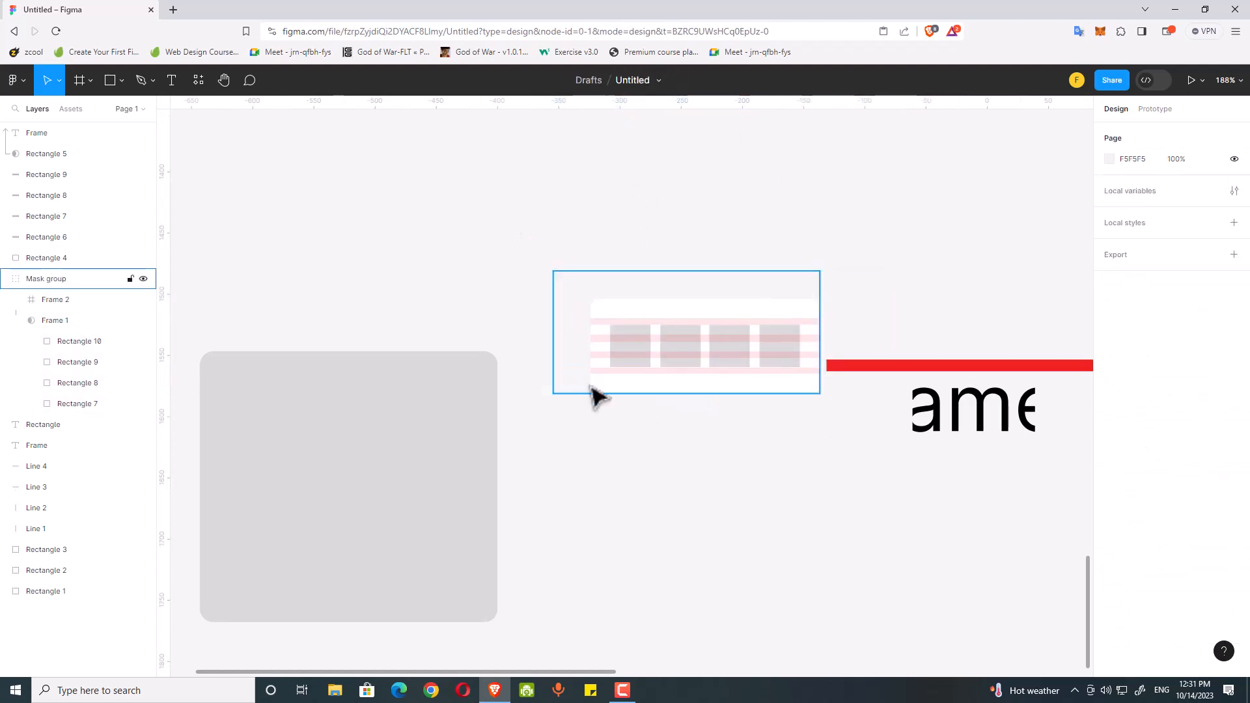
pyautogui.hotkey('ctrl', 'z')
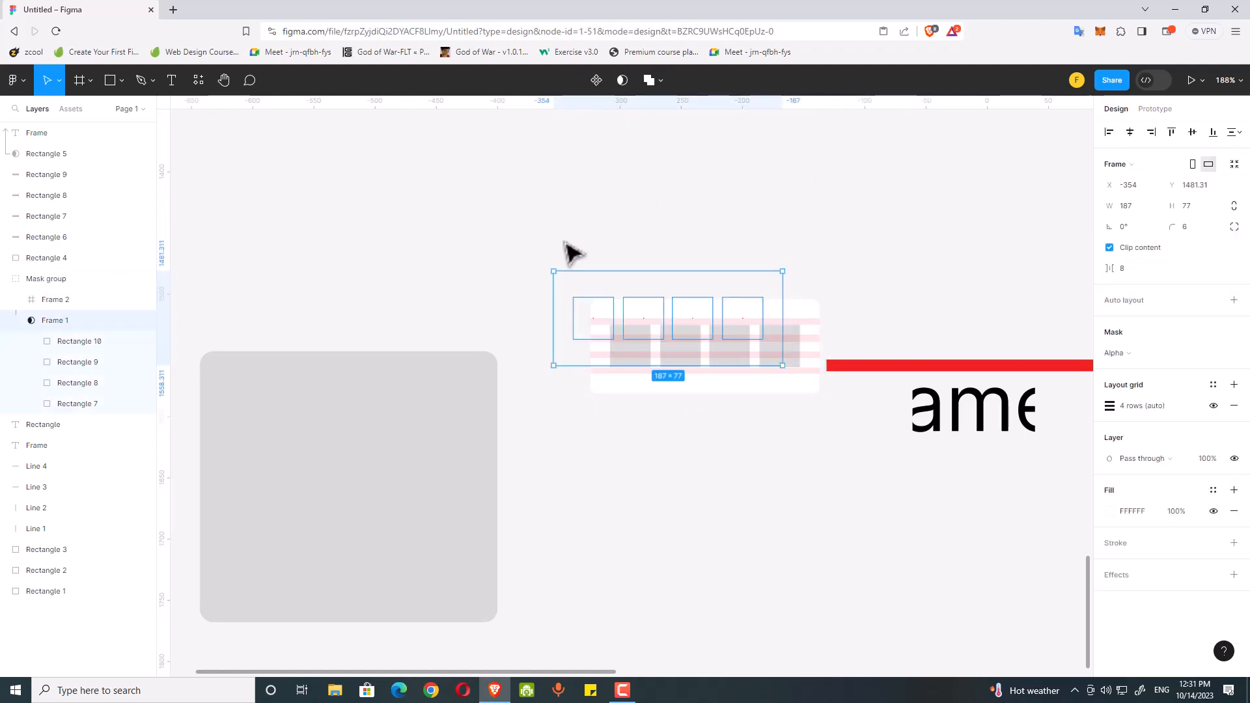
pyautogui.hotkey('ctrl', 'z')
pyautogui.click(549, 237)
# Duplicate the large gray rectangle so the copy overlaps its lower-right corner, and mask the copy with the original
pyautogui.moveTo(427, 256); pyautogui.dragTo(578, 200)
pyautogui.click(533, 392)
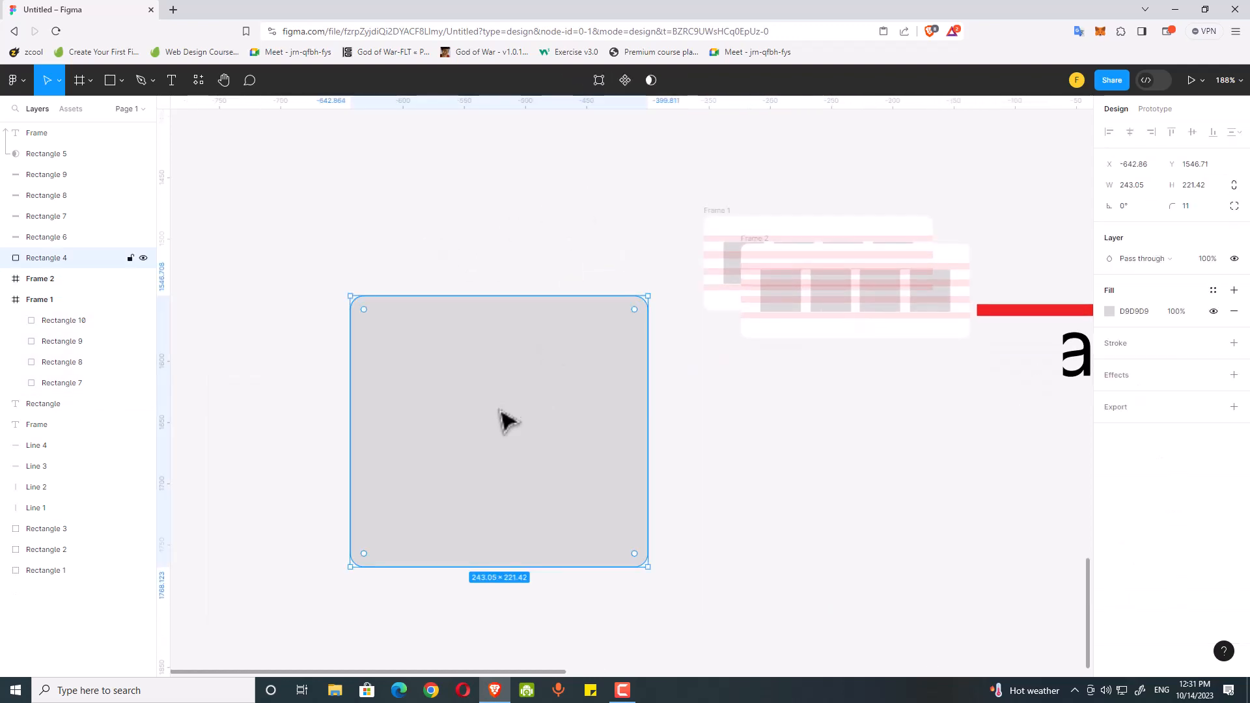
pyautogui.moveTo(525, 441); pyautogui.dragTo(592, 505)
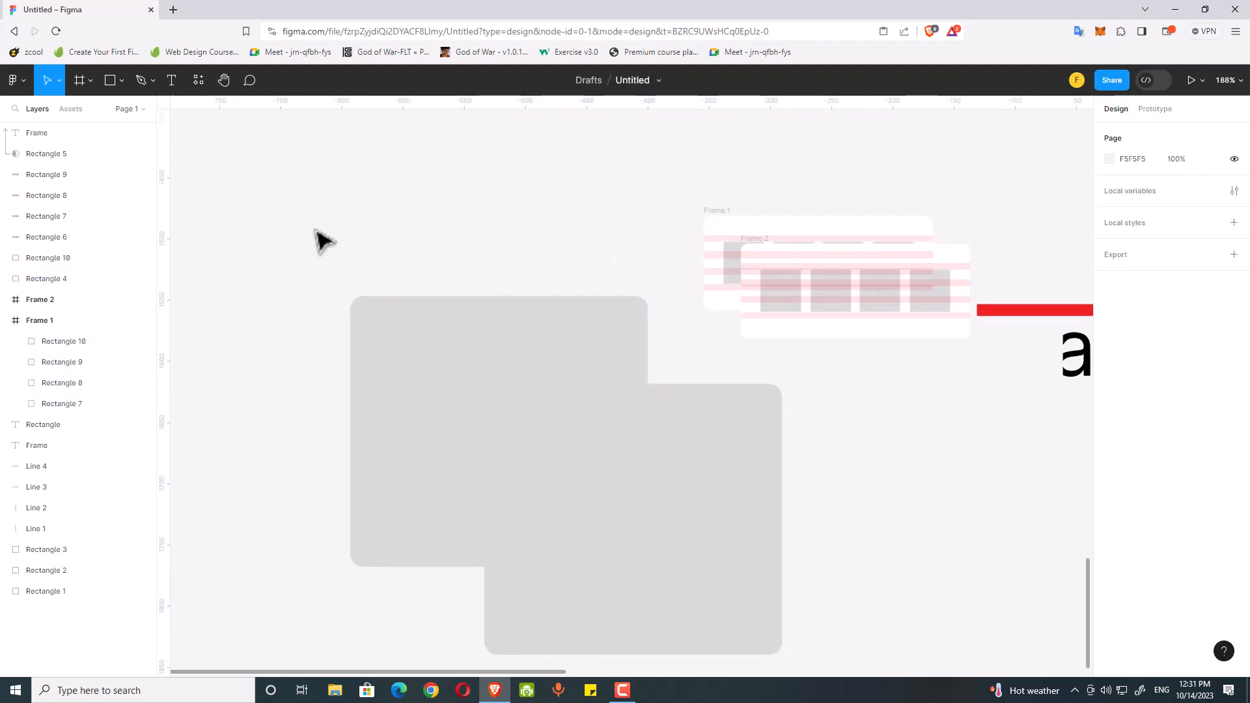
pyautogui.moveTo(314, 229); pyautogui.dragTo(594, 480)
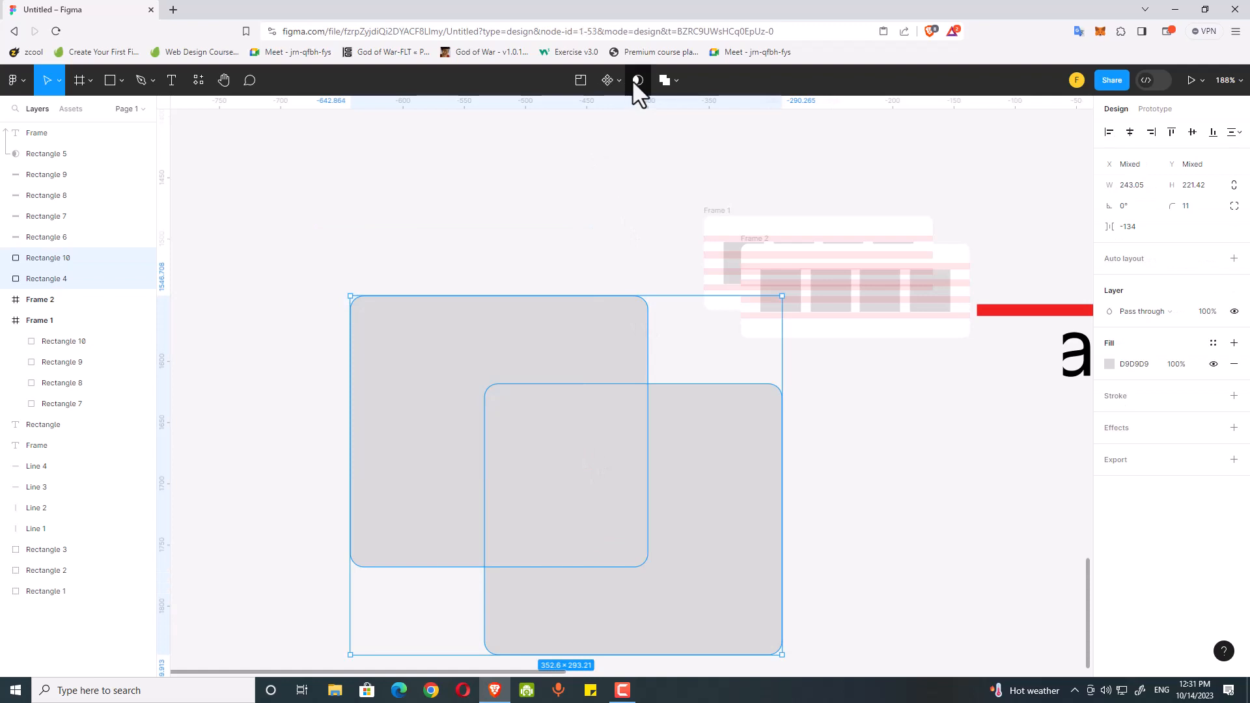
pyautogui.click(634, 80)
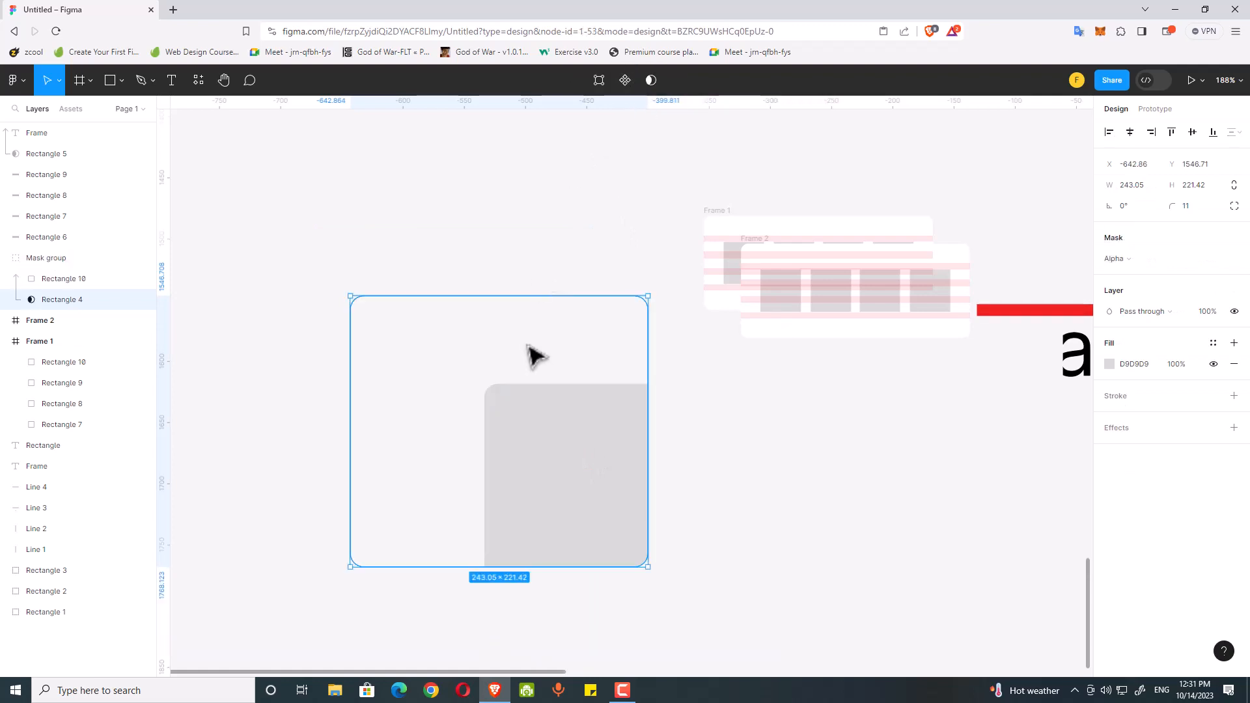
# Undo the mask on the large gray rectangles, and move the duplicate below the frames to about X -333.37, Y 1628.07
pyautogui.hotkey('ctrl', 'z')
pyautogui.click(512, 240)
pyautogui.hscroll(3, 525, 218)
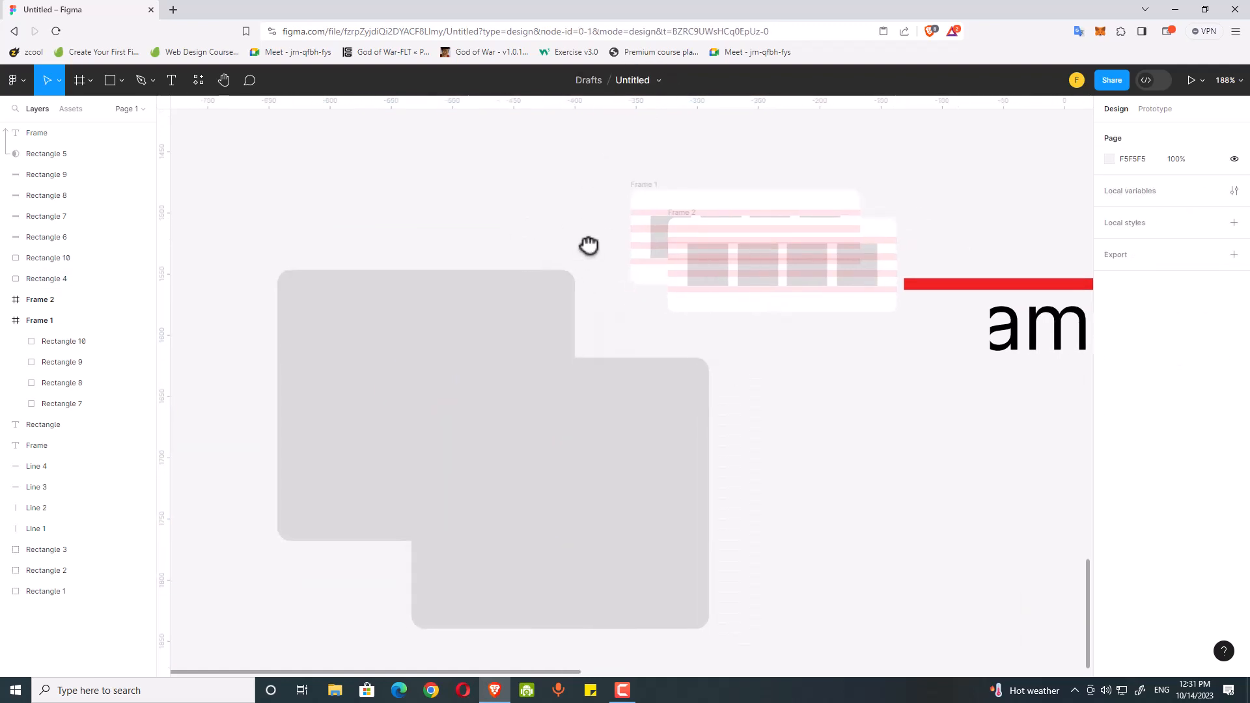
pyautogui.moveTo(588, 245); pyautogui.dragTo(680, 215)
pyautogui.moveTo(584, 366); pyautogui.dragTo(830, 378)
pyautogui.moveTo(831, 365); pyautogui.dragTo(662, 429)
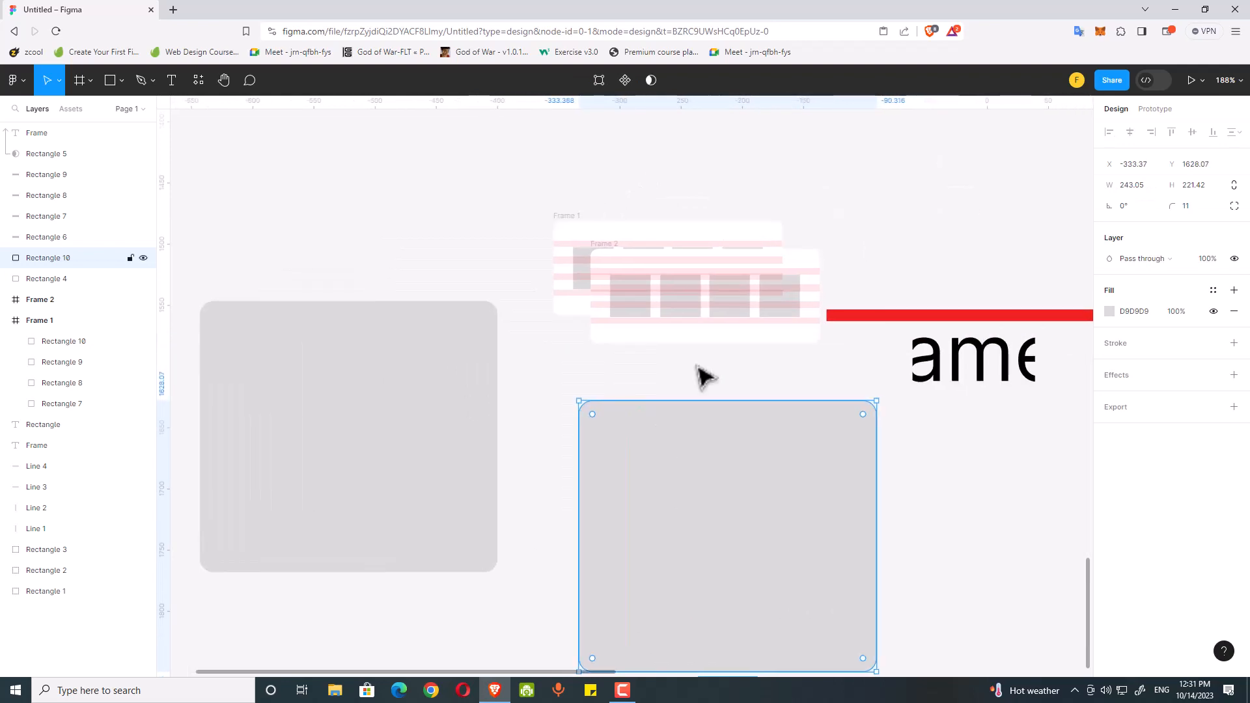
# Delete Frame 2, the copy overlapping Frame 1
pyautogui.click(624, 196)
pyautogui.moveTo(615, 248); pyautogui.dragTo(584, 239)
pyautogui.scroll(1, 586, 244)
pyautogui.press('Delete')
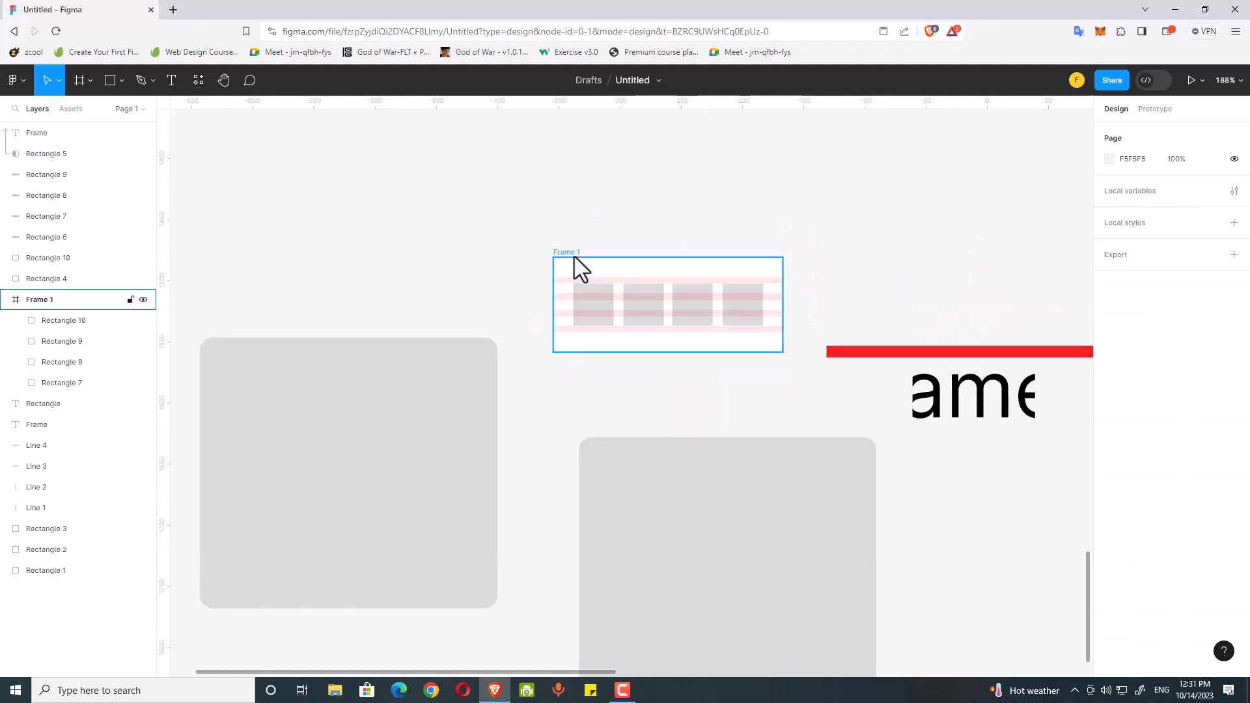
# Duplicate Frame 1 and nest the copy inside the original at about X 44.5, Y 29.69, with its overflow clipped
pyautogui.click(576, 260)
pyautogui.hotkey('ctrl', 'd')
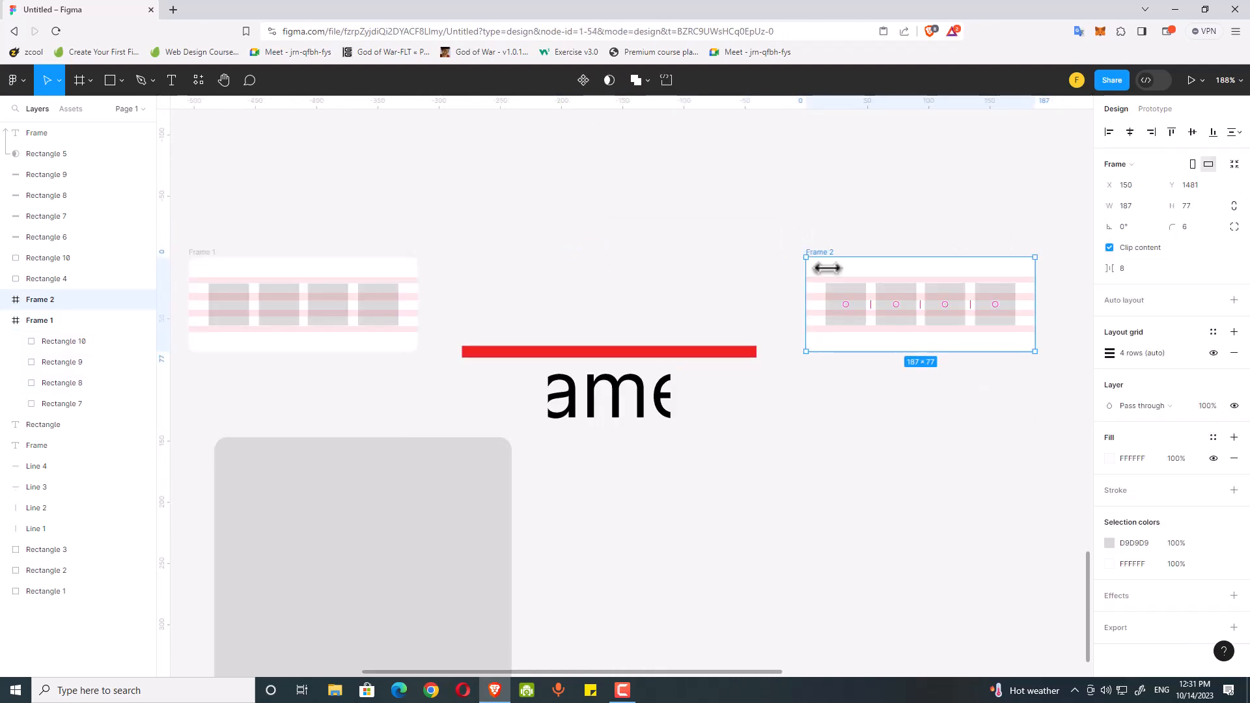
pyautogui.moveTo(827, 260); pyautogui.dragTo(265, 299)
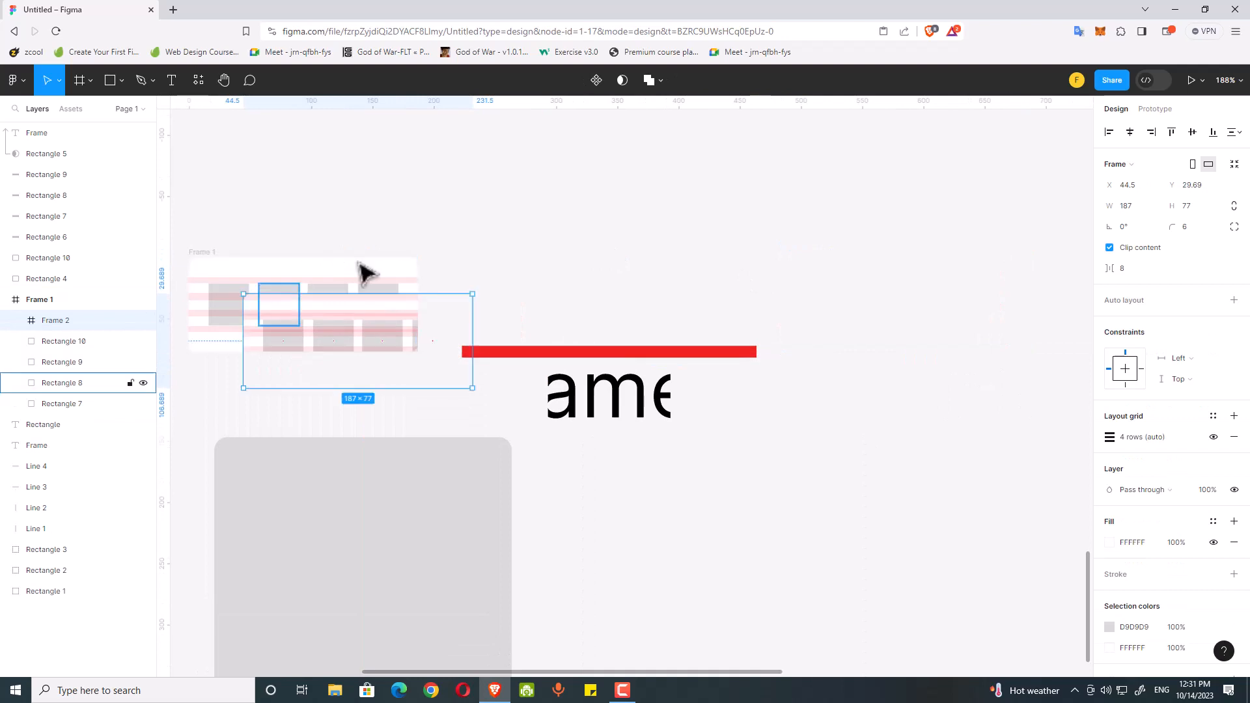
pyautogui.moveTo(453, 195); pyautogui.dragTo(728, 214)
pyautogui.scroll(2, 521, 355)
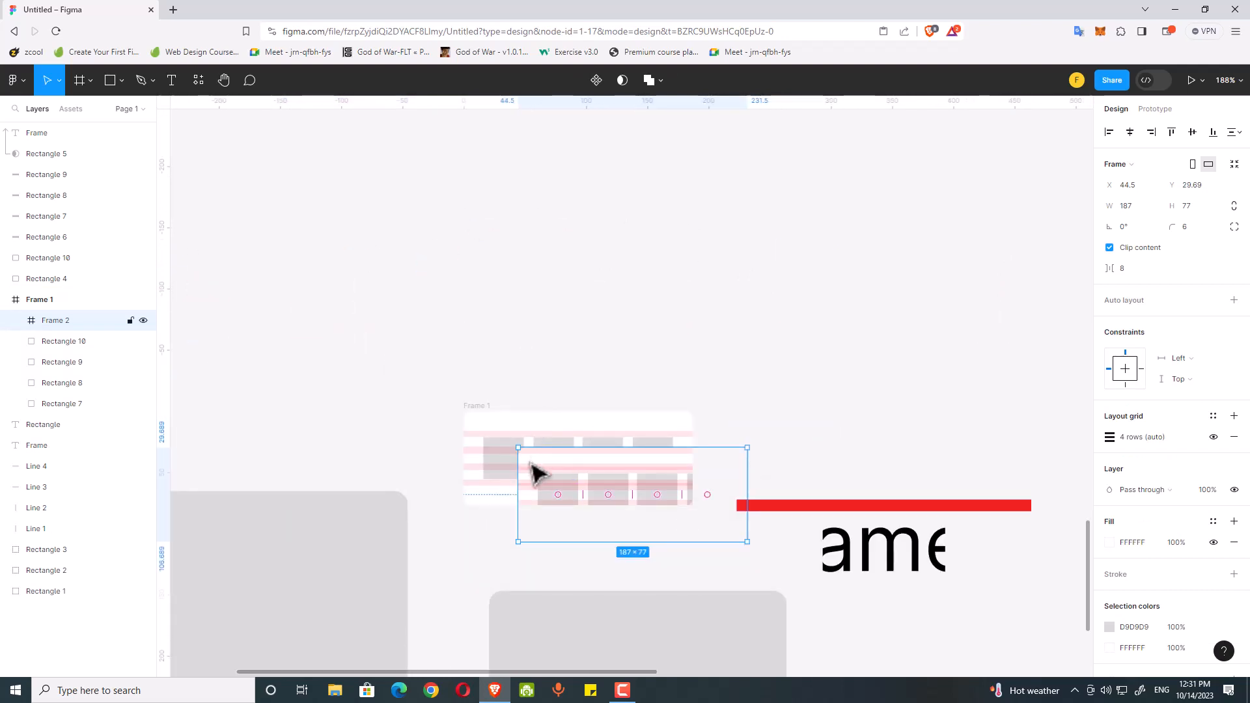
pyautogui.scroll(3, 543, 468)
pyautogui.click(560, 305)
pyautogui.click(431, 369)
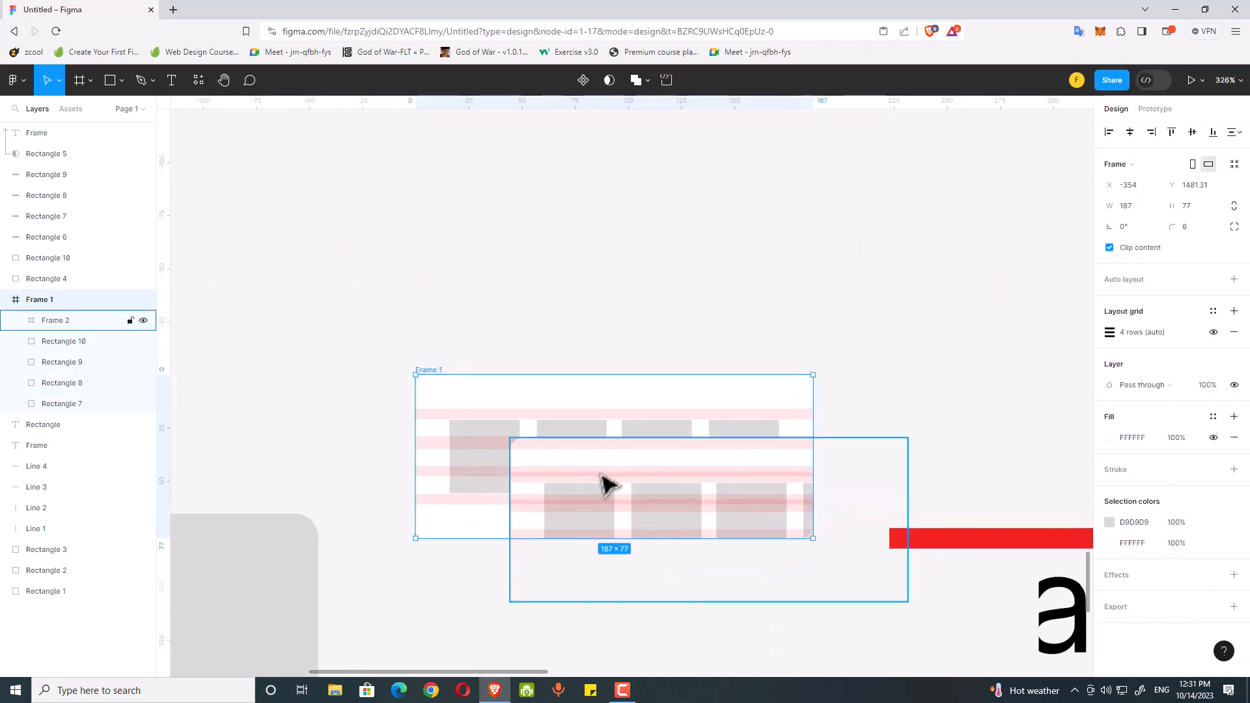
pyautogui.scroll(-2, 586, 338)
pyautogui.scroll(-3, 544, 288)
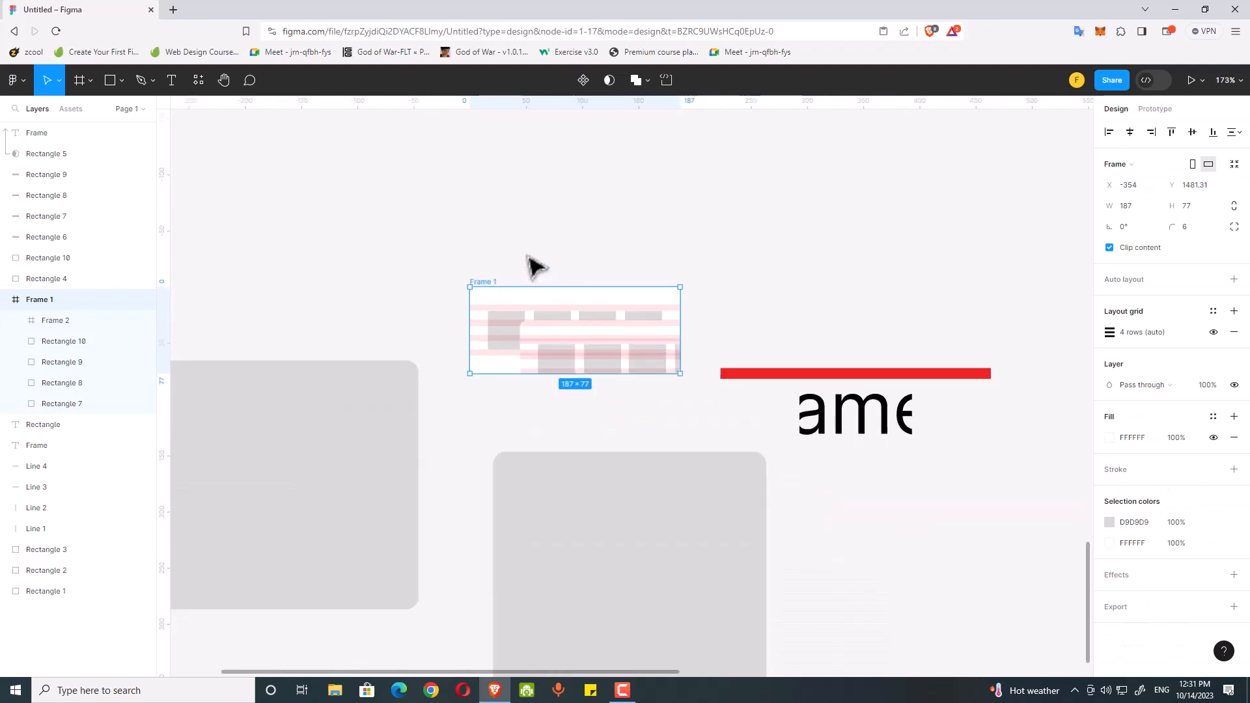
# Move the nested Frame 2 out of Frame 1 onto the original large gray rectangle
pyautogui.moveTo(531, 266); pyautogui.dragTo(703, 203)
pyautogui.click(711, 304)
pyautogui.moveTo(742, 299); pyautogui.dragTo(406, 413)
pyautogui.click(352, 245)
pyautogui.moveTo(282, 278); pyautogui.dragTo(628, 588)
pyautogui.click(377, 237)
pyautogui.scroll(-2, 490, 285)
pyautogui.hscroll(-1, 489, 284)
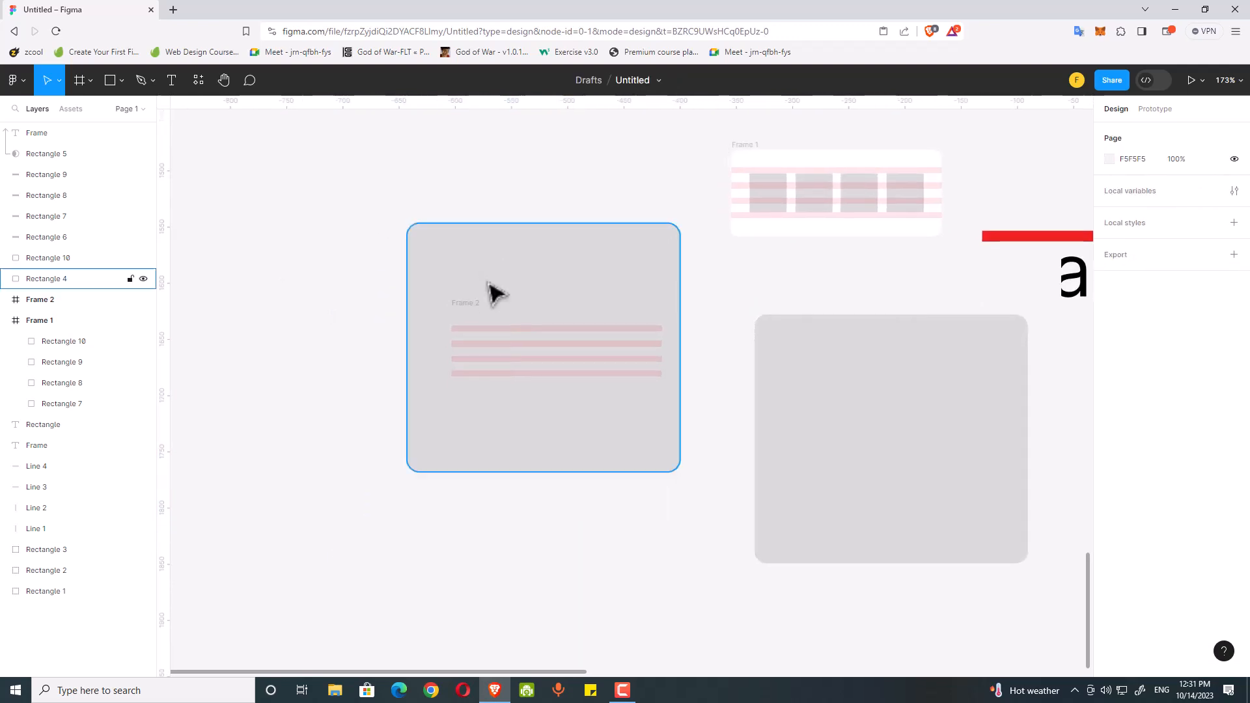
# Group Frame 2 with the large gray rectangle it overlaps
pyautogui.scroll(5, 470, 321)
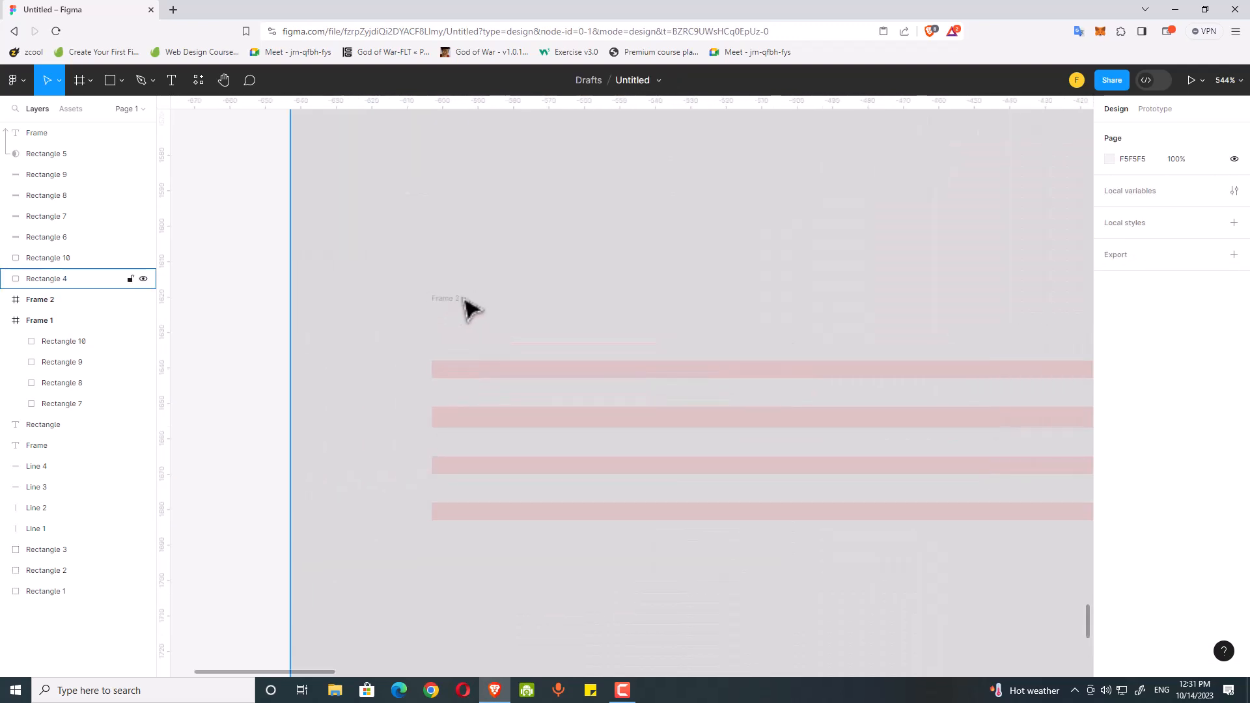
pyautogui.scroll(-4, 459, 312)
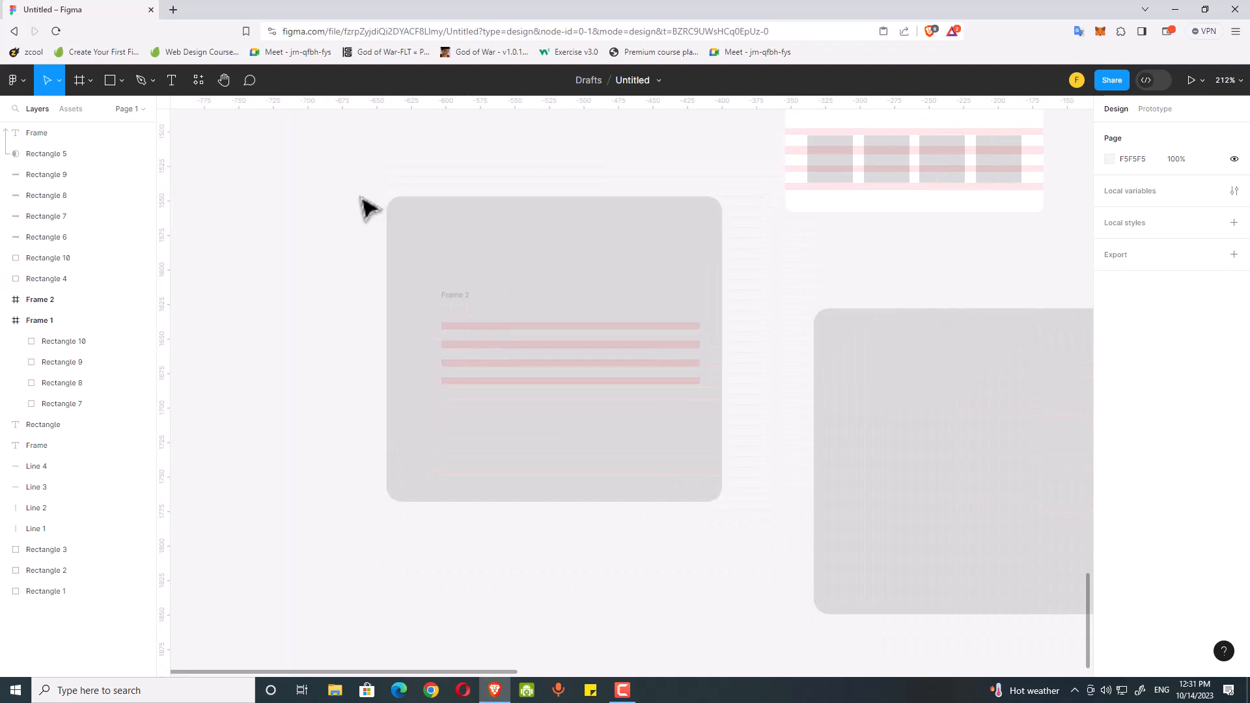
pyautogui.moveTo(359, 169); pyautogui.dragTo(748, 560)
pyautogui.click(748, 560)
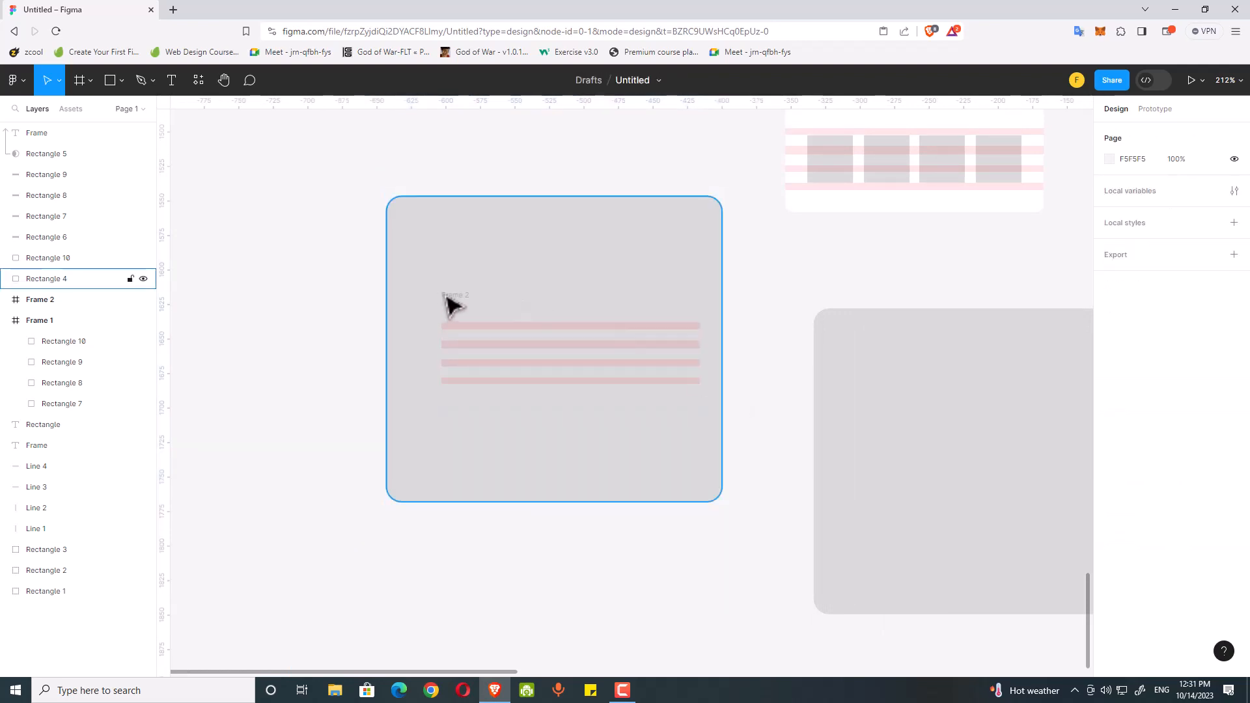
pyautogui.click(446, 248)
pyautogui.moveTo(353, 180); pyautogui.dragTo(747, 559)
pyautogui.hotkey('ctrl', 'g')
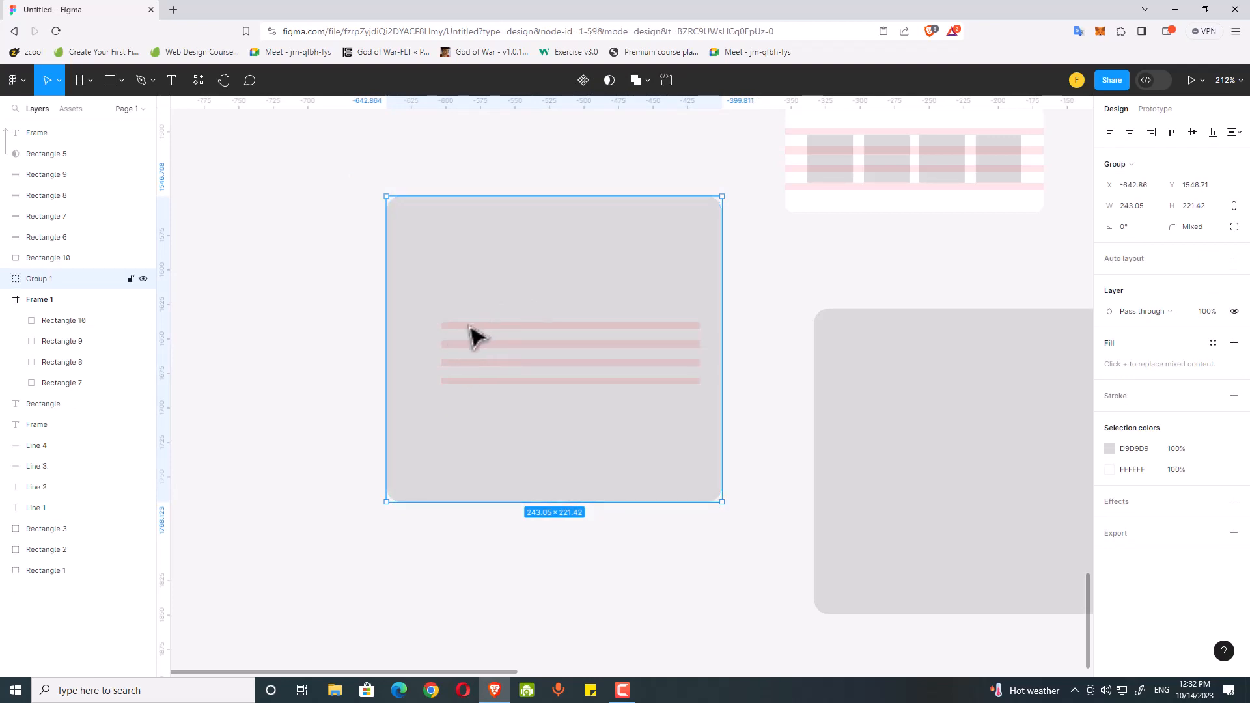
pyautogui.scroll(-4, 486, 327)
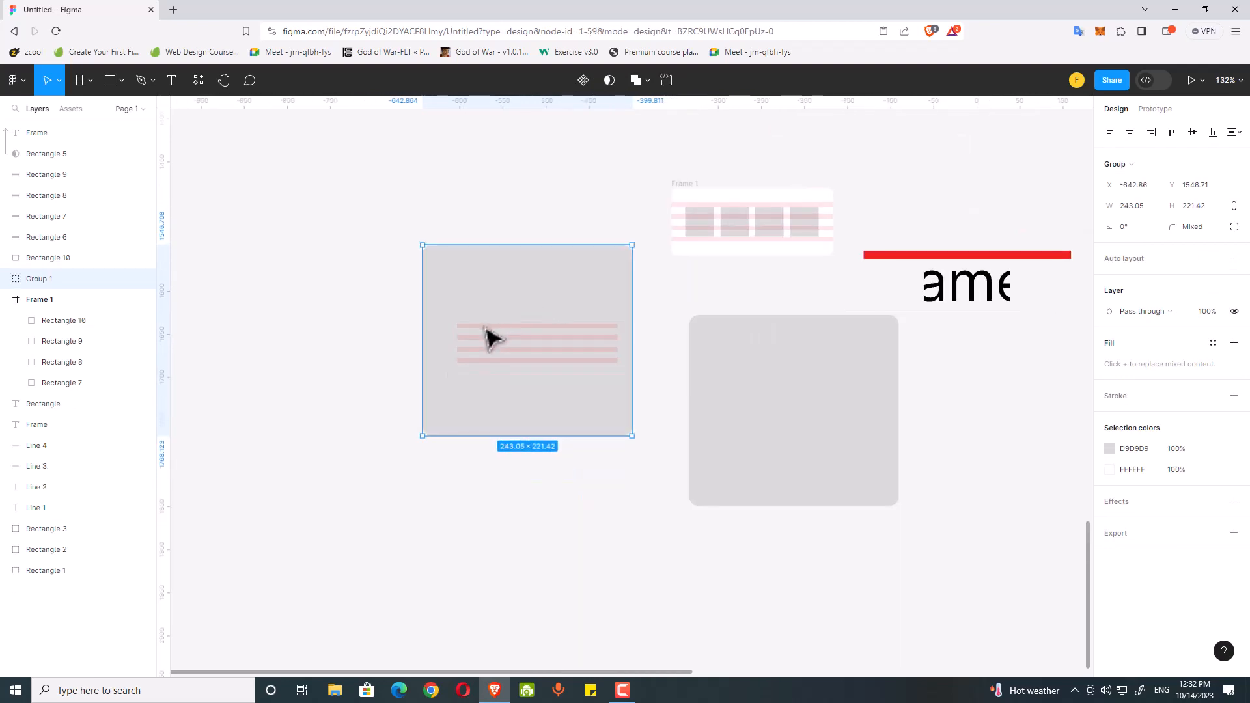
pyautogui.click(510, 442)
pyautogui.moveTo(492, 486); pyautogui.dragTo(471, 498)
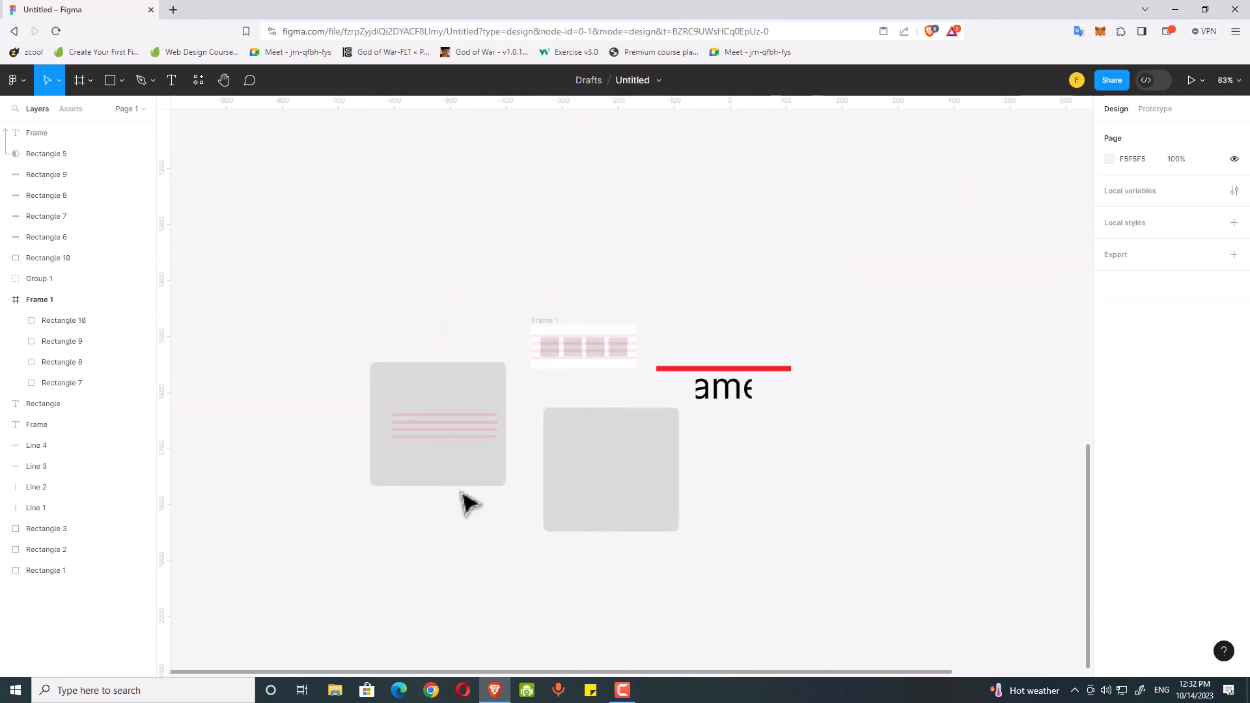
pyautogui.scroll(5, 482, 505)
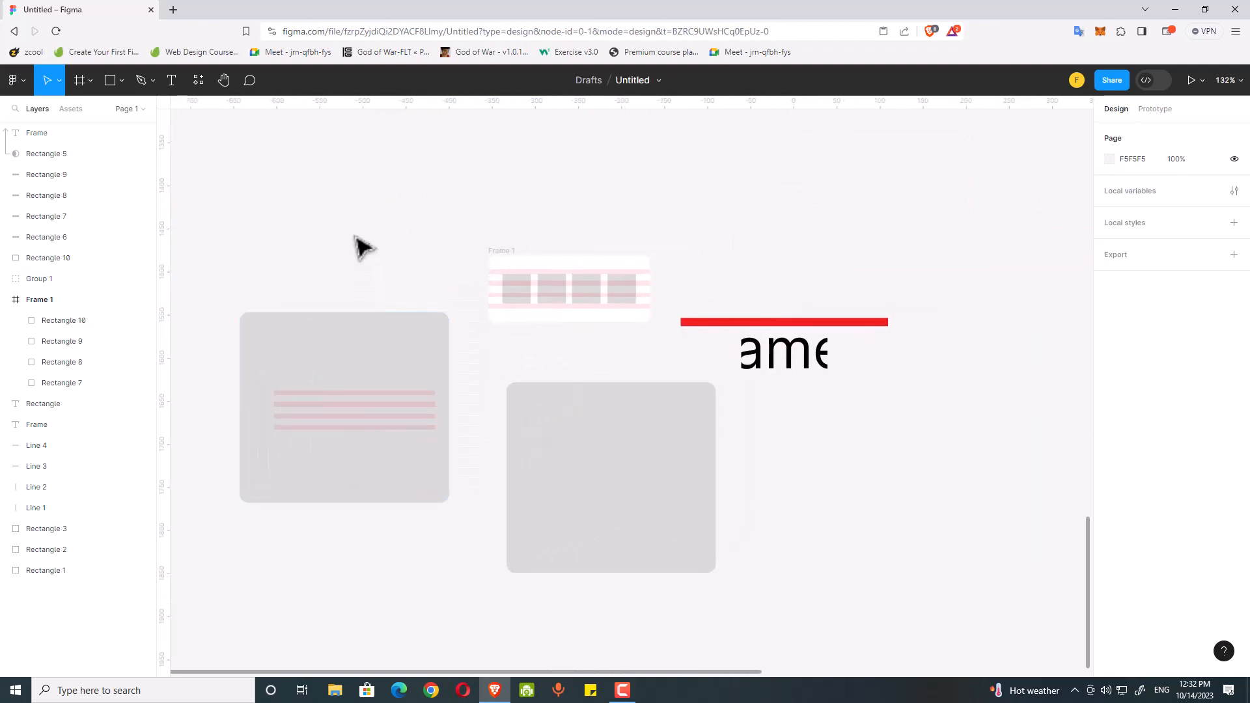
pyautogui.moveTo(363, 248); pyautogui.dragTo(407, 275)
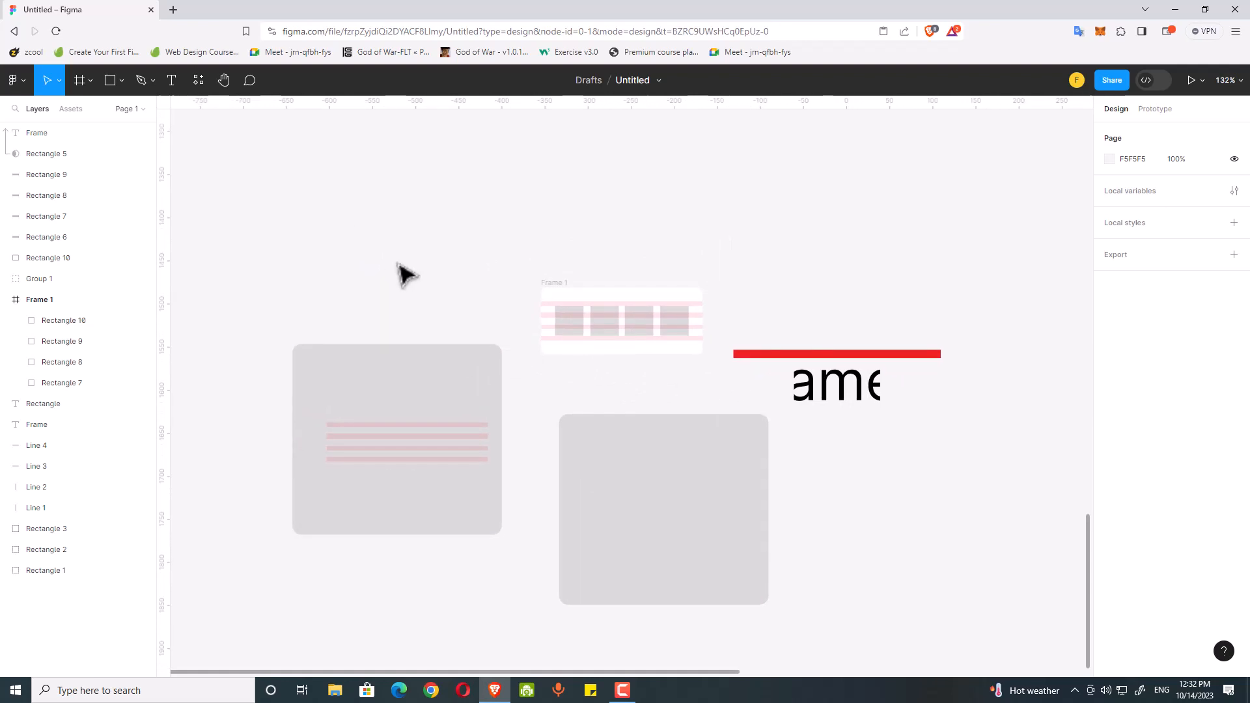